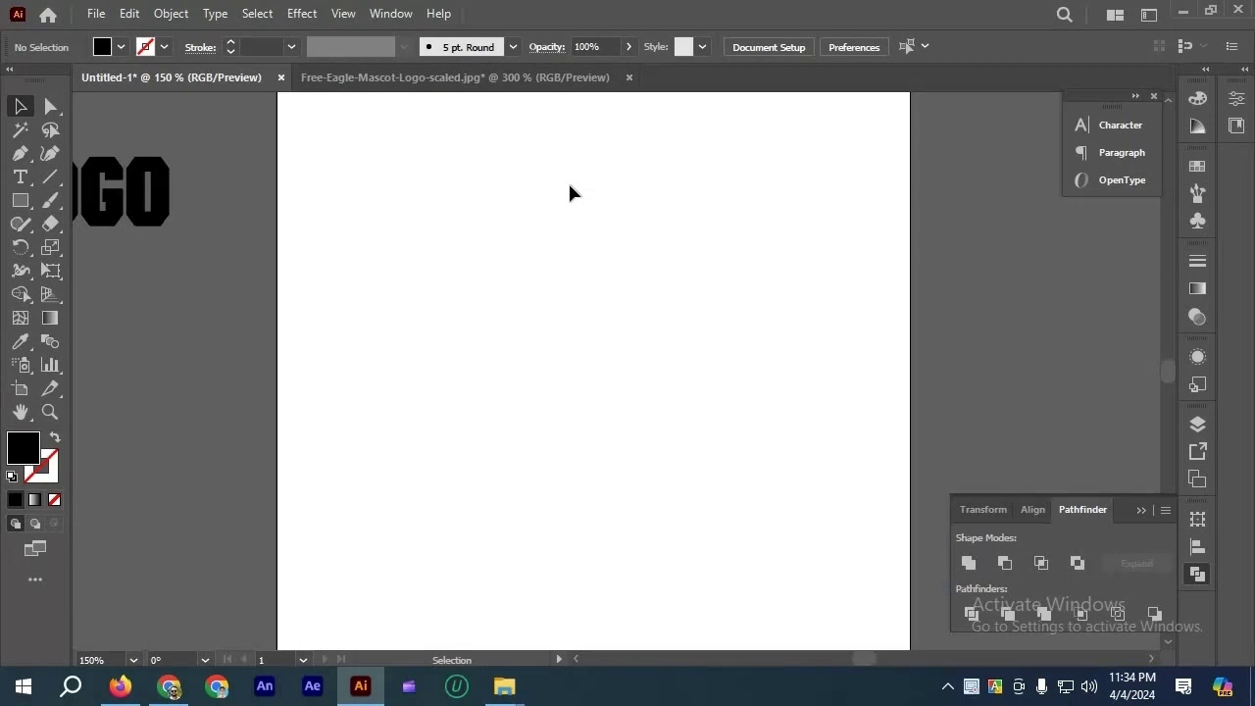
Draw a solid black rectangle with no stroke in the upper half of the artboard.
left_click(302, 14)
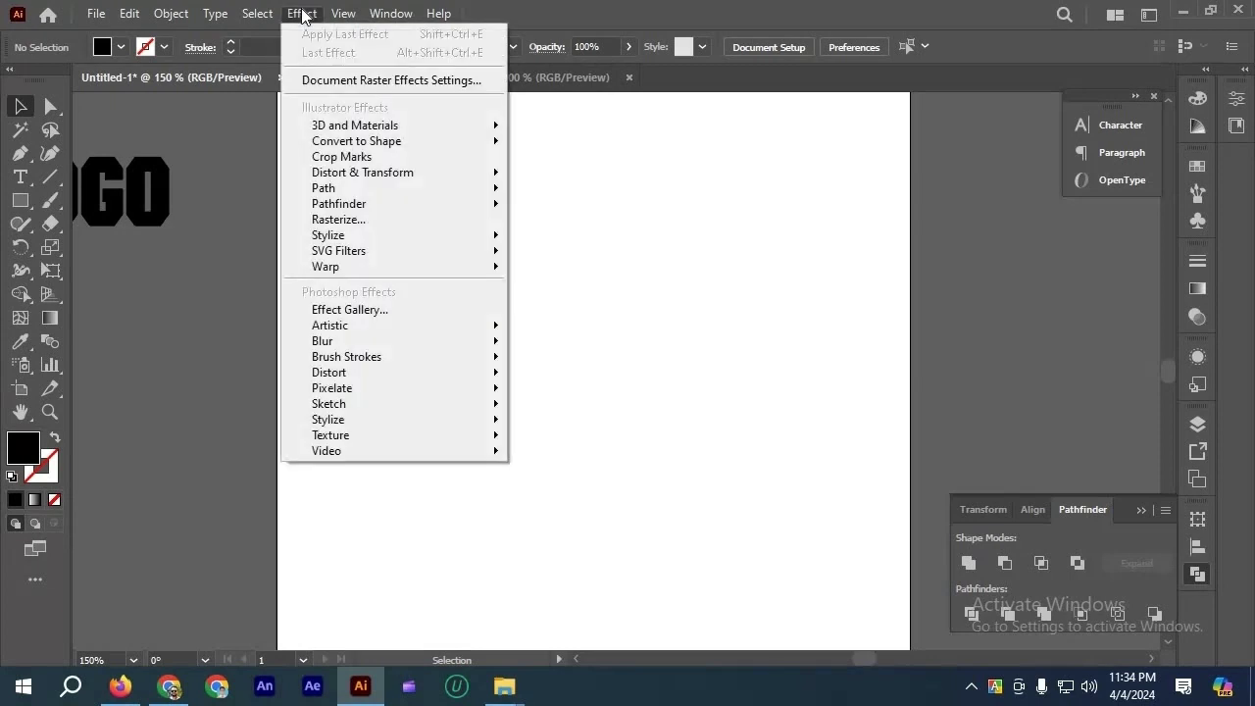
left_click(28, 191)
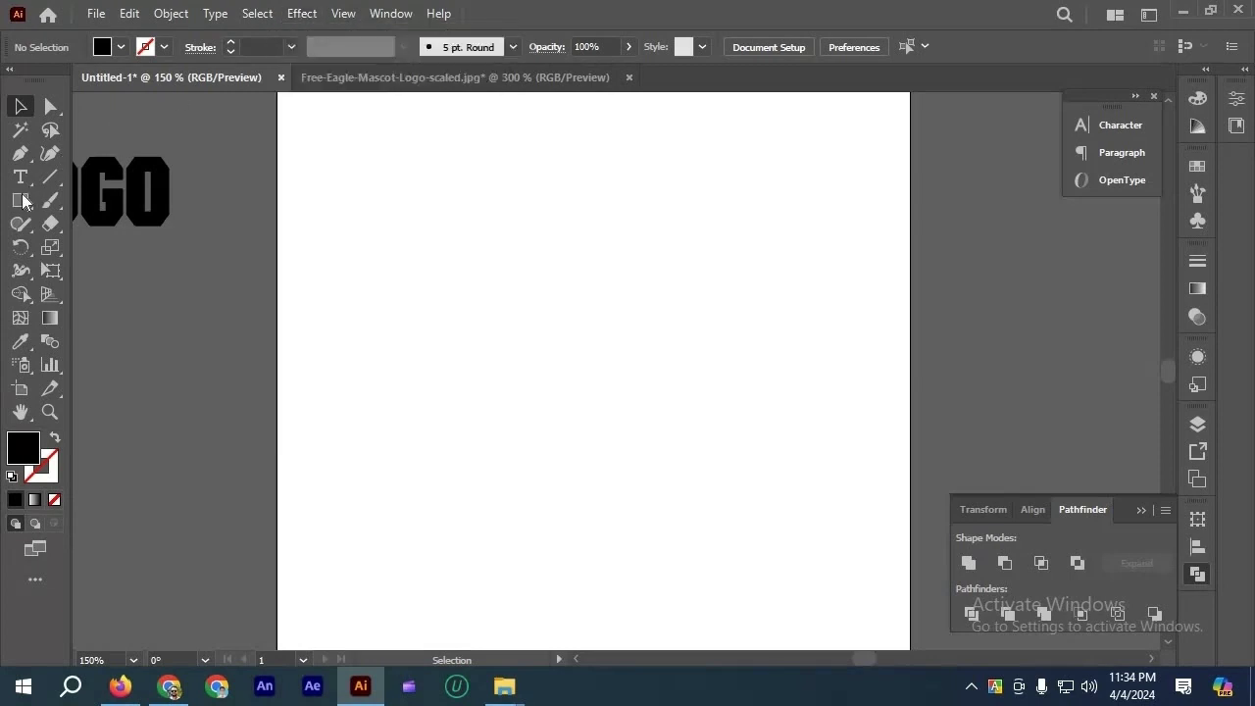
left_click(24, 197)
left_click_drag(362, 244, 505, 318)
key("v")
left_click(481, 417)
left_click(471, 426)
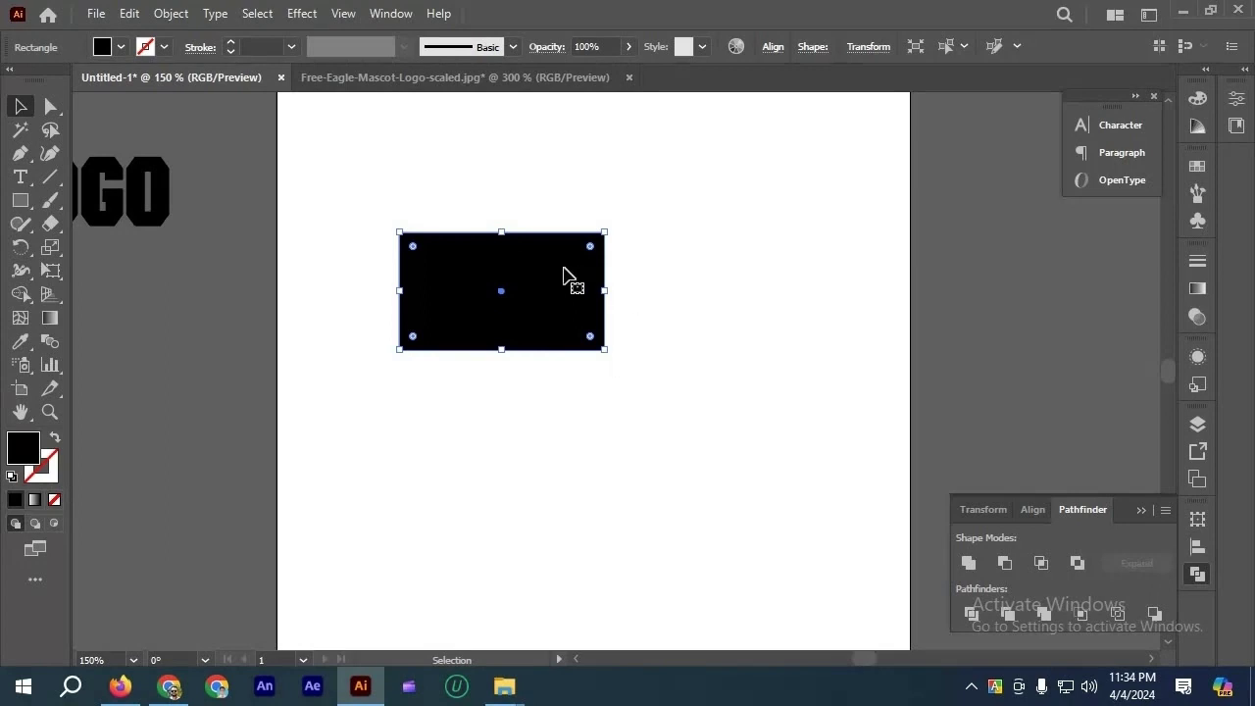
Move the black rectangle closer to the artboard's left edge and deselect it.
mouse_move(507, 272)
left_mouse_down()
mouse_move(437, 273)
mouse_move(500, 424)
mouse_move(494, 287)
left_mouse_up()
left_click(680, 343)
key("ctrl+z")
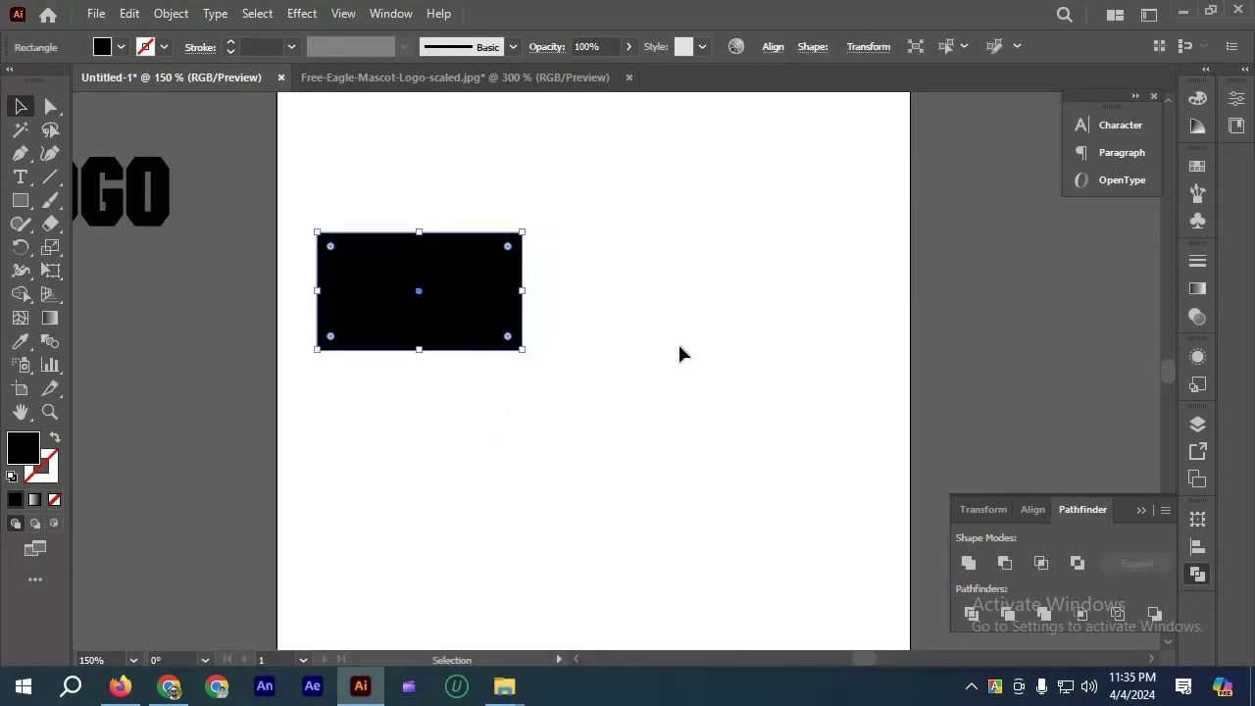
left_click(622, 271)
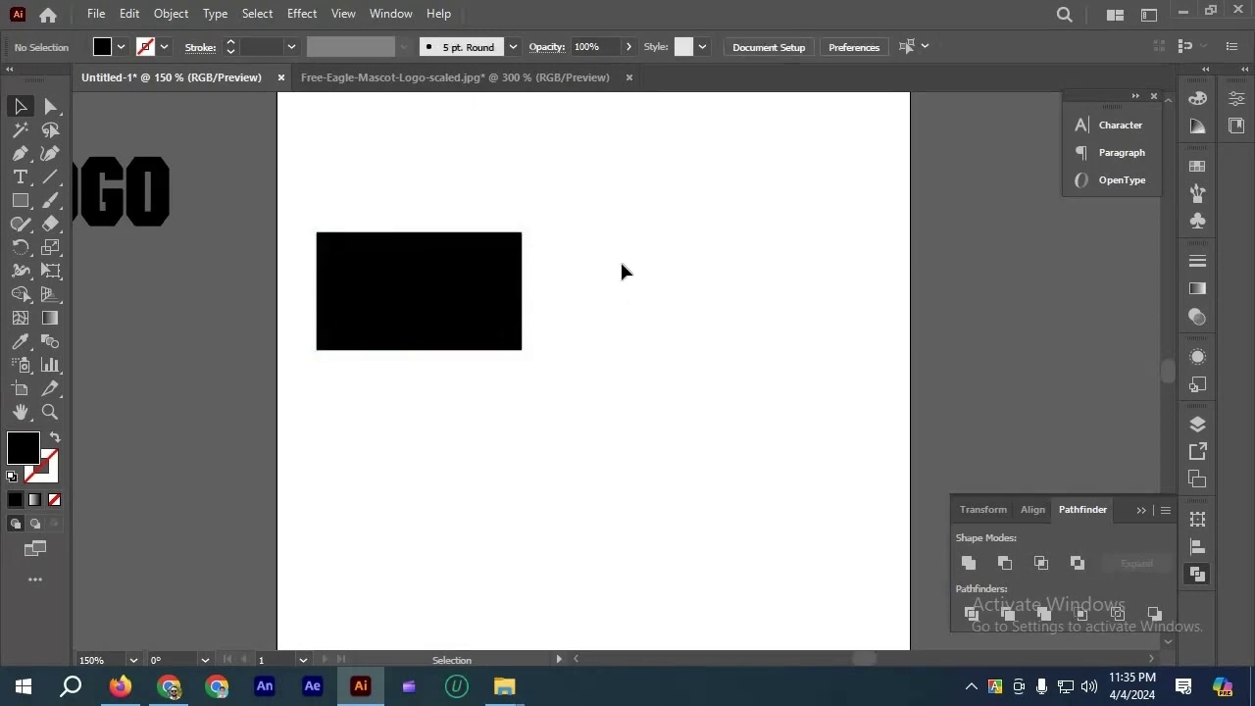
left_click(471, 241)
mouse_move(463, 314)
left_mouse_down()
mouse_move(472, 283)
mouse_move(468, 315)
left_mouse_up()
left_click(475, 400)
left_click(477, 407)
key("ctrl+z")
key("ctrl+z")
left_click(478, 412)
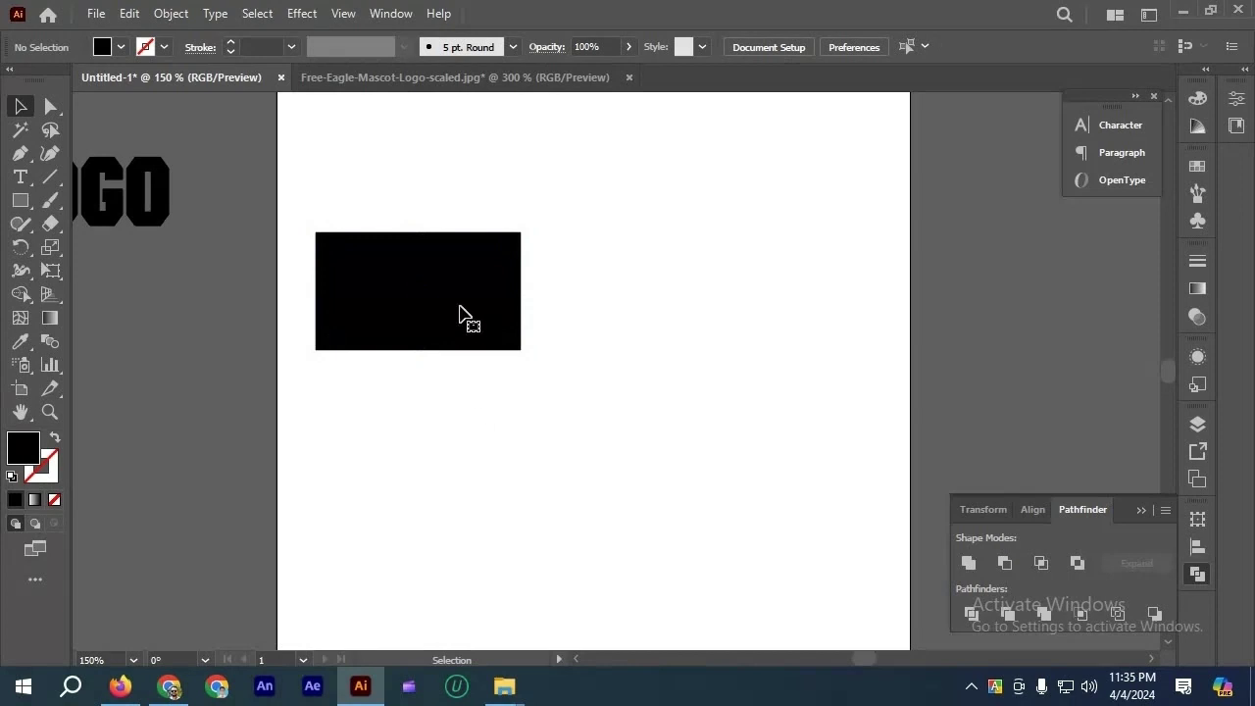
Select the rectangle and preview a horizontal Arc warp with a 50% bend, without applying it.
left_click_drag(408, 191, 409, 192)
left_click_drag(458, 381, 411, 178)
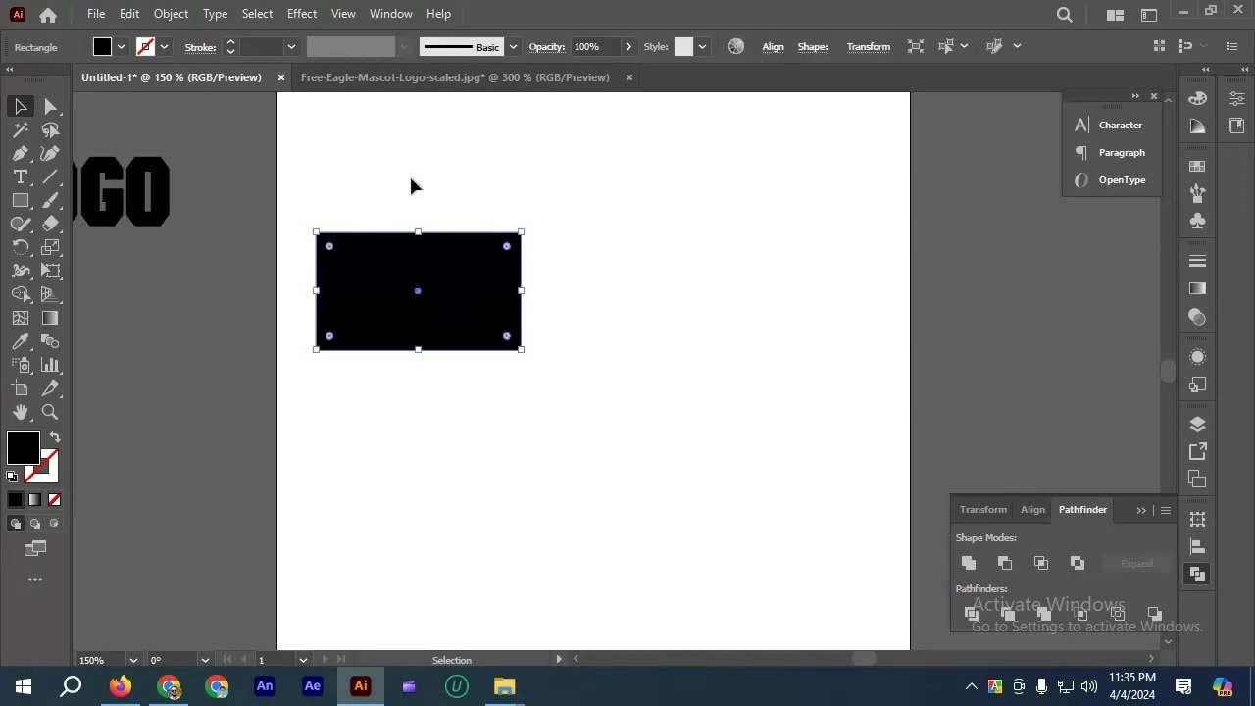
left_click(302, 15)
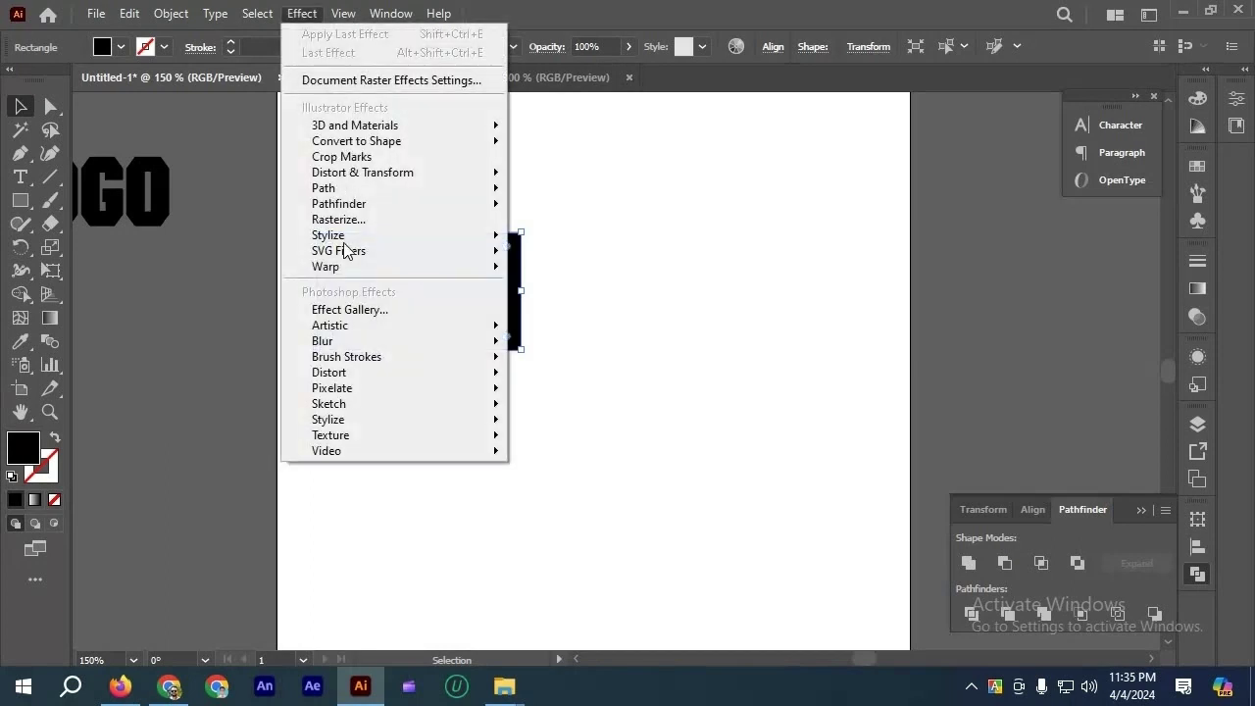
mouse_move(348, 269)
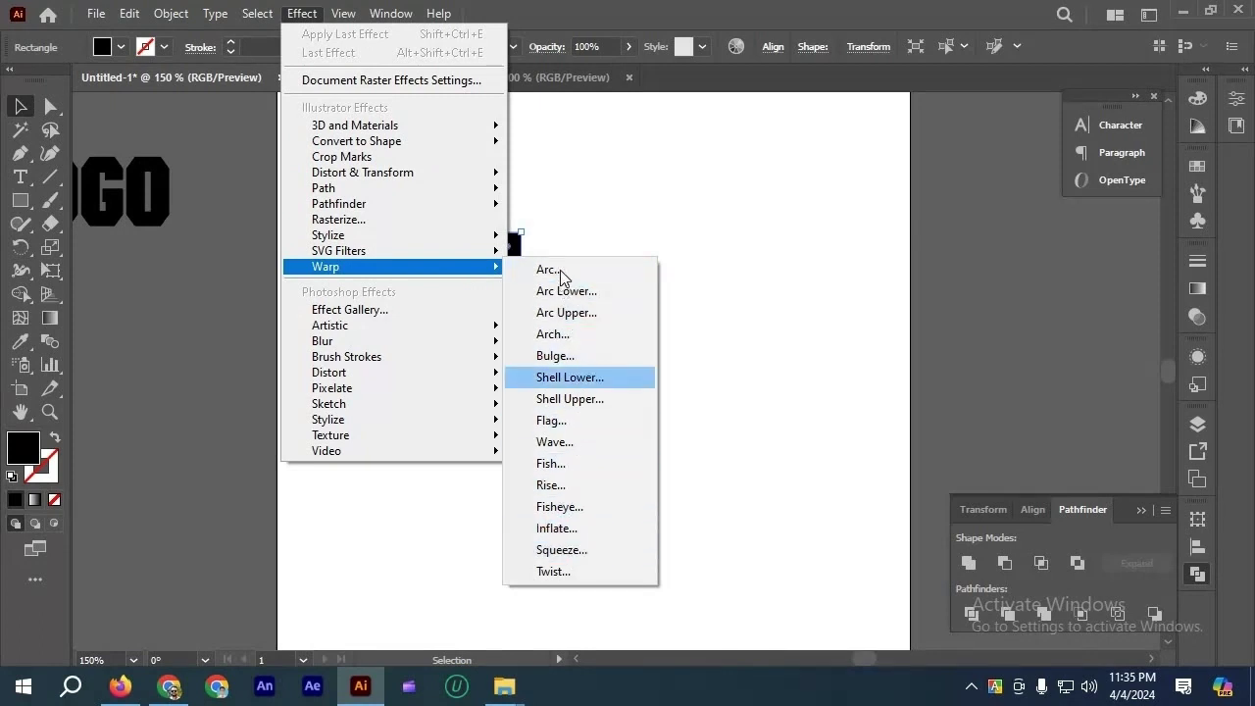
left_click(588, 271)
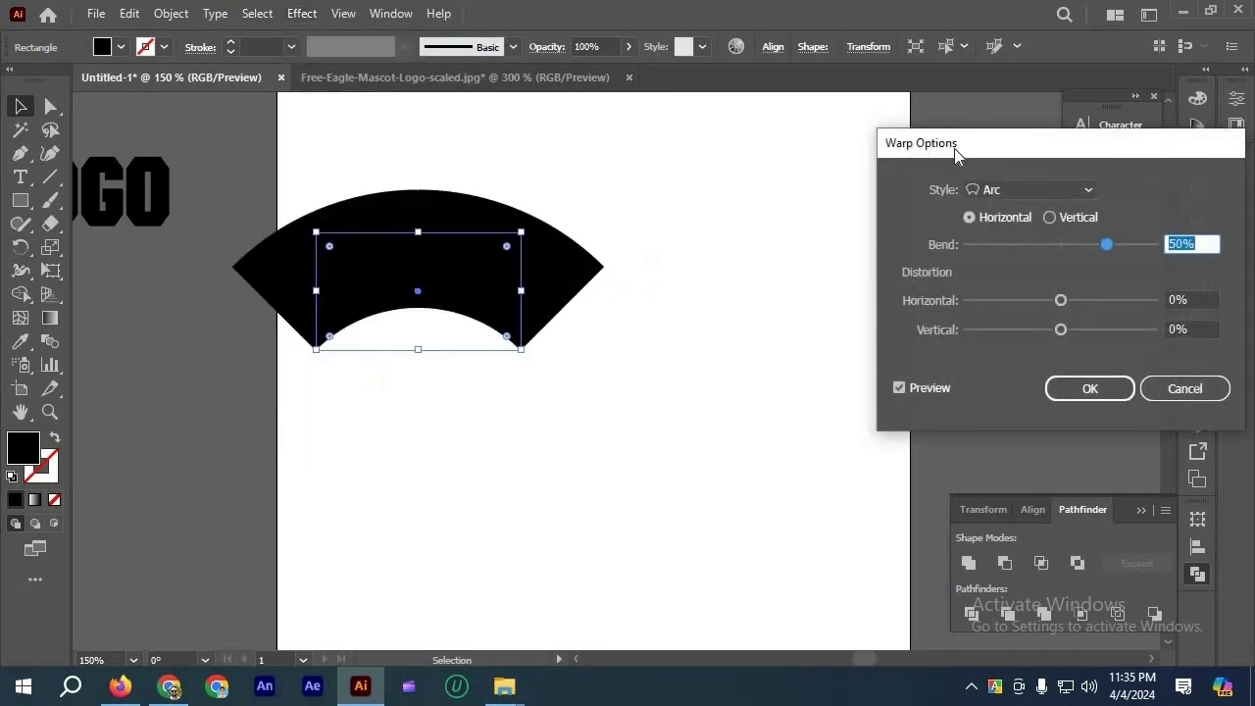
left_click_drag(954, 148, 751, 146)
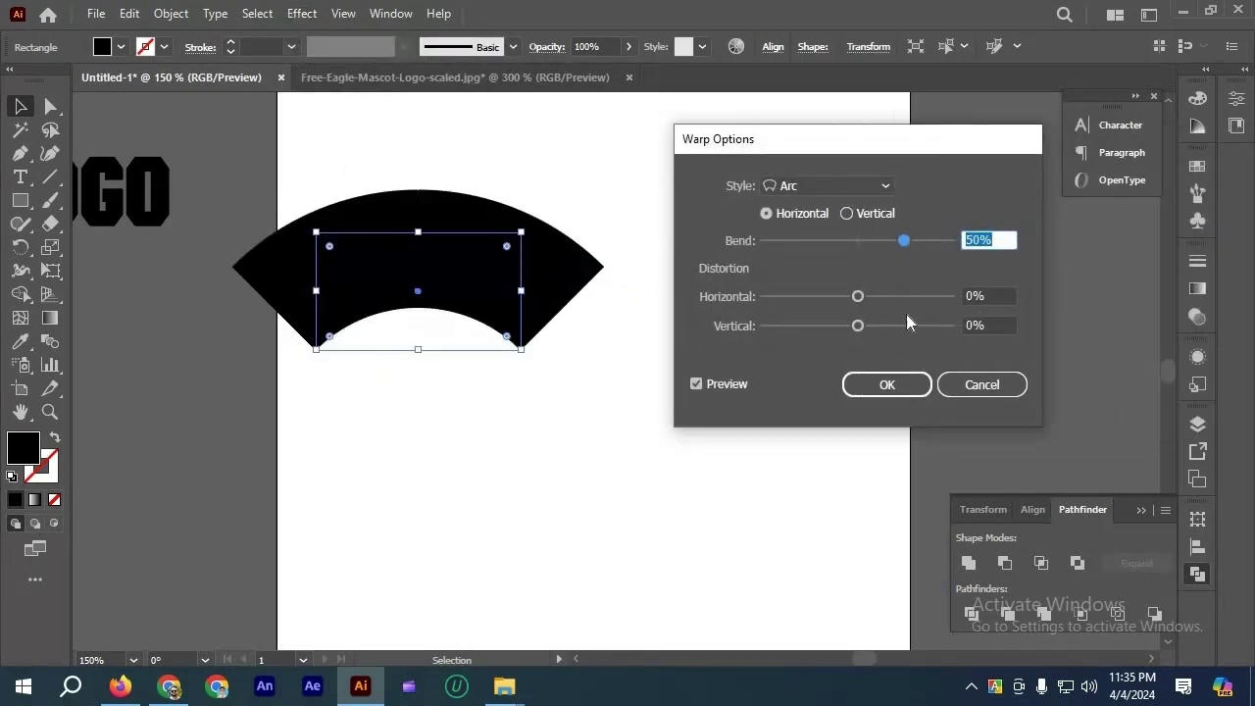
left_click(981, 384)
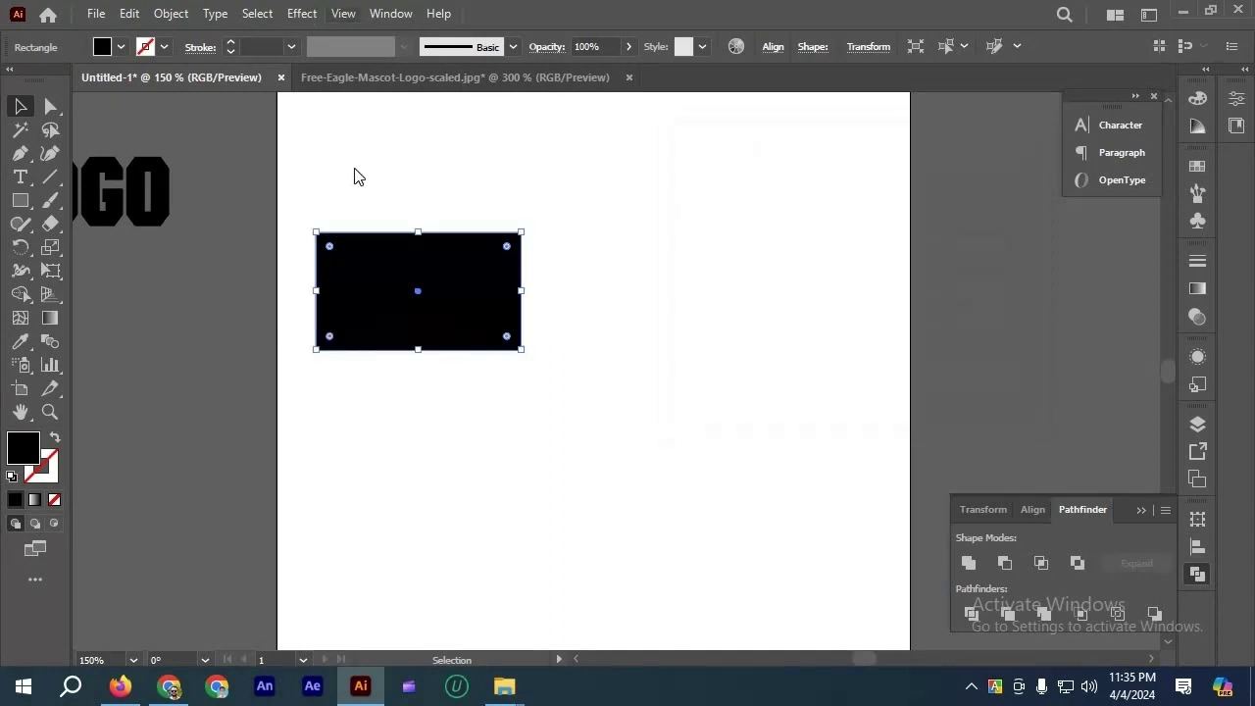
Examine the warp styles available in the Arc warp options for the rectangle, leaving the shape unwarped.
left_click(302, 13)
mouse_move(401, 270)
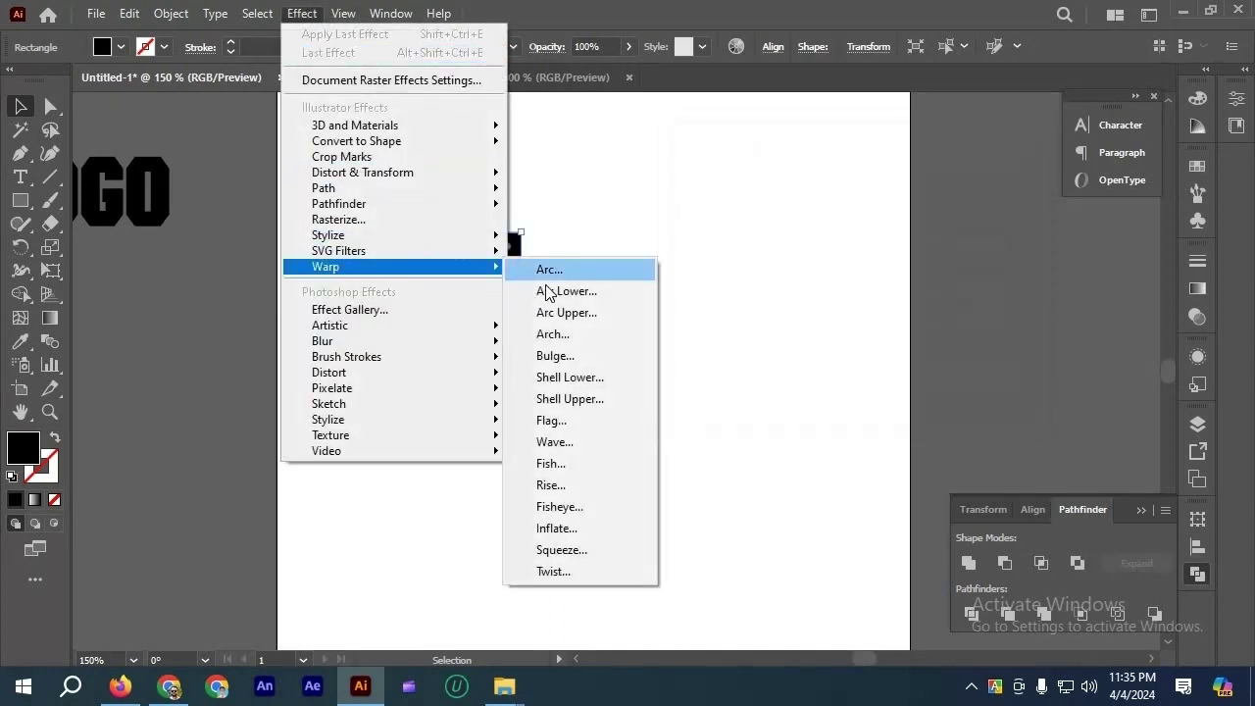
left_click(547, 270)
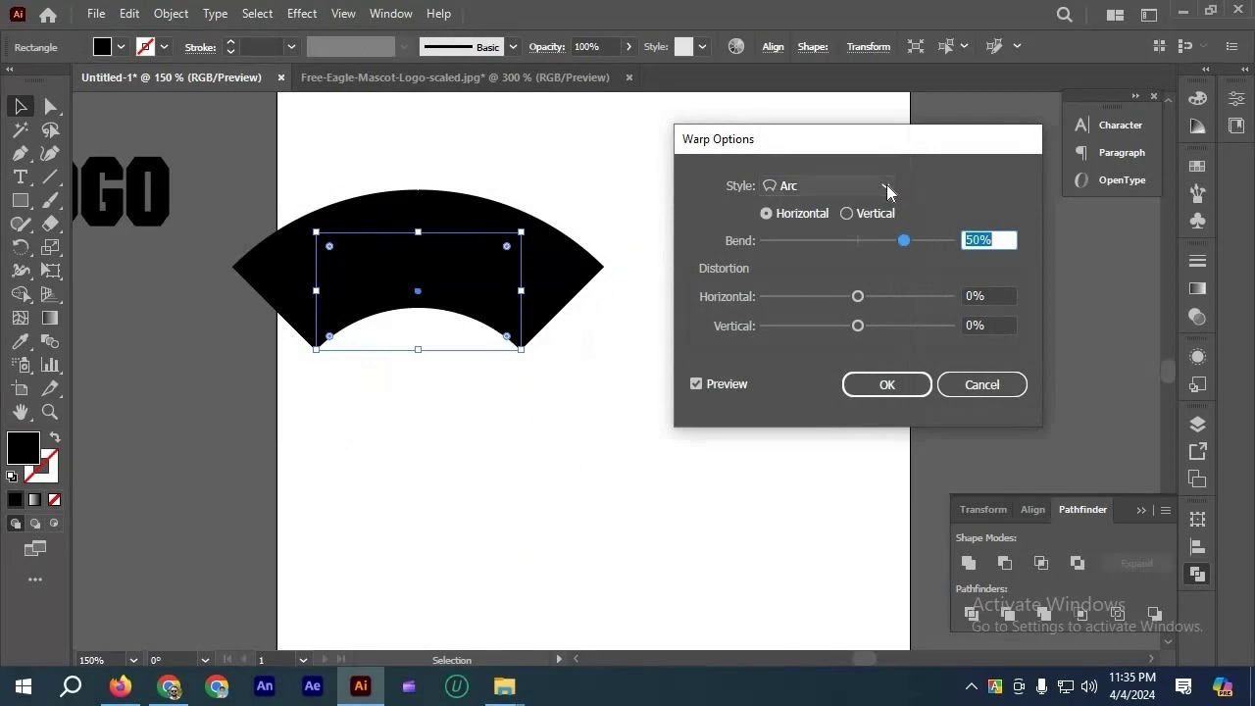
left_click(886, 185)
left_click(886, 184)
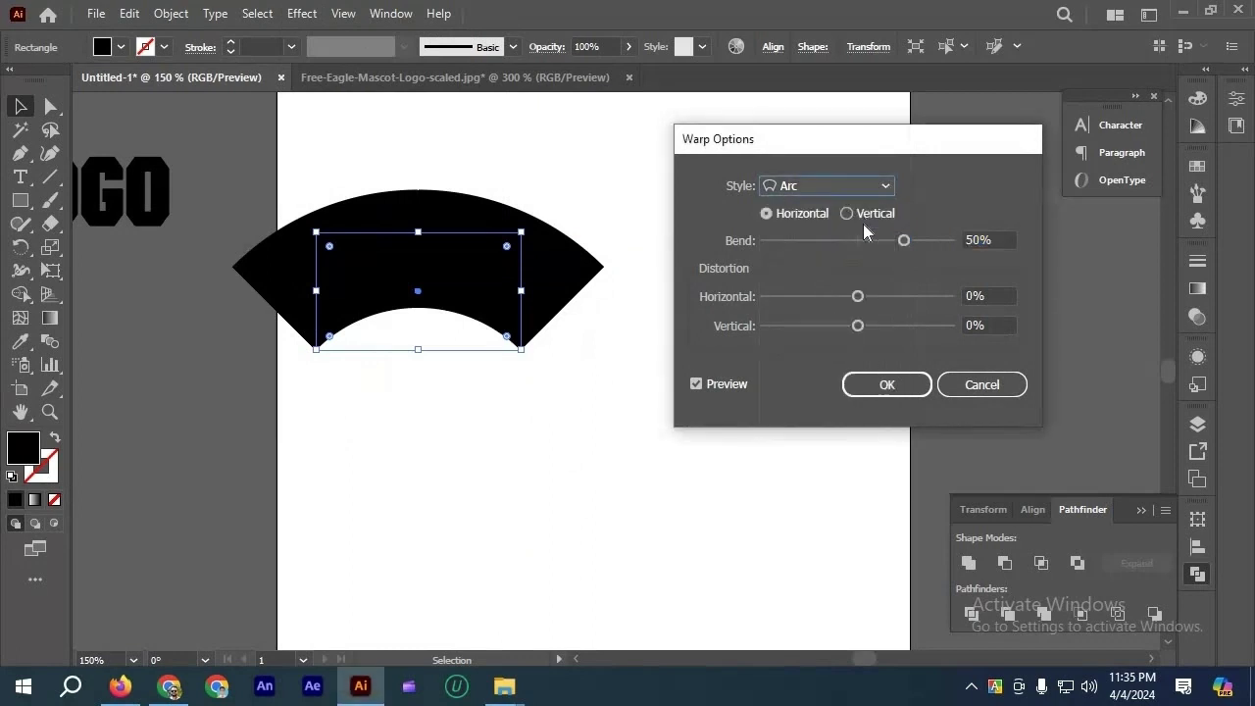
left_click(886, 185)
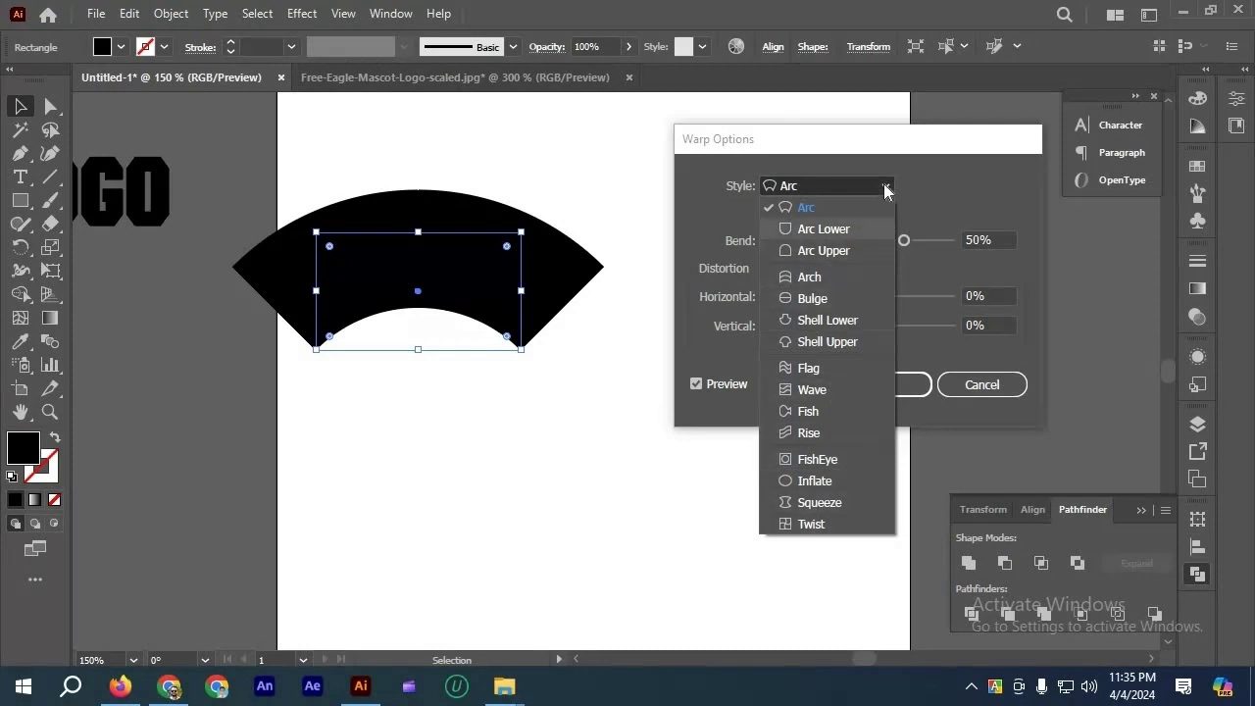
left_click(919, 392)
left_click(980, 386)
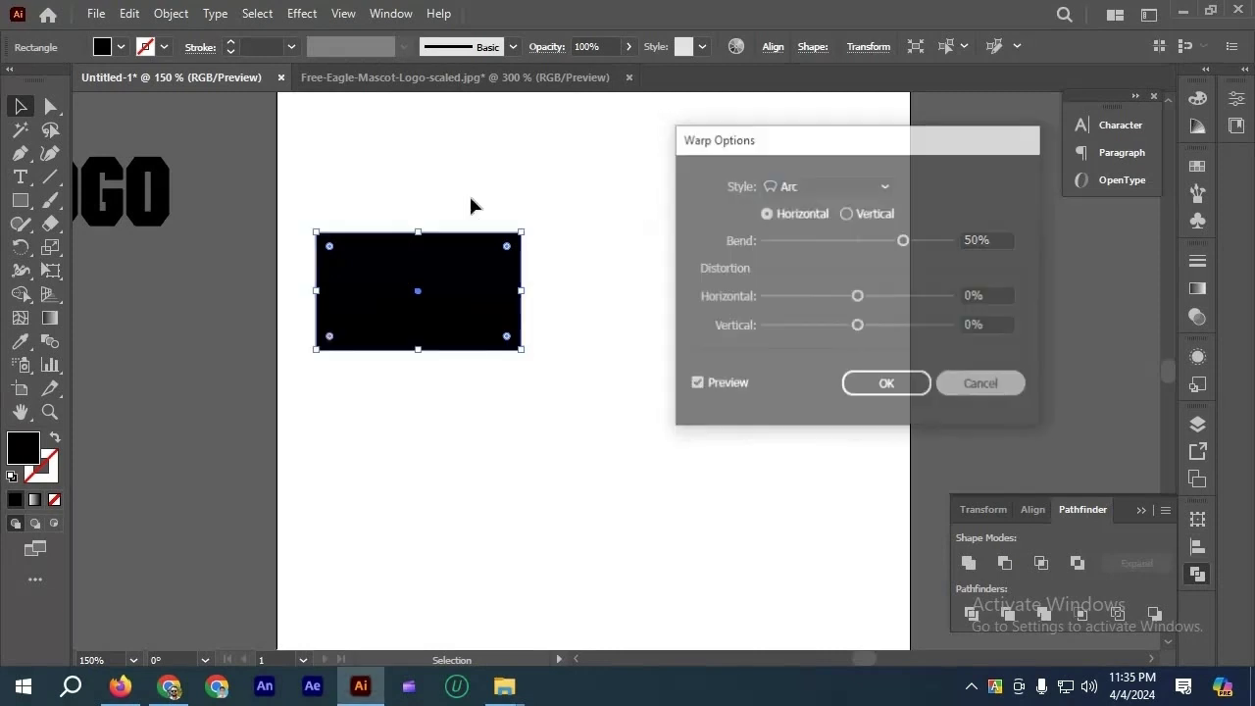
left_click(300, 13)
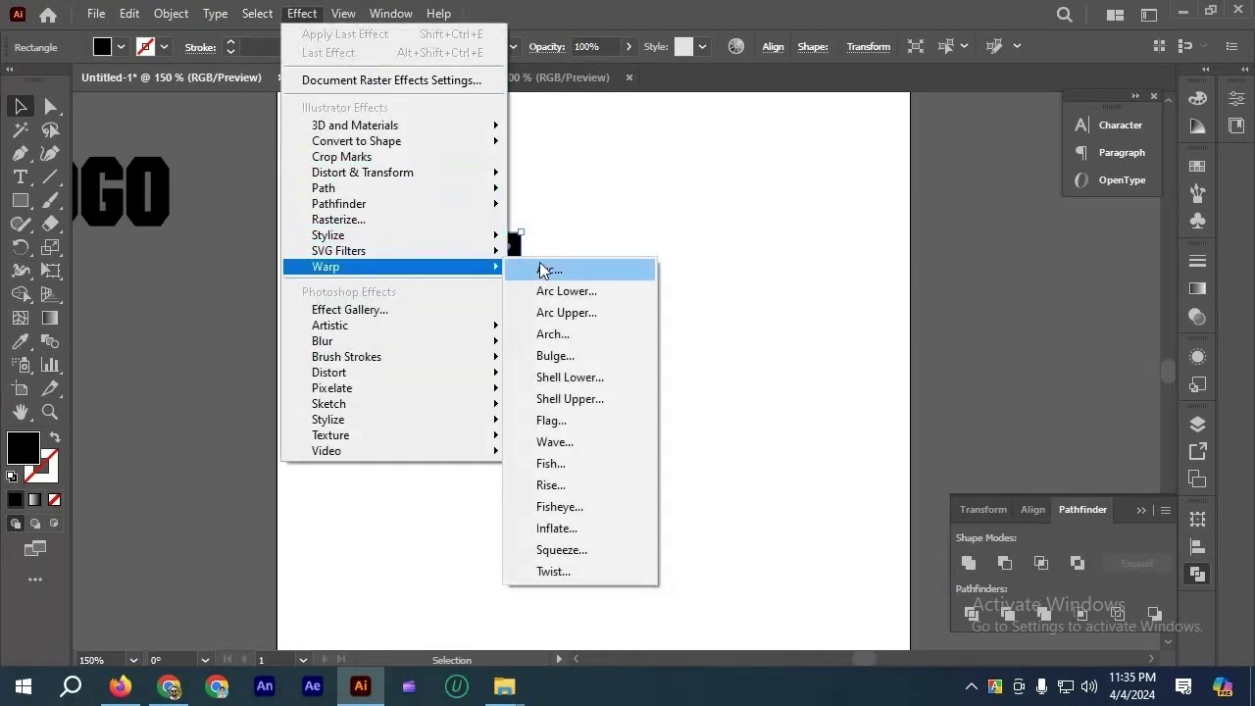
left_click(542, 271)
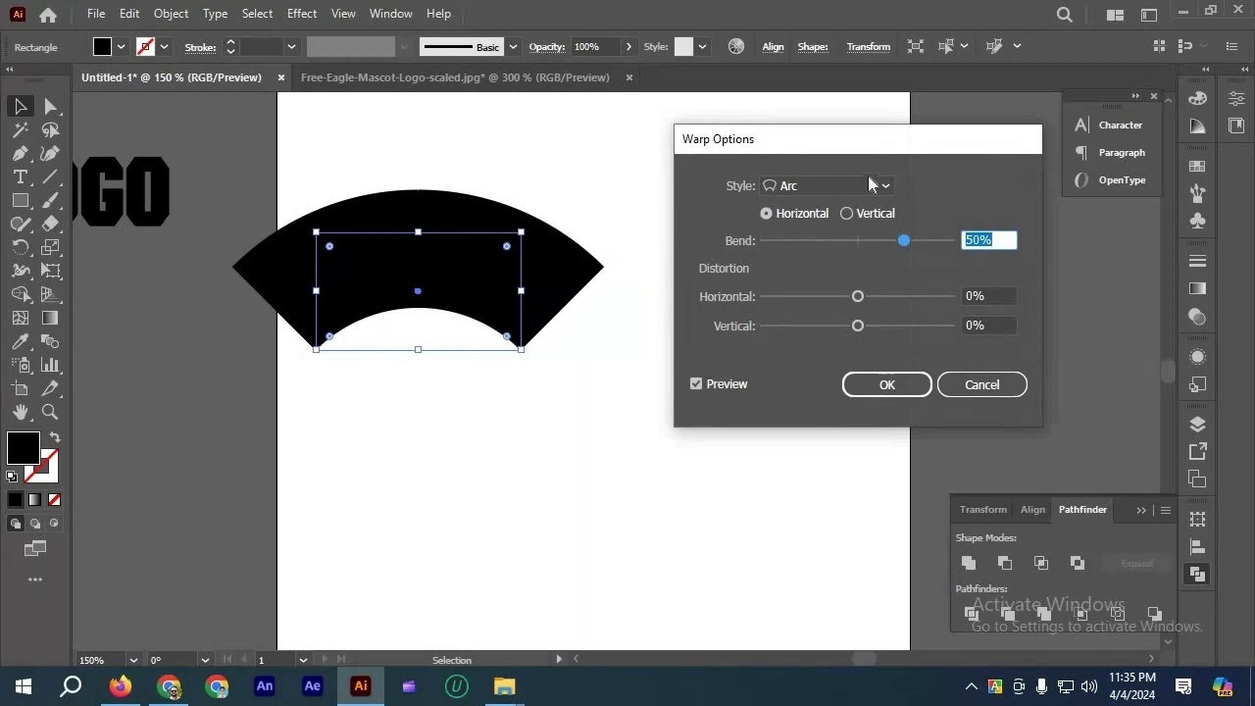
left_click_drag(880, 149, 970, 125)
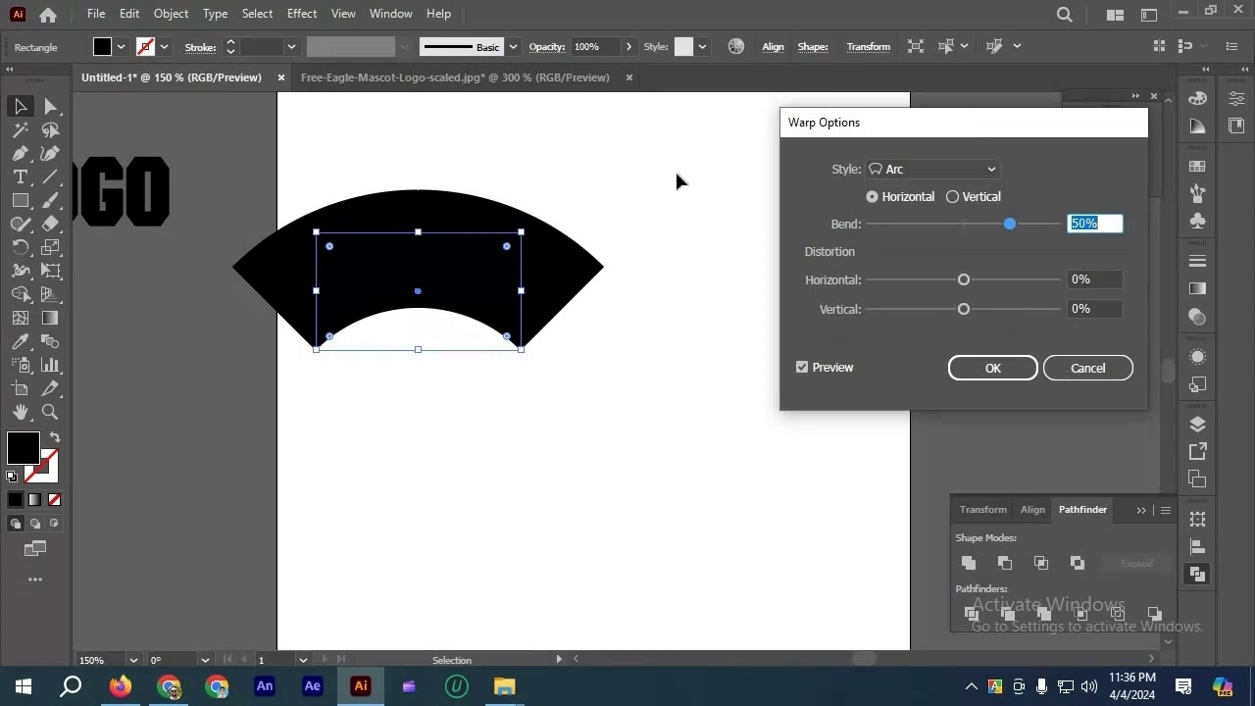
key("Escape")
Stretch the rectangle's right side outward into a long horizontal bar and select it.
left_click_drag(520, 290, 737, 291)
left_click(438, 201)
left_click(417, 255)
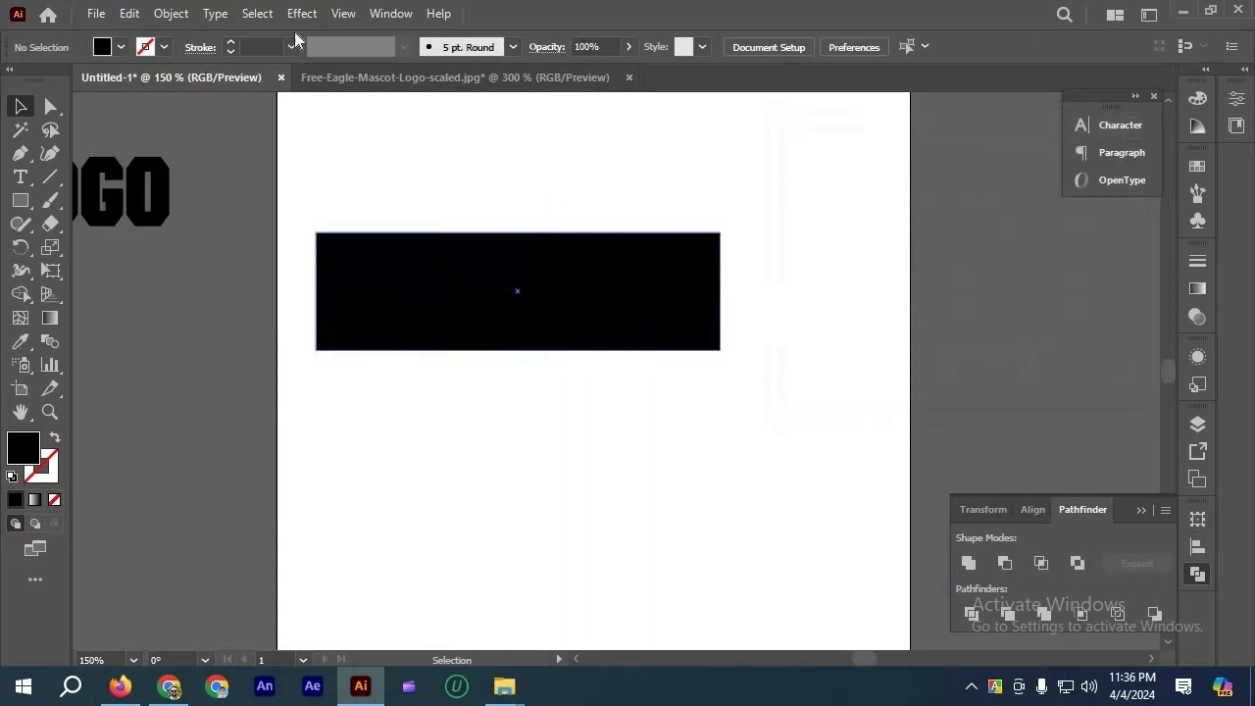
Try a horizontal Arc warp on the widened rectangle with a 100% bend, toggling the preview.
left_click(298, 15)
mouse_move(500, 265)
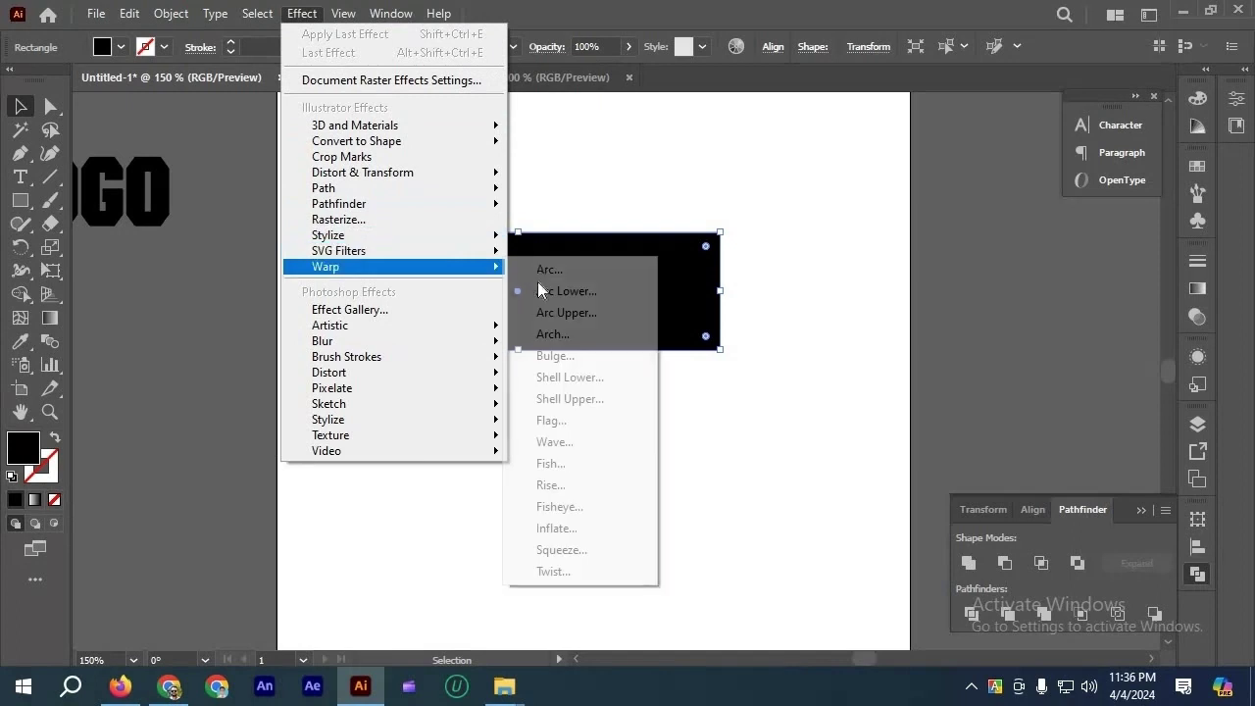
left_click(544, 269)
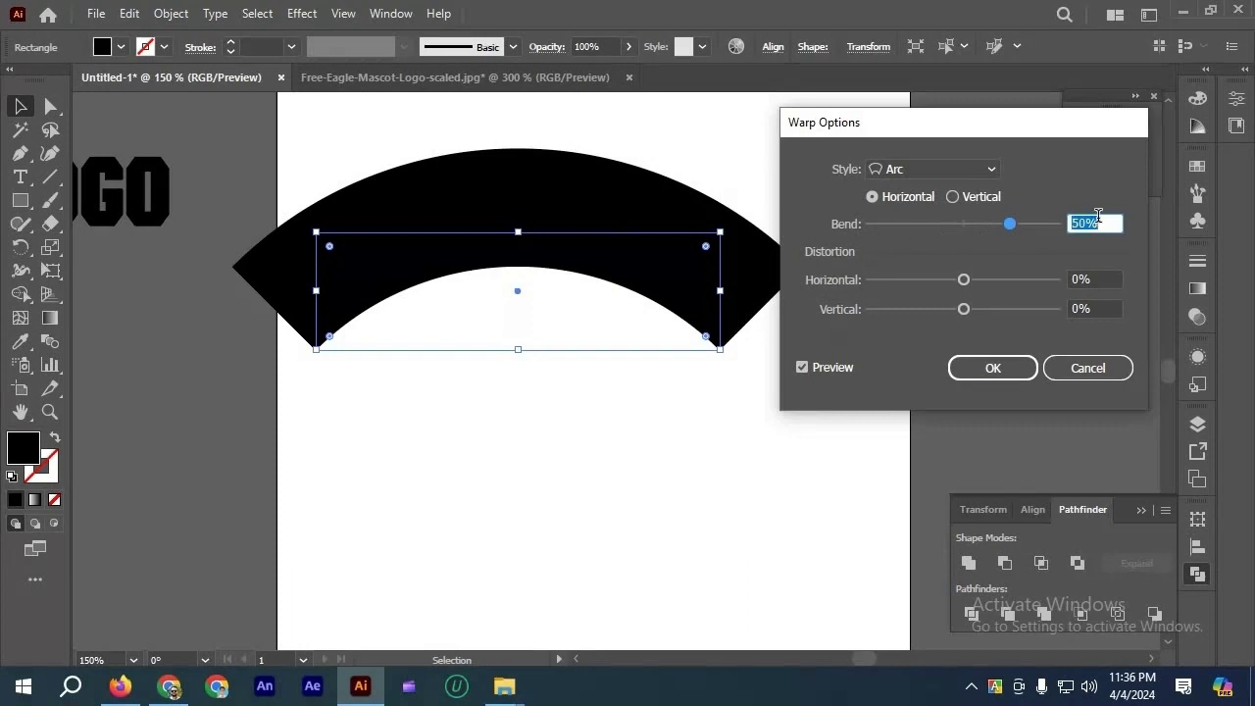
left_click(827, 366)
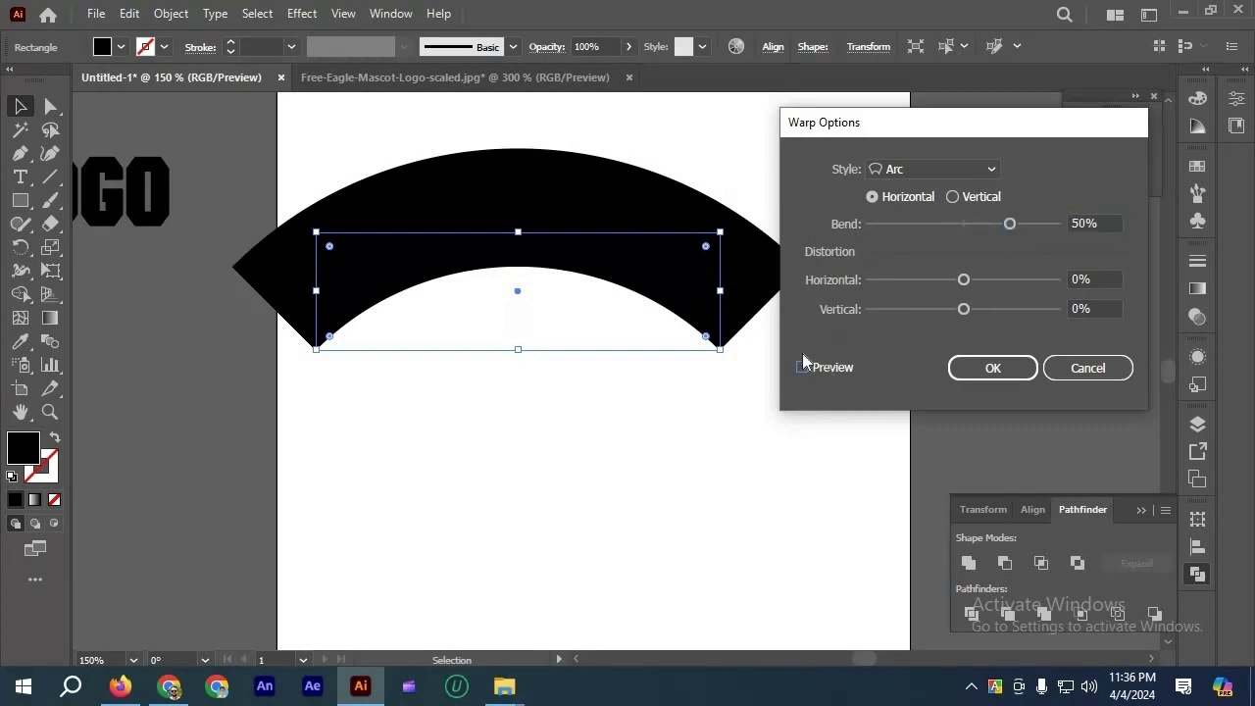
left_click(822, 368)
left_click(1062, 229)
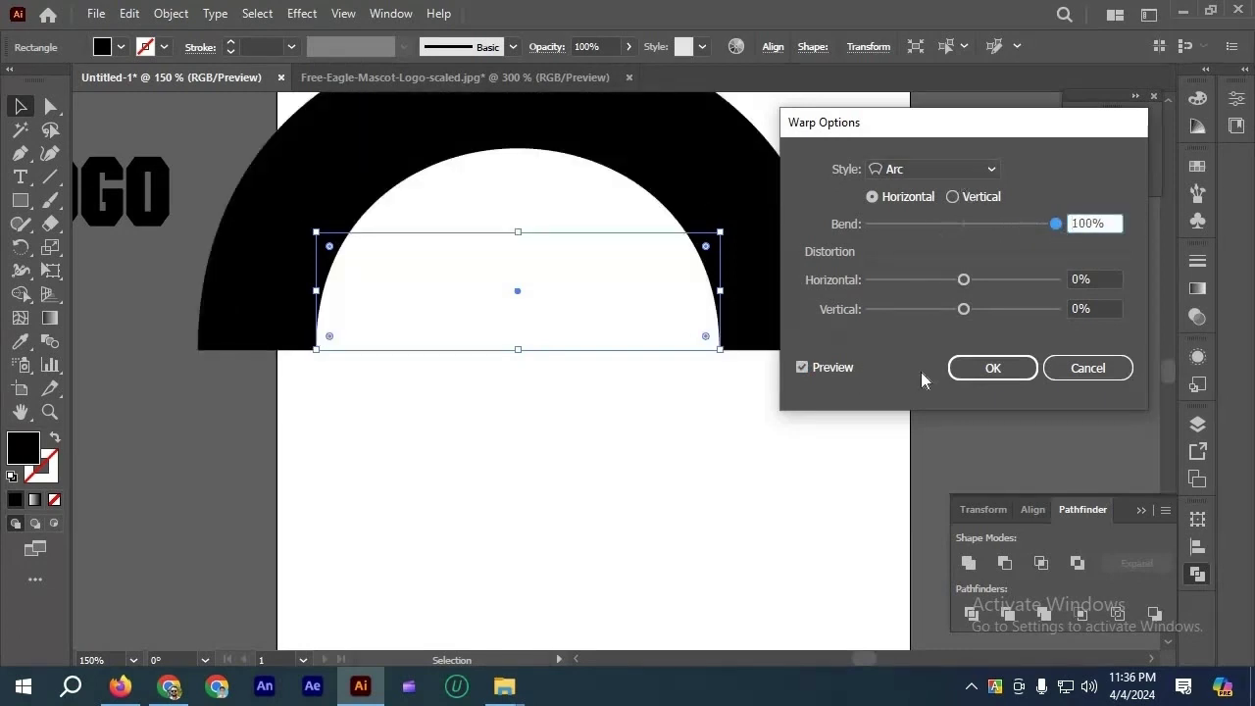
left_click(1066, 366)
Try the horizontal Arc warp on the widened rectangle with bends of 100%, -100% and 1%.
key("ctrl+1")
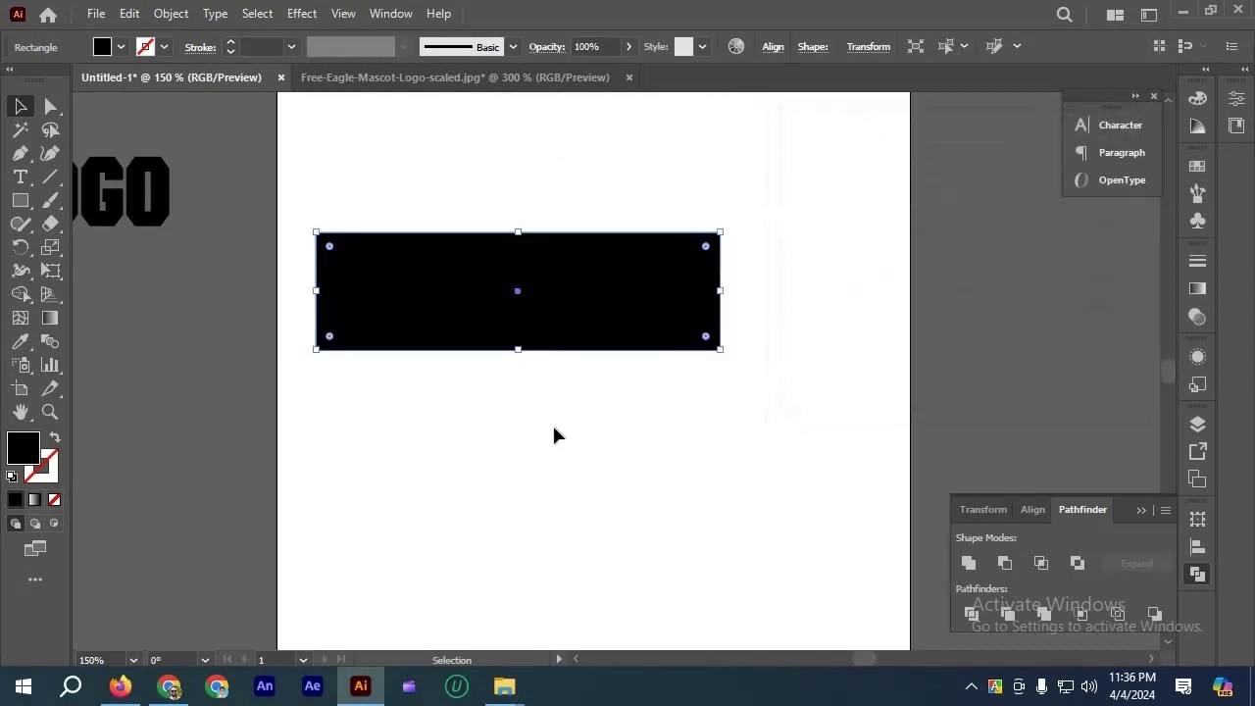
scroll(504, 104, "right", 1)
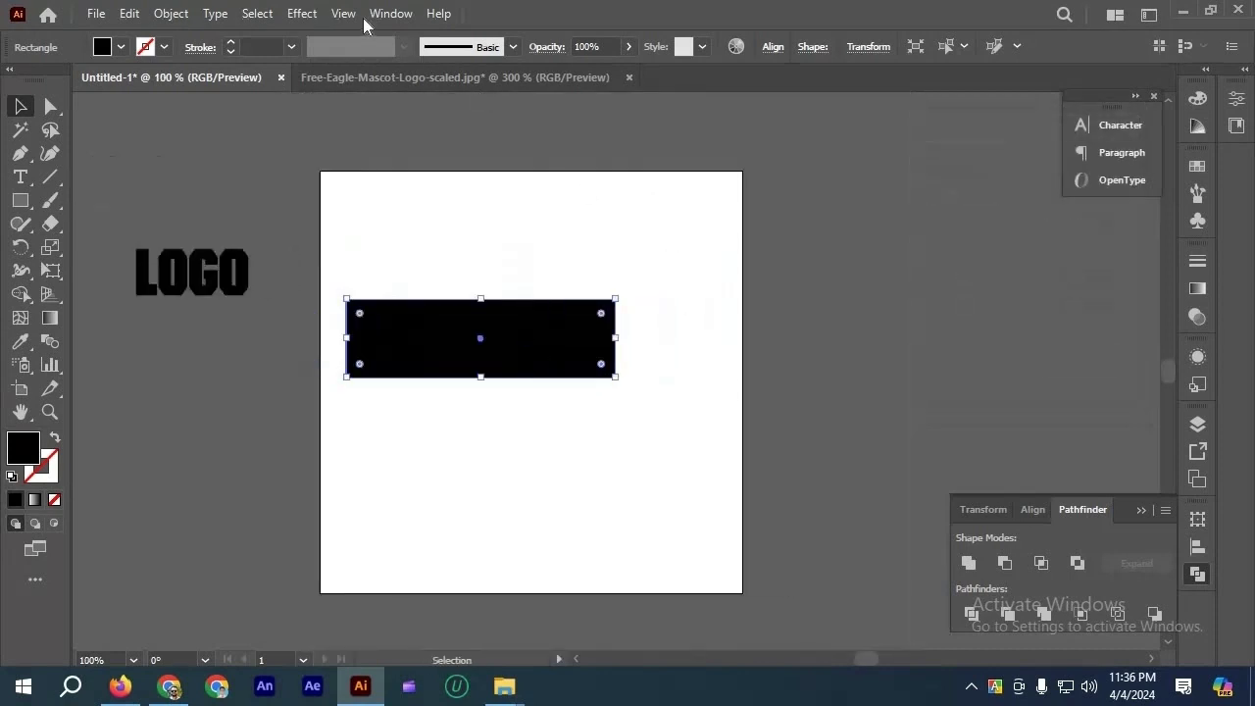
left_click(301, 13)
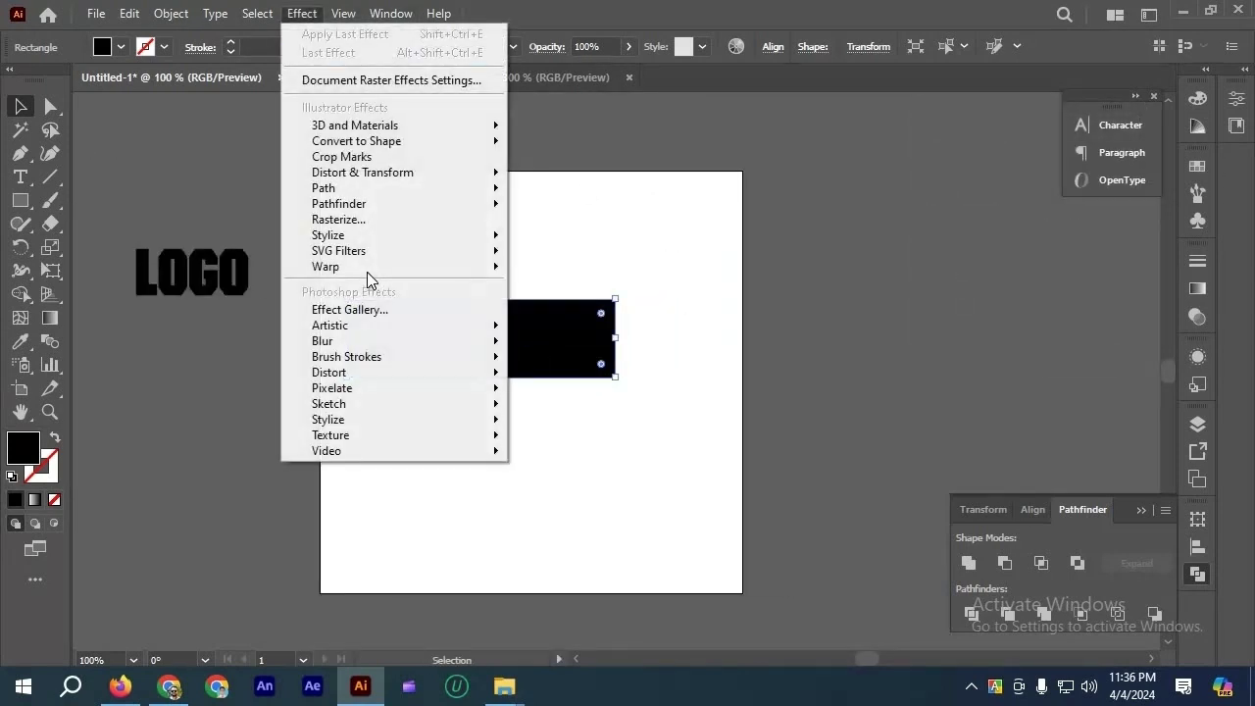
mouse_move(367, 269)
left_click(527, 272)
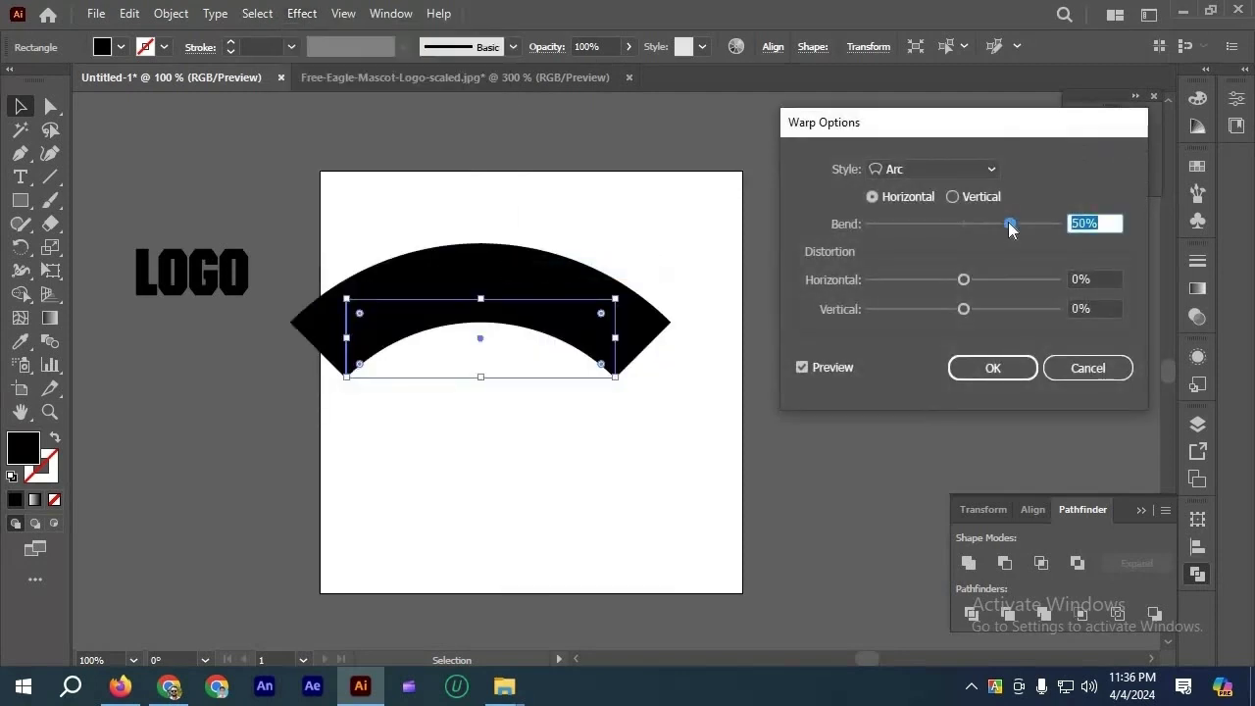
left_click_drag(1010, 228, 1059, 226)
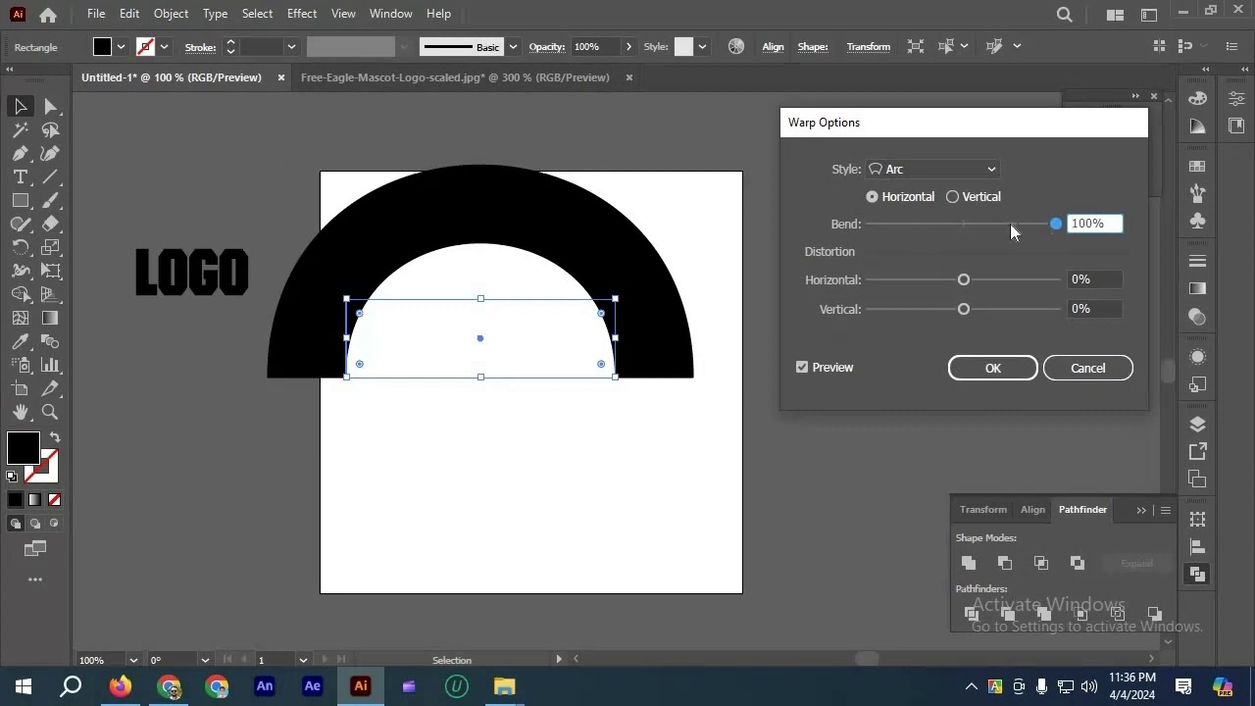
left_click_drag(1011, 224, 868, 224)
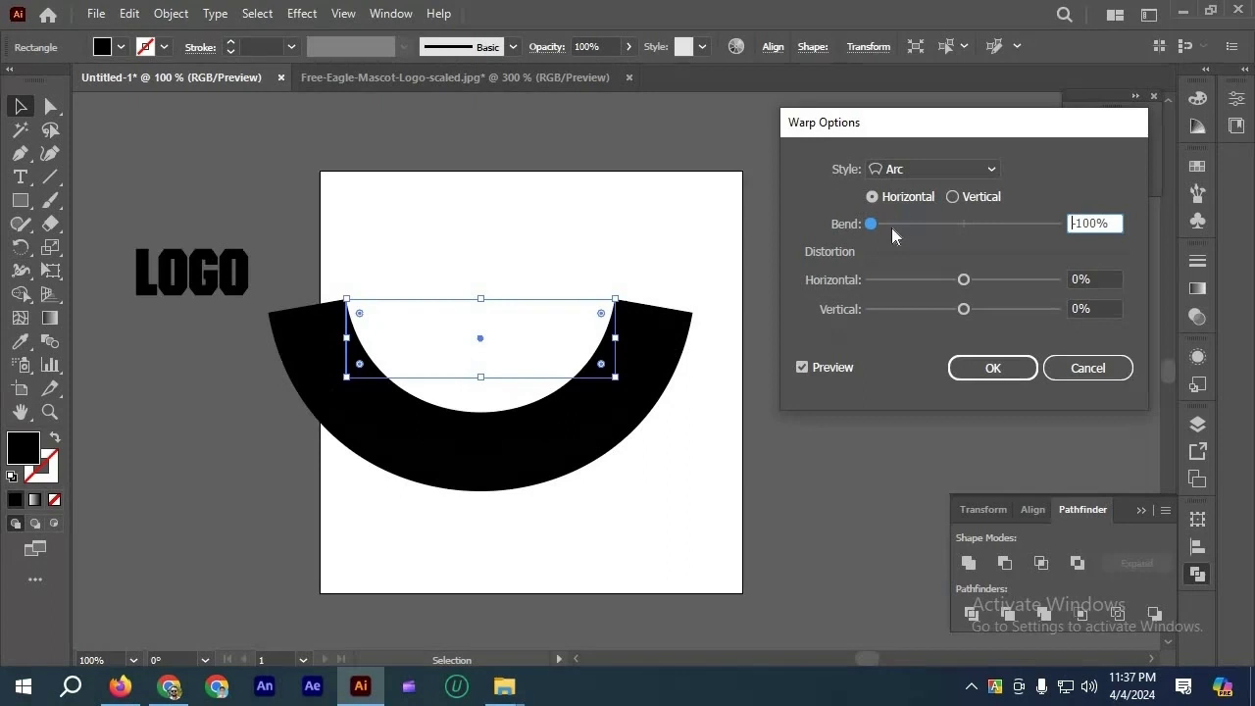
left_click(960, 227)
left_click(965, 234)
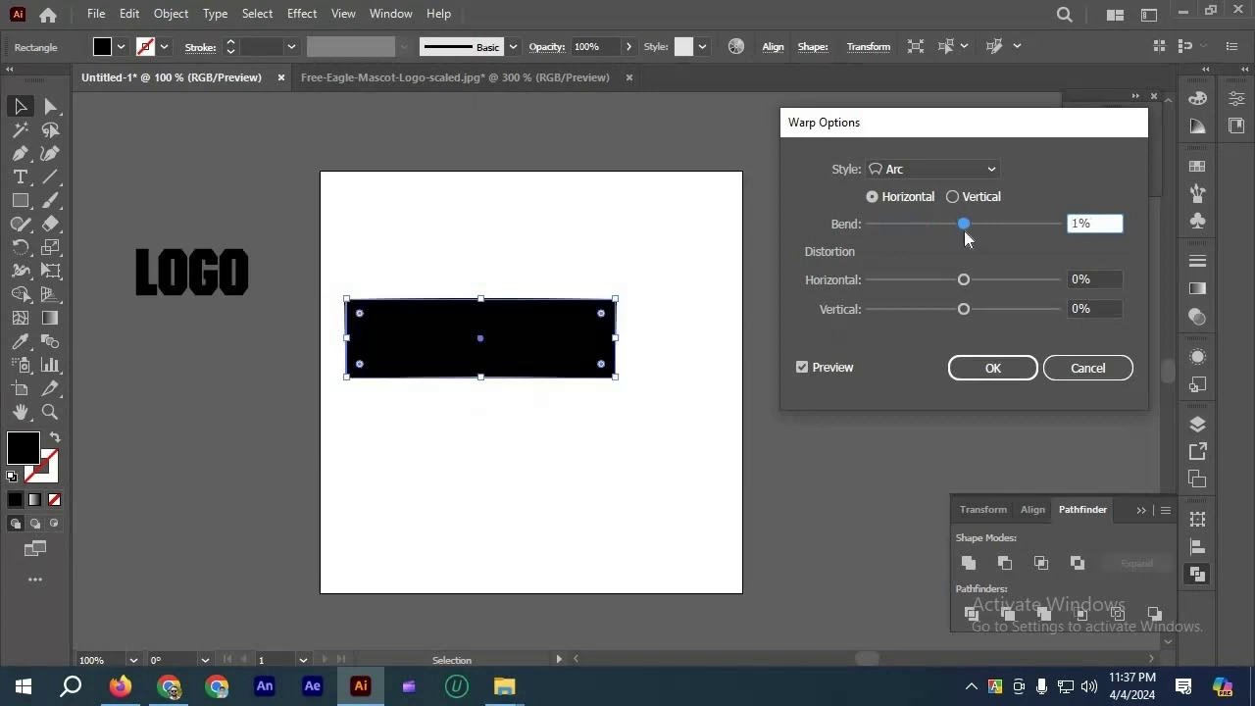
left_click_drag(966, 230, 963, 224)
left_click(977, 226)
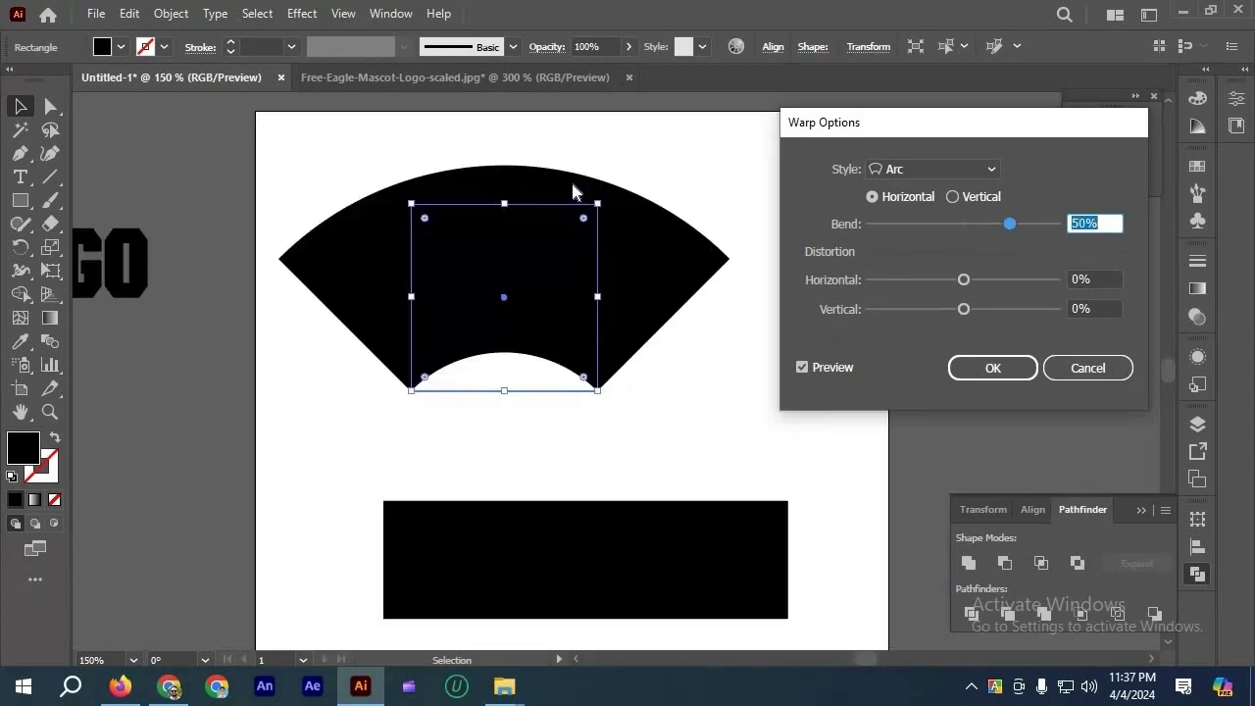
Try the Arc warp on the square with a 52% bend horizontally and vertically, and reset the bend to 0%.
left_click(929, 223)
left_click(1011, 229)
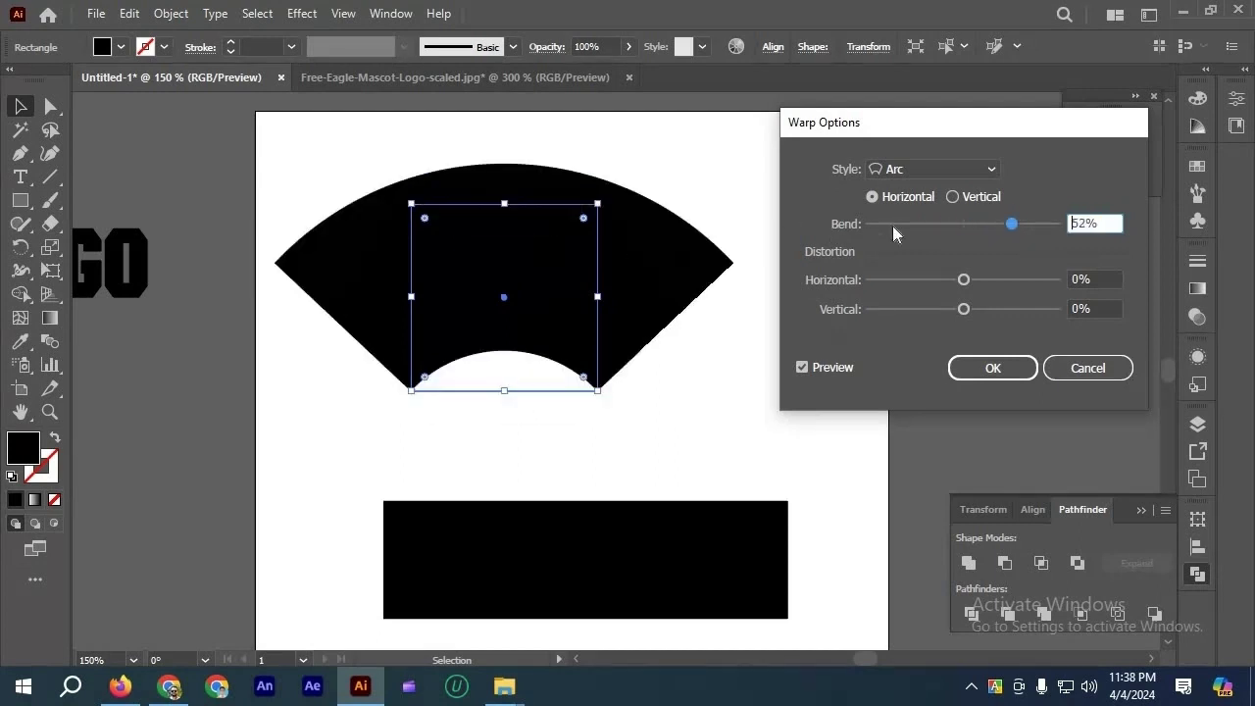
left_click(953, 197)
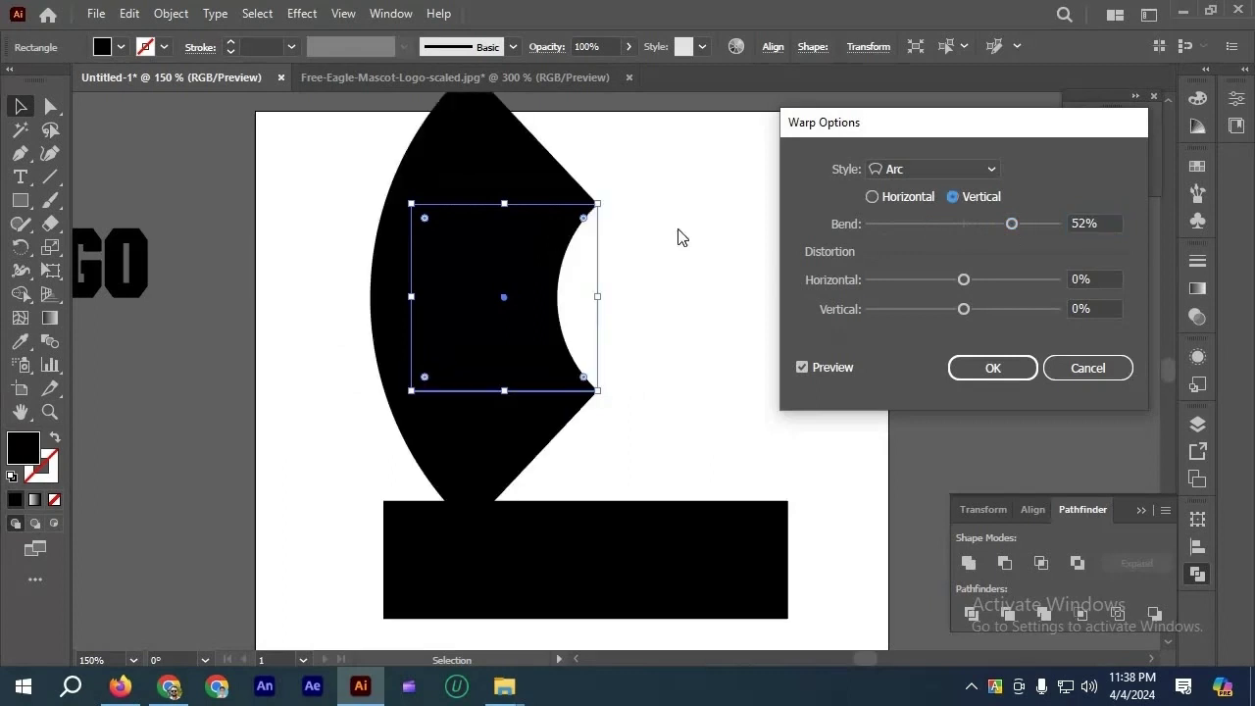
mouse_move(966, 222)
left_mouse_down()
mouse_move(1010, 226)
mouse_move(968, 233)
left_mouse_up()
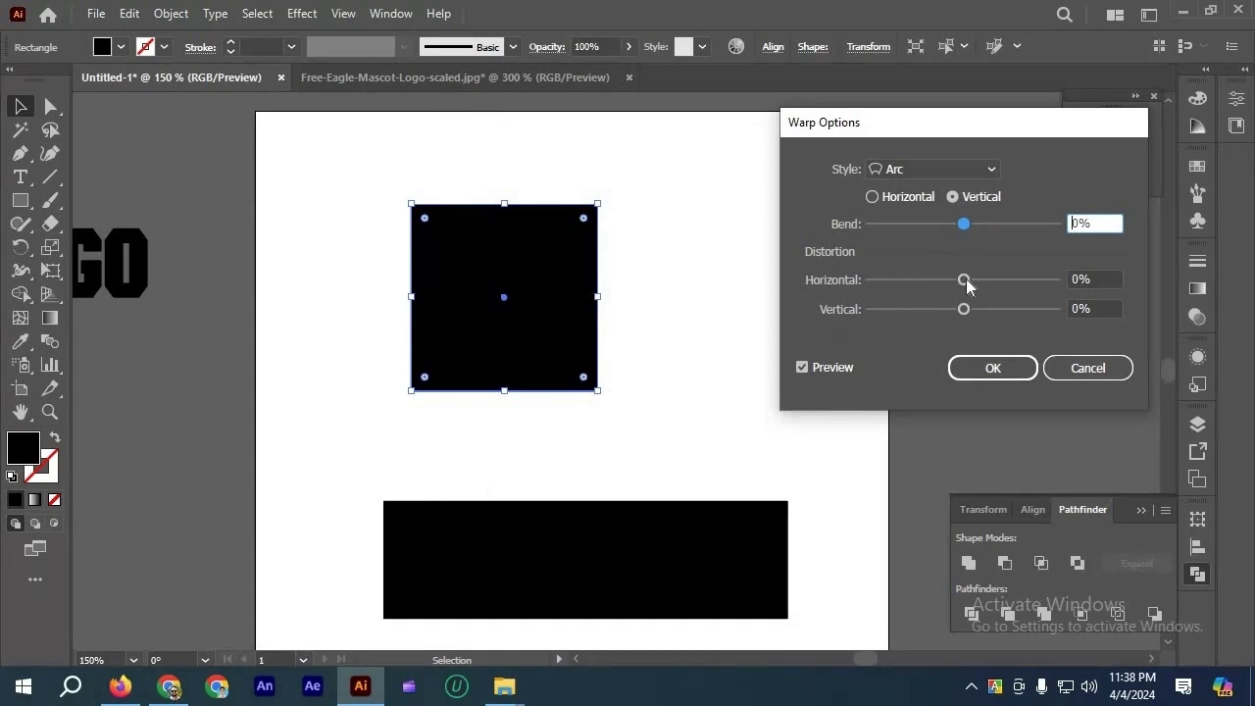
Try the horizontal and vertical distortions on the square, reset both to 0% and cancel the warp.
mouse_move(978, 278)
left_mouse_down()
mouse_move(1032, 285)
mouse_move(994, 284)
mouse_move(998, 308)
mouse_move(1012, 309)
mouse_move(964, 279)
left_mouse_up()
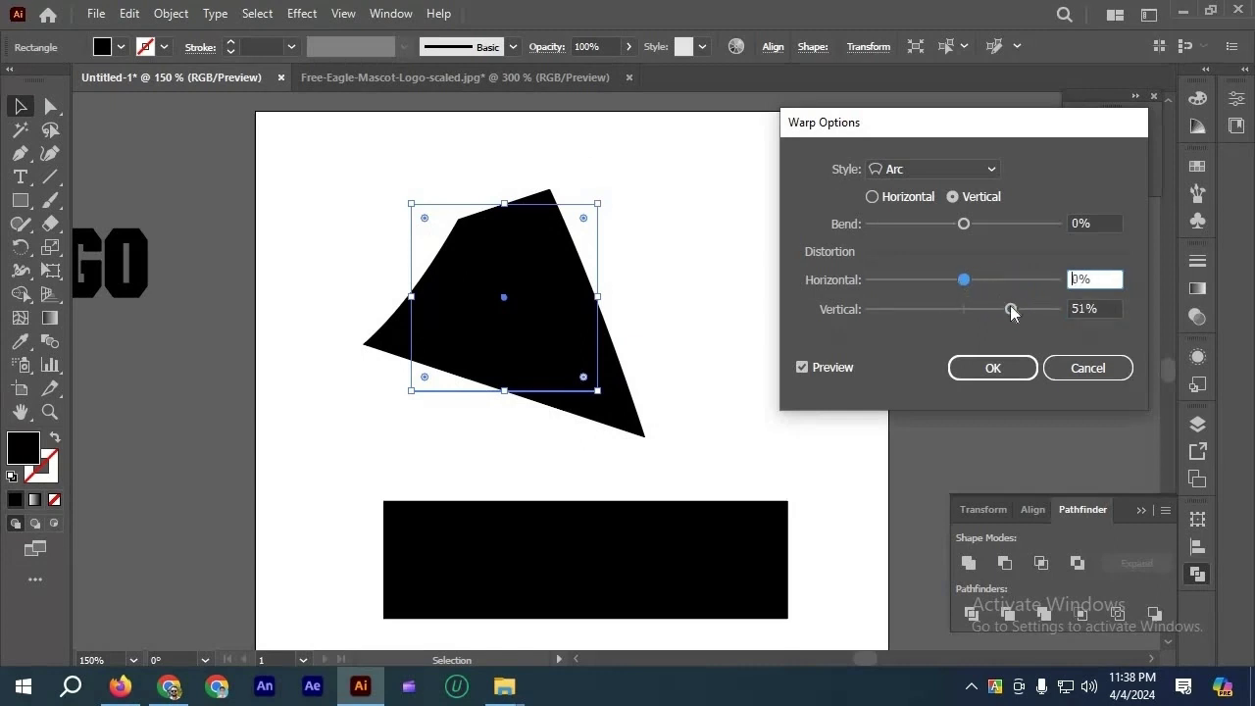
left_click(1026, 308)
left_click_drag(1028, 309, 964, 309)
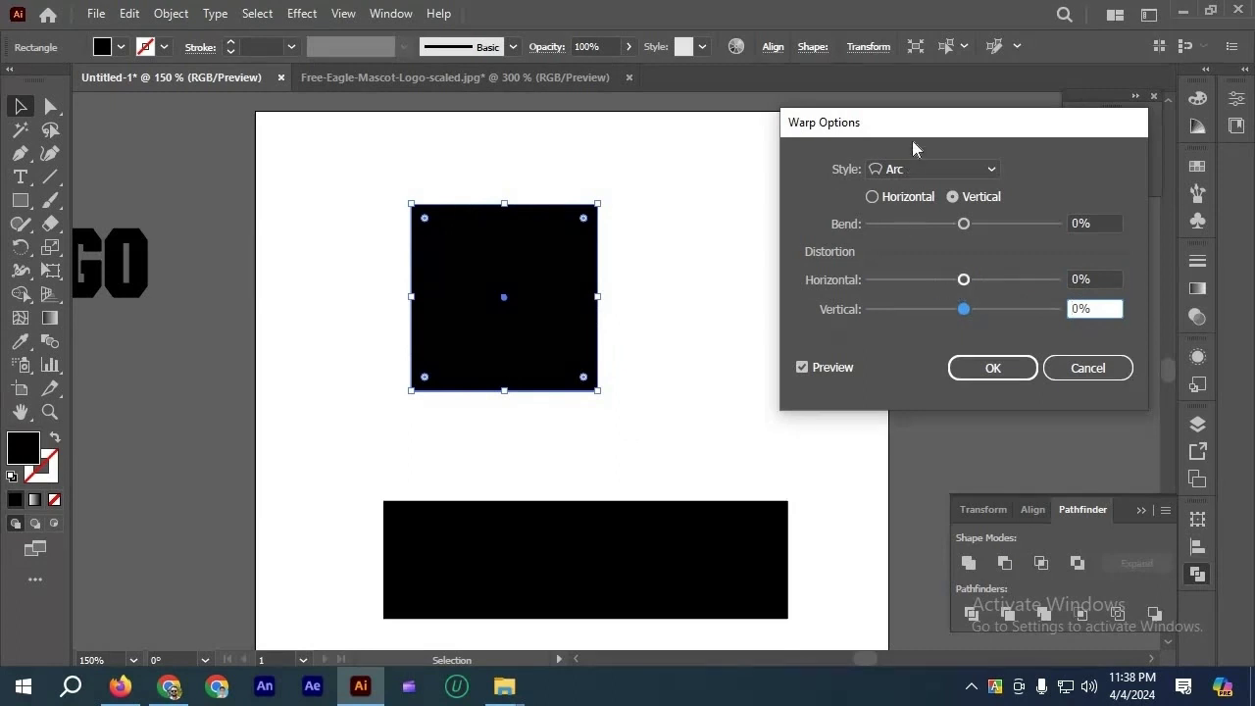
left_click_drag(932, 124, 843, 130)
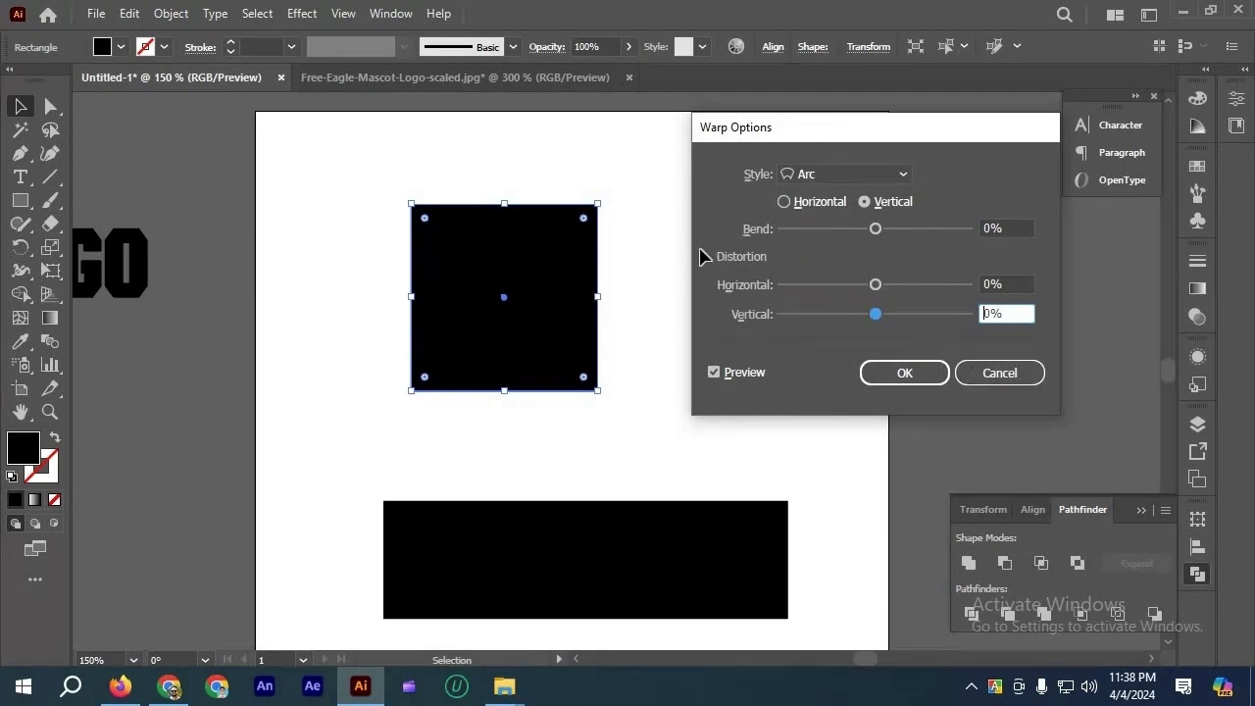
key("Escape")
Delete the square and the long horizontal bar from the artboard.
key("ctrl+1")
left_click_drag(474, 191, 703, 462)
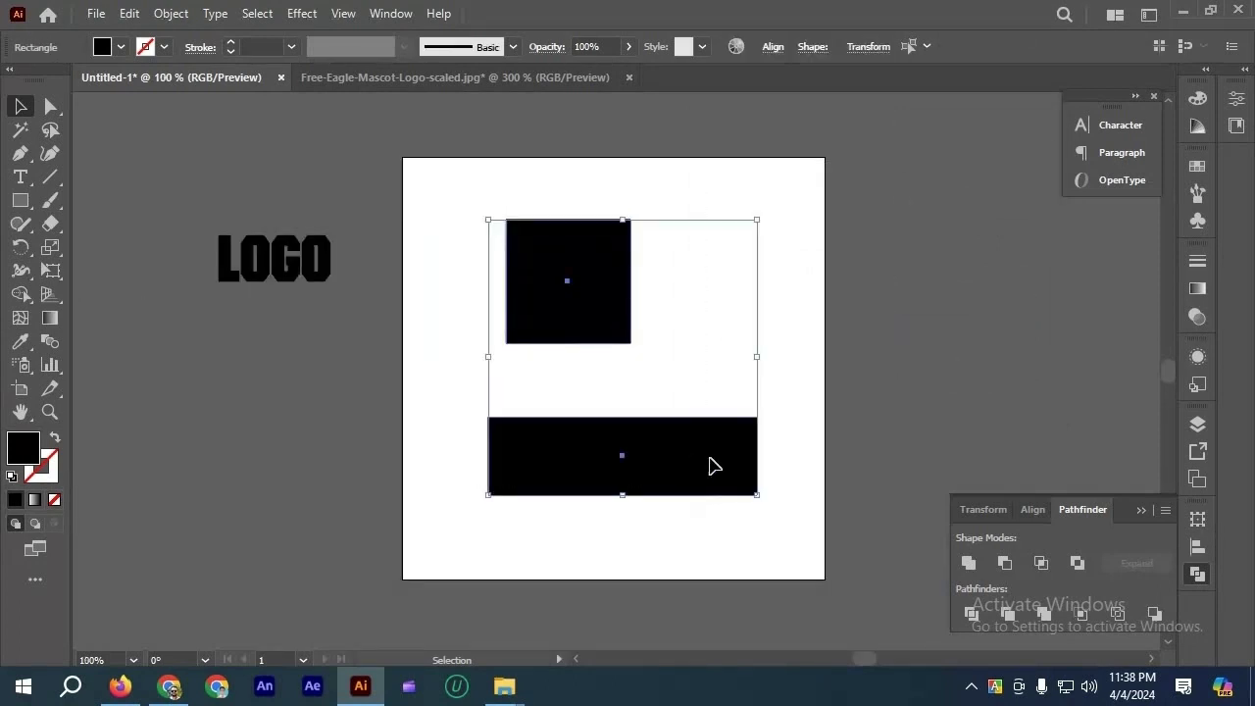
scroll(331, 280, "up", 1)
Move the LOGO lettering onto the upper part of the artboard and enlarge it.
left_click(325, 274)
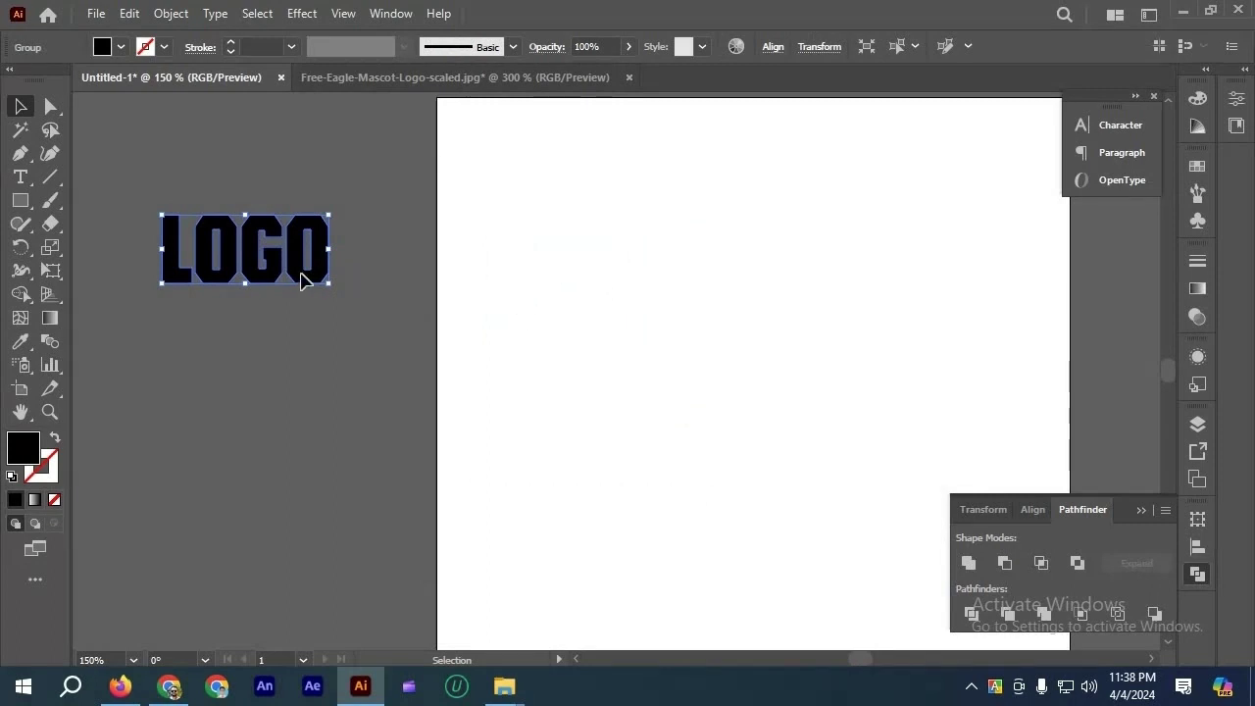
scroll(302, 279, "right", 1)
left_click_drag(288, 278, 765, 359)
left_click(631, 438, "ctrl")
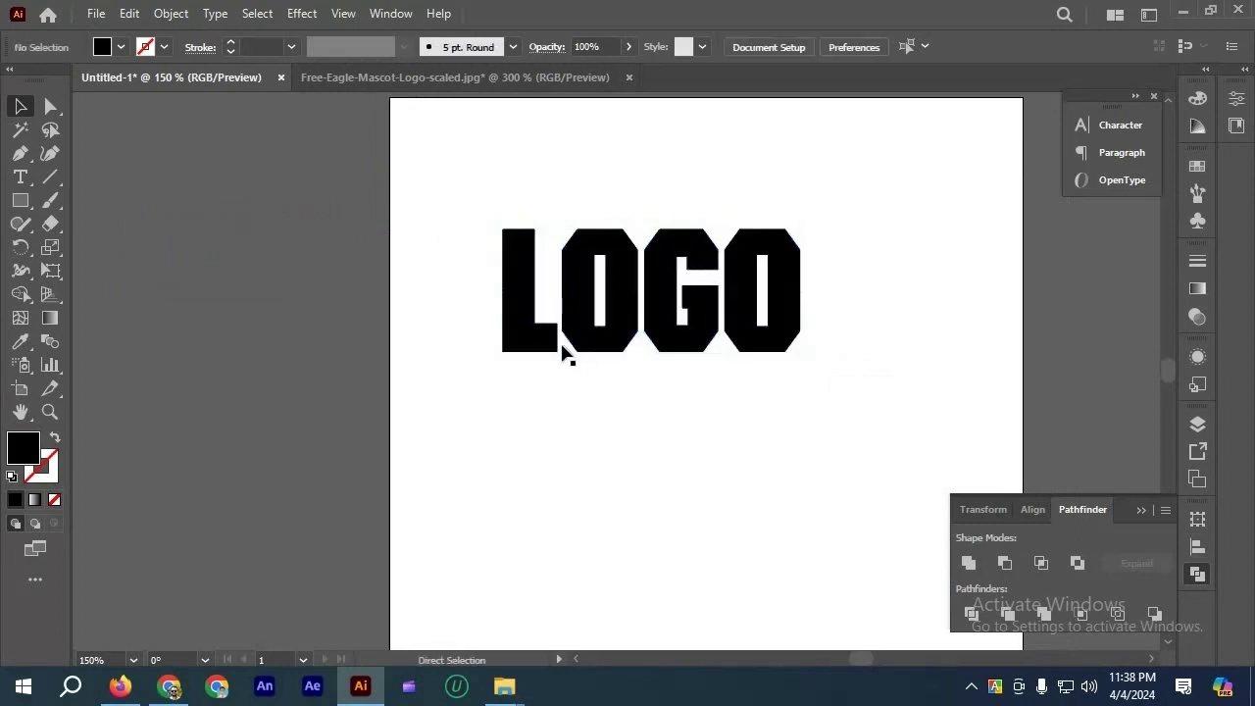
Adjust the LOGO lettering's position slightly and nudge it left by five increments, leaving it selected.
scroll(562, 348, "right", 3)
left_click_drag(587, 344, 589, 318)
left_click(579, 402)
left_click_drag(371, 291, 375, 292)
left_click(444, 373)
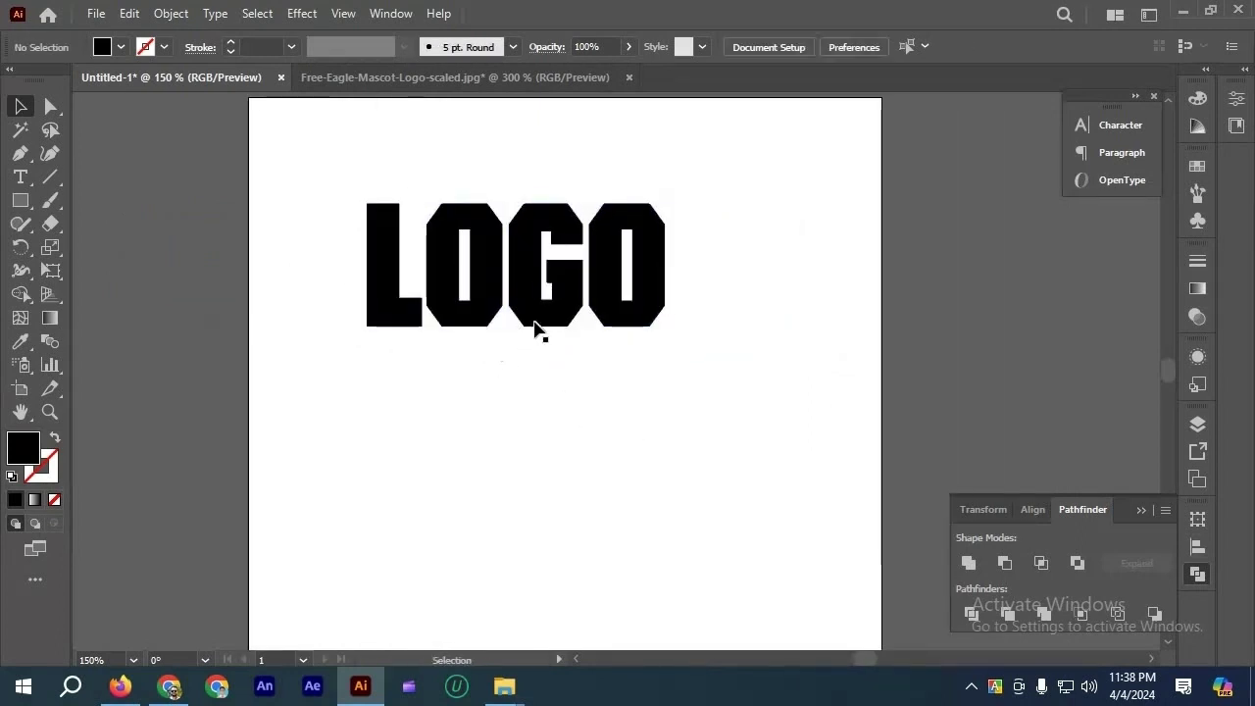
left_click_drag(493, 316, 501, 331)
left_click(503, 336)
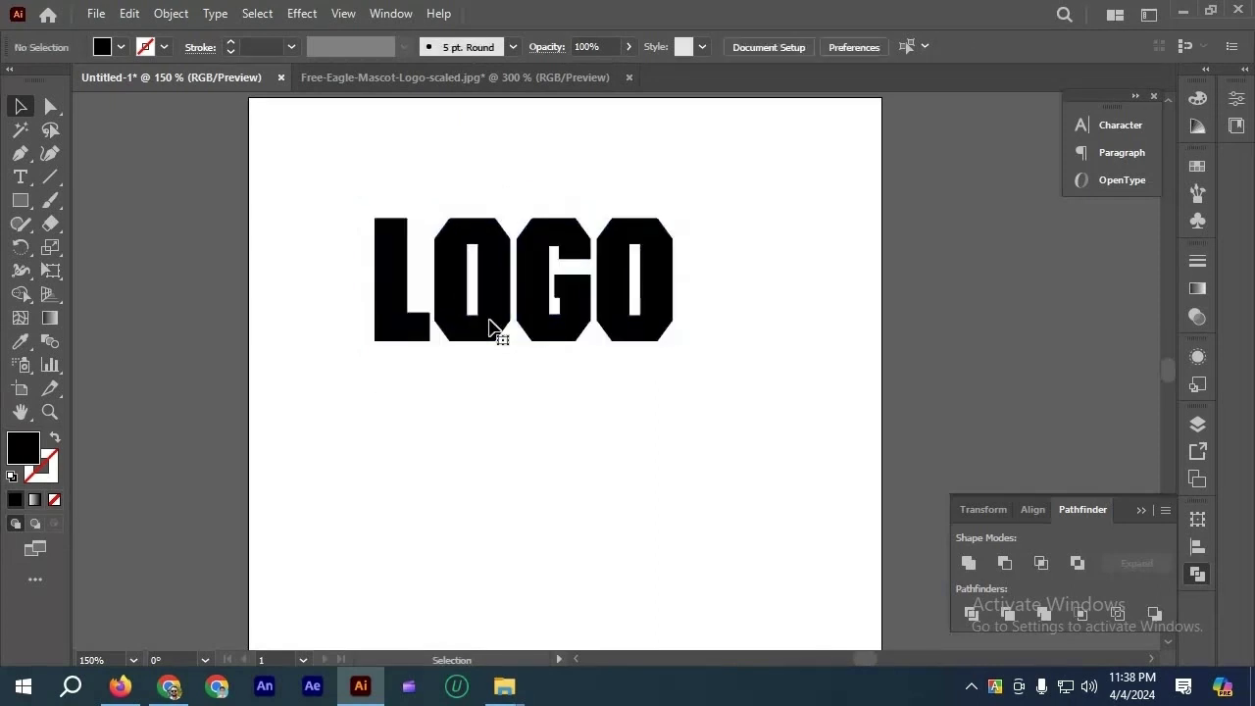
key("ctrl+a")
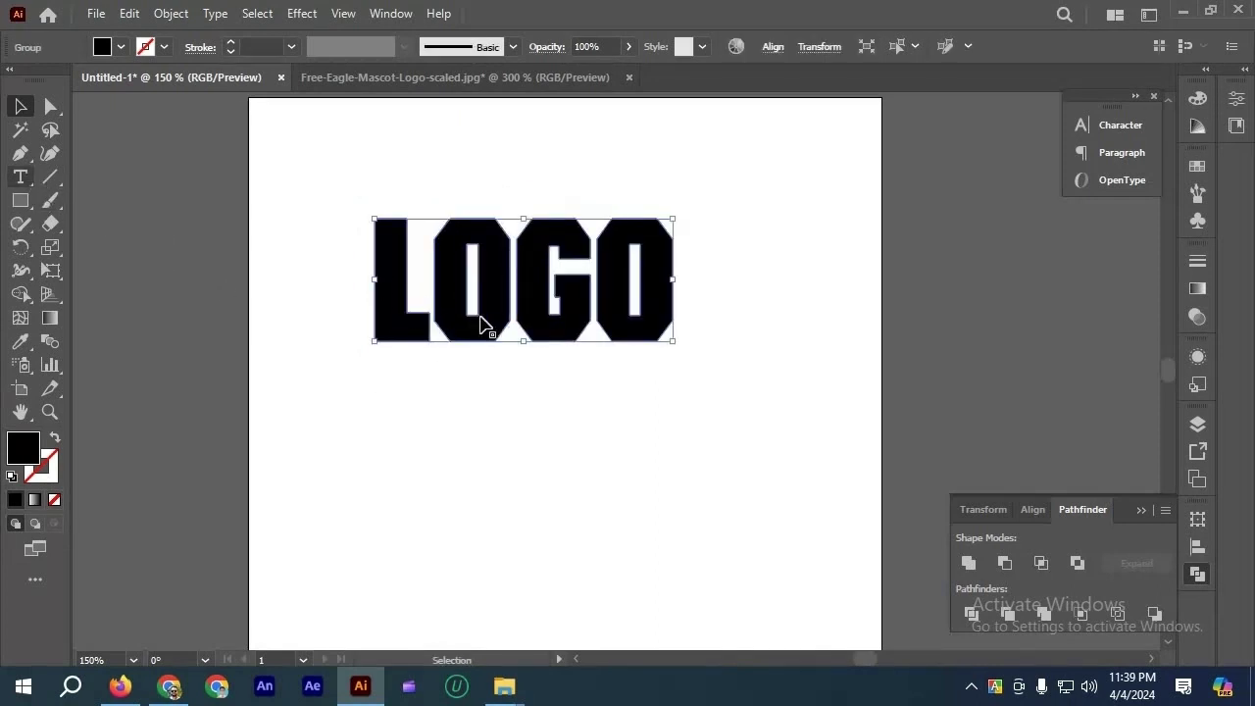
key("Left")
key("Left")
key("Left")
key("Left")
key("Left")
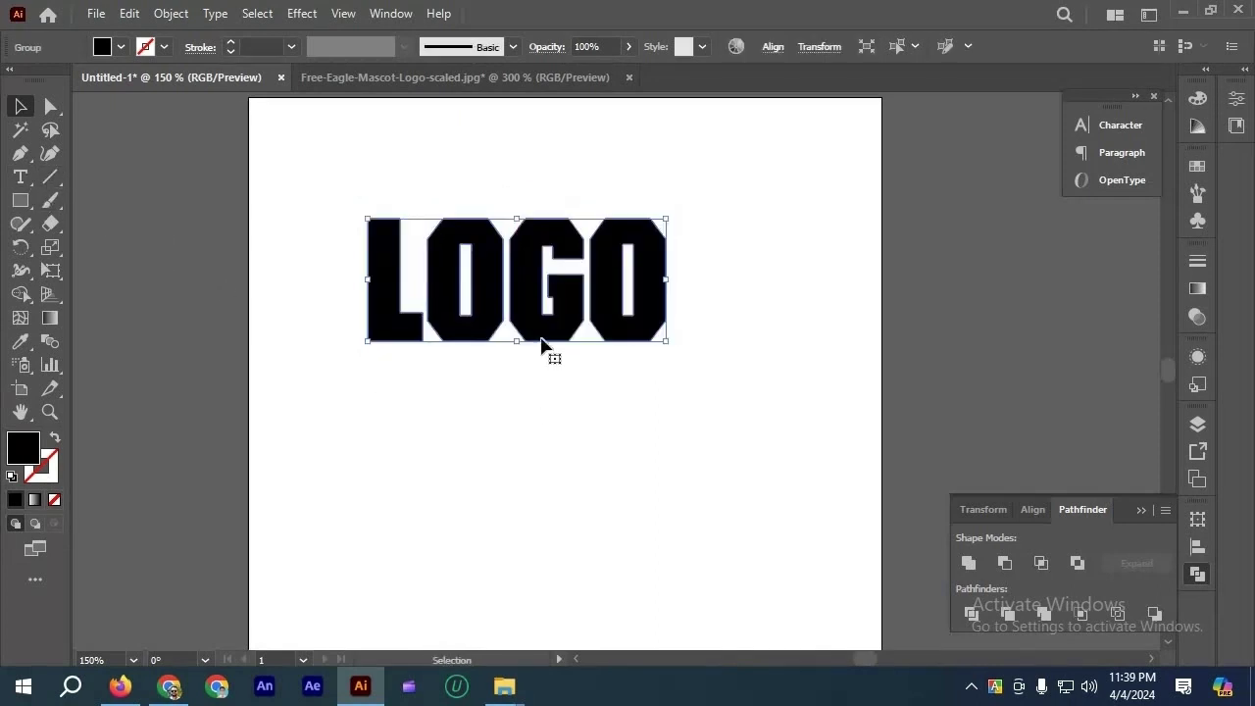
Preview a horizontal Arc warp on the LOGO lettering with bends of 63% and -6%.
left_click(302, 14)
mouse_move(360, 267)
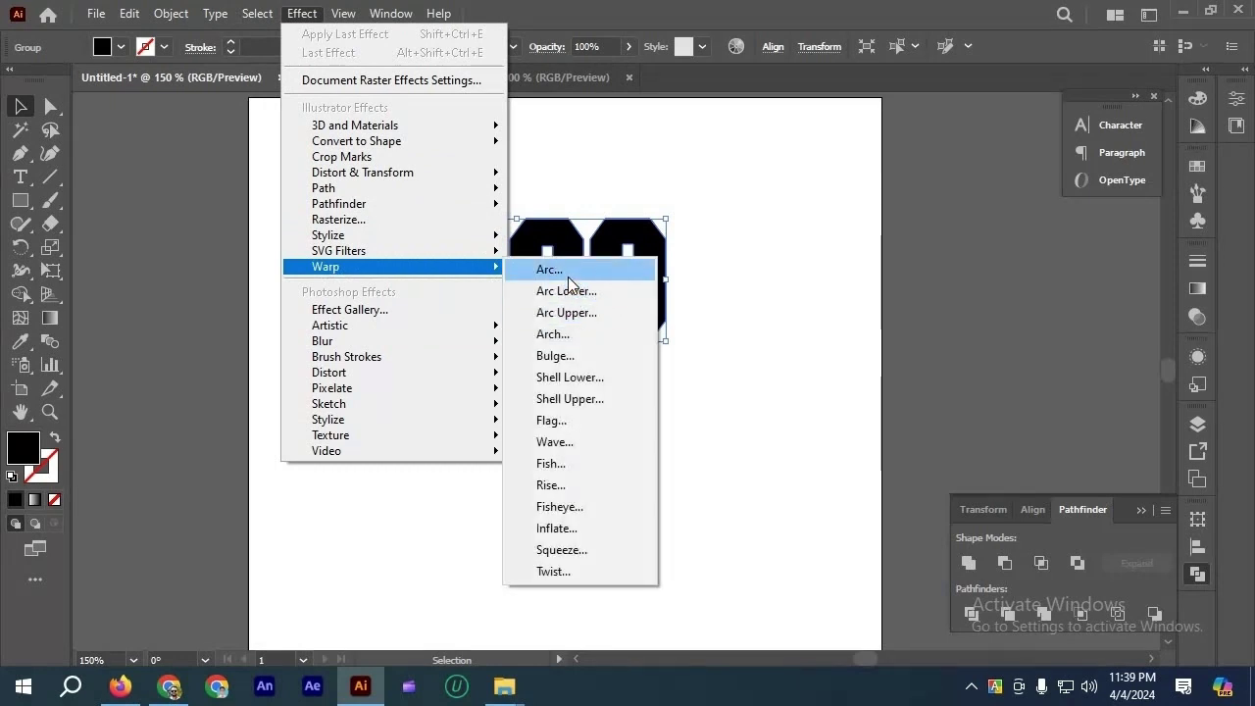
left_click(568, 274)
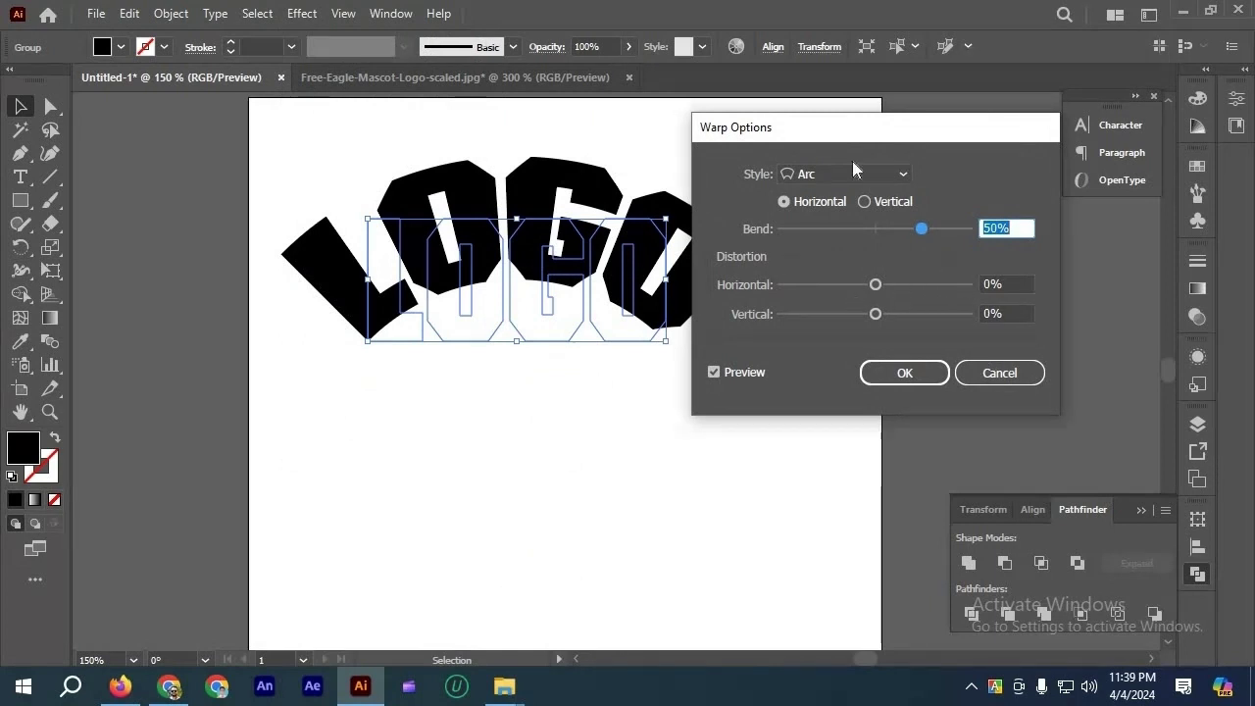
left_click_drag(787, 129, 884, 139)
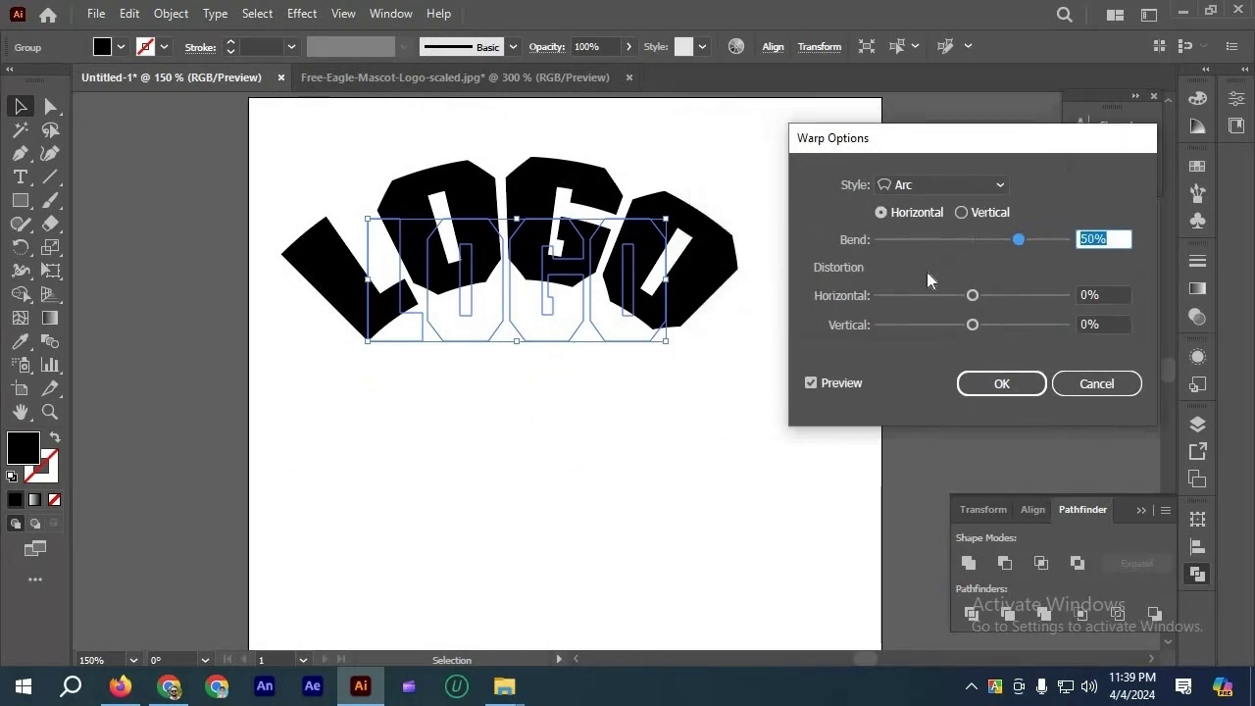
left_click_drag(1018, 240, 1030, 239)
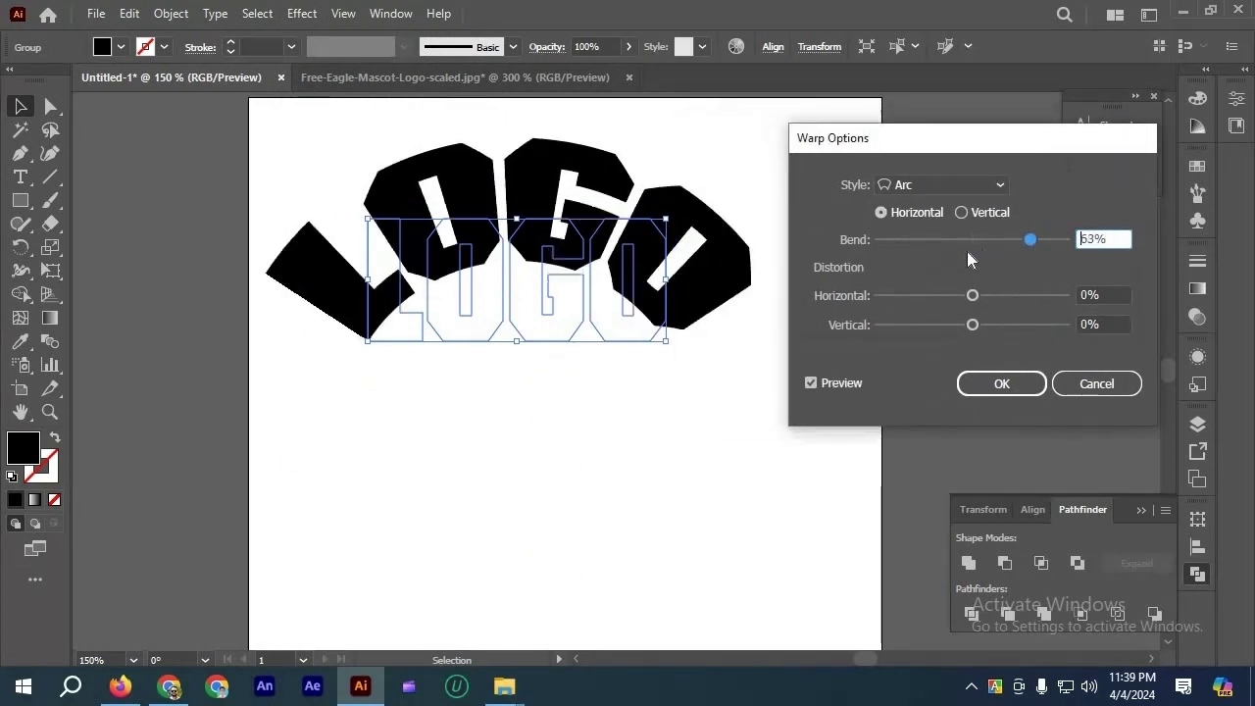
left_click(967, 249)
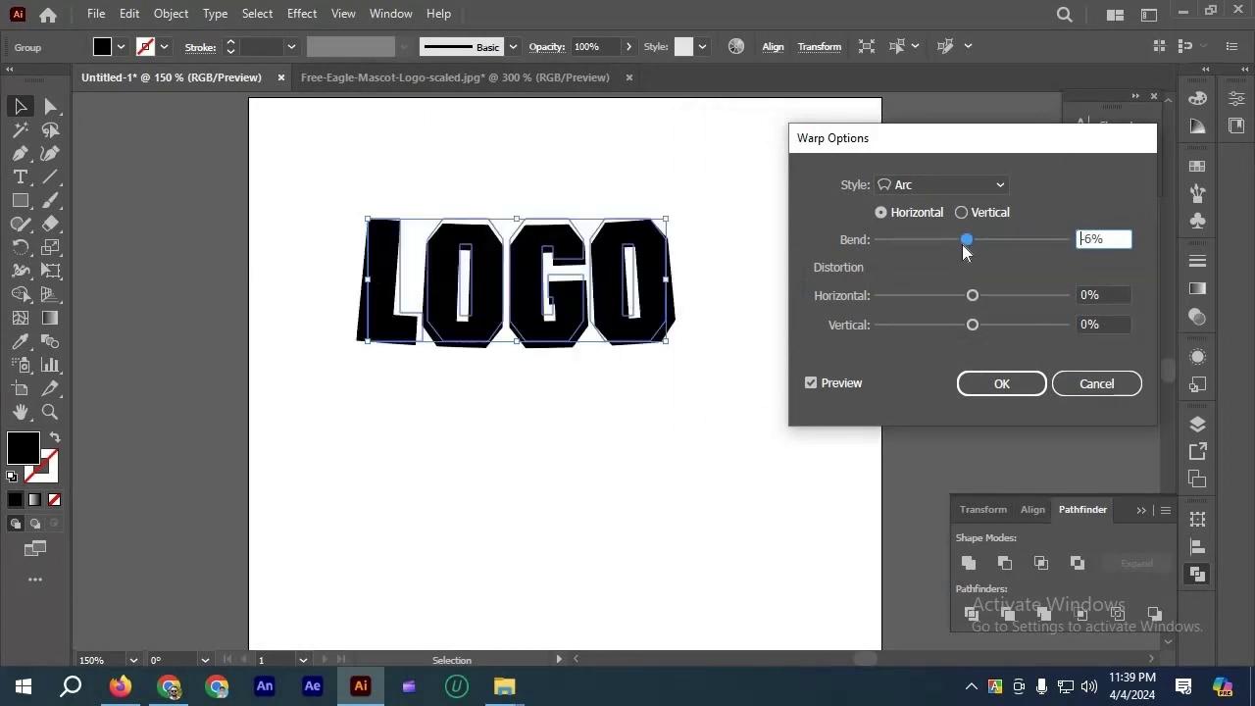
Apply the horizontal Arc warp to the LOGO lettering with 2% bend, 0% horizontal distortion and 27% vertical distortion.
left_click_drag(935, 245, 1040, 300)
left_click(971, 298)
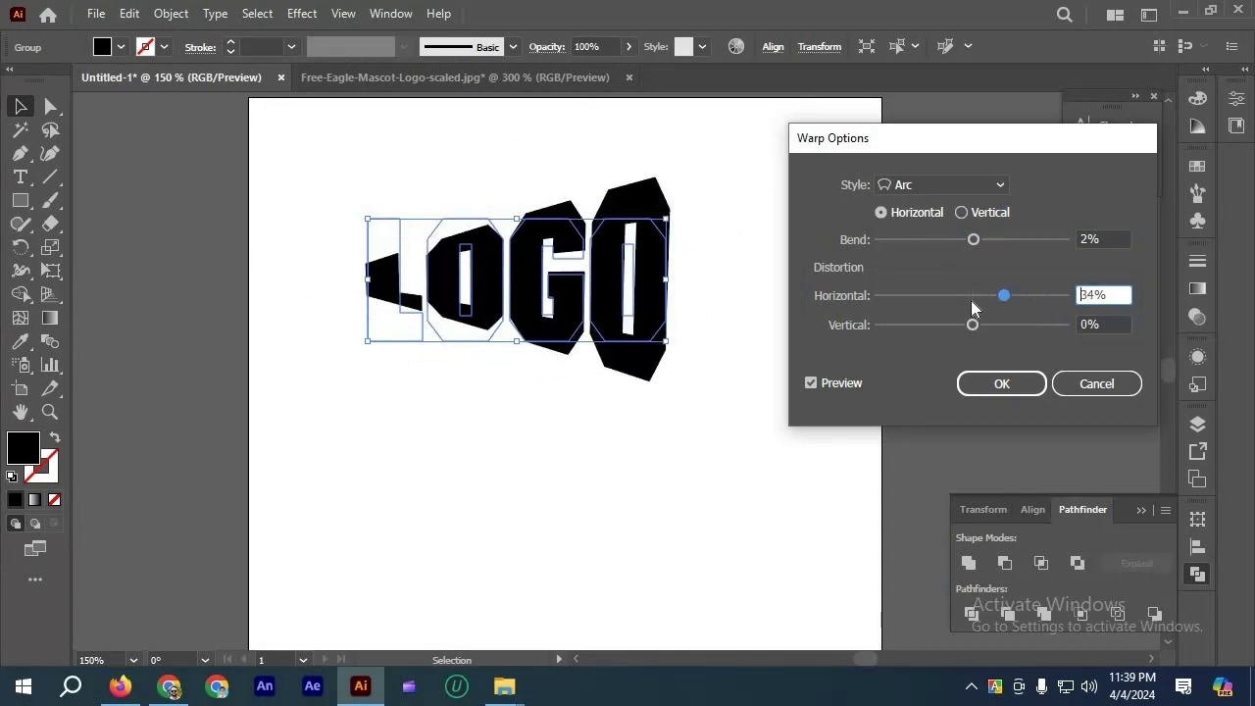
mouse_move(971, 325)
left_mouse_down()
mouse_move(1007, 324)
mouse_move(995, 327)
left_mouse_up()
left_click(1013, 381)
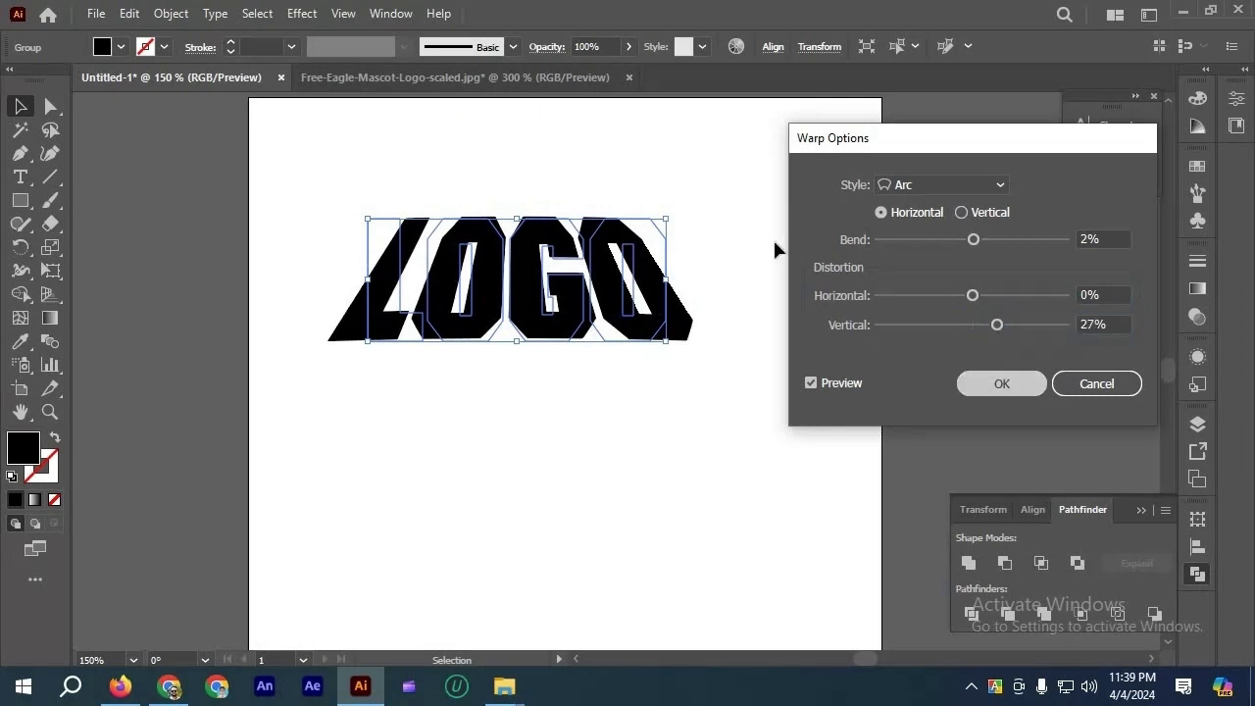
left_click(775, 250)
scroll(768, 242, "down", 1)
scroll(768, 242, "up", 1)
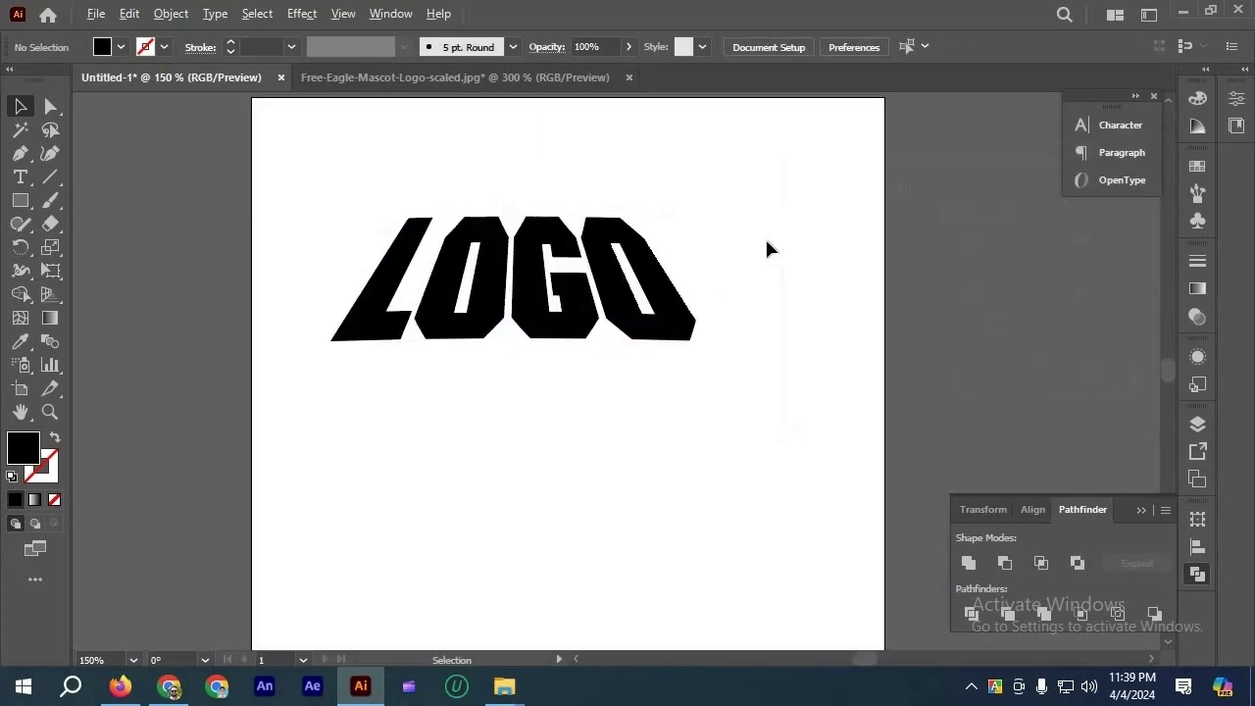
Expand the appearance of the warped LOGO lettering and deselect it.
left_click(654, 257)
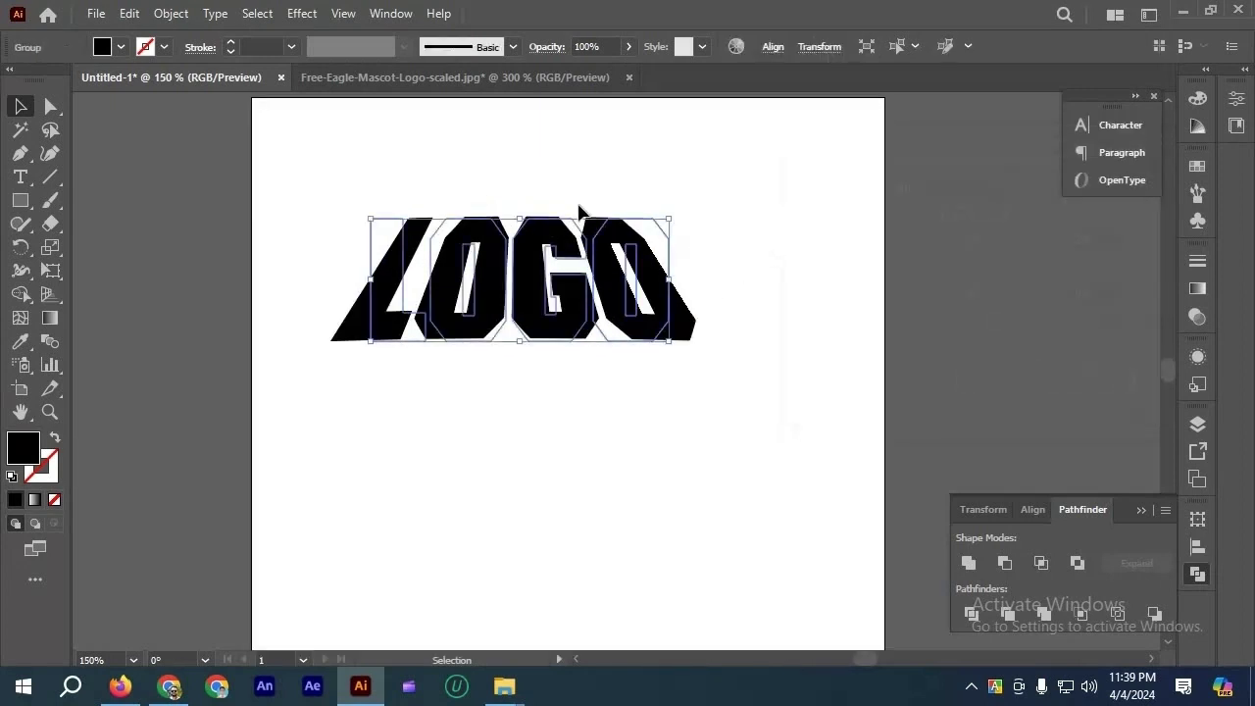
left_click_drag(663, 277, 243, 105)
left_click(551, 232)
left_click(496, 214)
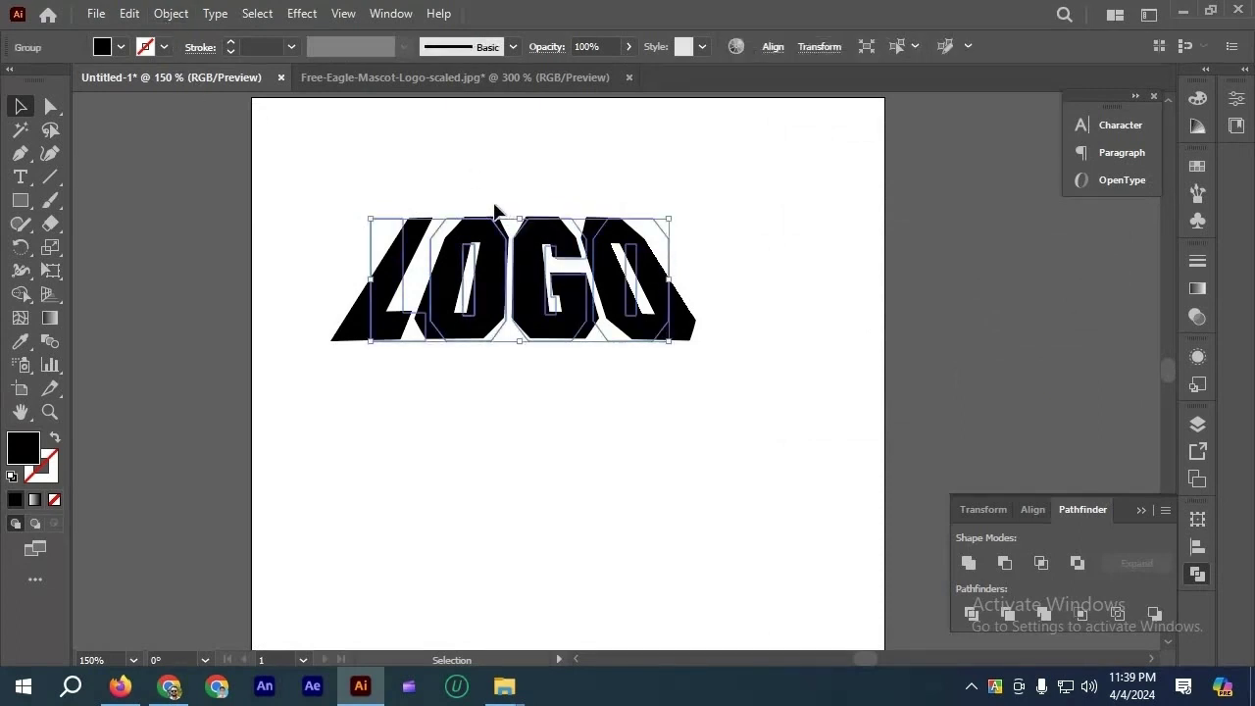
left_click(171, 13)
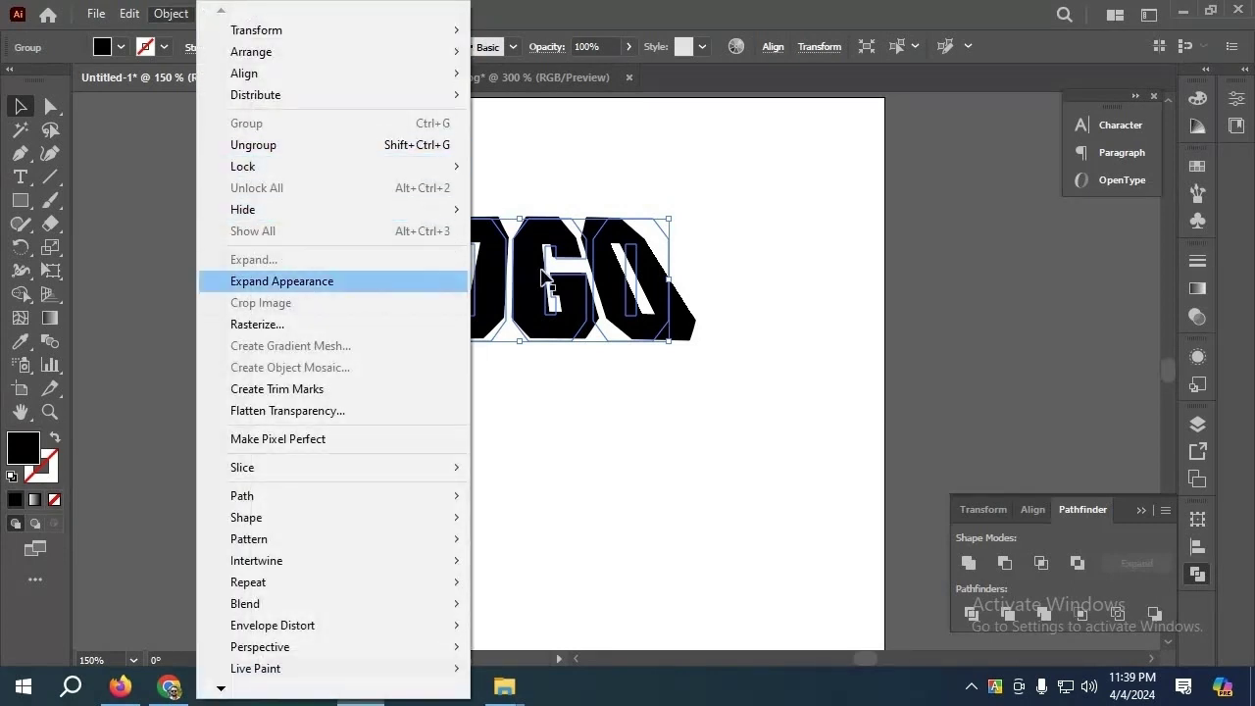
left_click(306, 282)
left_click(415, 274)
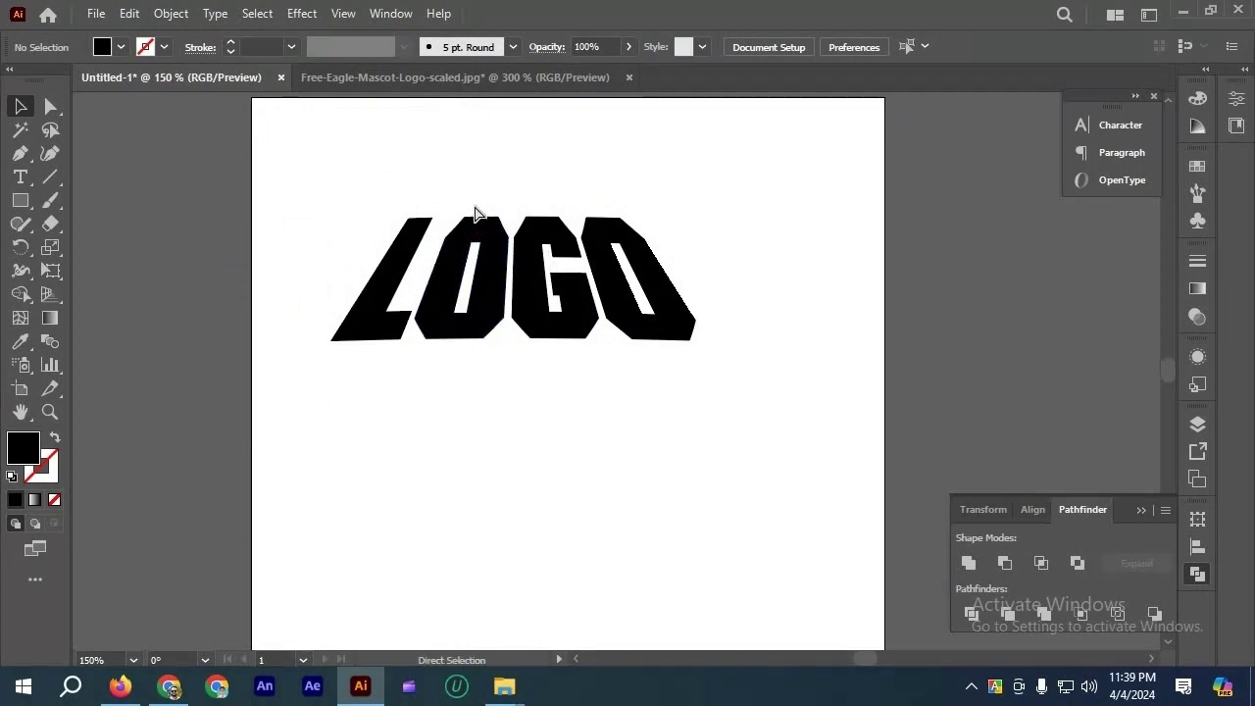
Undo the expanded appearance and the Arc warp on the LOGO lettering.
key("ctrl+z")
key("ctrl+z")
key("ctrl+z")
Move the LOGO lettering off the artboard into the empty area beside its left edge.
scroll(669, 218, "down", 1)
left_click_drag(648, 247, 334, 189)
left_click(475, 254)
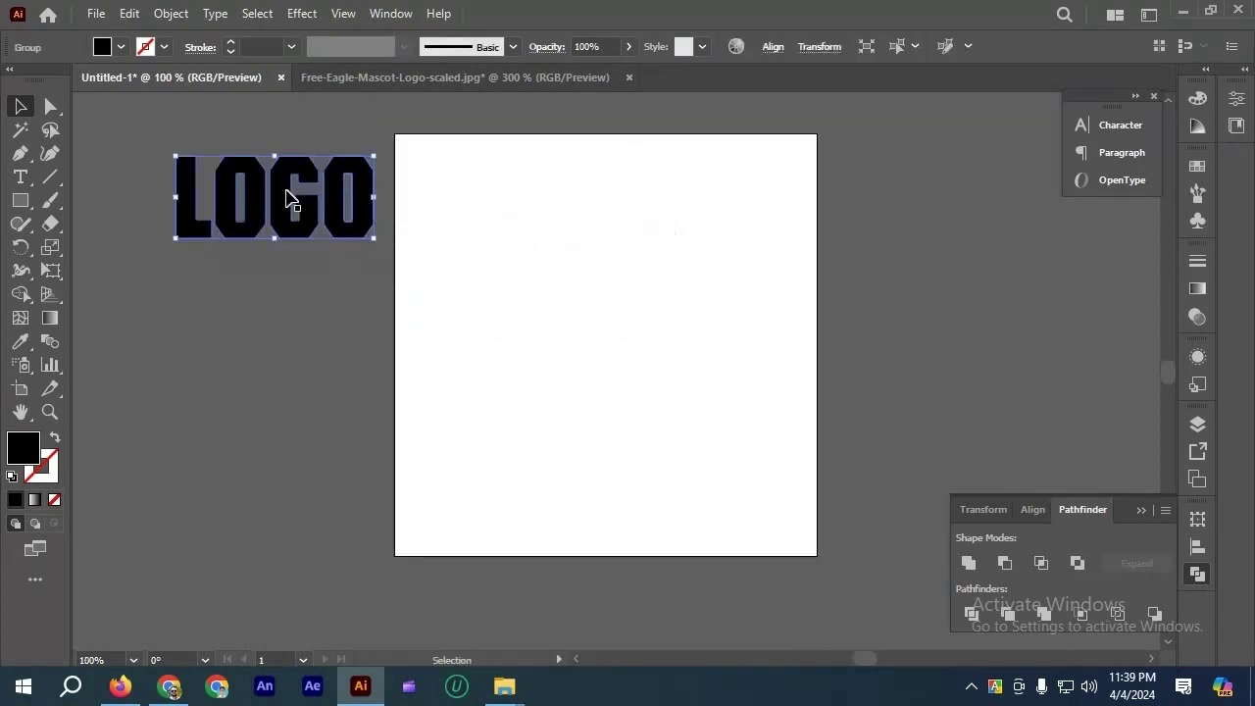
scroll(284, 191, "up", 1)
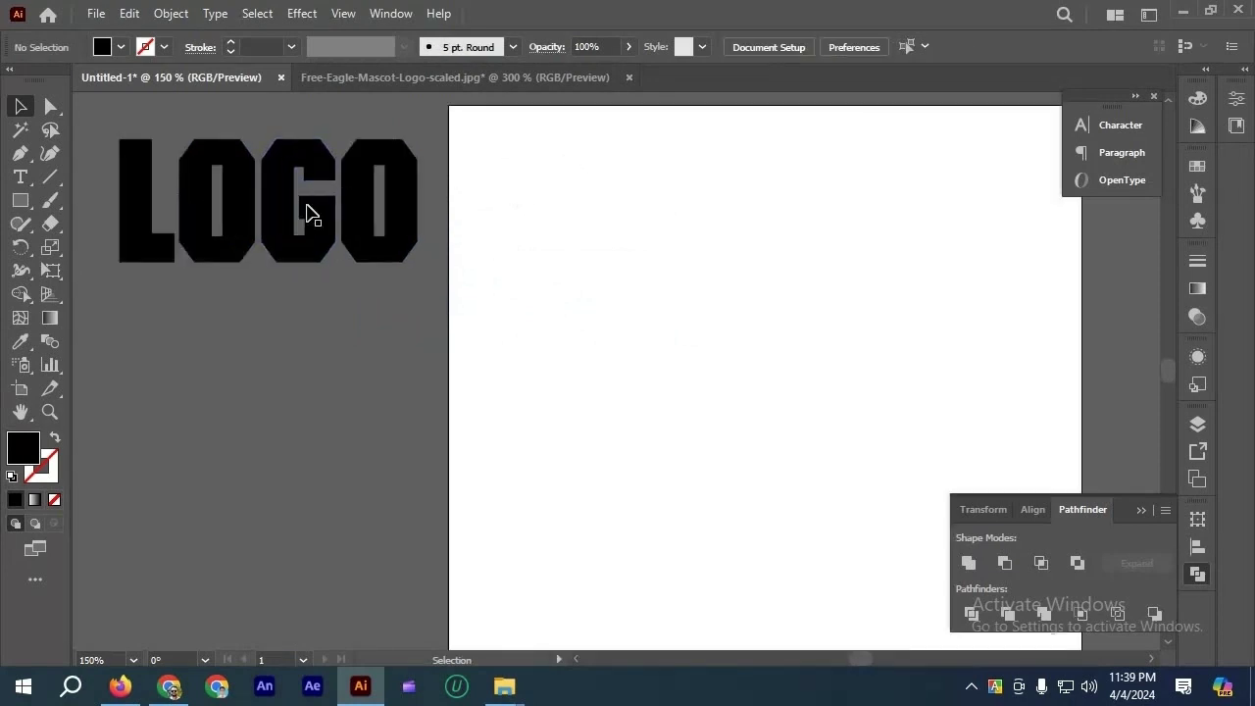
left_click_drag(325, 216, 341, 216)
left_click_drag(355, 317, 351, 312)
left_click(353, 312)
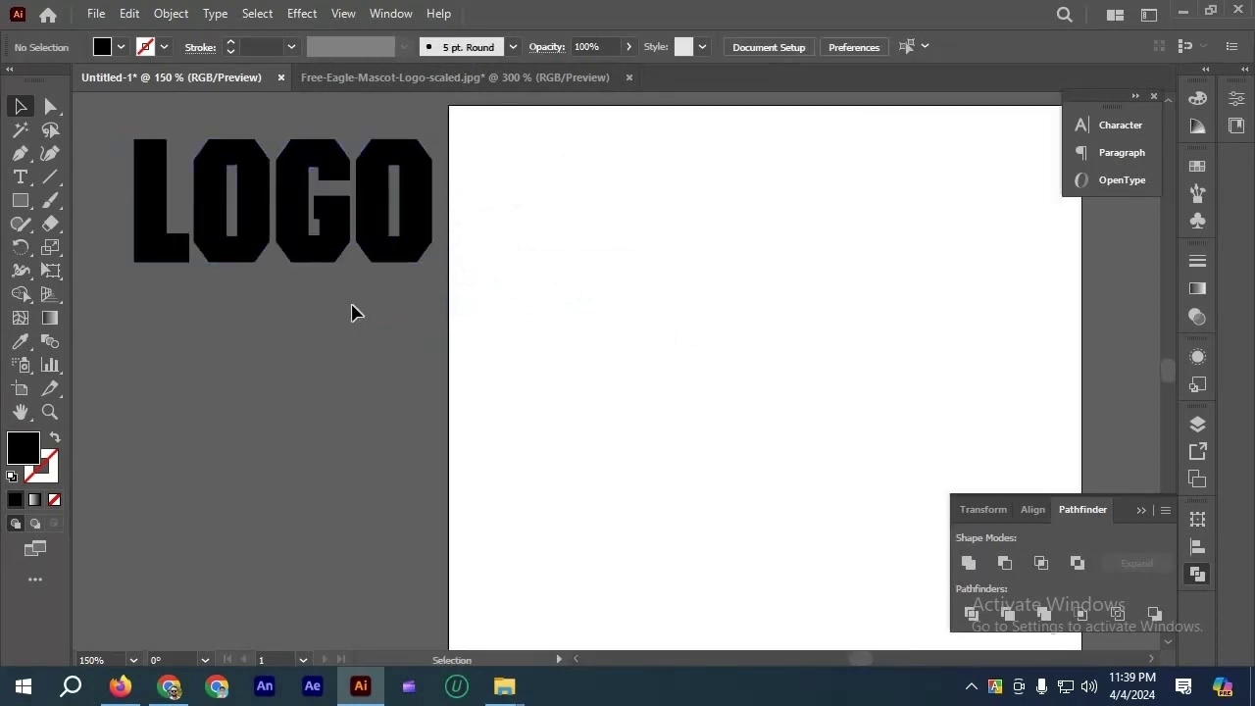
scroll(436, 247, "right", 1)
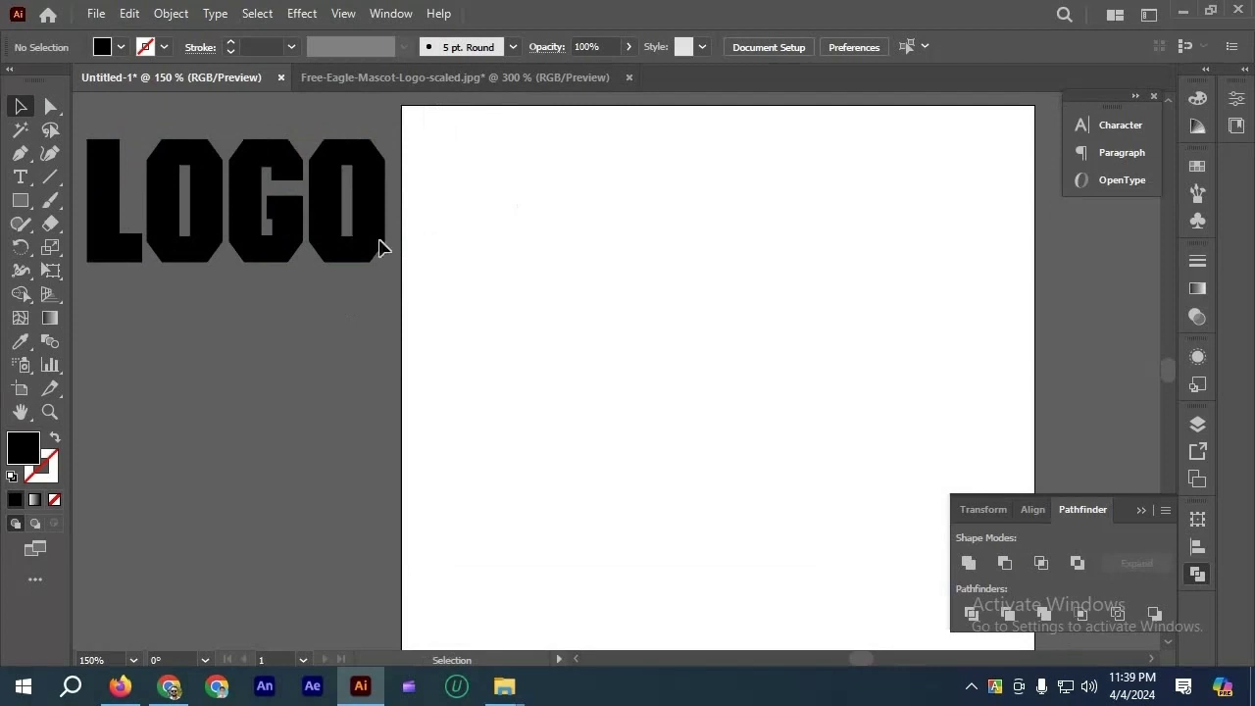
scroll(382, 248, "right", 1)
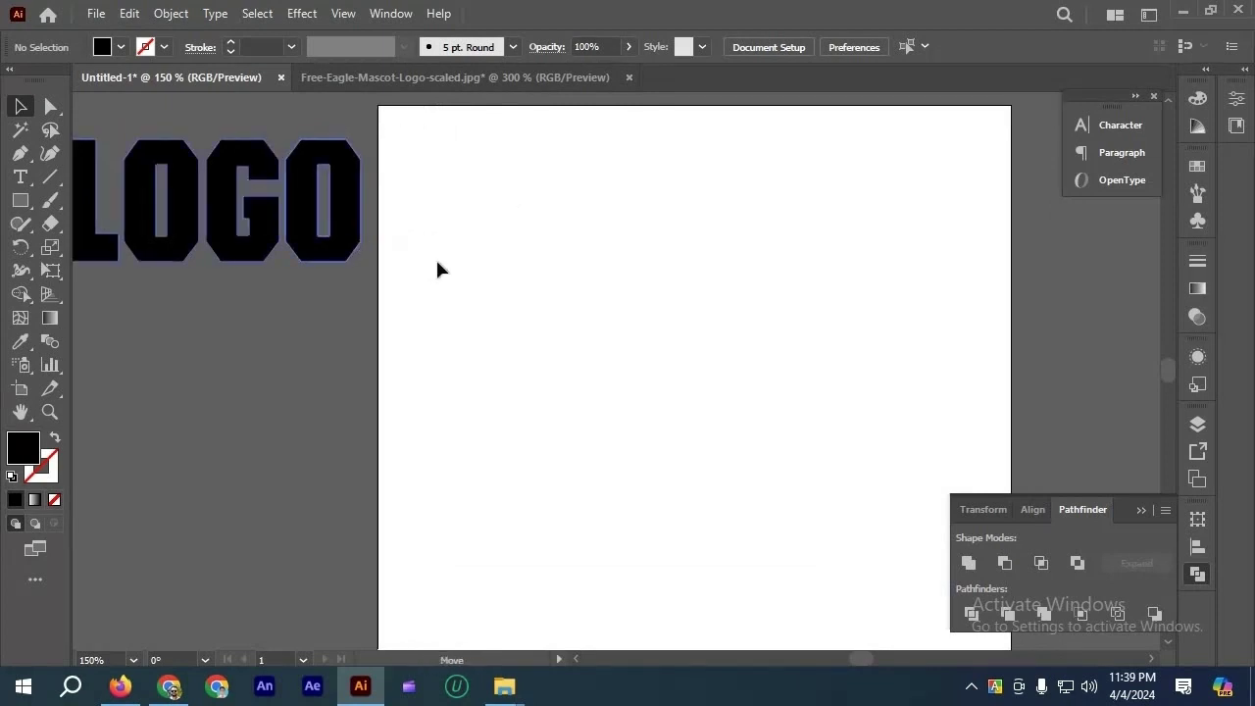
Try drawing a black circle on the artboard and copying it horizontally so the copy overlaps the original.
key("ctrl+a")
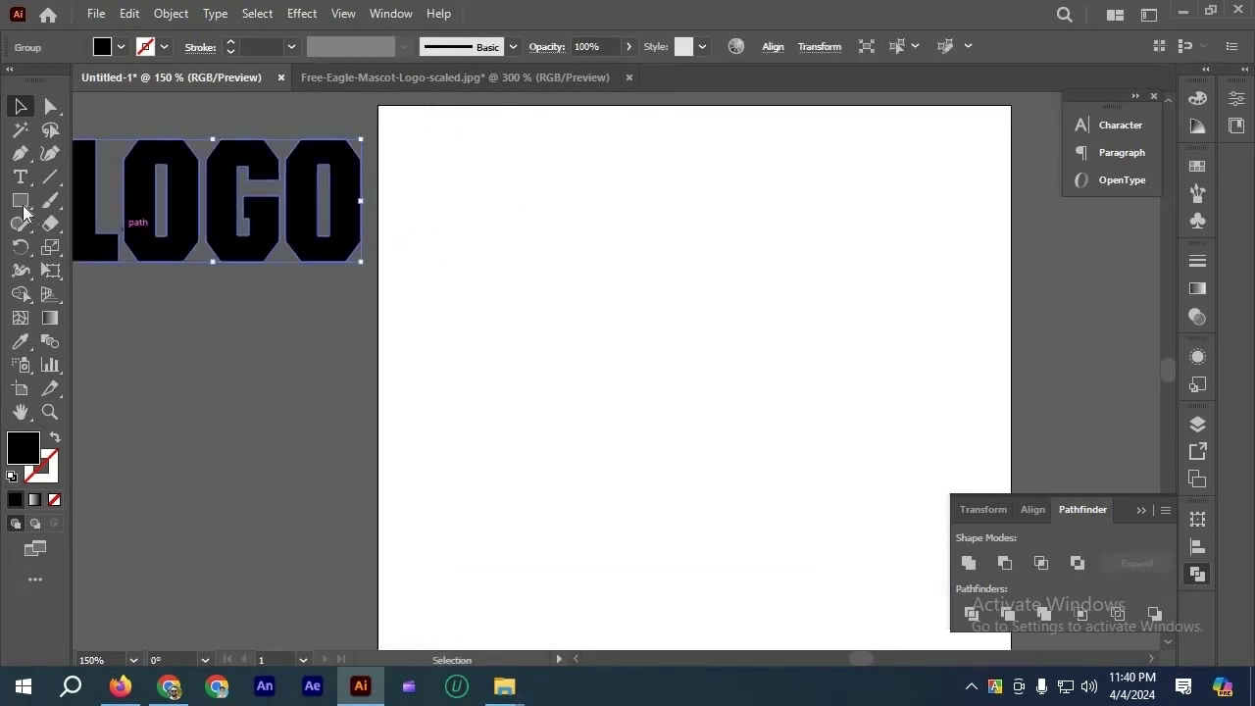
left_click_drag(20, 201, 88, 243)
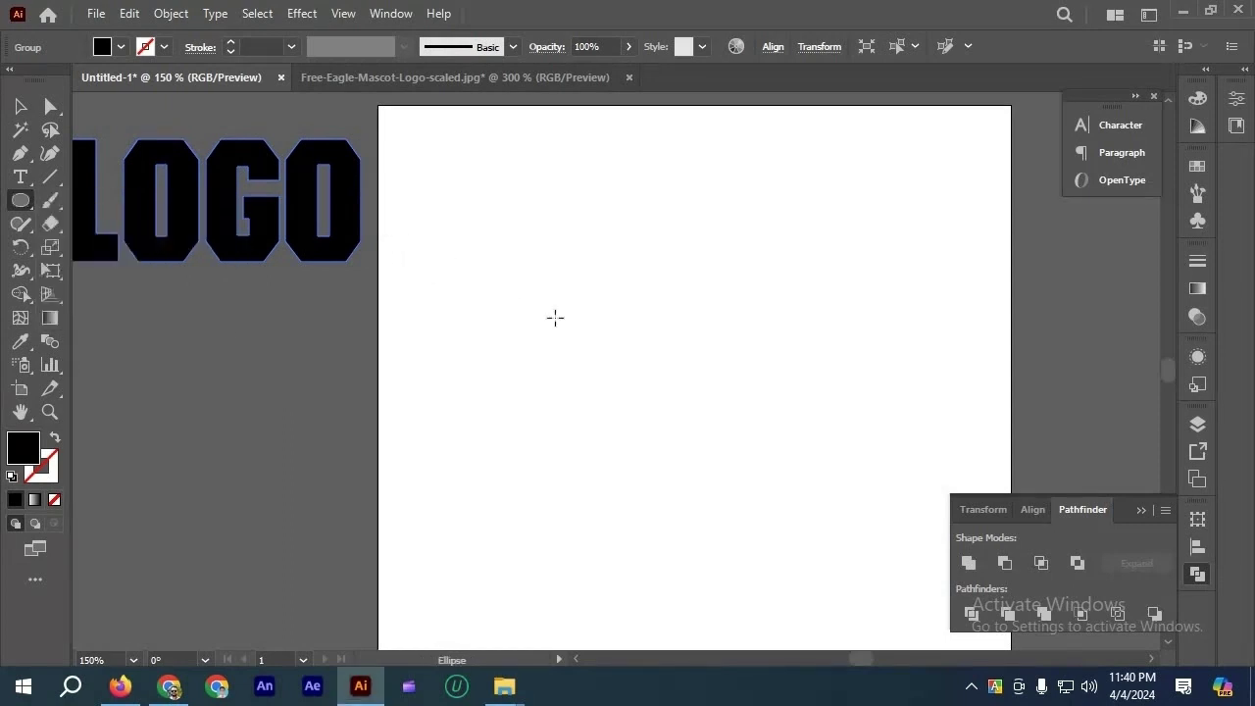
scroll(555, 318, "down", 2)
left_click_drag(479, 257, 570, 348)
left_click(13, 110)
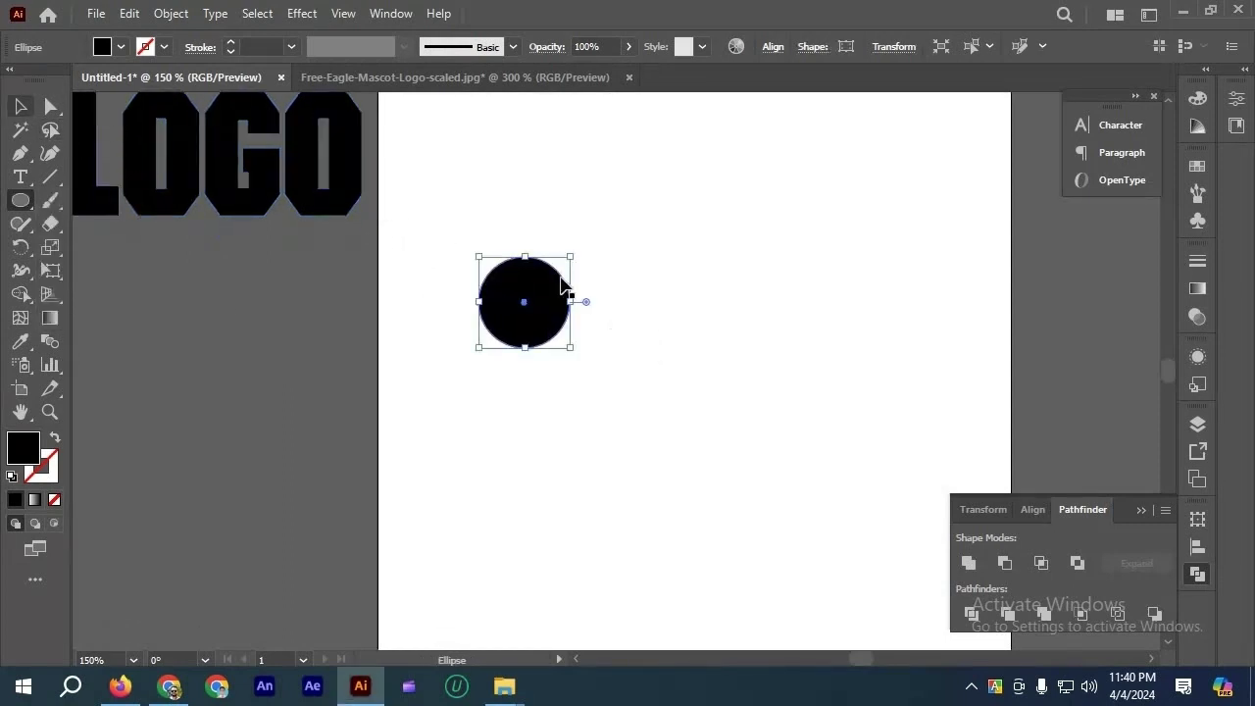
left_click(583, 298)
scroll(597, 296, "up", 1)
left_click_drag(560, 304, 612, 304)
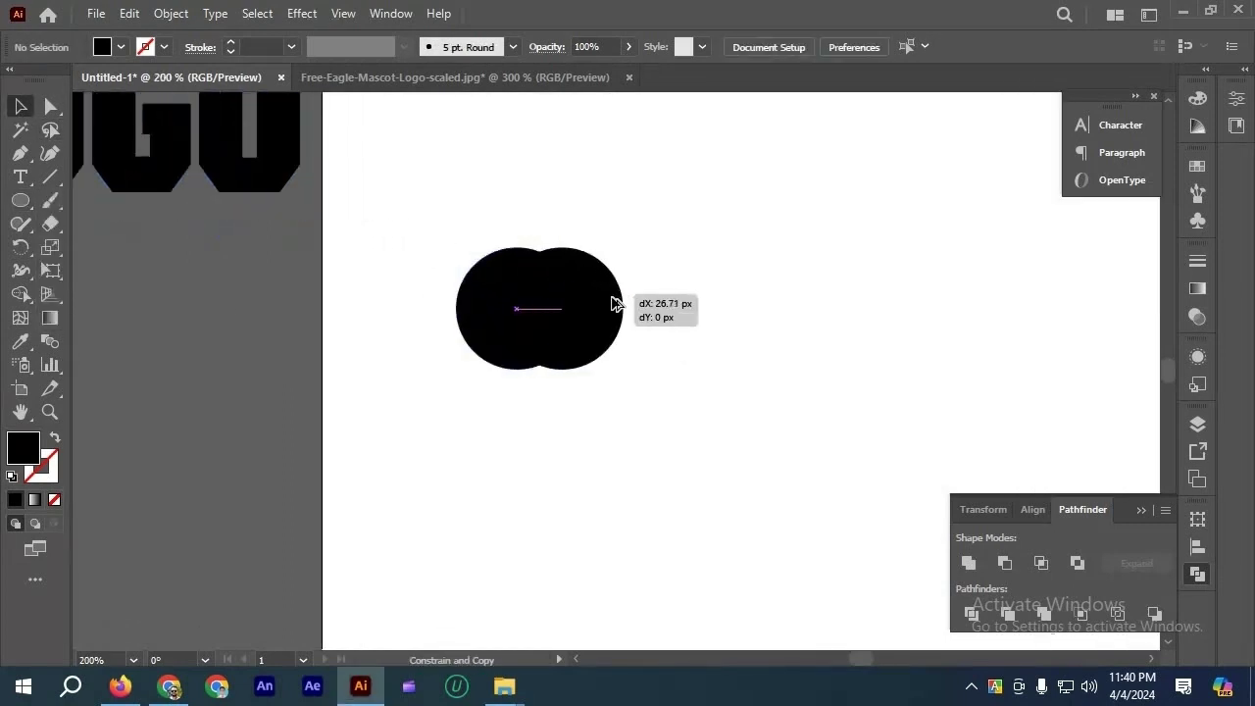
Draw a larger black circle on the empty artboard with the Ellipse tool.
left_click_drag(463, 288, 619, 444)
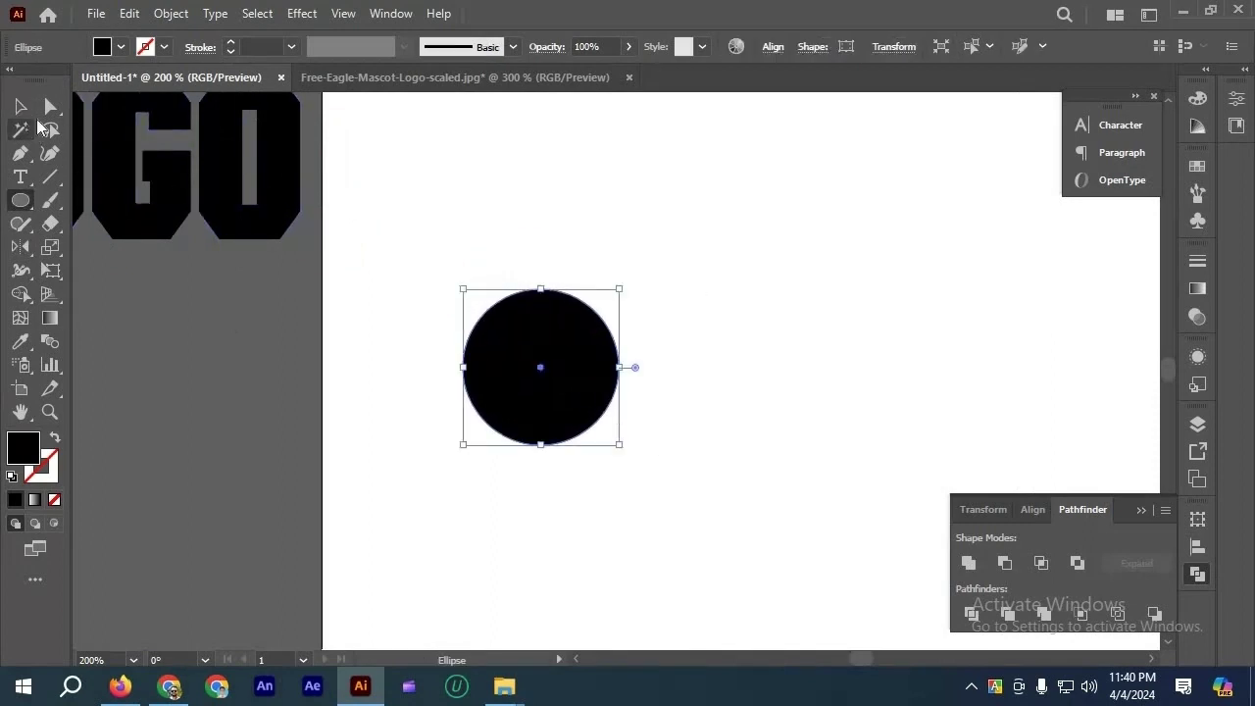
Copy the circle horizontally so it overlaps the original, and intersect both circles into an upright leaf shape.
left_click(21, 108)
left_click(605, 297)
scroll(602, 327, "down", 1)
left_click_drag(551, 316, 634, 326)
left_click_drag(851, 494, 529, 270)
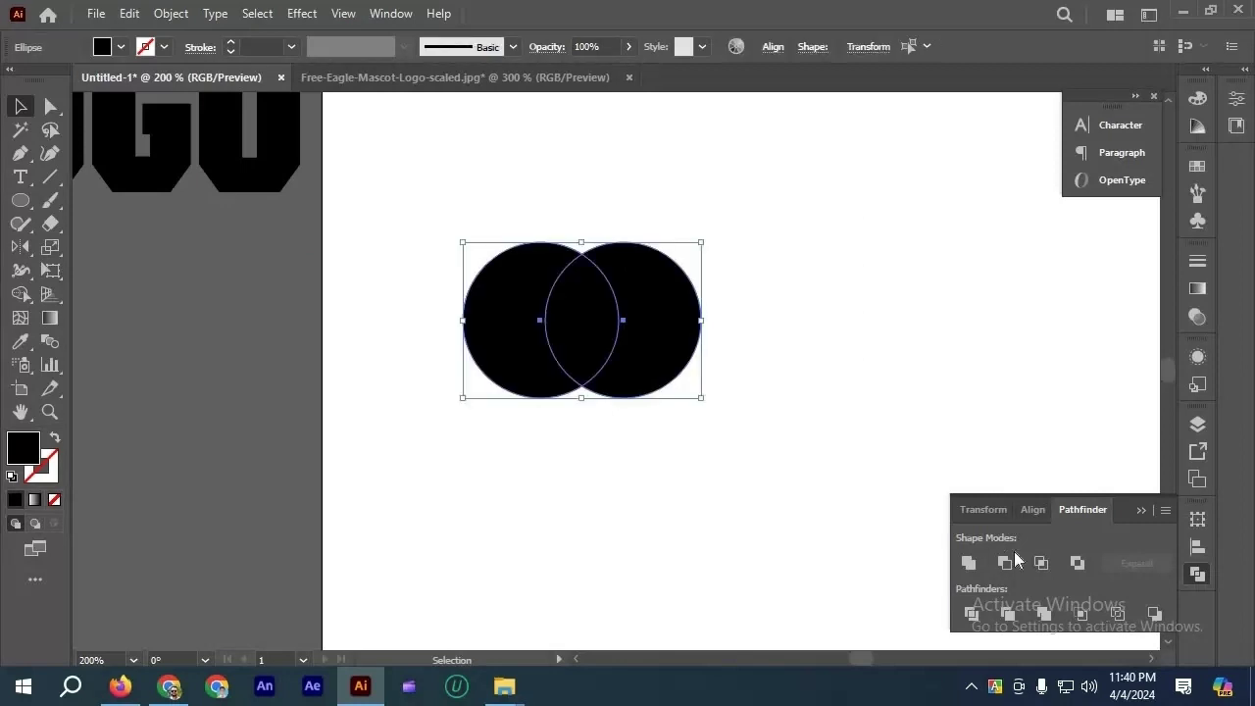
left_click(552, 394)
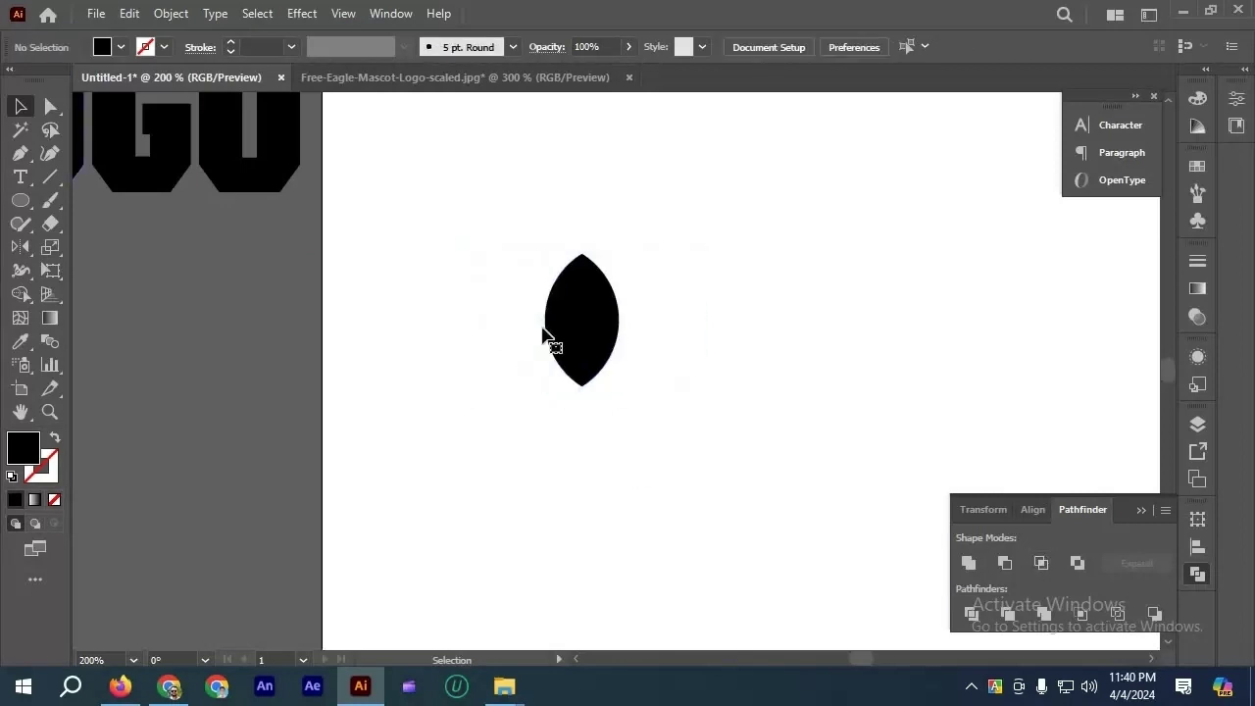
scroll(548, 338, "right", 1)
Rotate the leaf shape about 45° and create a mirrored copy of it with the Reflect tool.
left_click(550, 318)
left_click_drag(547, 409, 453, 457)
double_click(20, 247)
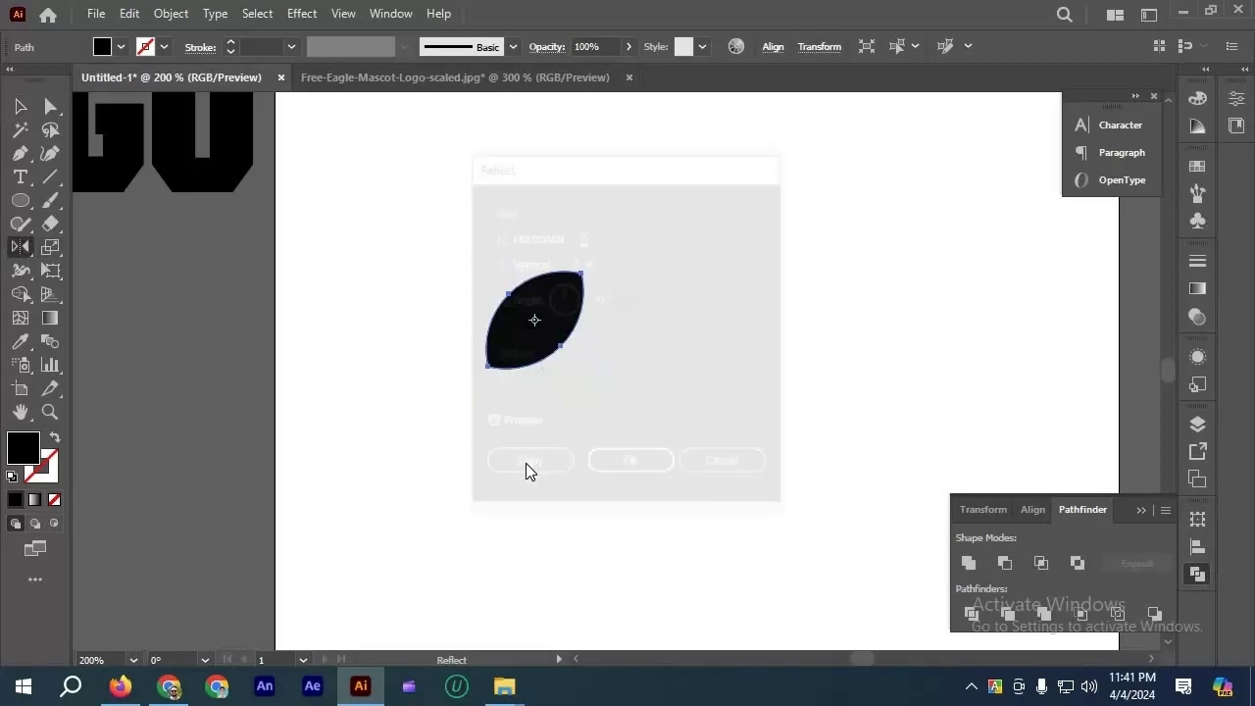
left_click(525, 463)
Move one leaf horizontally beside the other so their lower tips meet in a V-shaped pair.
left_click(20, 110)
left_click(533, 345)
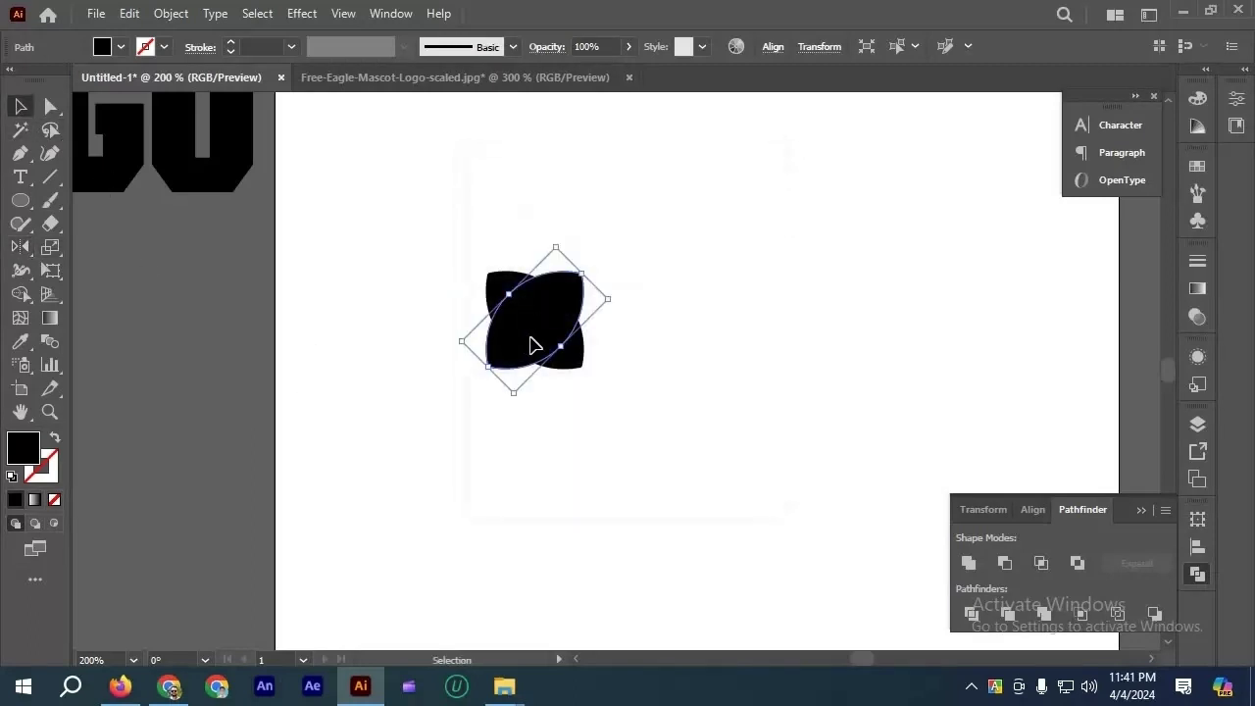
left_click_drag(533, 344, 606, 344)
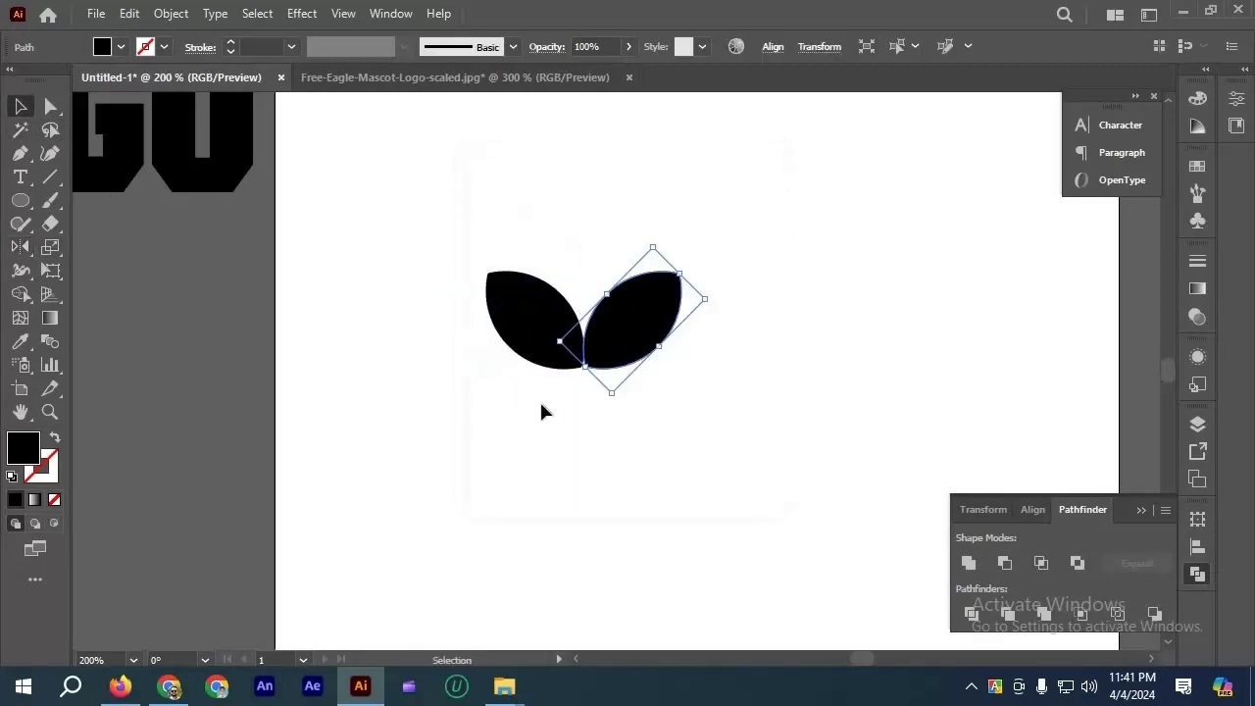
left_click(475, 401)
Select both leaves, group them and scale the pair down to about half size.
scroll(475, 401, "down", 3)
scroll(510, 380, "up", 2)
left_click_drag(653, 434, 406, 294)
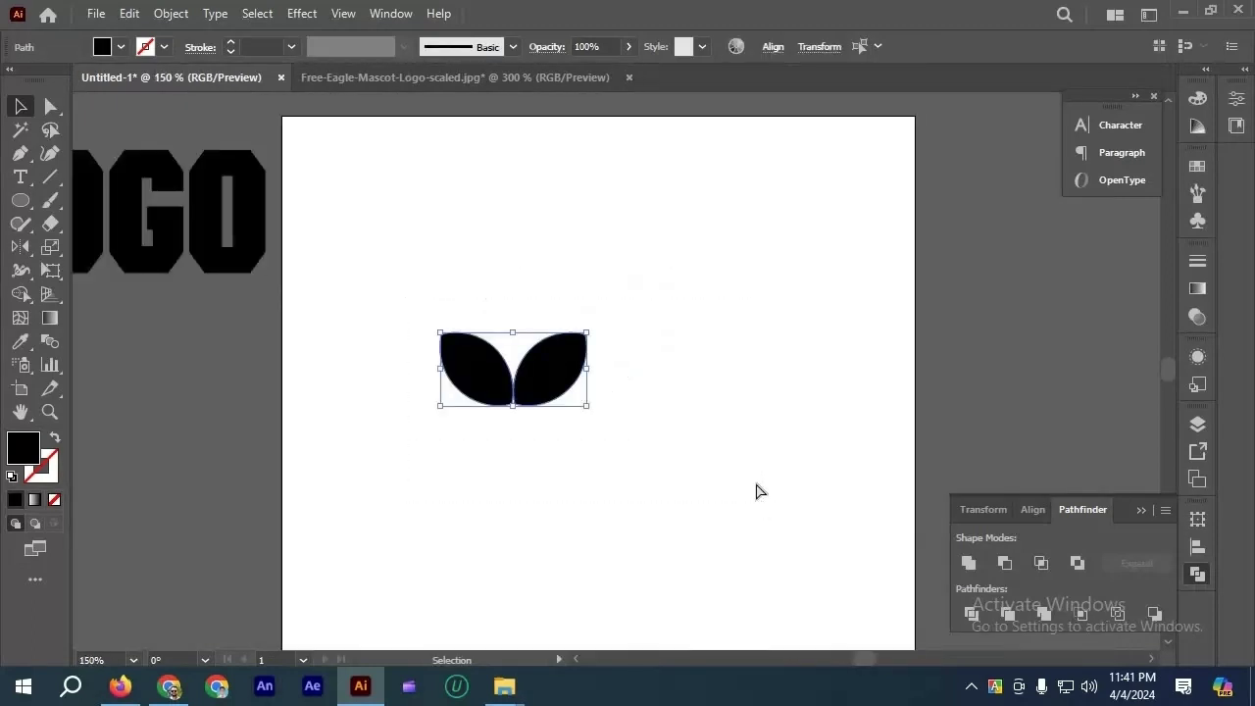
key("a")
key("v")
left_click_drag(512, 332, 620, 418)
Copy the leaf pair vertically and repeat the duplication to build an evenly spaced column of ten pairs.
left_click(521, 344)
scroll(521, 345, "down", 1)
key("ctrl+d")
key("ctrl+d")
key("ctrl+d")
key("ctrl+d")
key("ctrl+d")
key("ctrl+d")
key("ctrl+d")
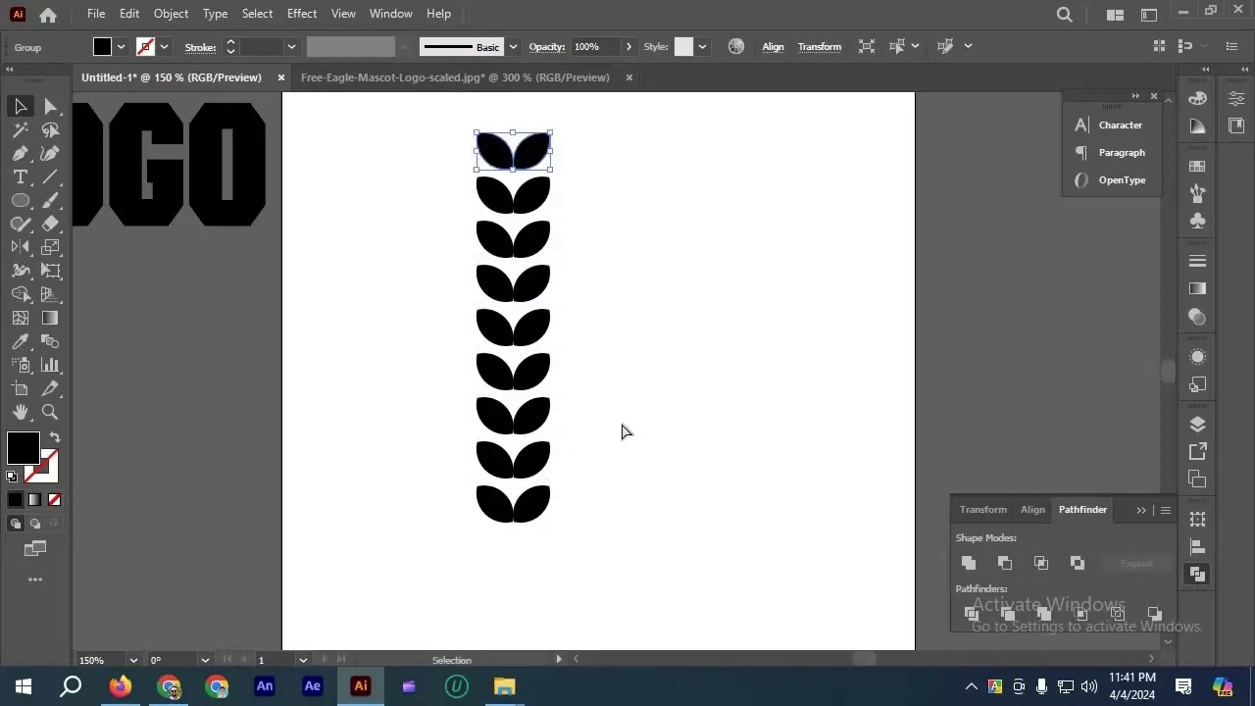
key("a")
key("ctrl+d")
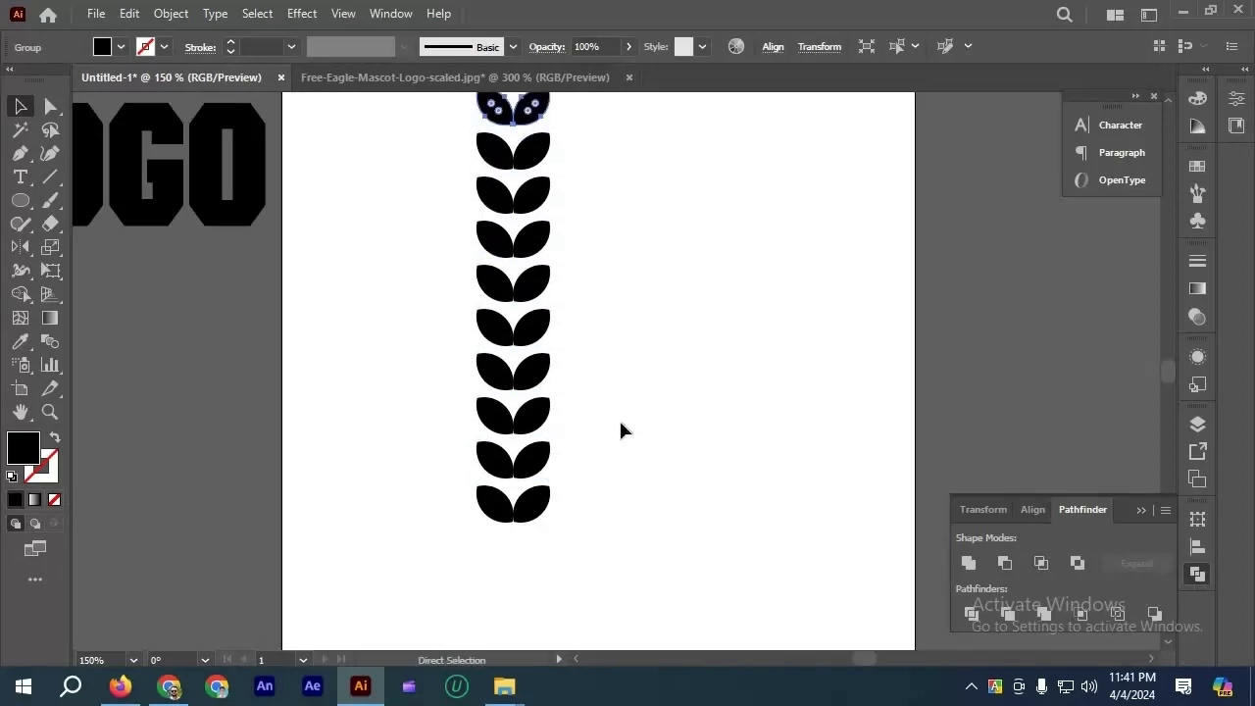
Group the whole leaf column, scale it down proportionally and reposition it on the artboard.
left_click(431, 145)
scroll(436, 147, "up", 1)
left_click_drag(435, 124, 648, 582)
key("v")
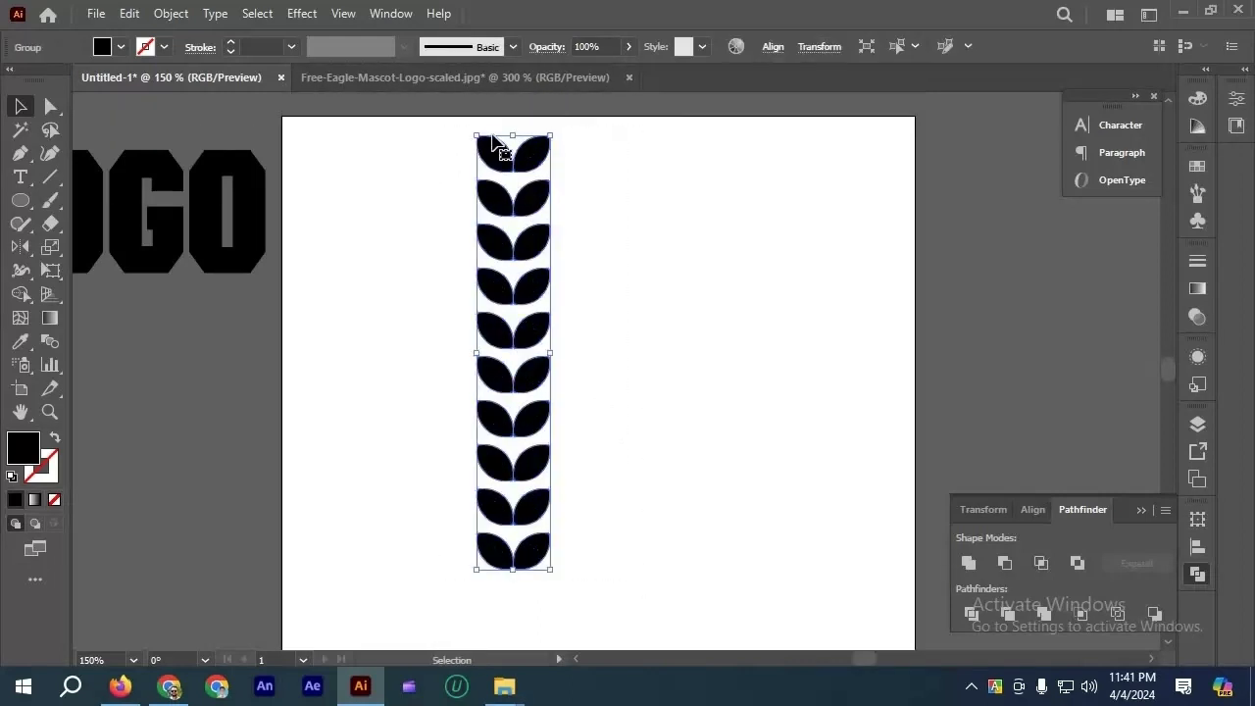
left_click_drag(552, 340, 536, 355)
left_click_drag(534, 401, 507, 340)
left_click(507, 340)
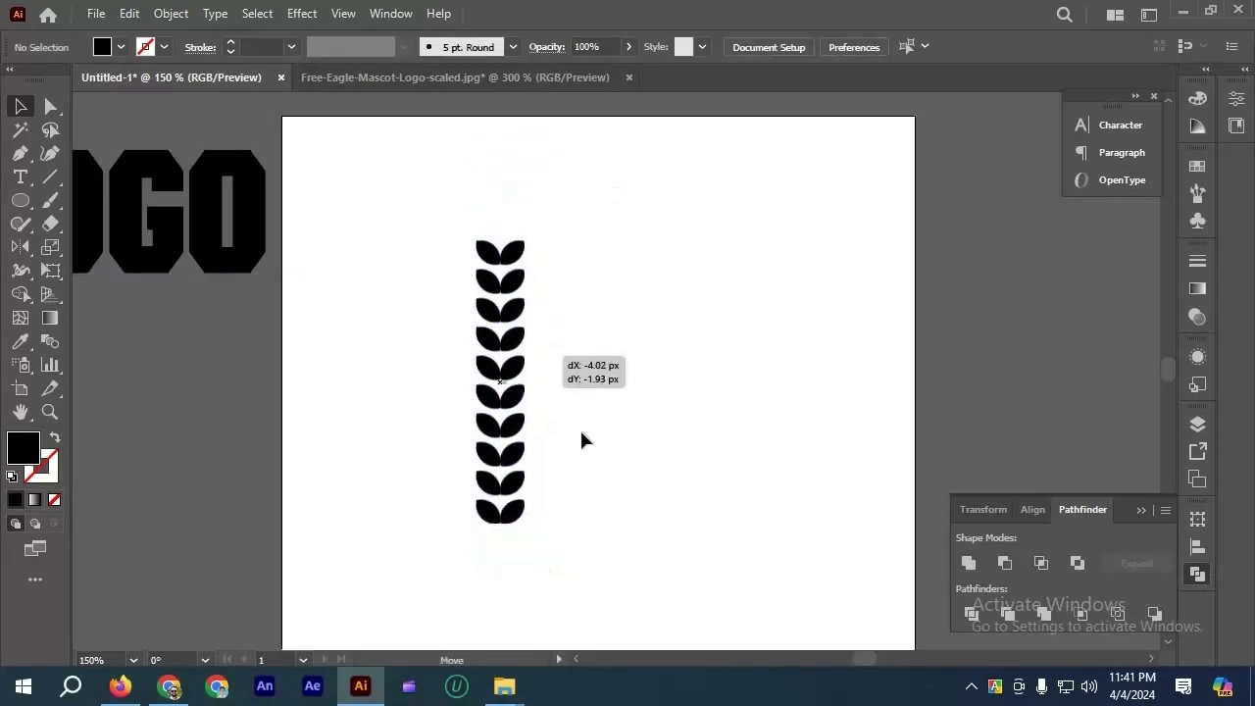
left_click(580, 427)
left_click(504, 384)
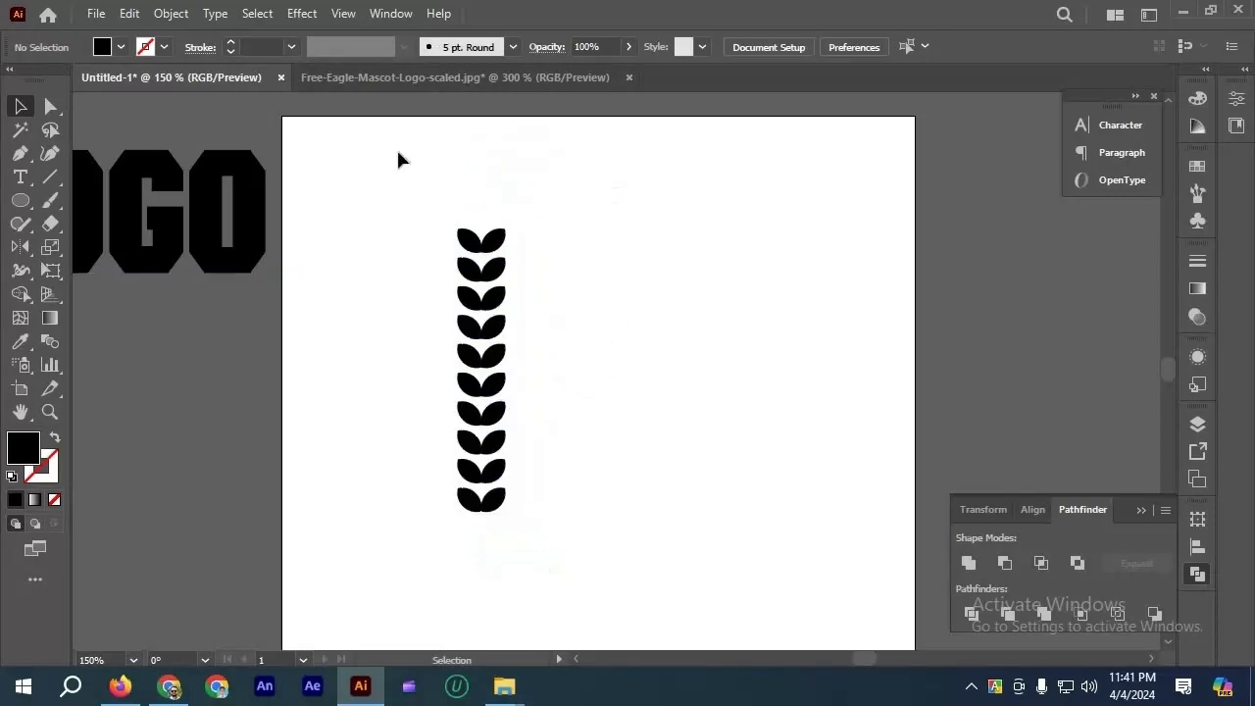
Apply an Arc warp to the leaf column with vertical orientation and a 69% bend.
left_click(301, 15)
mouse_move(471, 265)
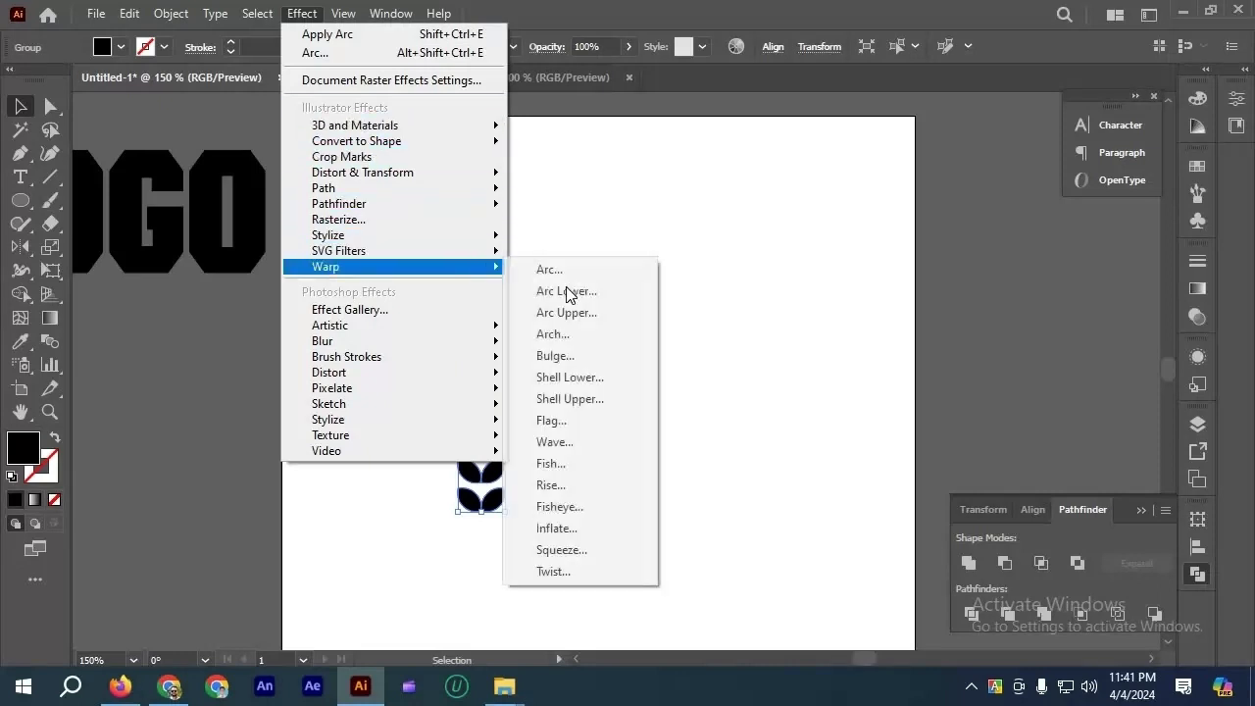
left_click(568, 270)
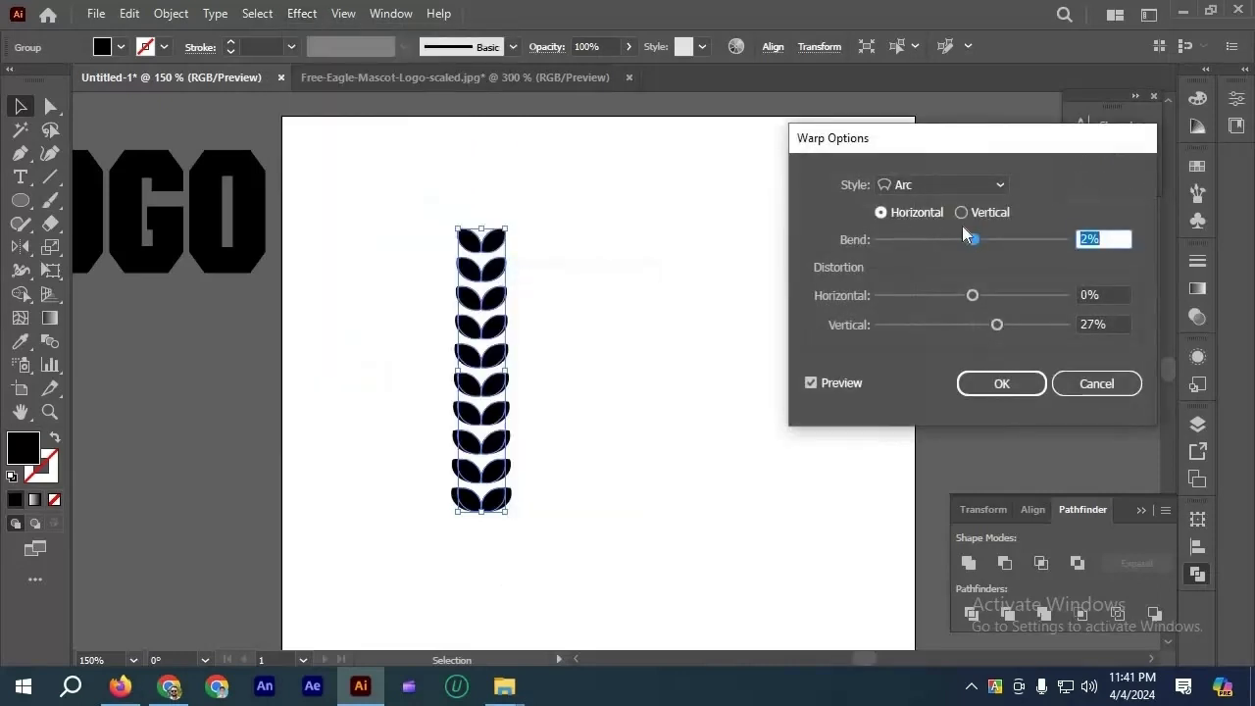
mouse_move(972, 239)
left_mouse_down()
mouse_move(1032, 253)
mouse_move(969, 245)
mouse_move(968, 214)
left_mouse_up()
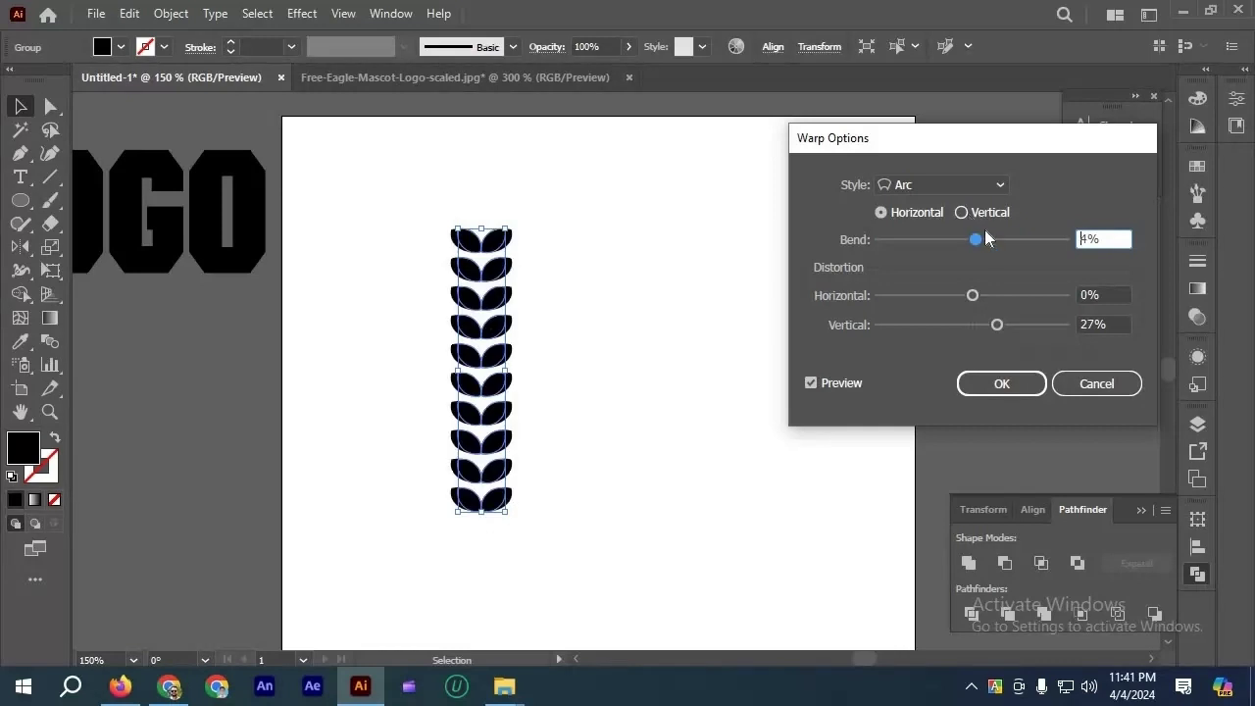
left_click(989, 240)
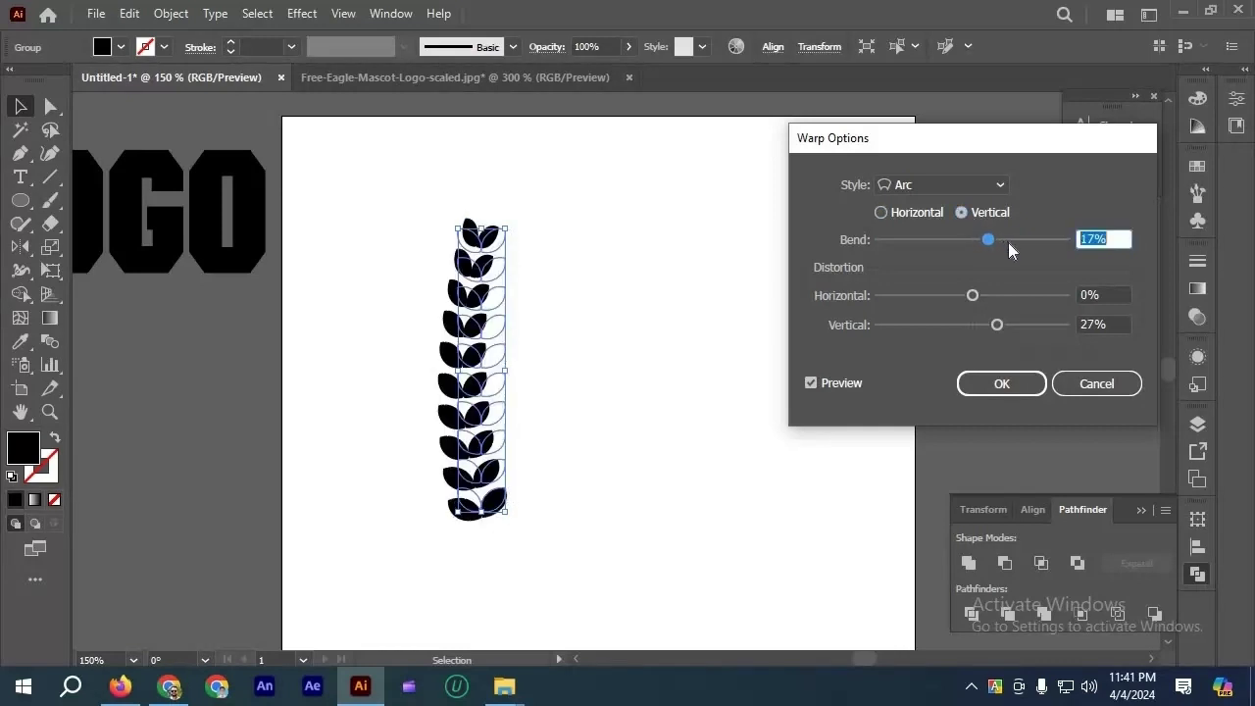
left_click_drag(1008, 242, 1035, 247)
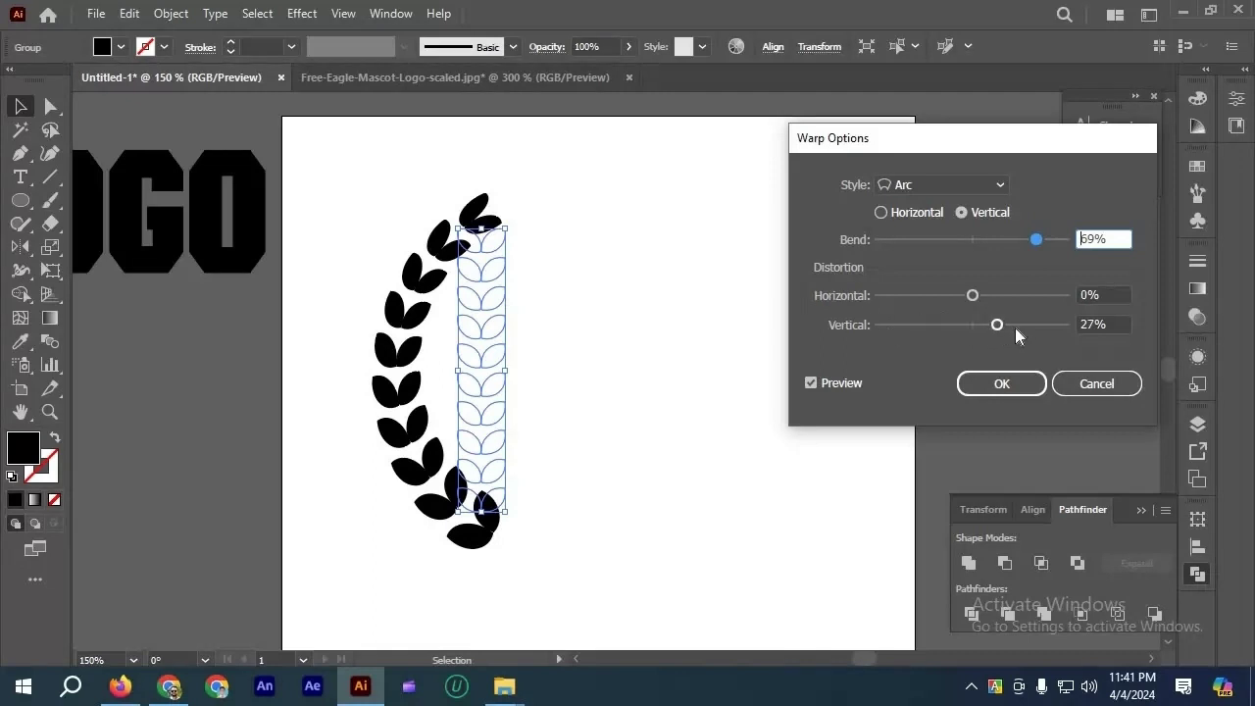
Try several distortion amounts, set horizontal distortion to 1% and vertical to 0%, and accept the Arc warp.
left_click_drag(1015, 328, 1029, 329)
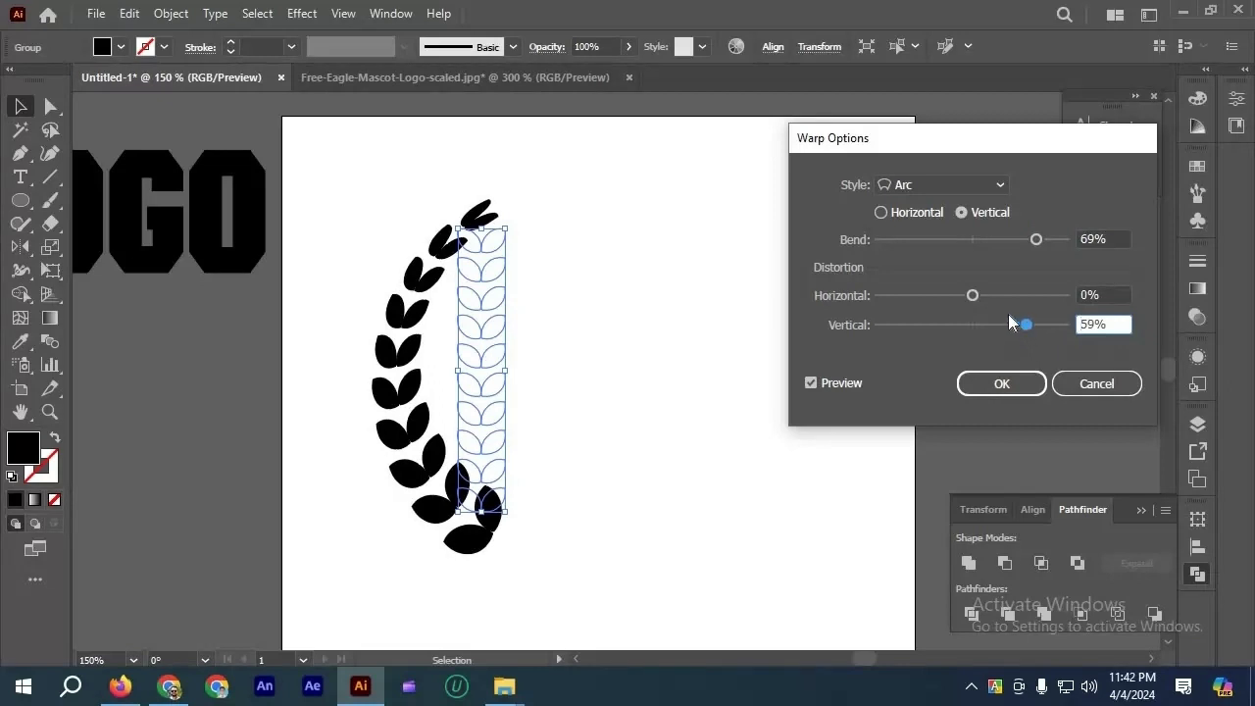
left_click_drag(997, 299, 960, 301)
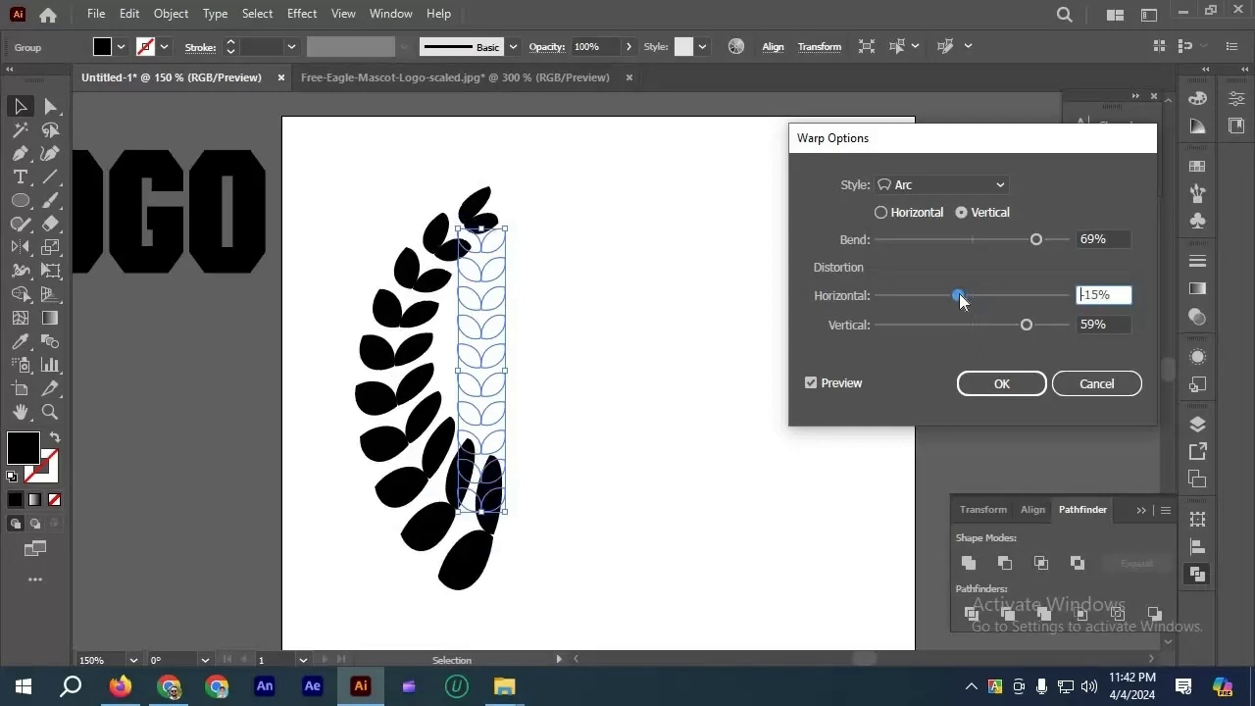
left_click_drag(960, 296, 973, 295)
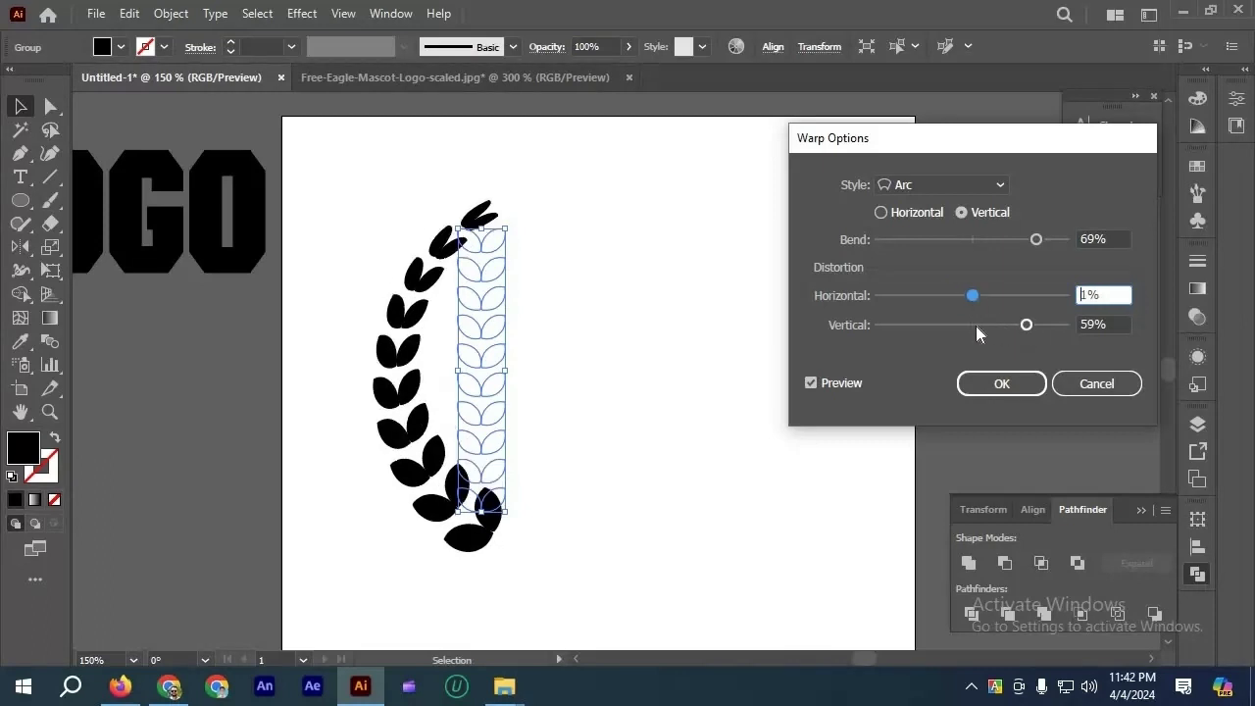
left_click(976, 325)
left_click_drag(997, 327, 1000, 328)
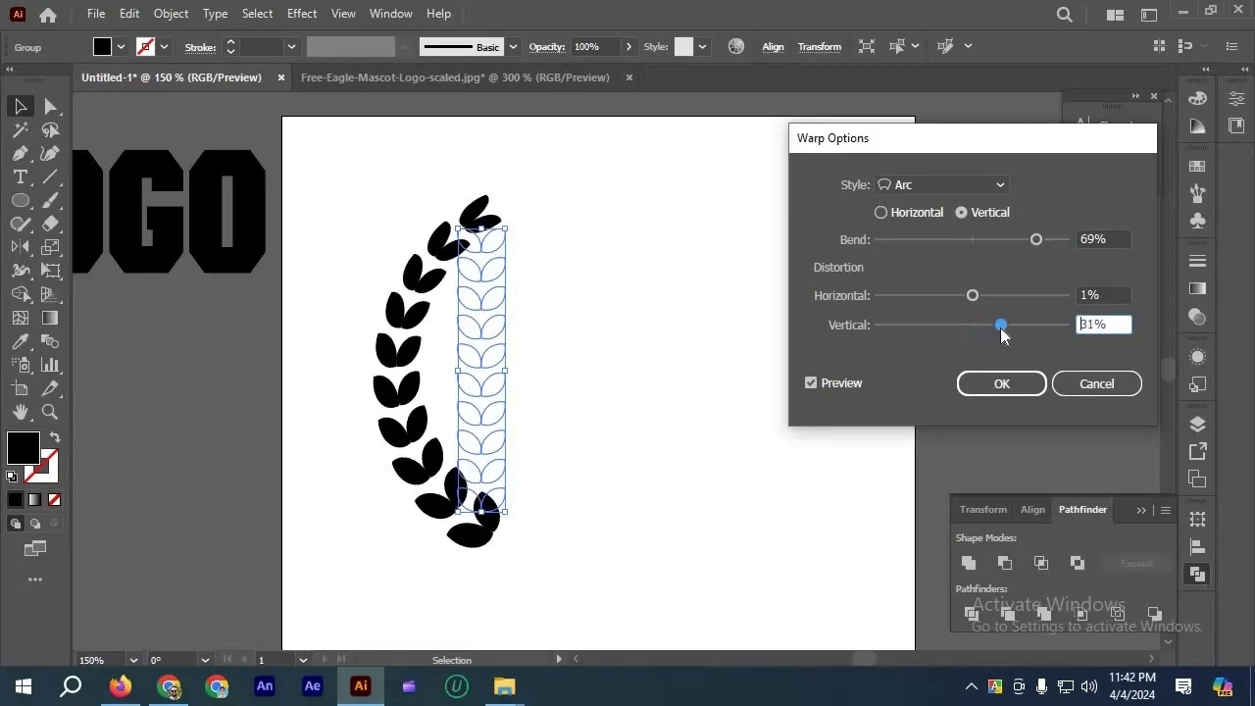
left_click_drag(1000, 328, 972, 328)
key("Return")
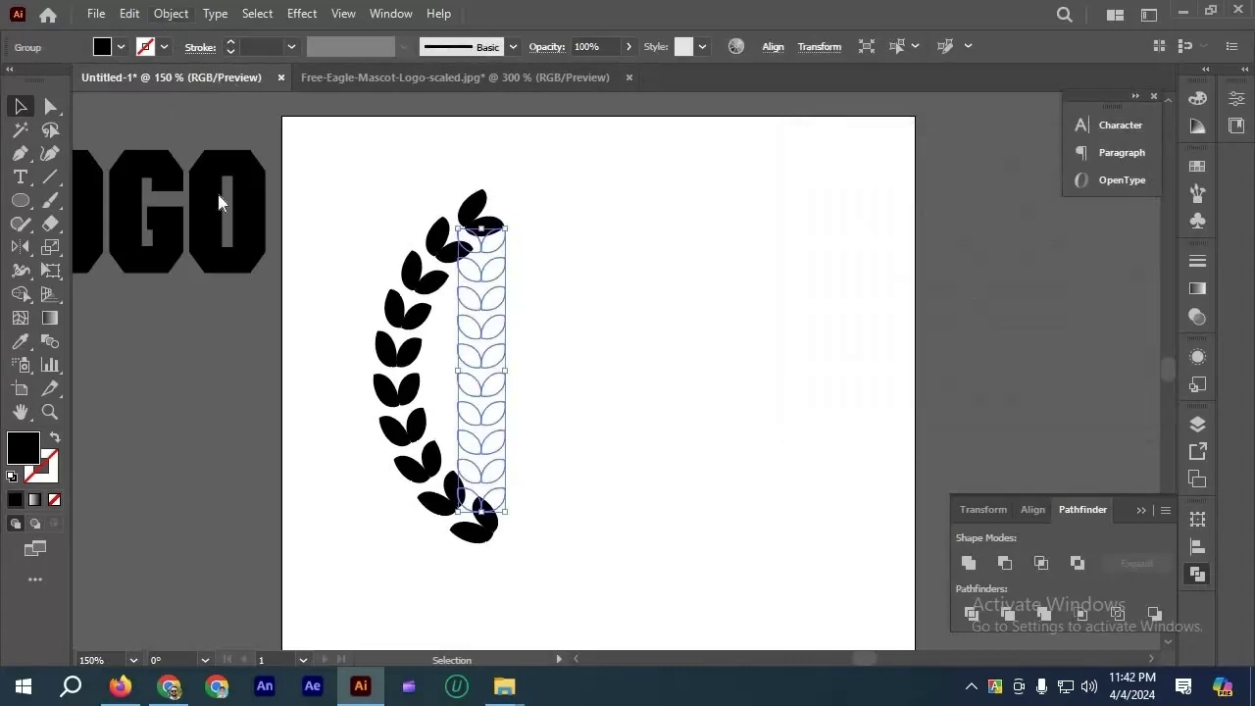
Expand the appearance of the curved leaf branch and create a copy reflected across the vertical axis.
left_click(170, 14)
left_click(286, 281)
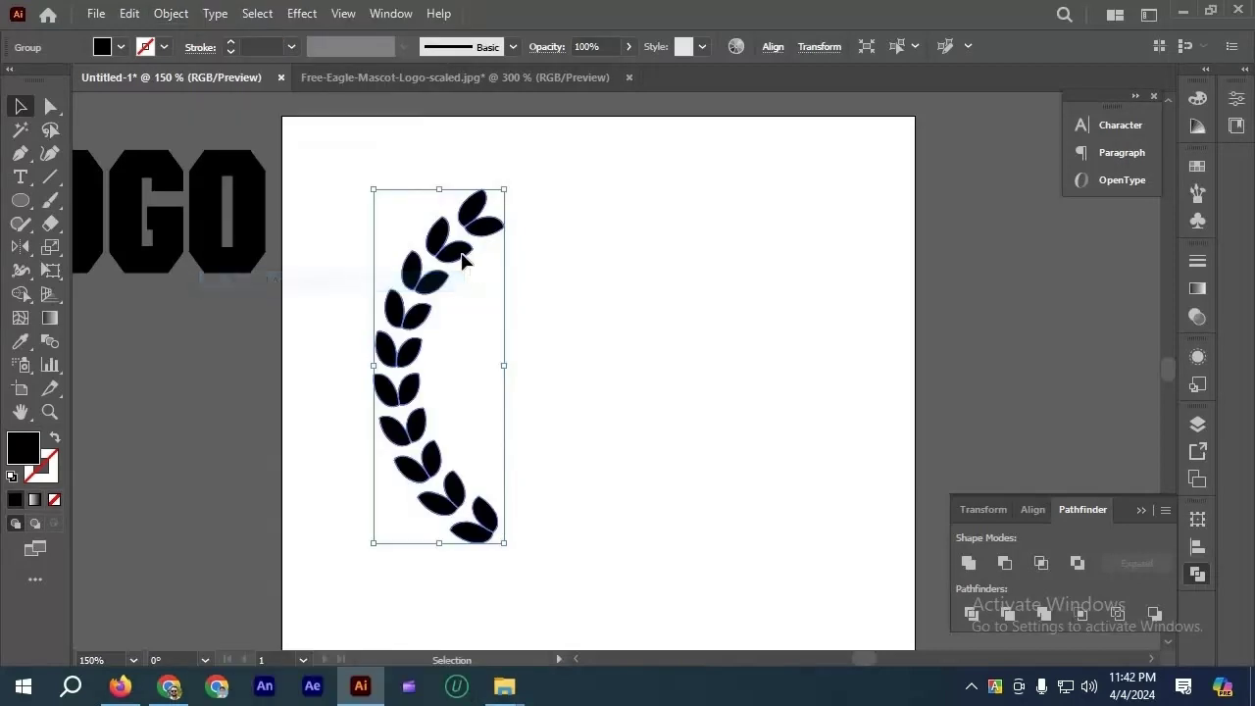
double_click(29, 251)
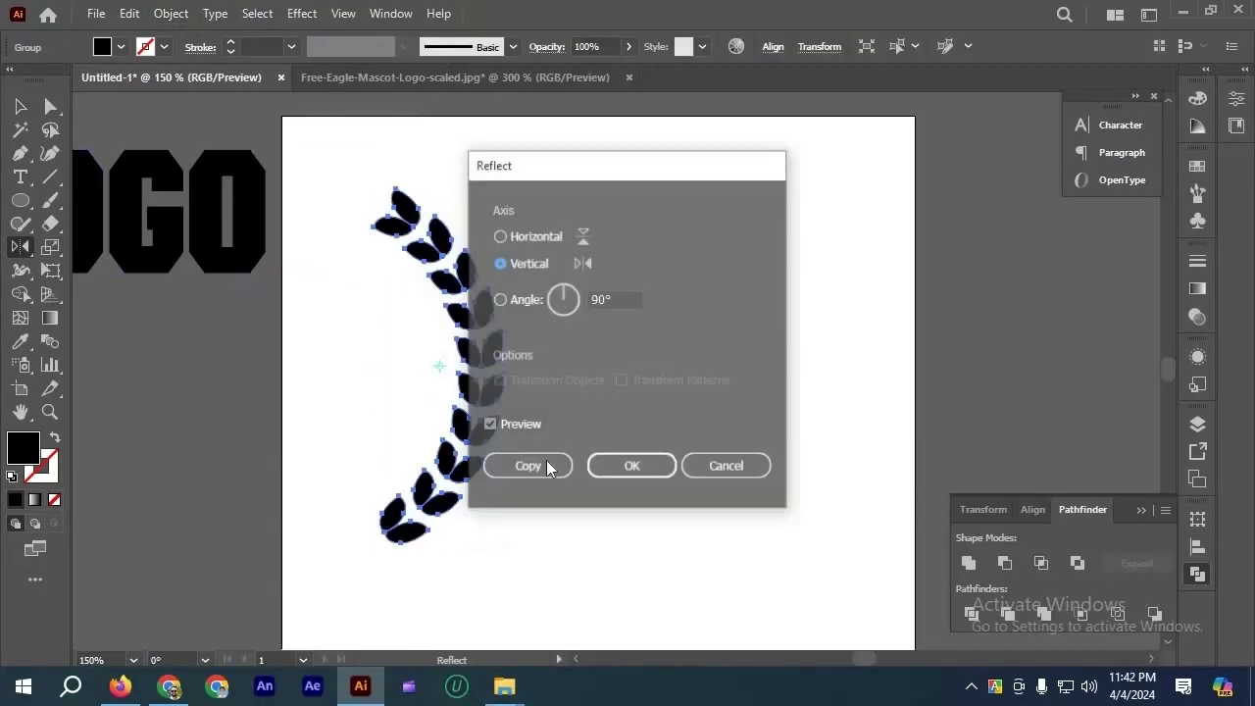
left_click(527, 465)
key("v")
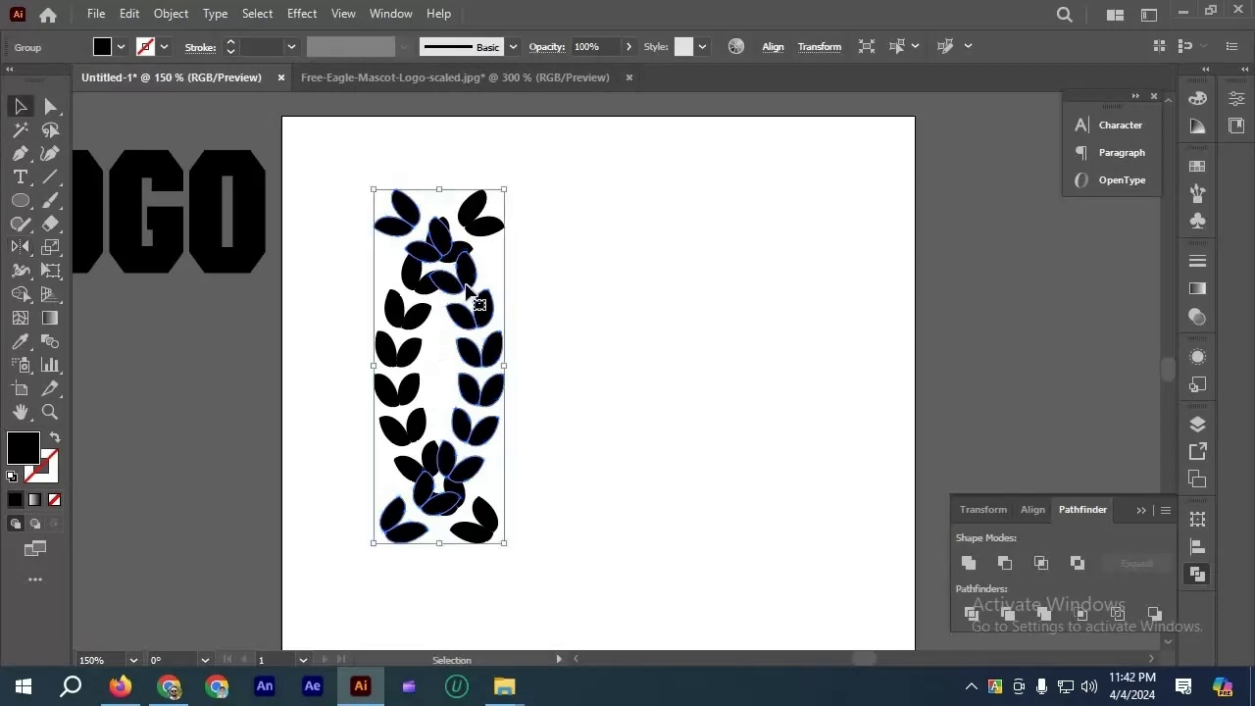
Move the mirrored branch horizontally away from the original so the two branches form an open laurel wreath.
left_click_drag(469, 289, 803, 285)
left_click(609, 320)
scroll(607, 318, "down", 2)
scroll(627, 382, "up", 1)
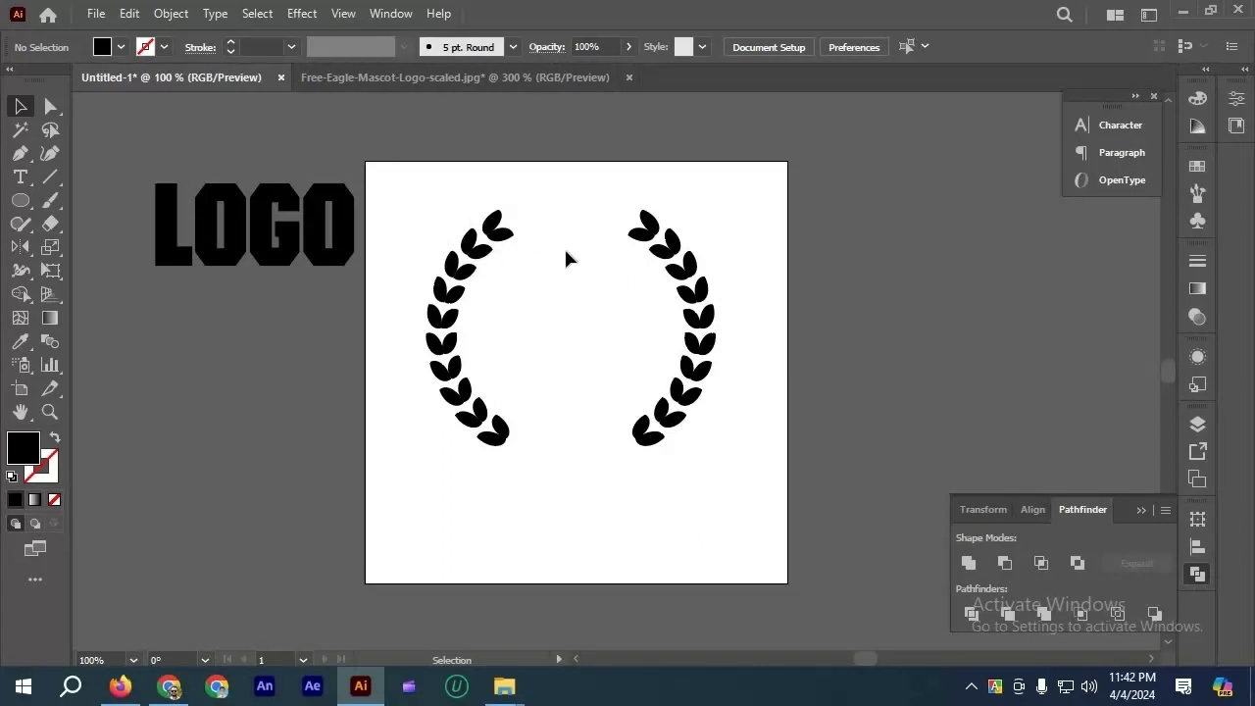
Scale down the laurel wreath and move it off the artboard, beneath the LOGO lettering.
scroll(469, 231, "up", 2)
left_click_drag(437, 226, 699, 402)
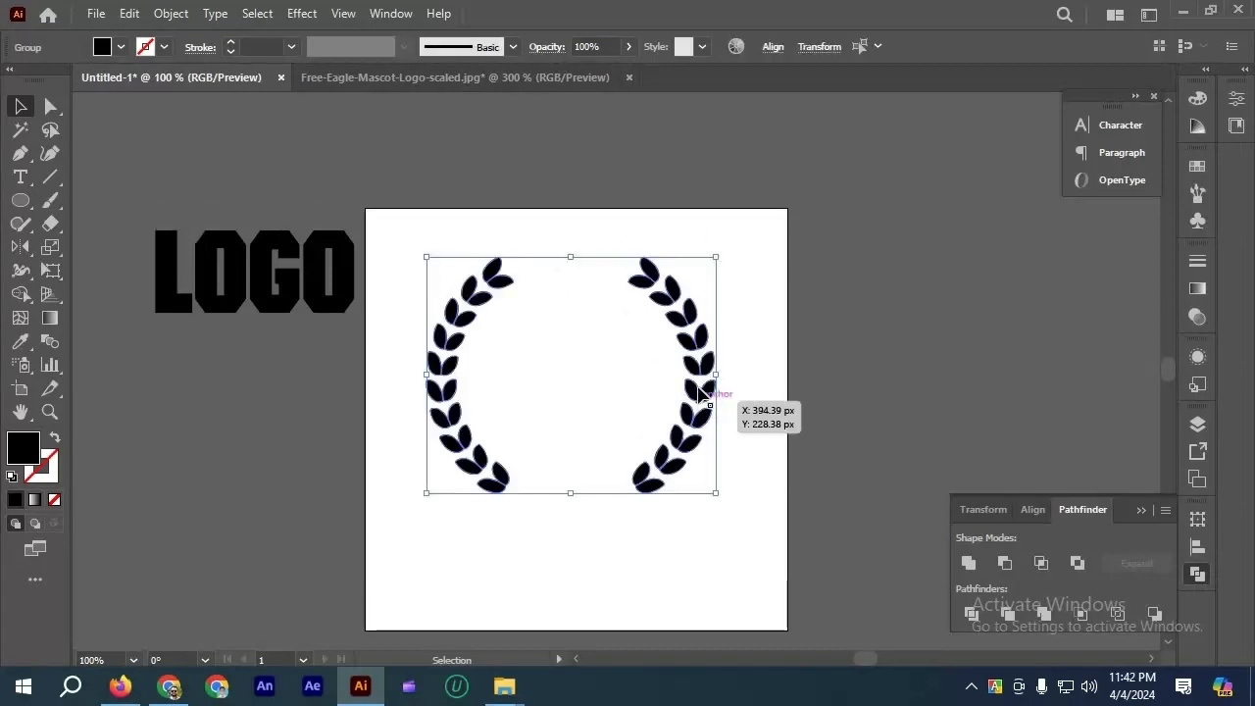
left_click_drag(464, 448, 371, 459)
scroll(380, 501, "up", 1)
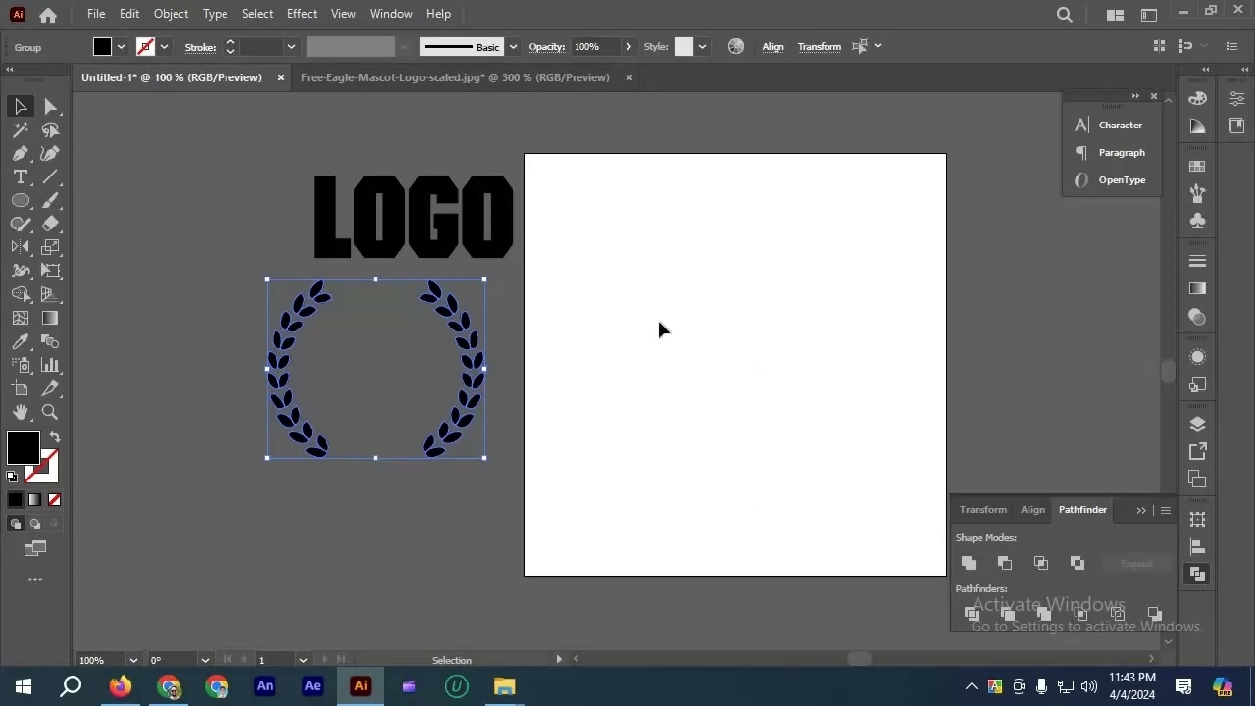
left_click(232, 305)
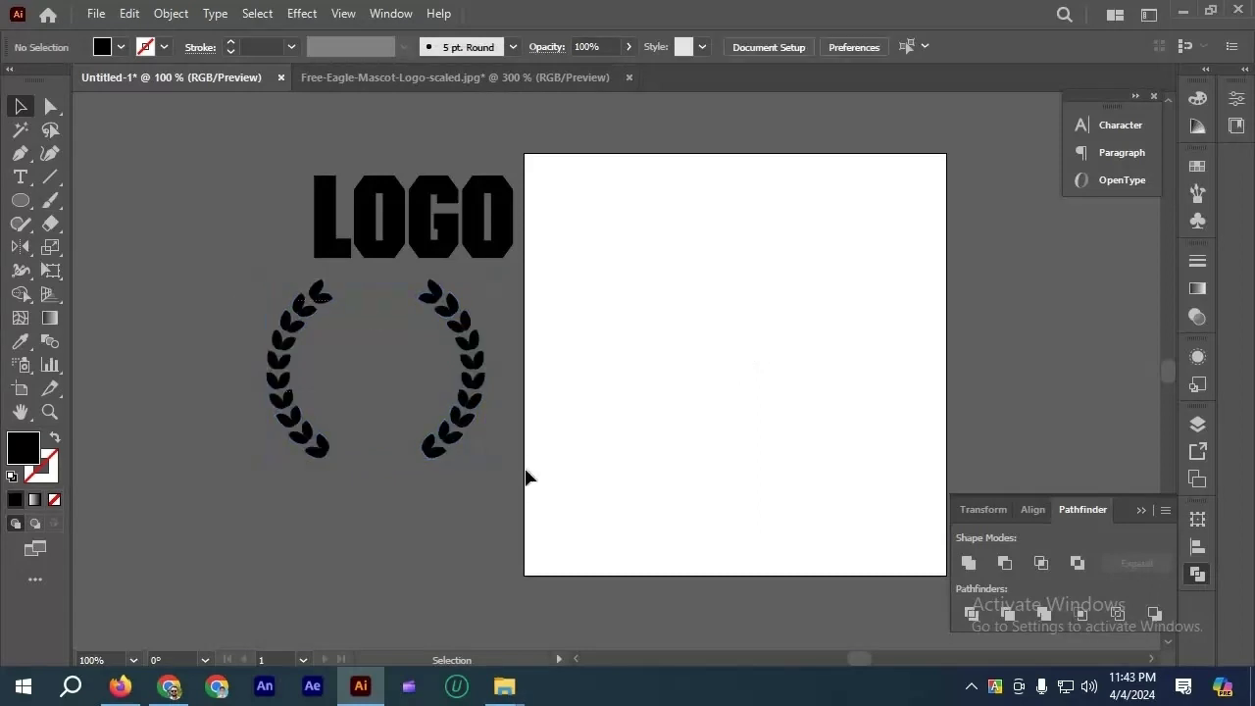
left_click_drag(233, 302, 527, 472)
left_click(611, 418)
Draw a black square on the empty artboard with the Rectangle tool and widen it into a rectangle.
left_click(16, 203)
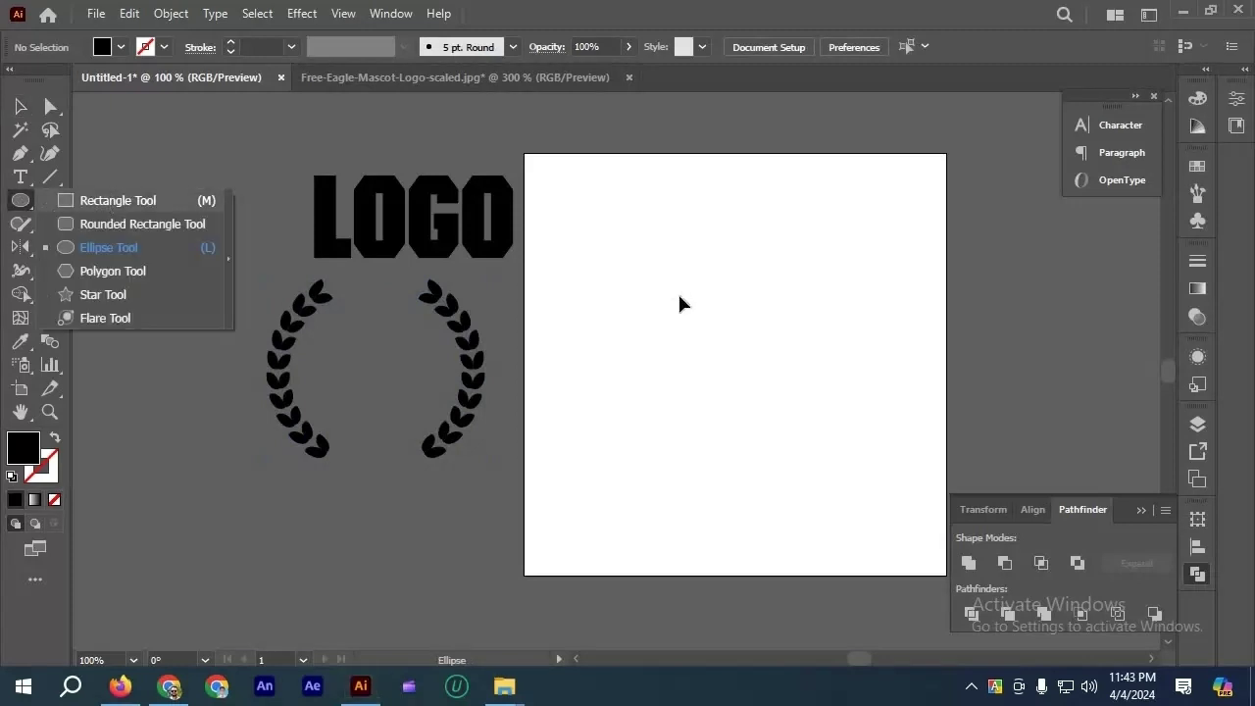
key("m")
scroll(557, 255, "right", 2)
left_click_drag(557, 257, 706, 406)
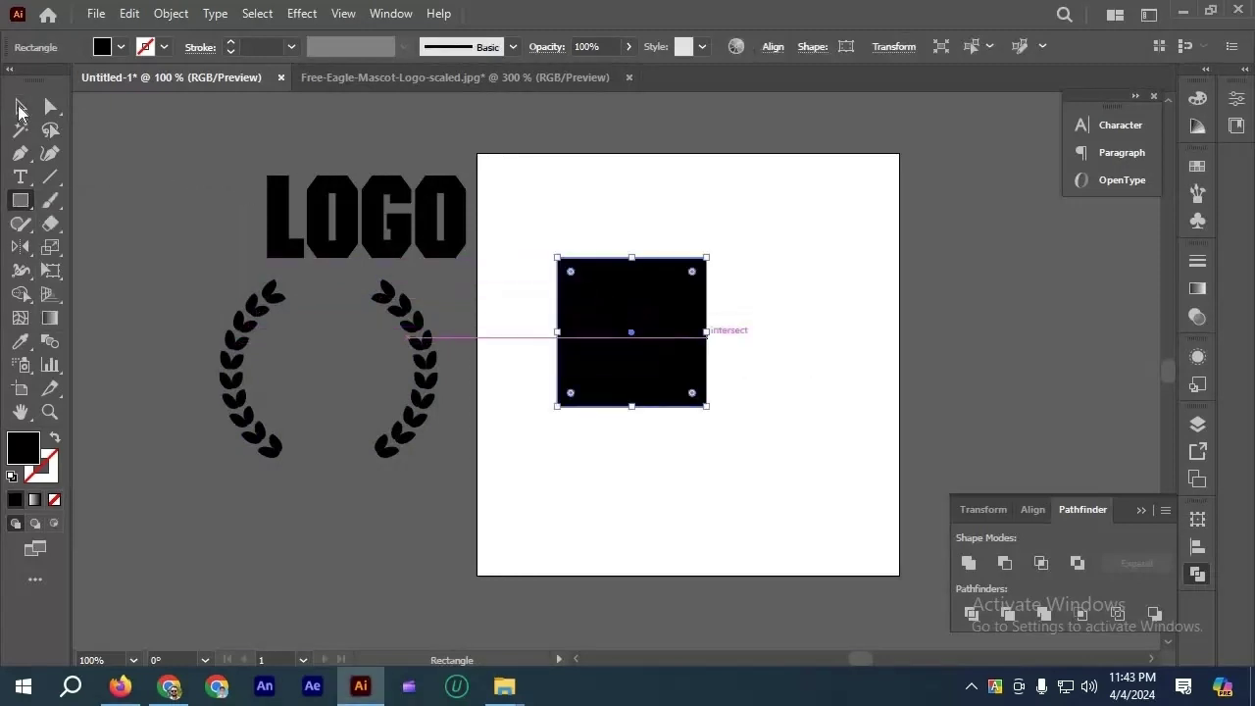
key("a")
key("v")
left_click_drag(706, 332, 684, 355)
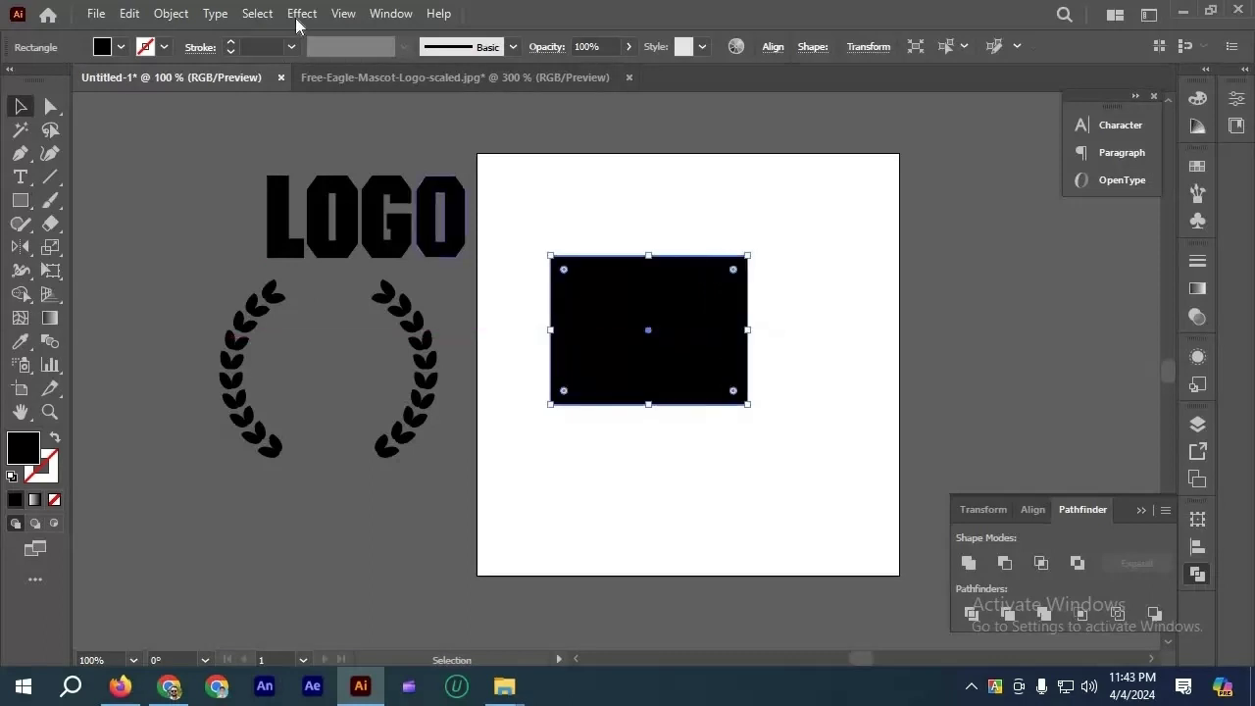
Preview an Arc Lower warp on the black rectangle with horizontal orientation and a bend of -48%.
left_click(302, 14)
mouse_move(431, 268)
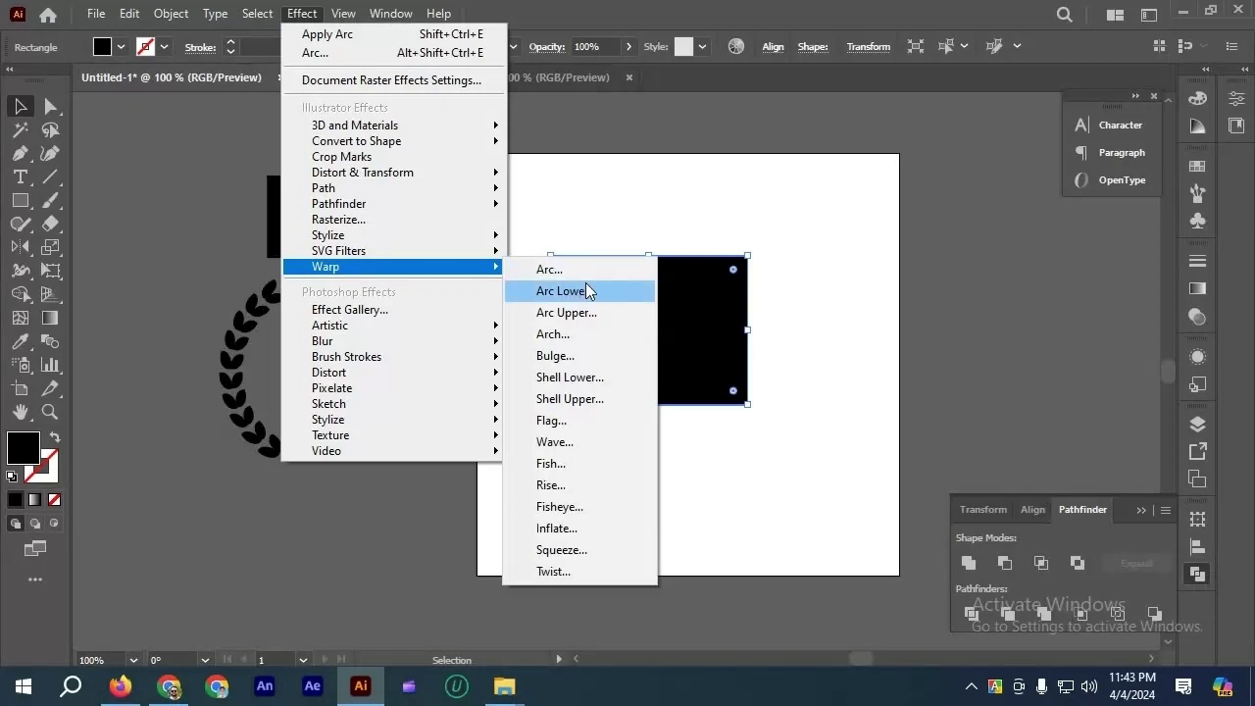
left_click(586, 290)
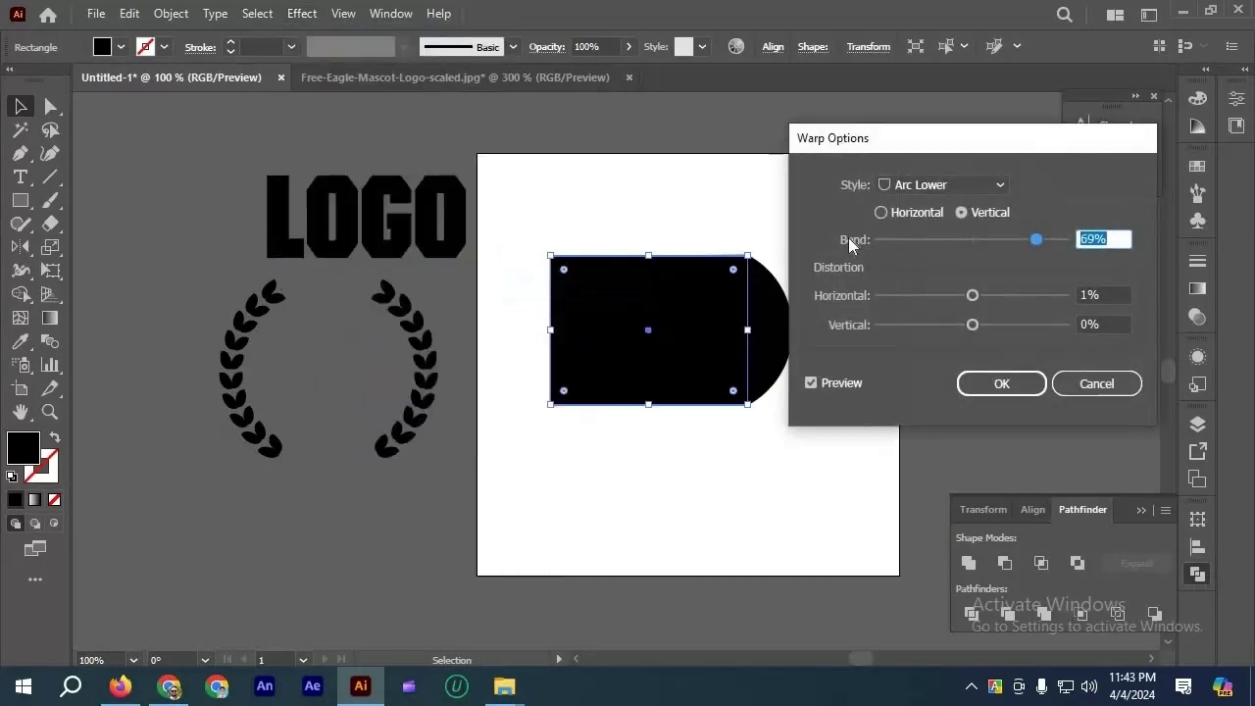
left_click_drag(867, 138, 964, 129)
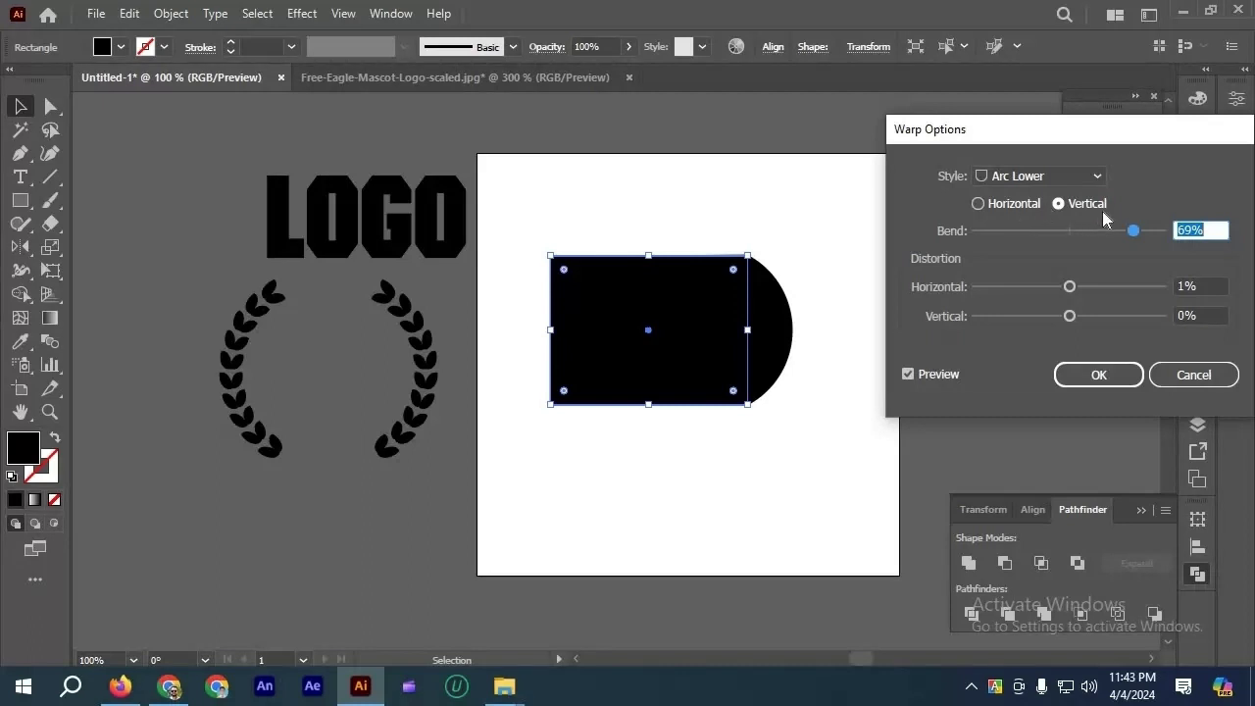
left_click(1004, 205)
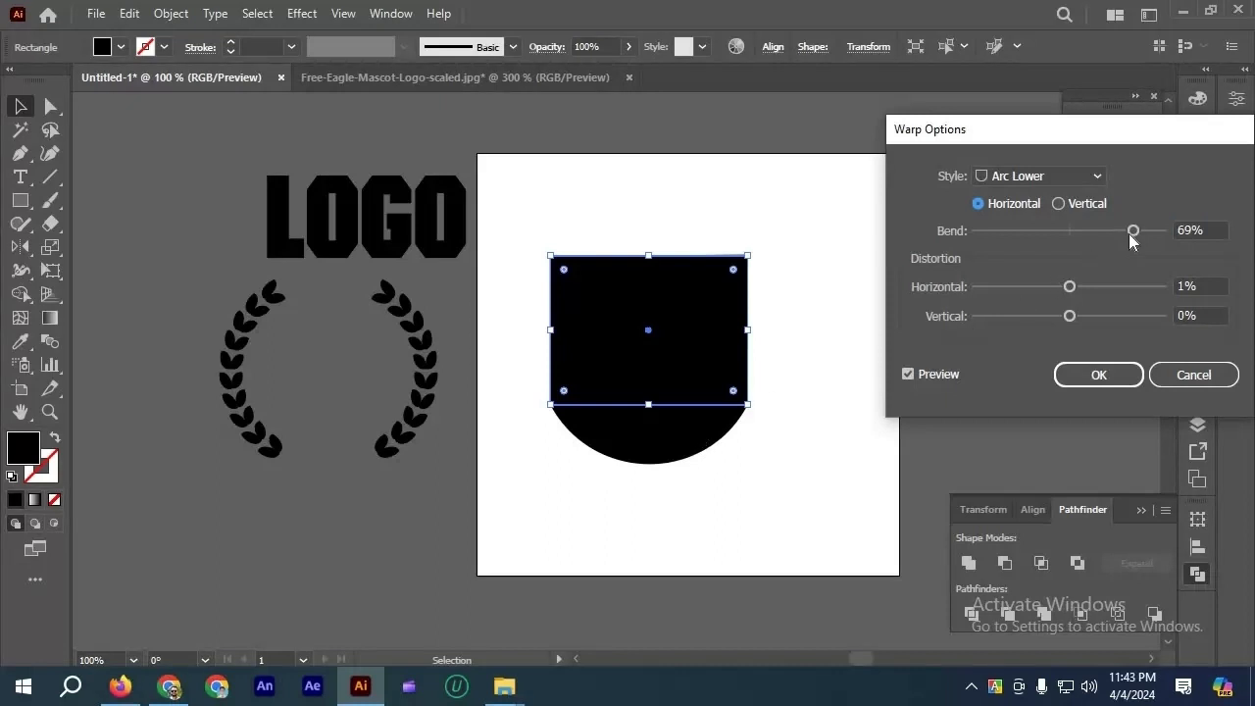
left_click_drag(1129, 234, 1025, 238)
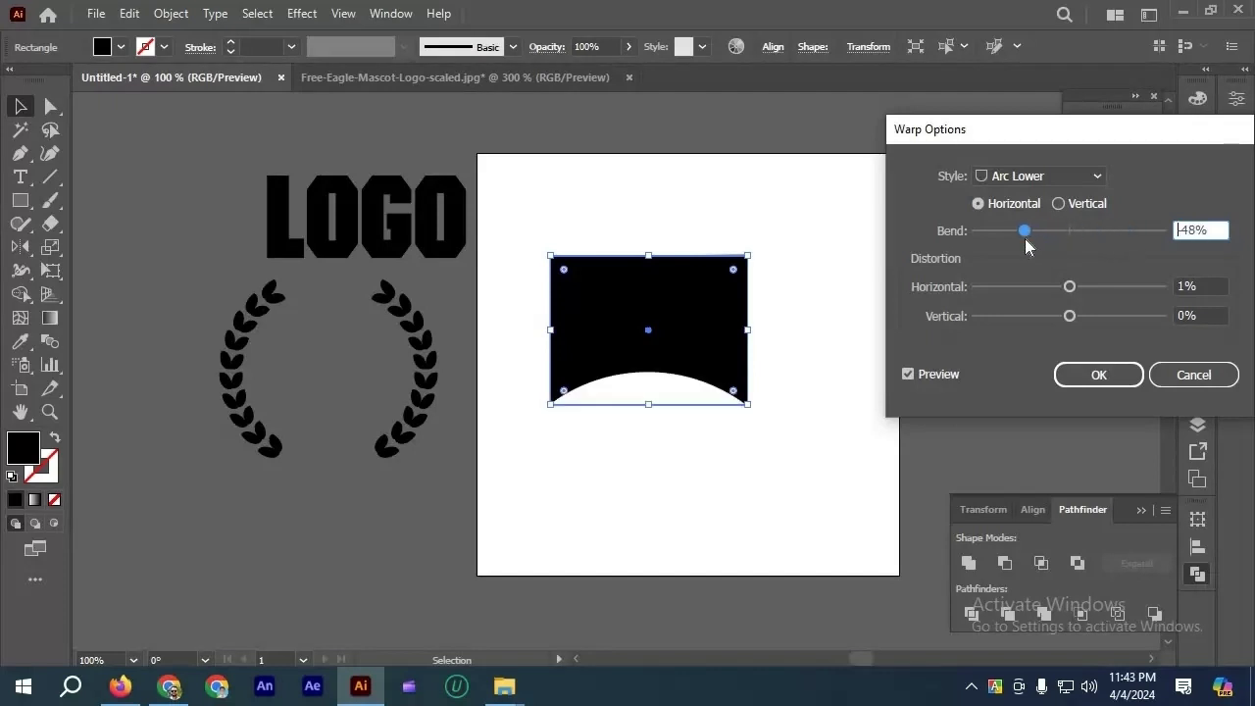
Try the Arc Lower preview with a 60% bend, testing horizontal distortions of 12% and 38% before bringing the distortion to -1%.
left_click(1072, 242)
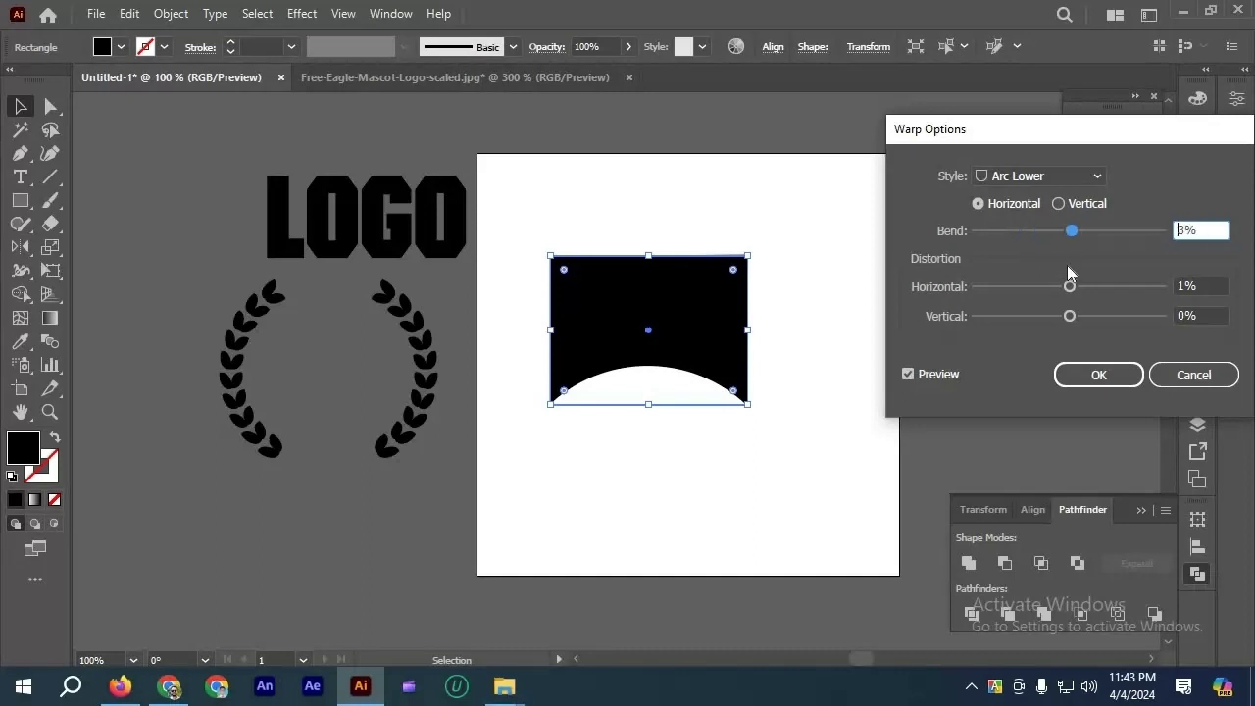
left_click_drag(1092, 283, 1101, 285)
left_click(1083, 284)
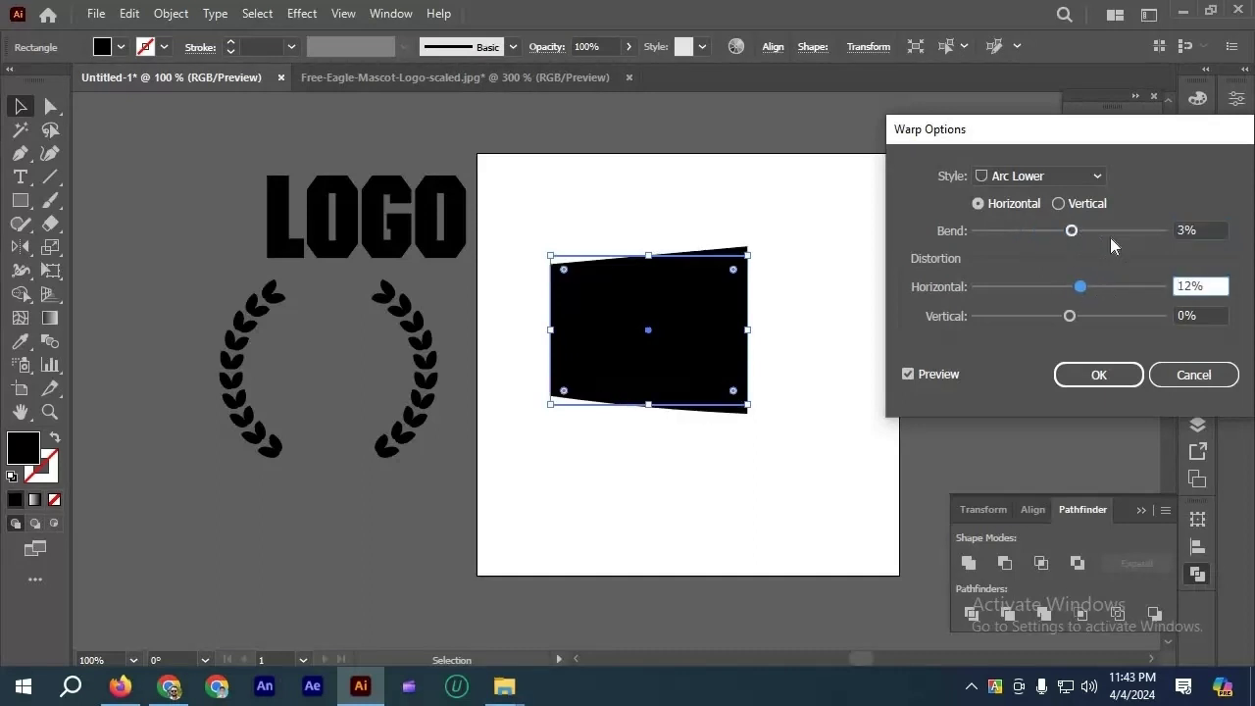
left_click(1109, 238)
left_click(1124, 237)
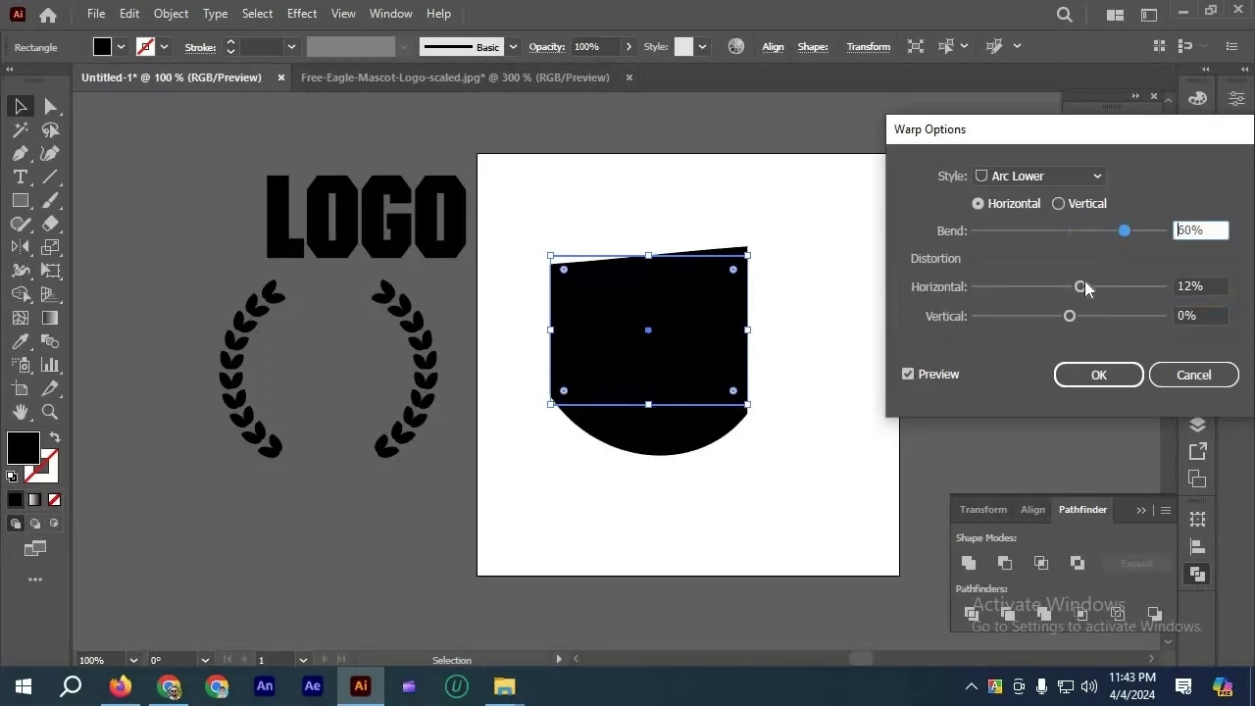
left_click(1094, 285)
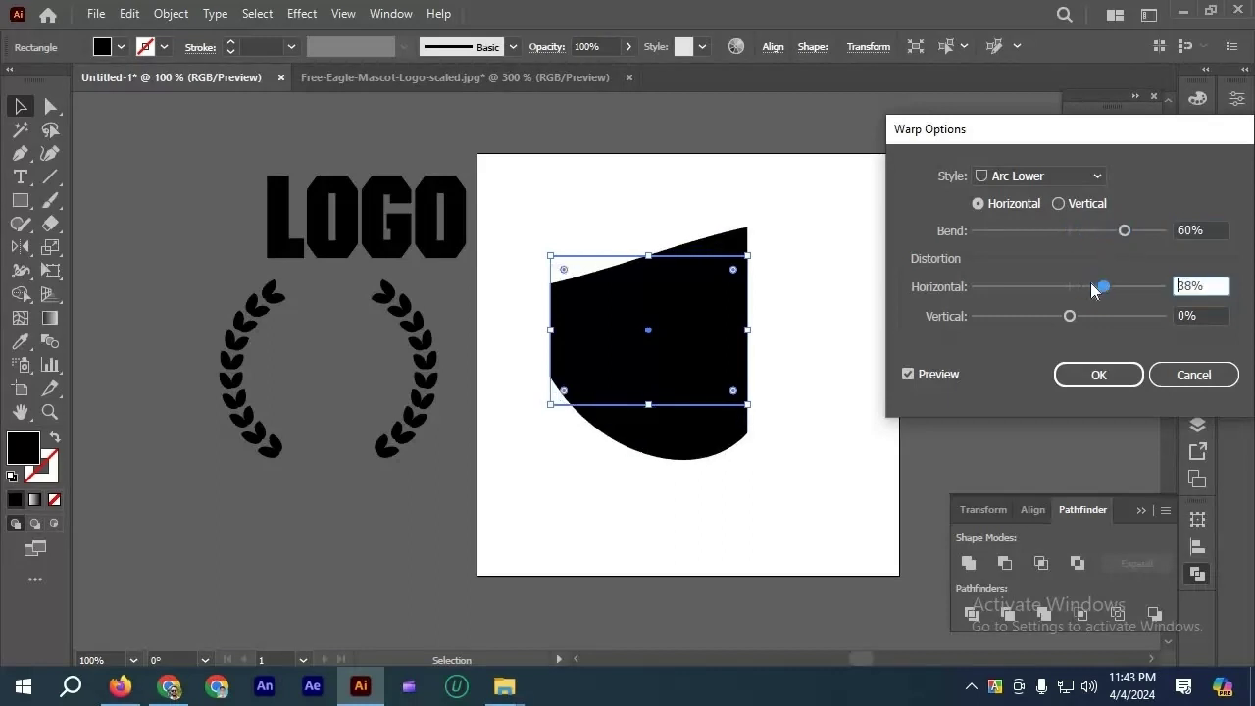
left_click(1072, 284)
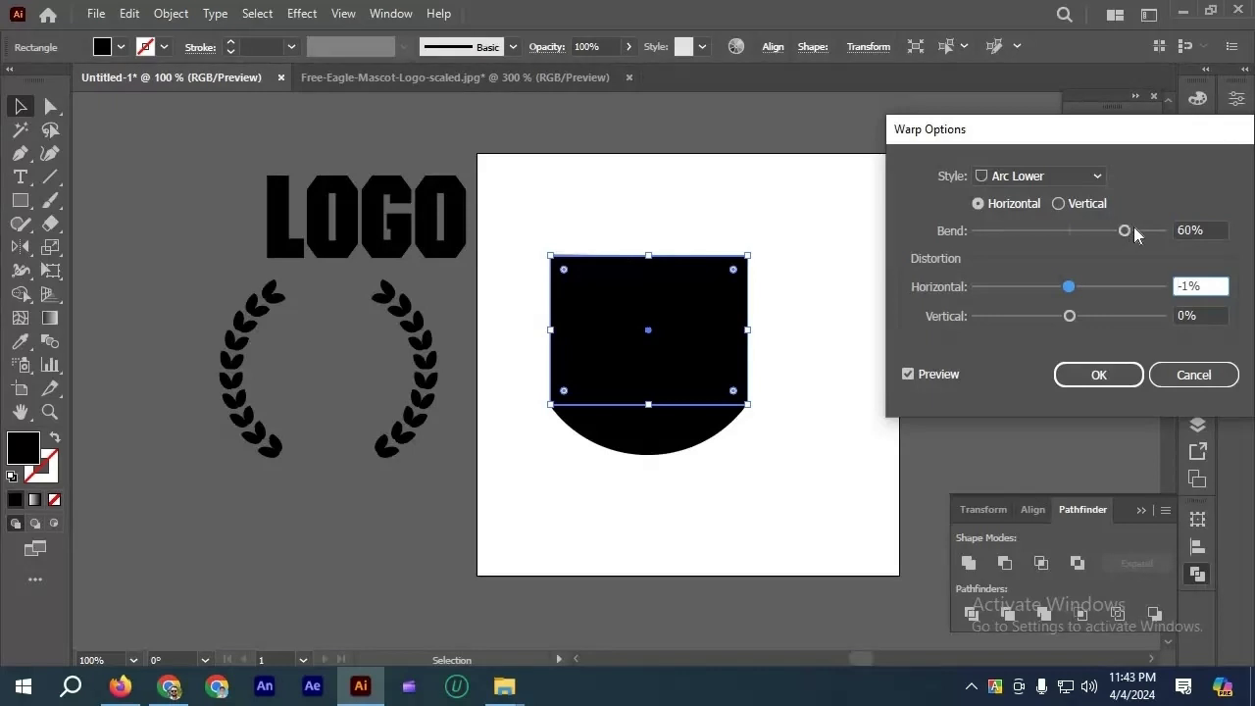
Try an Arc Lower bend of -21%, switch the warp to vertical with a 0% bend, and cancel the effect.
left_click(1134, 227)
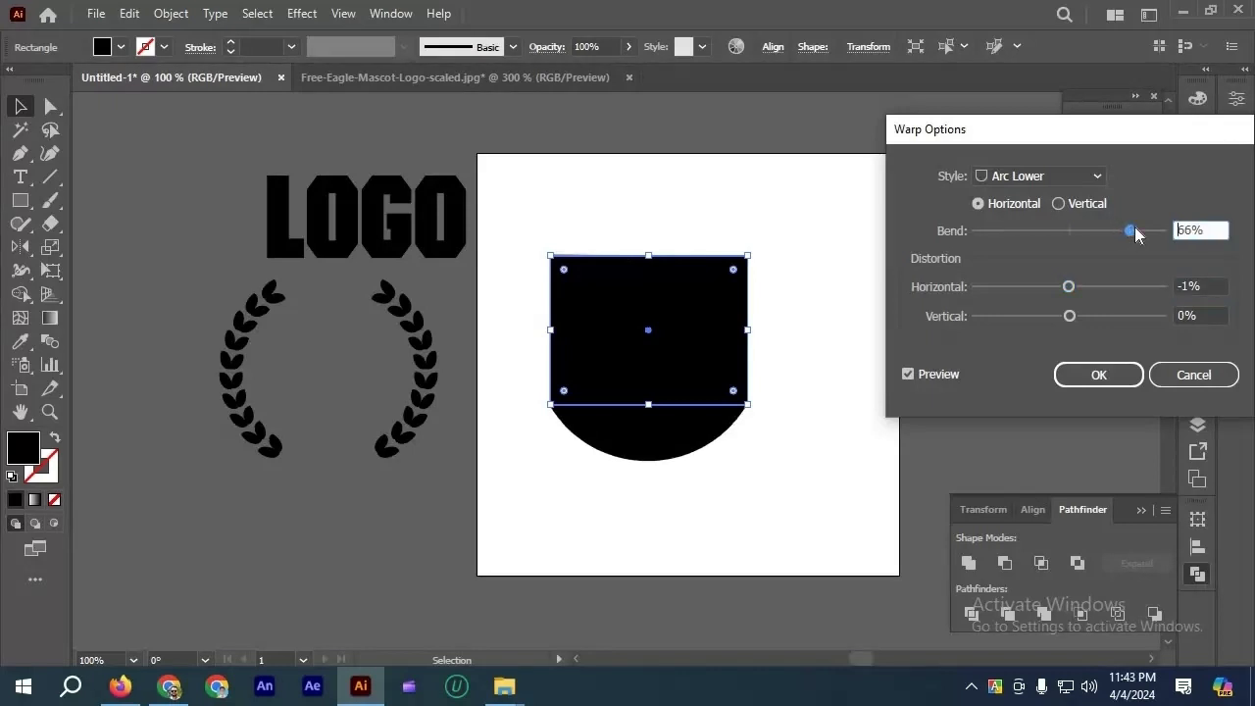
type("-21")
left_click(1059, 203)
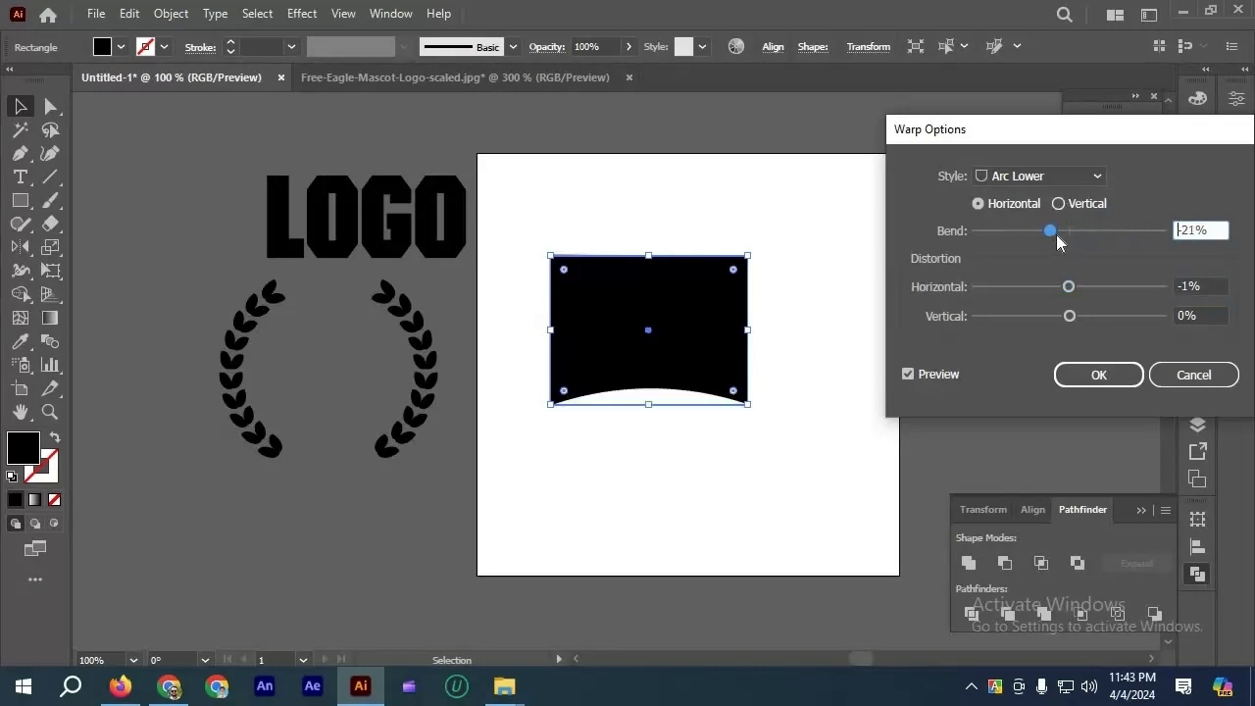
mouse_move(1093, 232)
left_mouse_down()
mouse_move(1055, 233)
mouse_move(1121, 231)
mouse_move(1069, 232)
left_mouse_up()
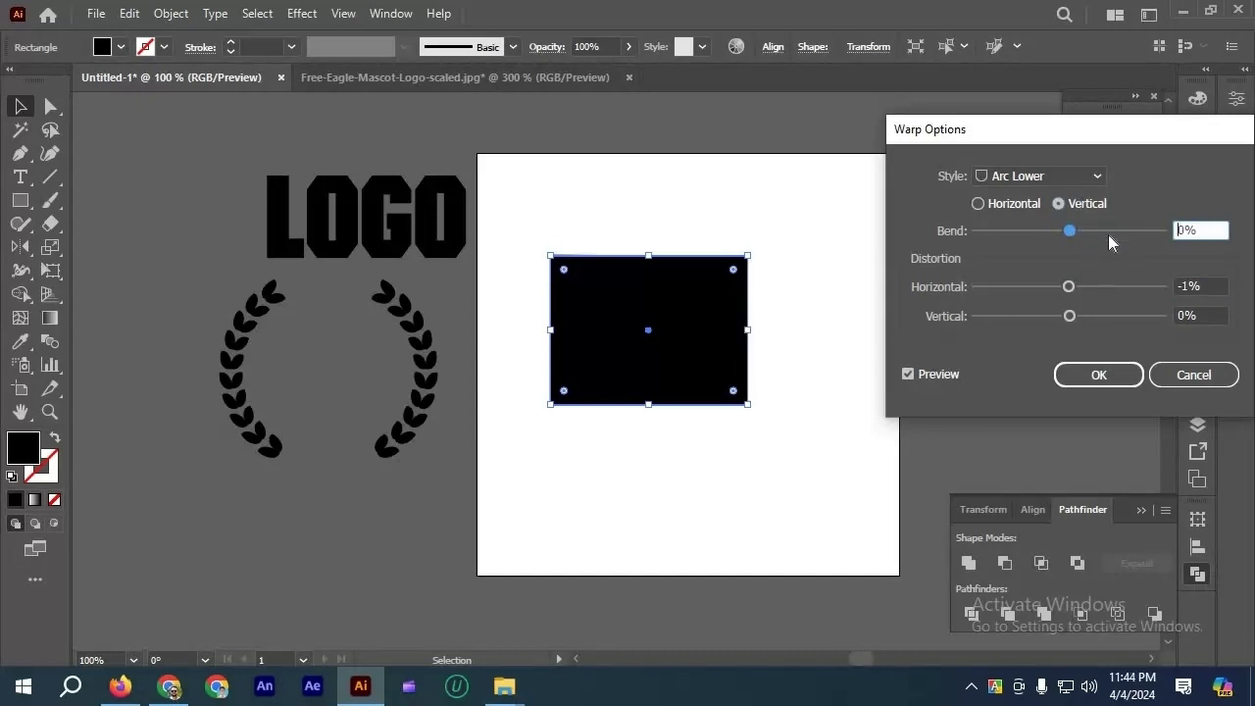
left_click(1188, 383)
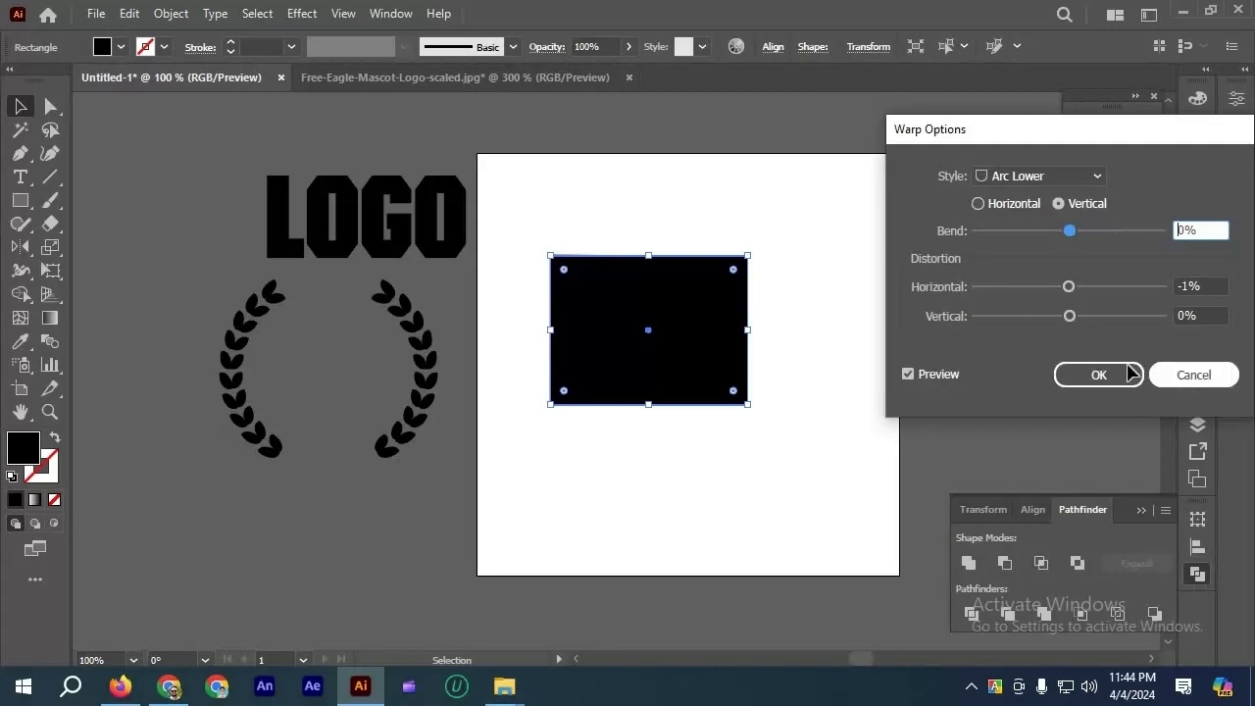
Move the black rectangle off the artboard below the laurel wreath and place a copy of the LOGO lettering on the artboard.
left_click_drag(696, 300, 367, 502)
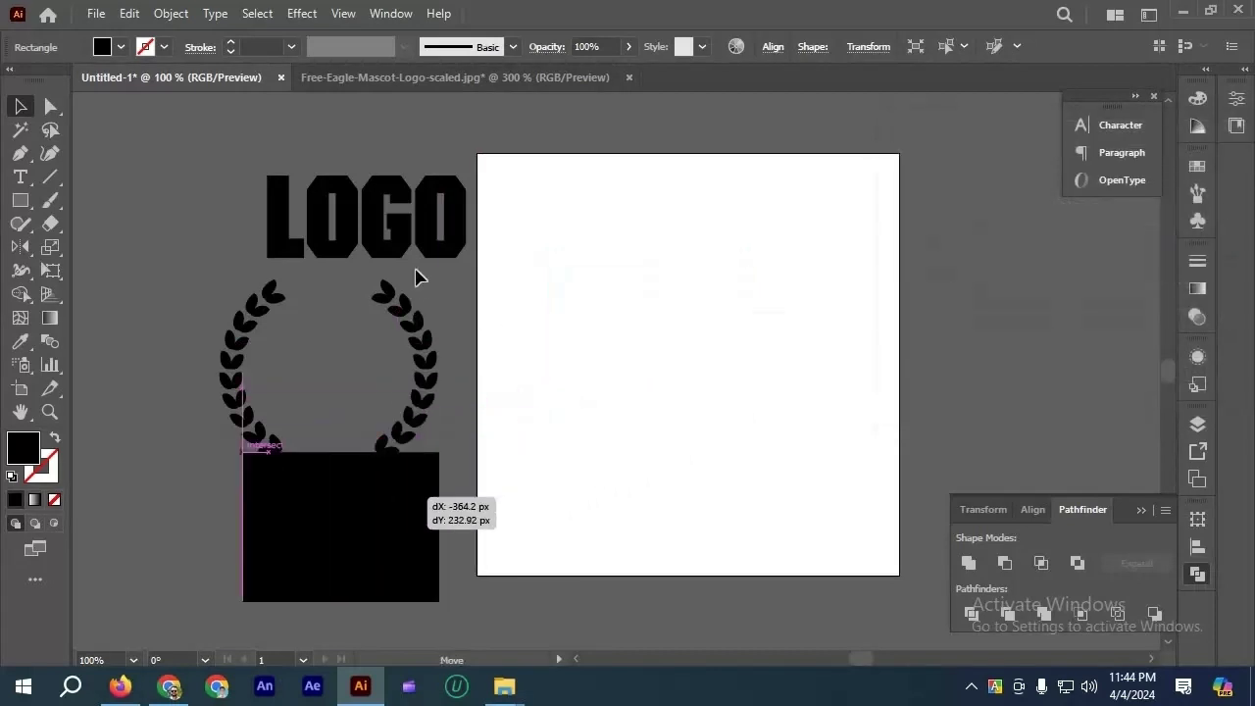
left_click_drag(394, 247, 728, 376)
key("ctrl+=")
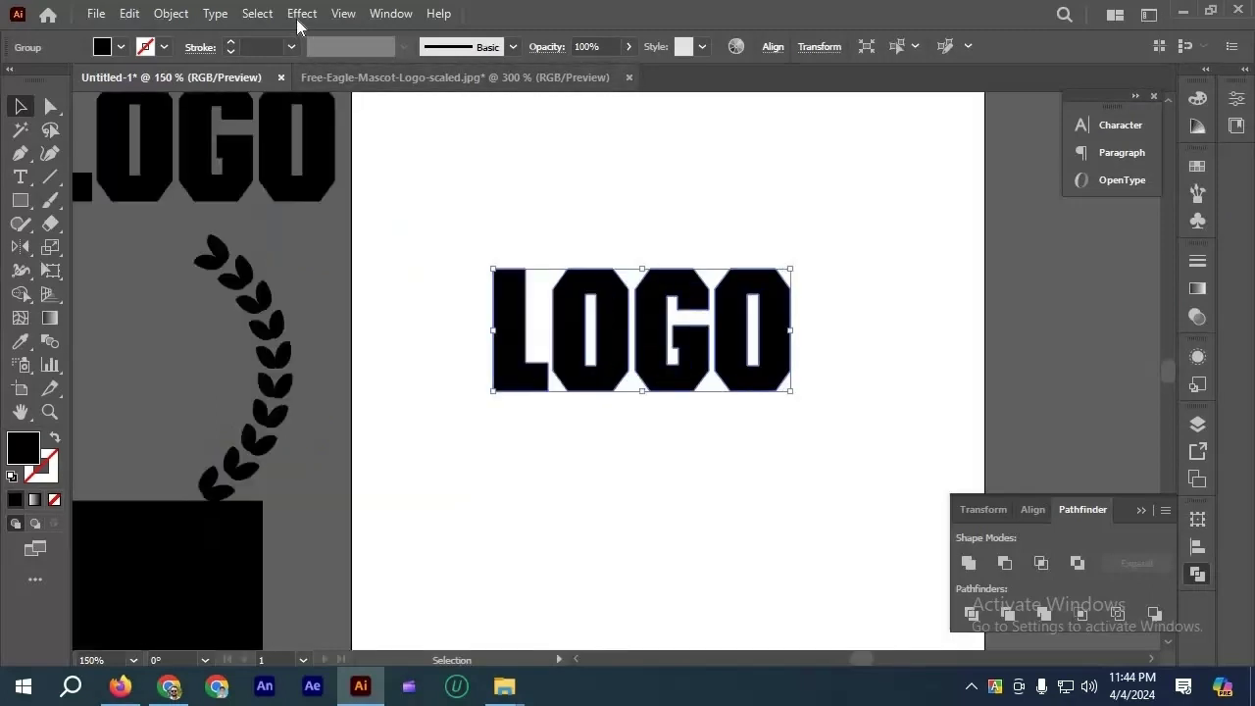
Apply an Arc Lower warp to the LOGO copy with horizontal orientation and a bend of about -40%.
left_click(302, 13)
mouse_move(392, 266)
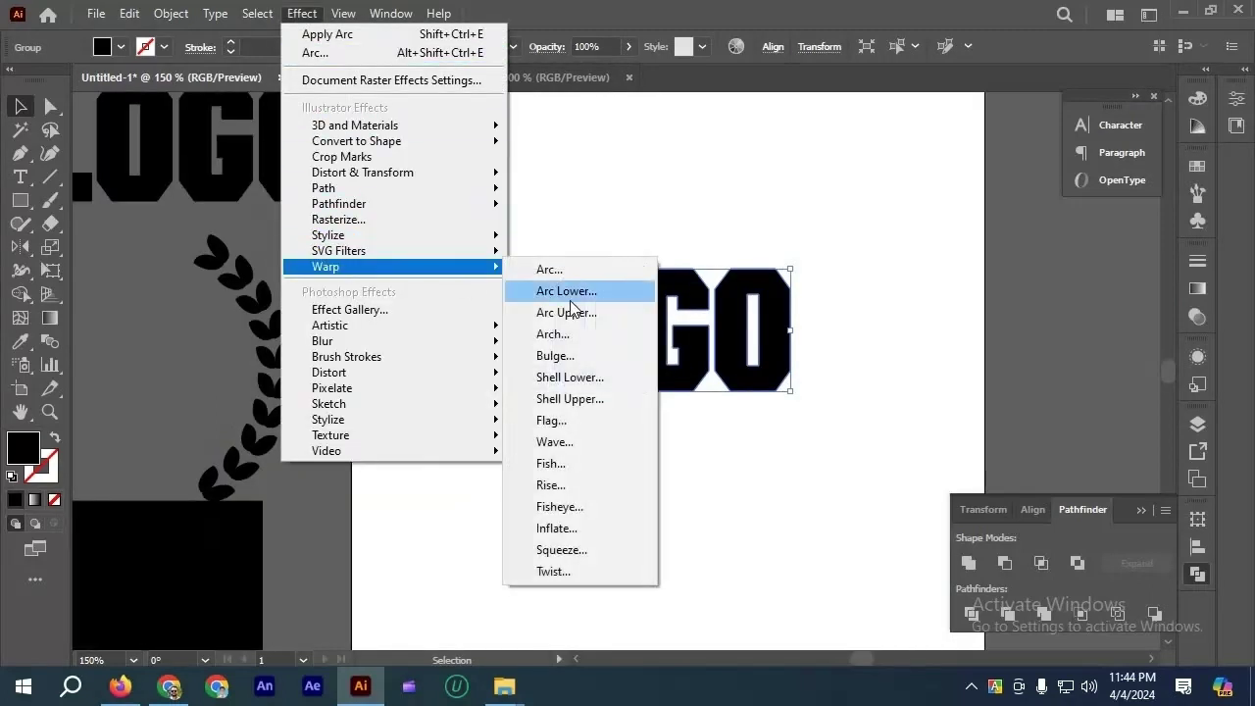
left_click(610, 289)
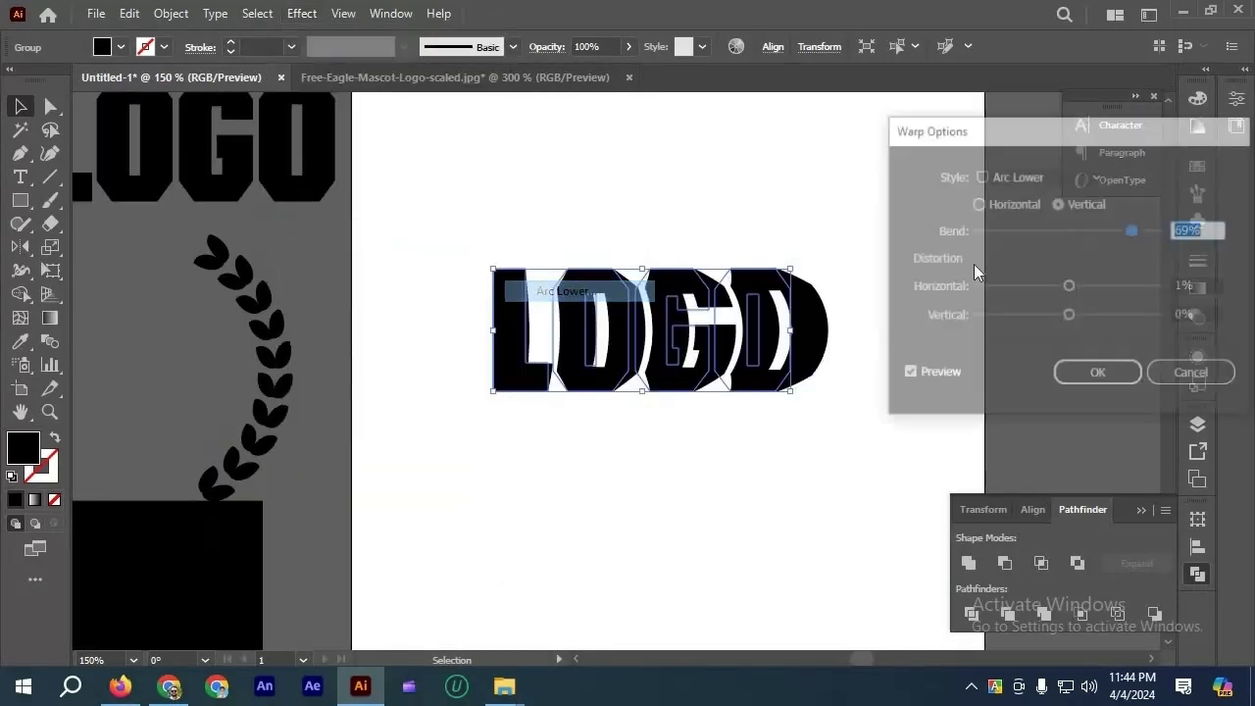
left_click(991, 203)
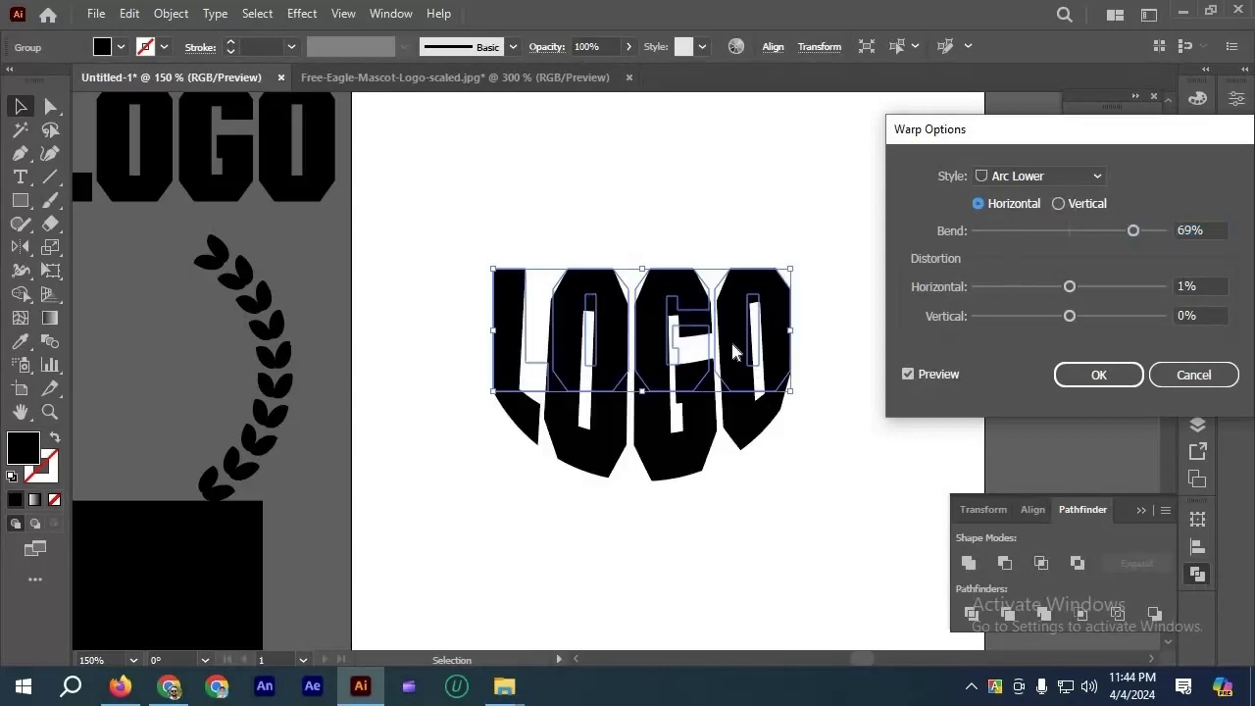
left_click_drag(1132, 232, 1031, 241)
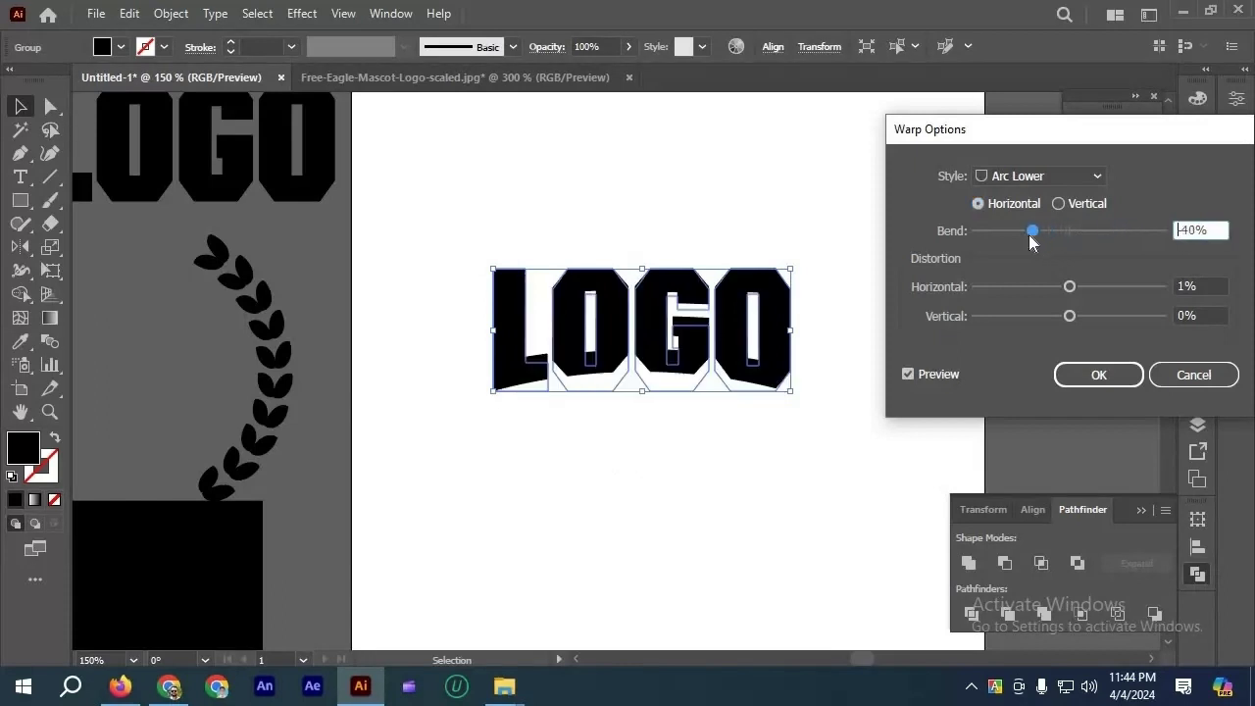
key("Return")
Compare the warped LOGO lettering with the EAGLE lettering in the Free-Eagle-Mascot-Logo-scaled.jpg document.
left_click(646, 203)
scroll(751, 351, "down", 1)
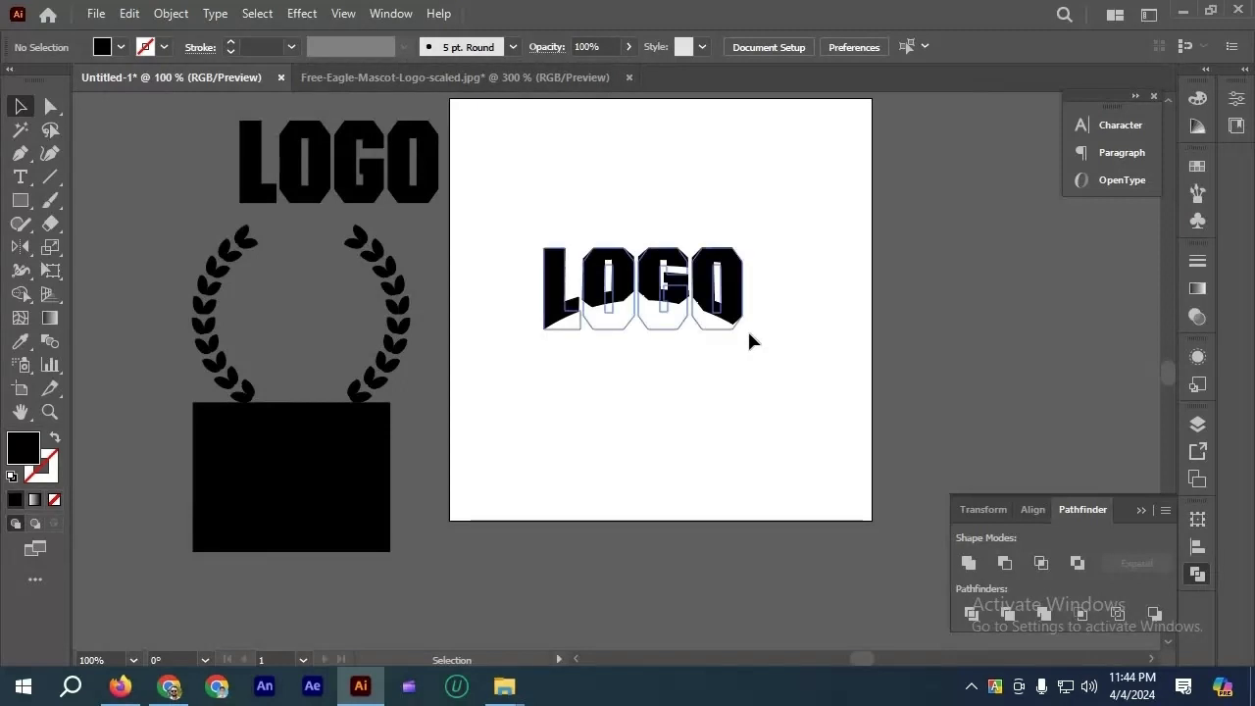
scroll(747, 335, "up", 1)
left_click(504, 79)
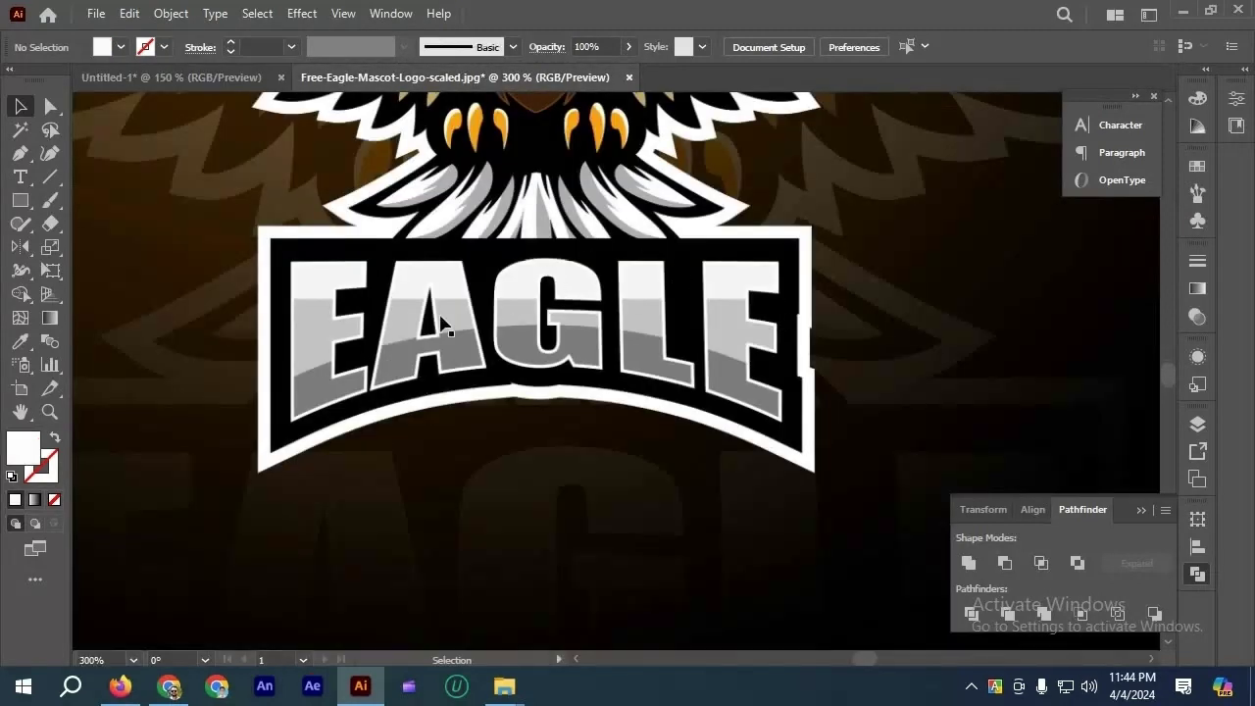
left_click(244, 74)
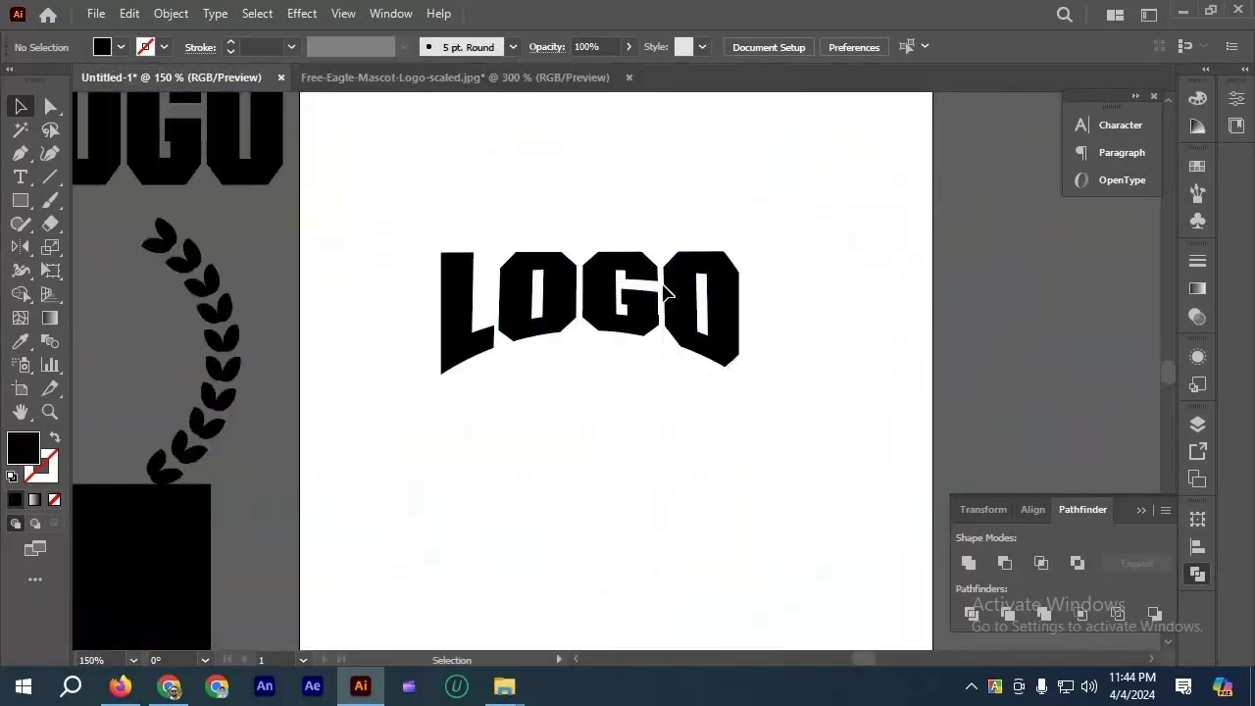
scroll(662, 285, "down", 1)
scroll(602, 301, "up", 1)
Undo the Arc Lower warp on the LOGO copy, move the lettering off the artboard and bring the black rectangle back onto it.
key("ctrl+a")
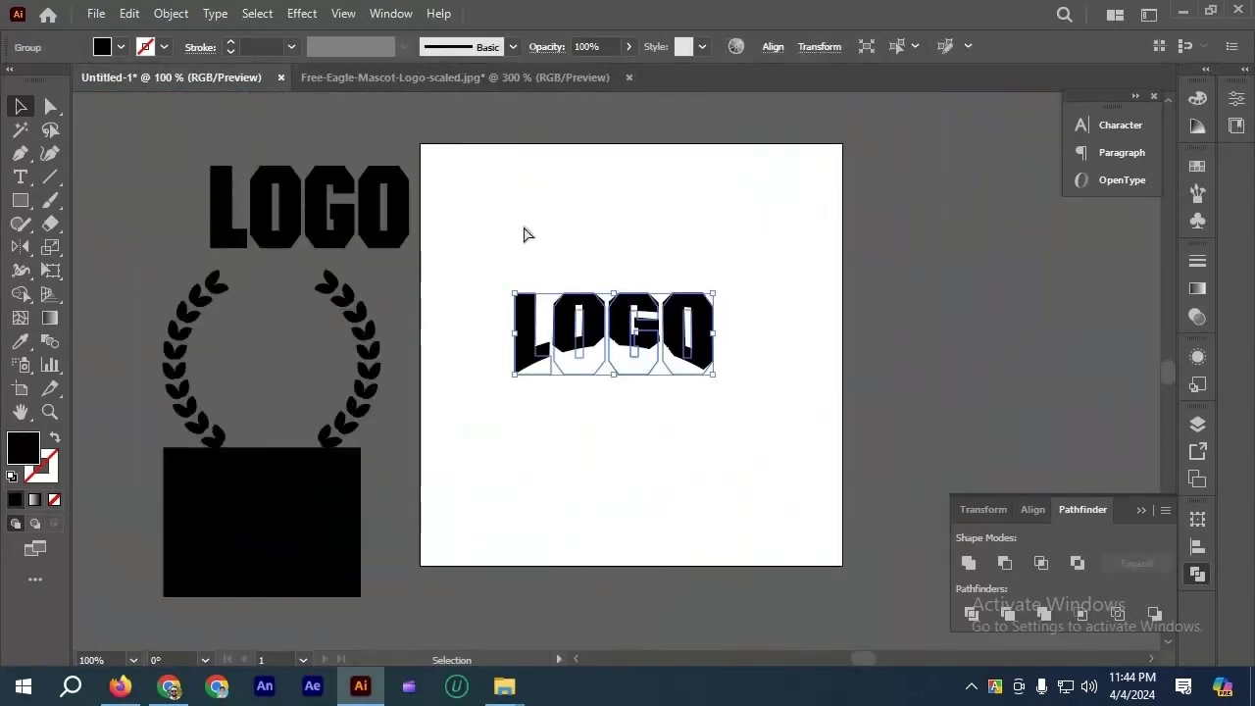
key("a")
key("ctrl+z")
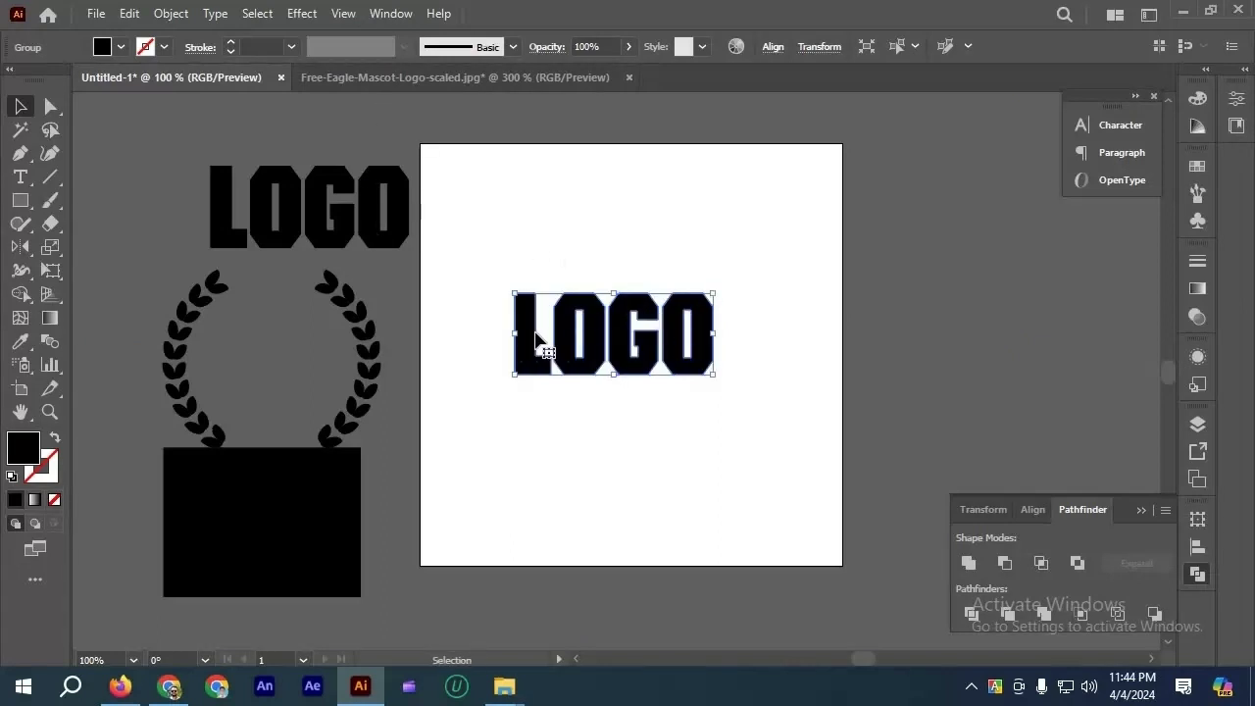
left_click_drag(535, 334, 616, 344)
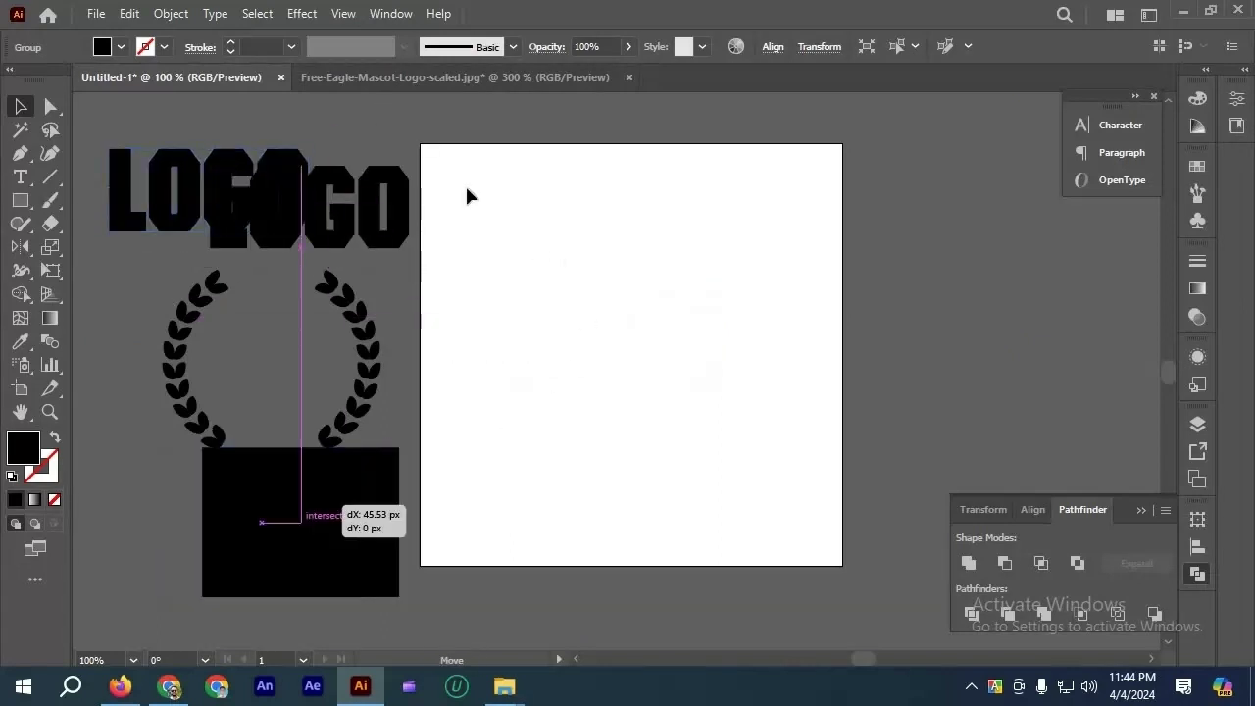
Preview an Arc Upper warp on the black rectangle with vertical orientation and a positive bend of 53%.
left_click(303, 14)
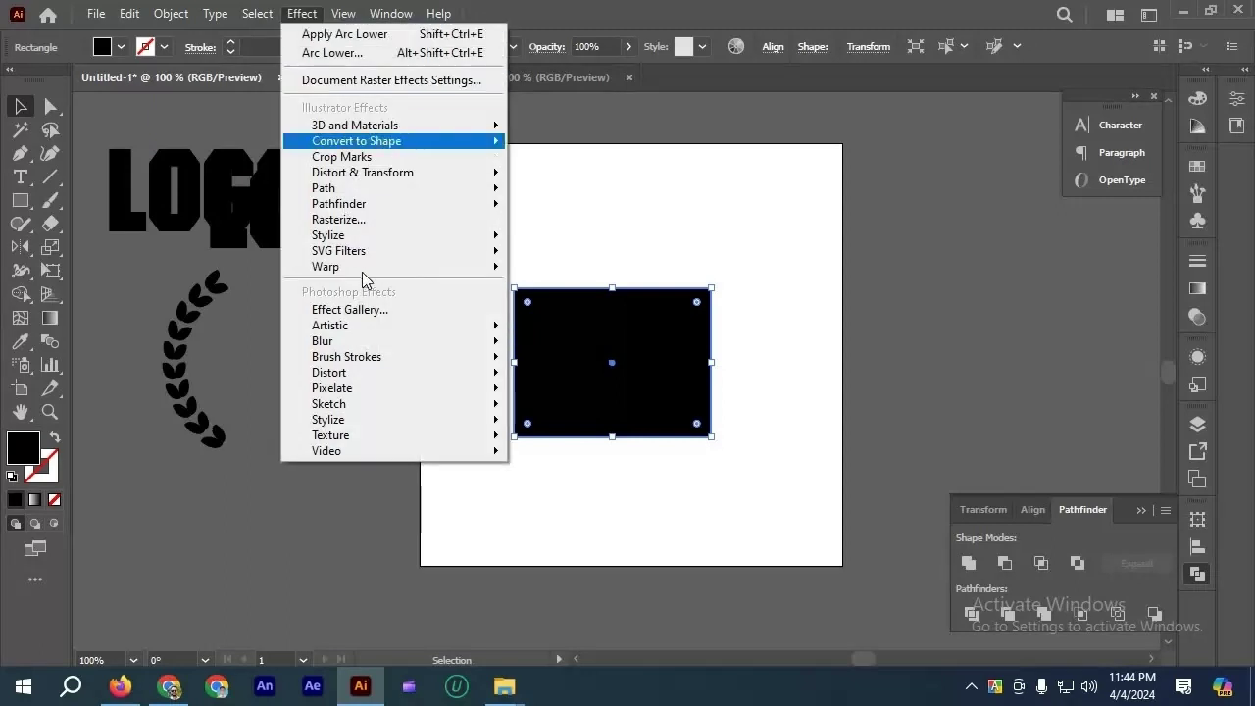
mouse_move(364, 266)
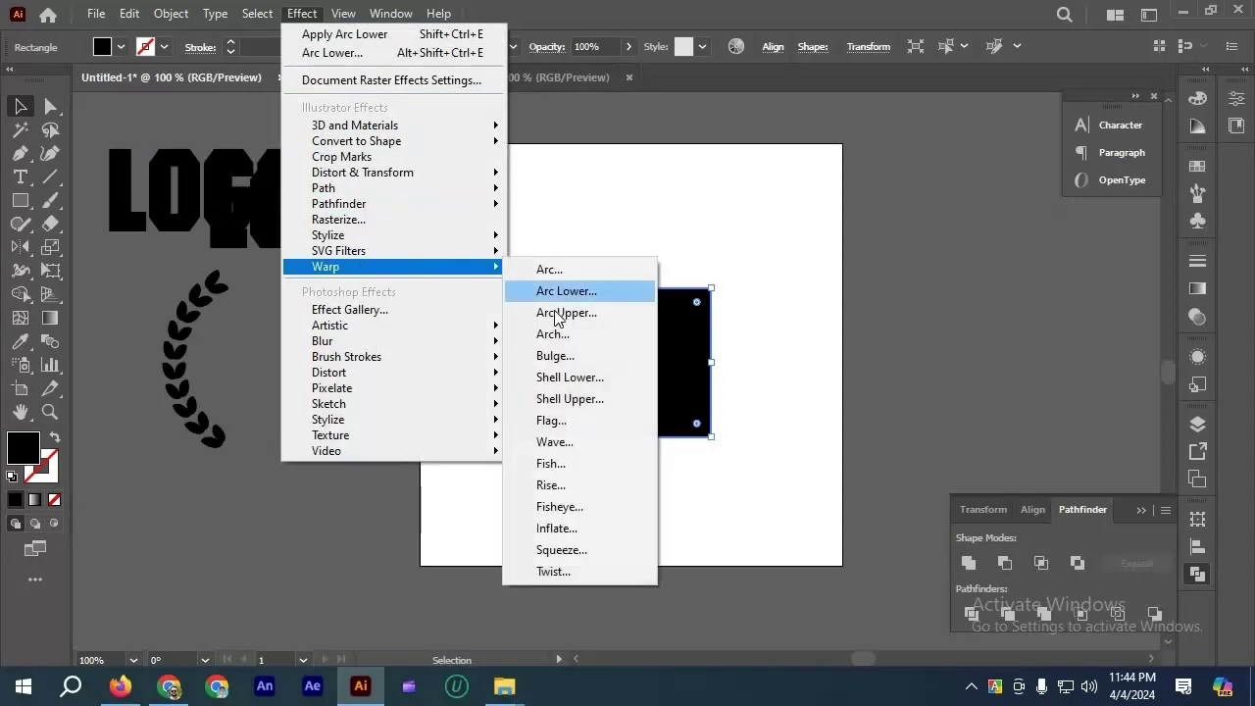
left_click(640, 324)
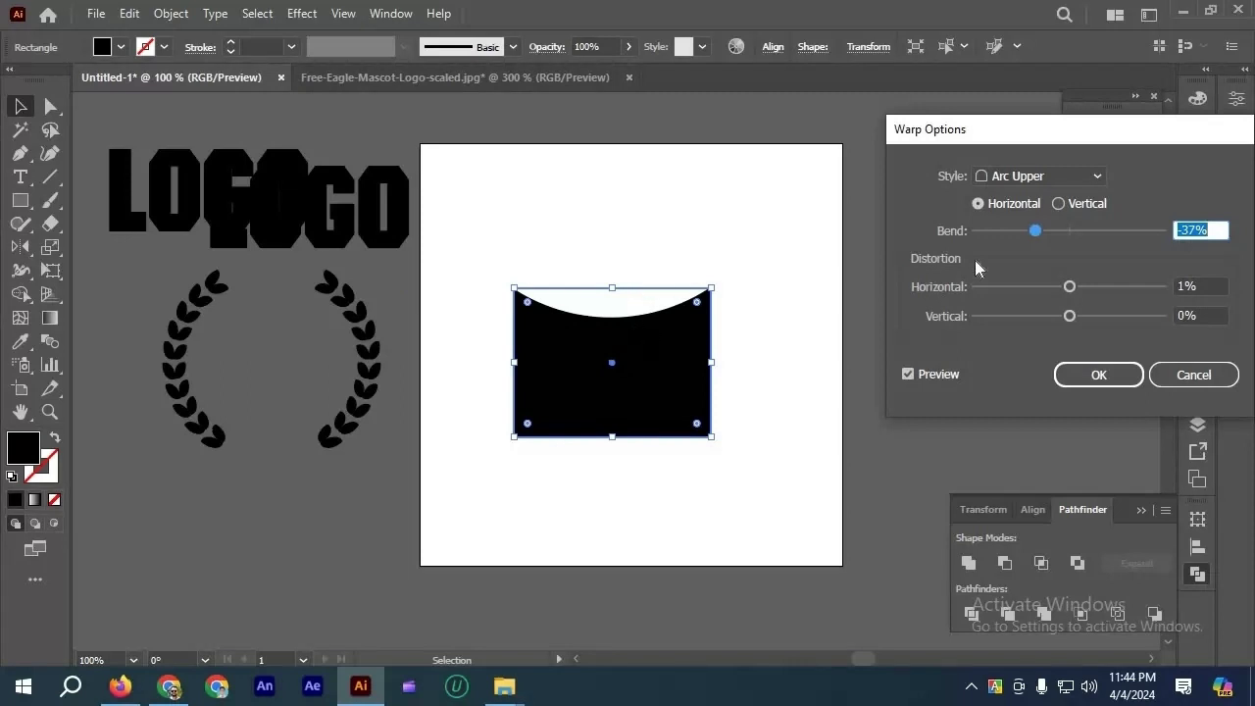
mouse_move(1103, 232)
left_mouse_down()
mouse_move(1120, 233)
mouse_move(1100, 233)
mouse_move(1080, 206)
mouse_move(1062, 228)
mouse_move(1041, 229)
mouse_move(1122, 237)
left_mouse_up()
left_click(1083, 204)
left_click(1124, 229)
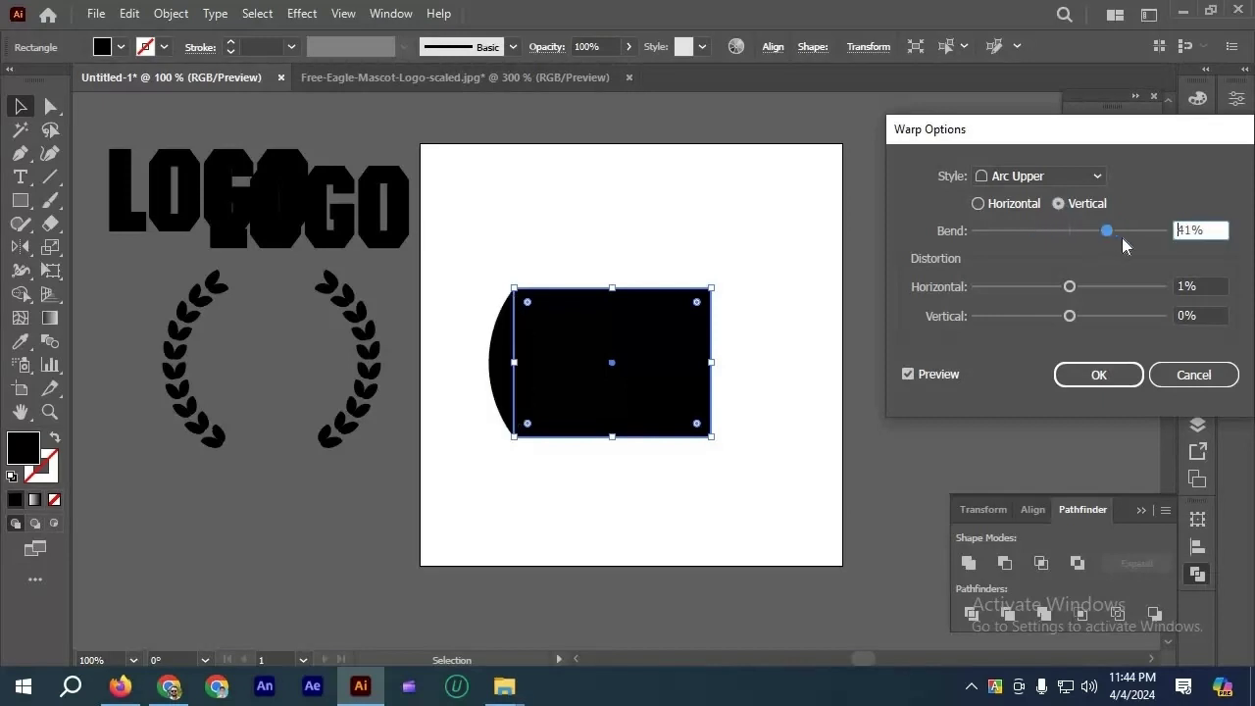
Try the Arc Upper warp horizontally with -2% horizontal and 30% vertical distortion, and cancel the effect.
left_click(1015, 206)
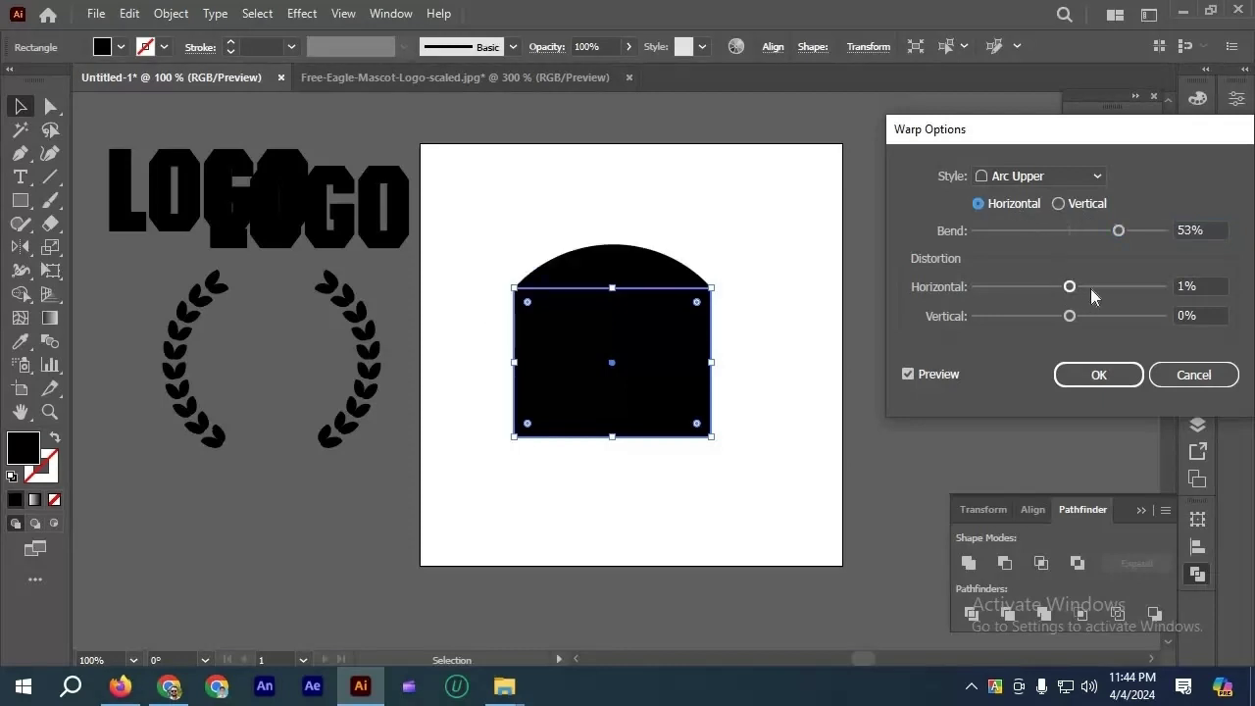
left_click_drag(1070, 286, 1105, 314)
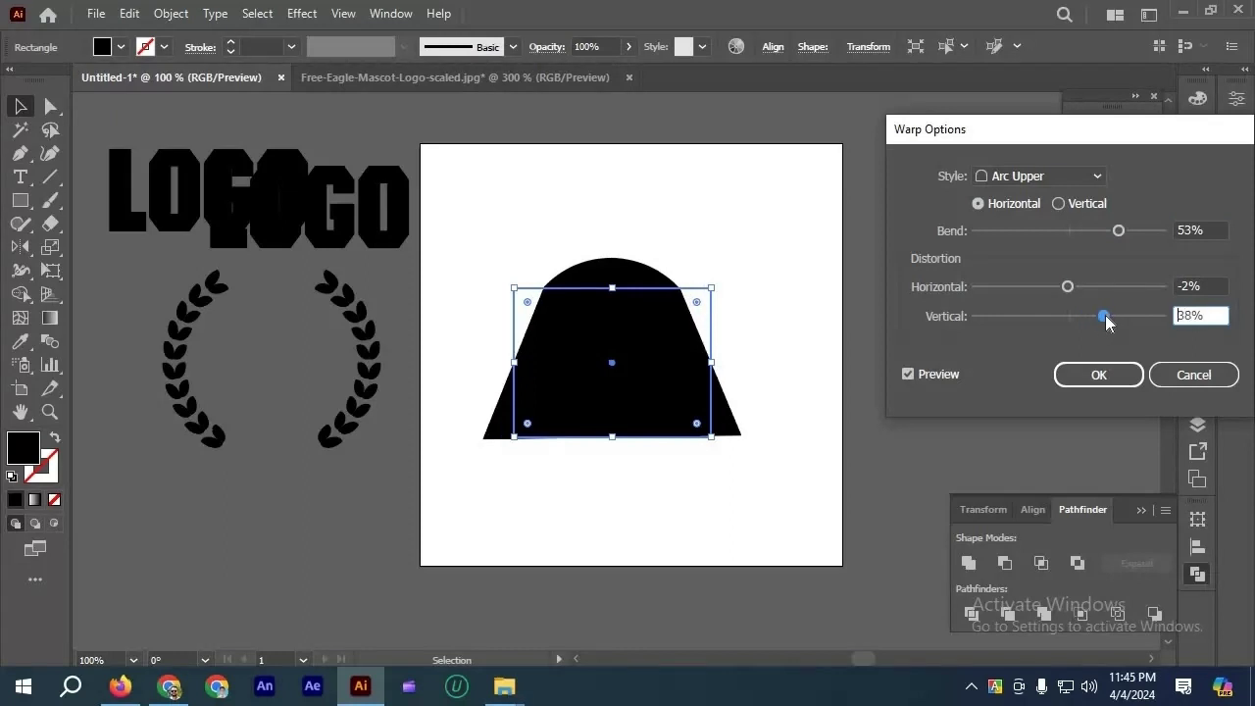
left_click(1186, 378)
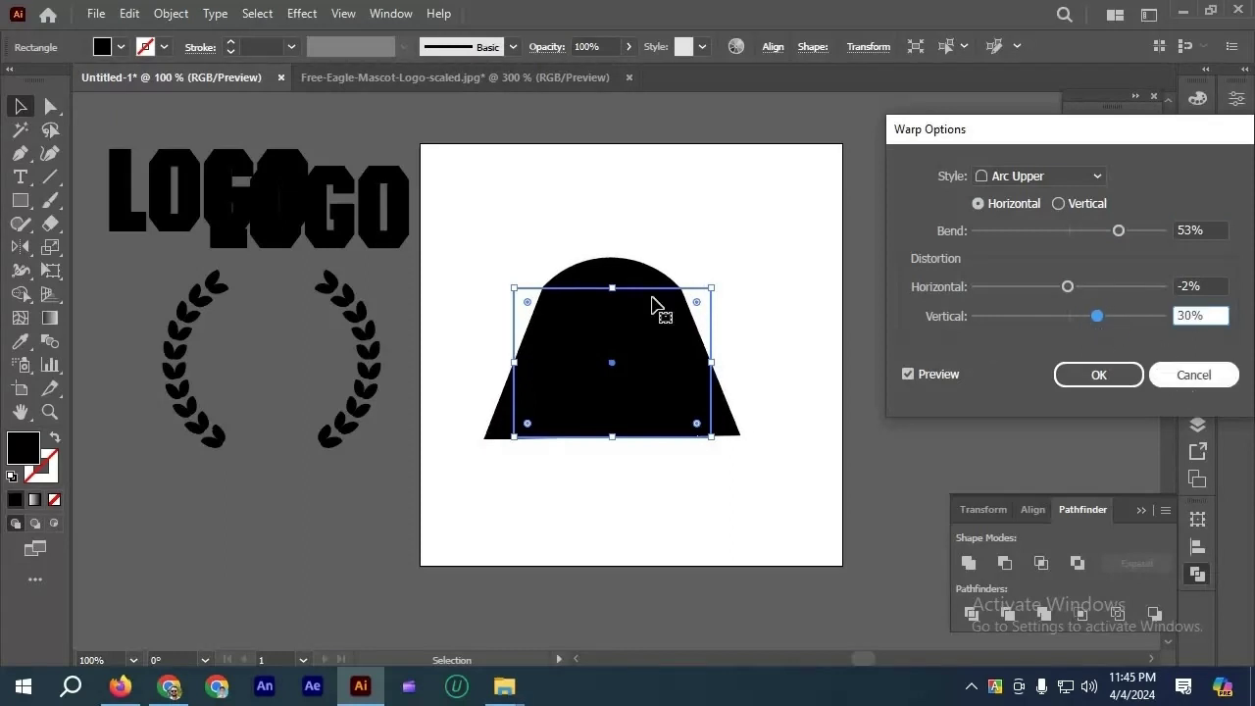
Preview a Bulge warp on the black rectangle with a 61% bend and vertical orientation.
left_click(301, 14)
mouse_move(464, 266)
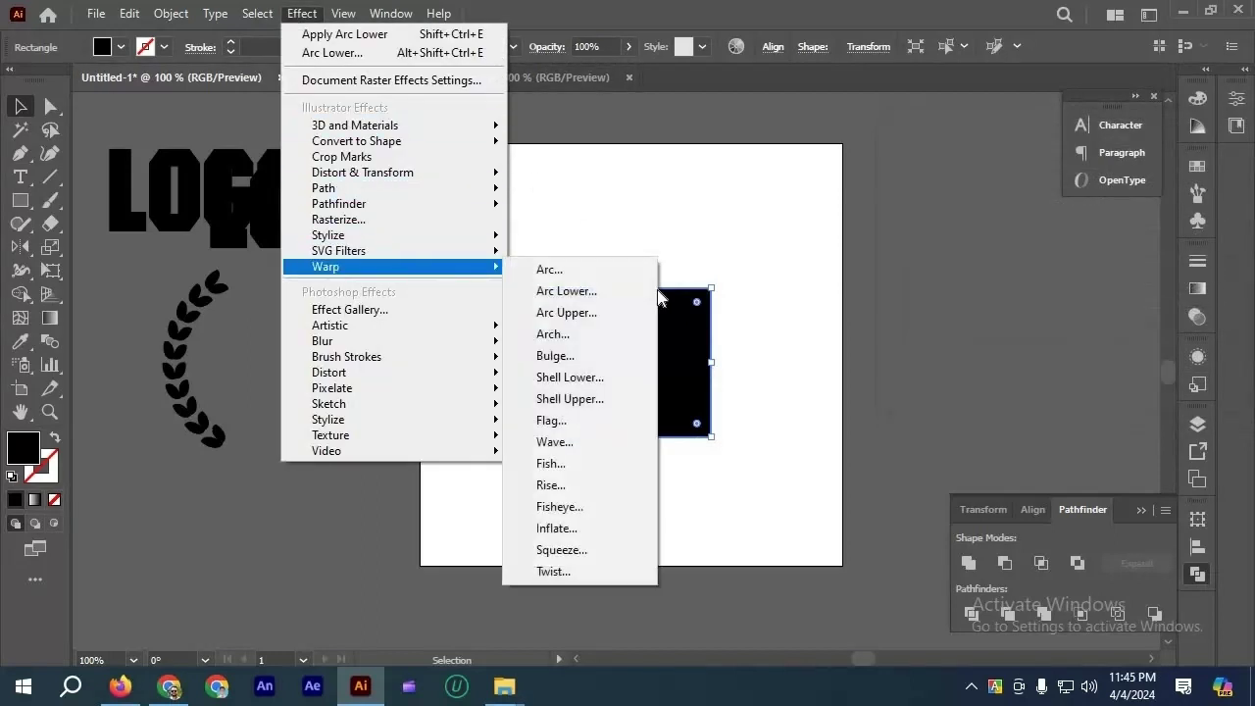
left_click(597, 359)
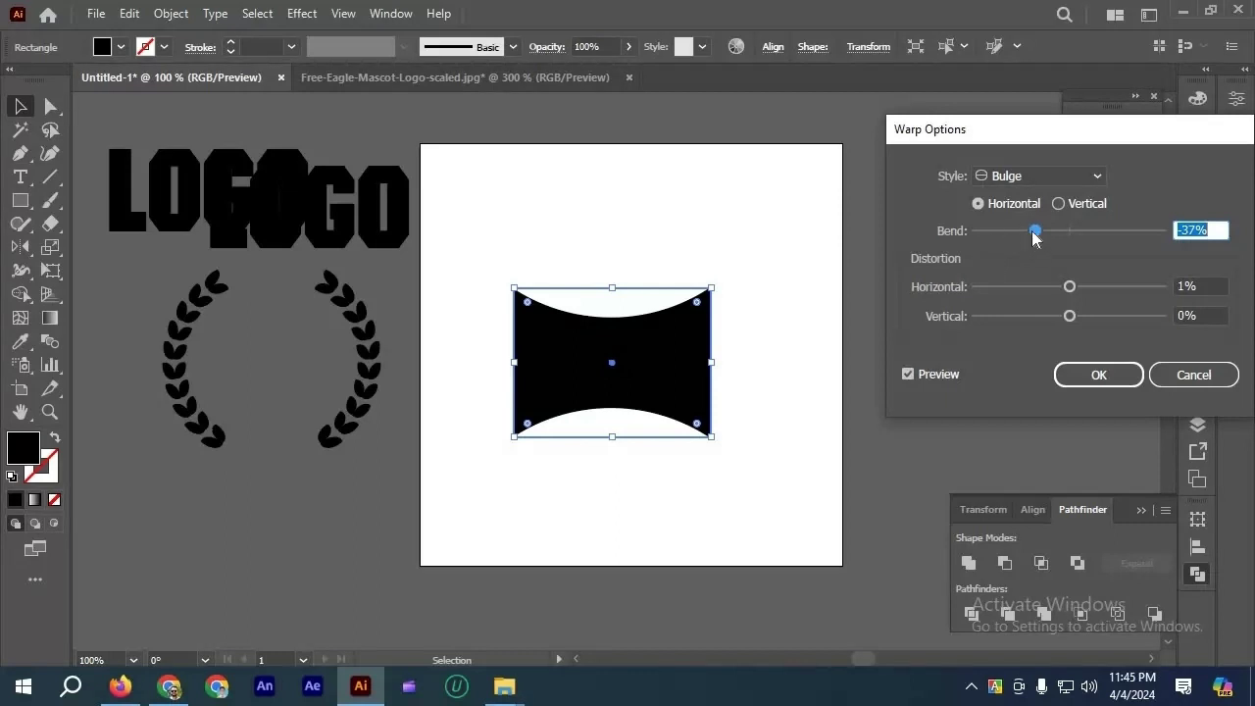
left_click_drag(1040, 235, 1126, 231)
left_click(1082, 205)
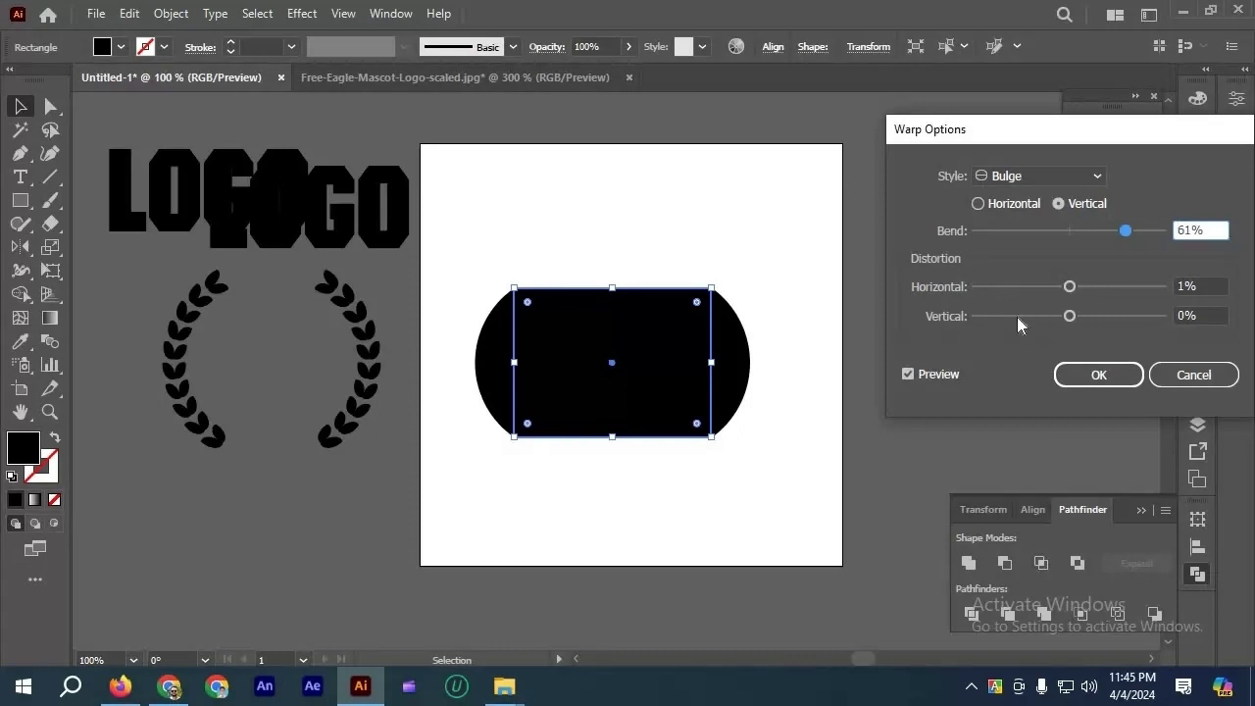
Try distorting the Bulge warp, switch it to horizontal orientation with a -26% bend, and cancel the effect.
left_click_drag(1075, 284, 1132, 318)
left_click(1070, 315)
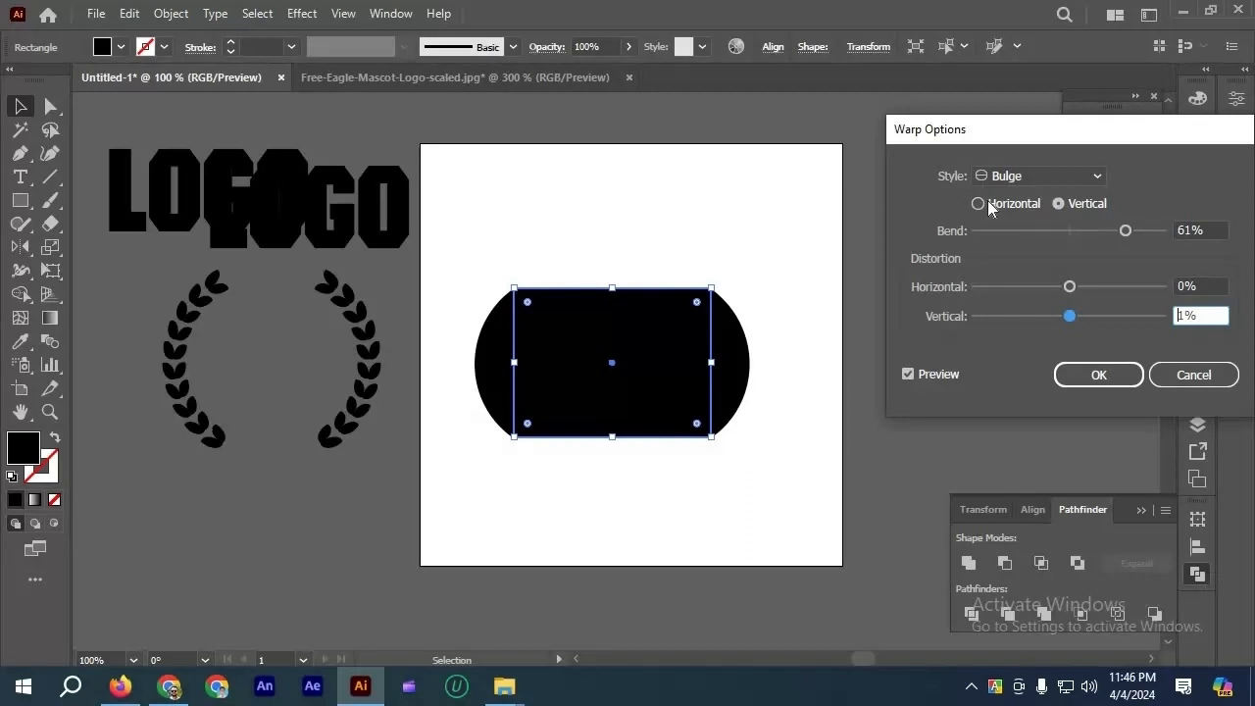
left_click(988, 202)
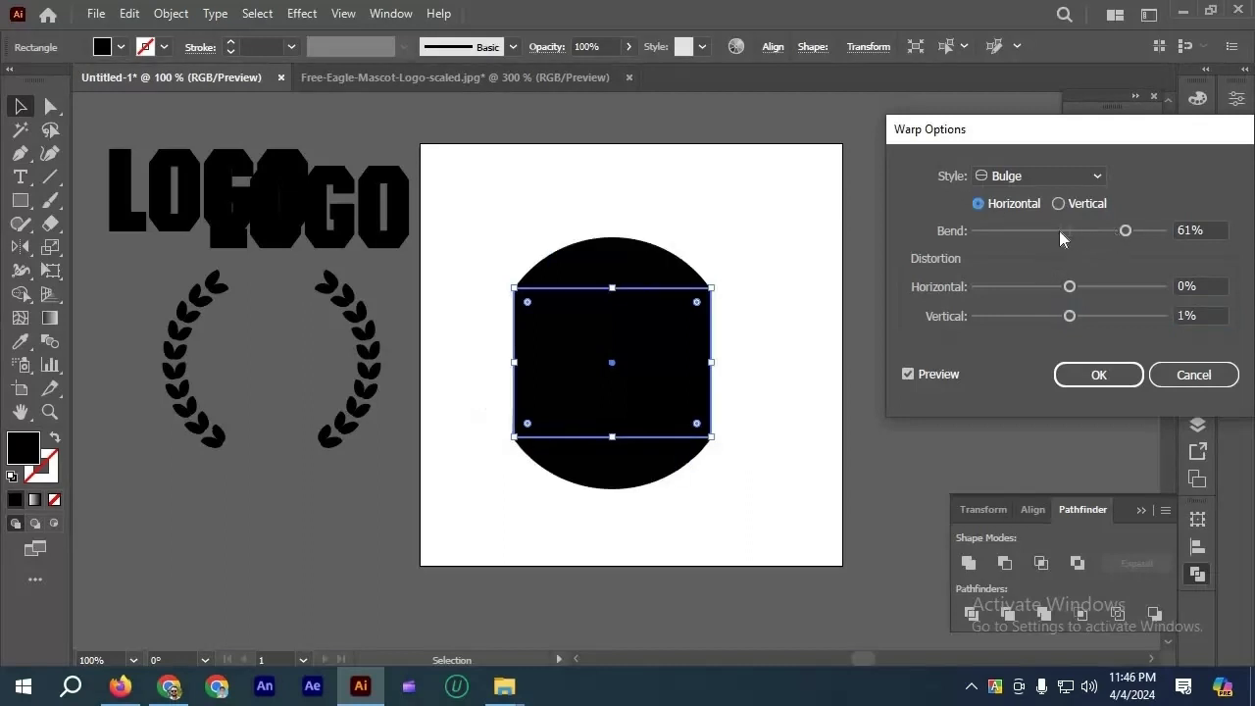
left_click_drag(1059, 230, 1046, 231)
left_click(1172, 378)
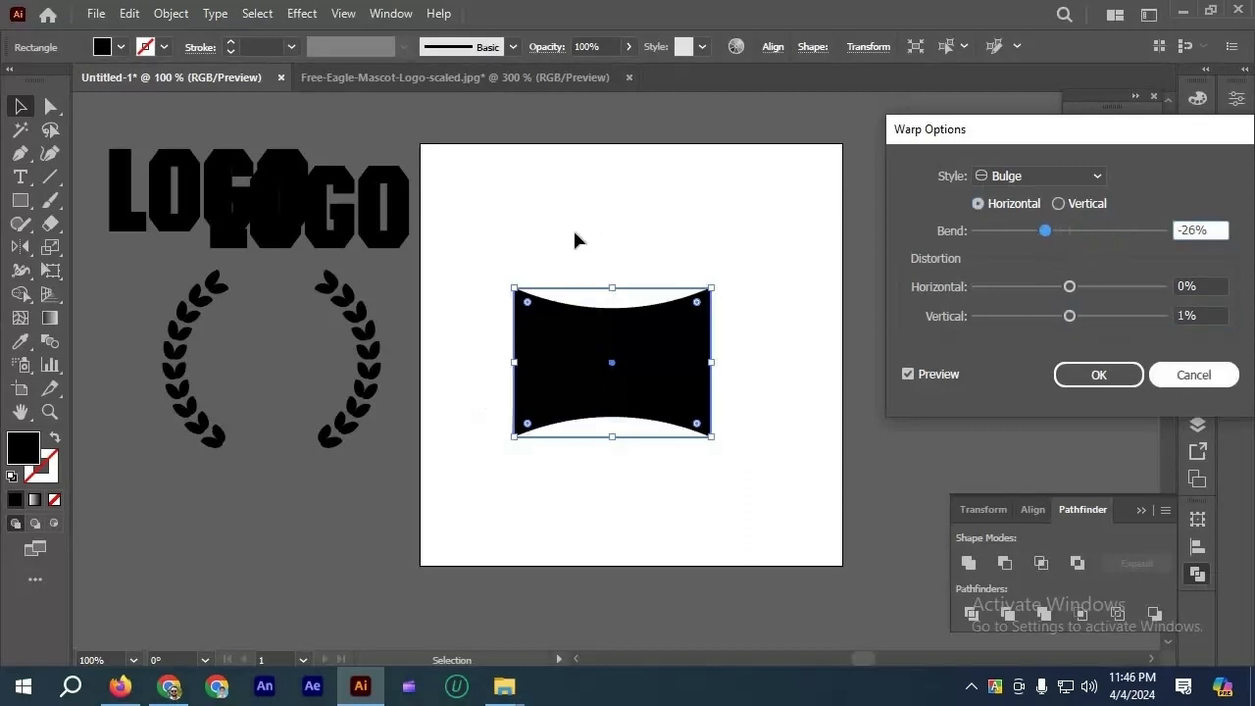
Preview a Shell Lower warp on the rectangle, bending it 46% horizontally and -55% with vertical orientation.
left_click(302, 13)
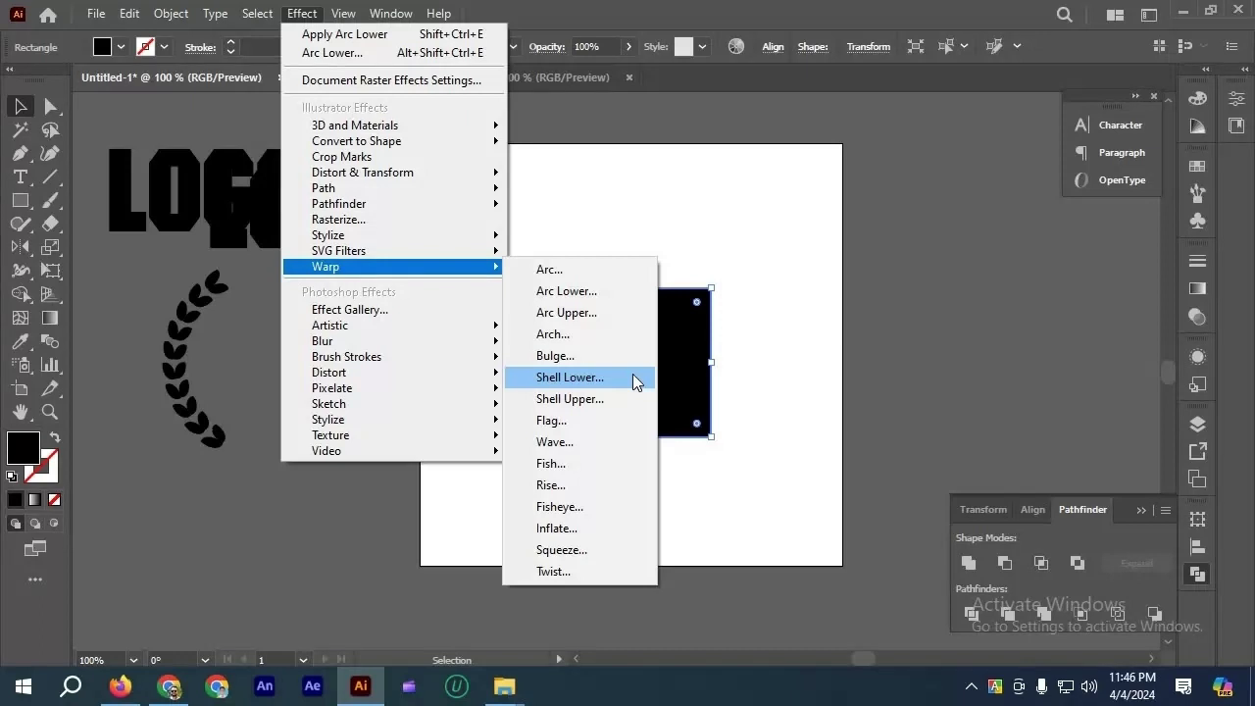
left_click(628, 377)
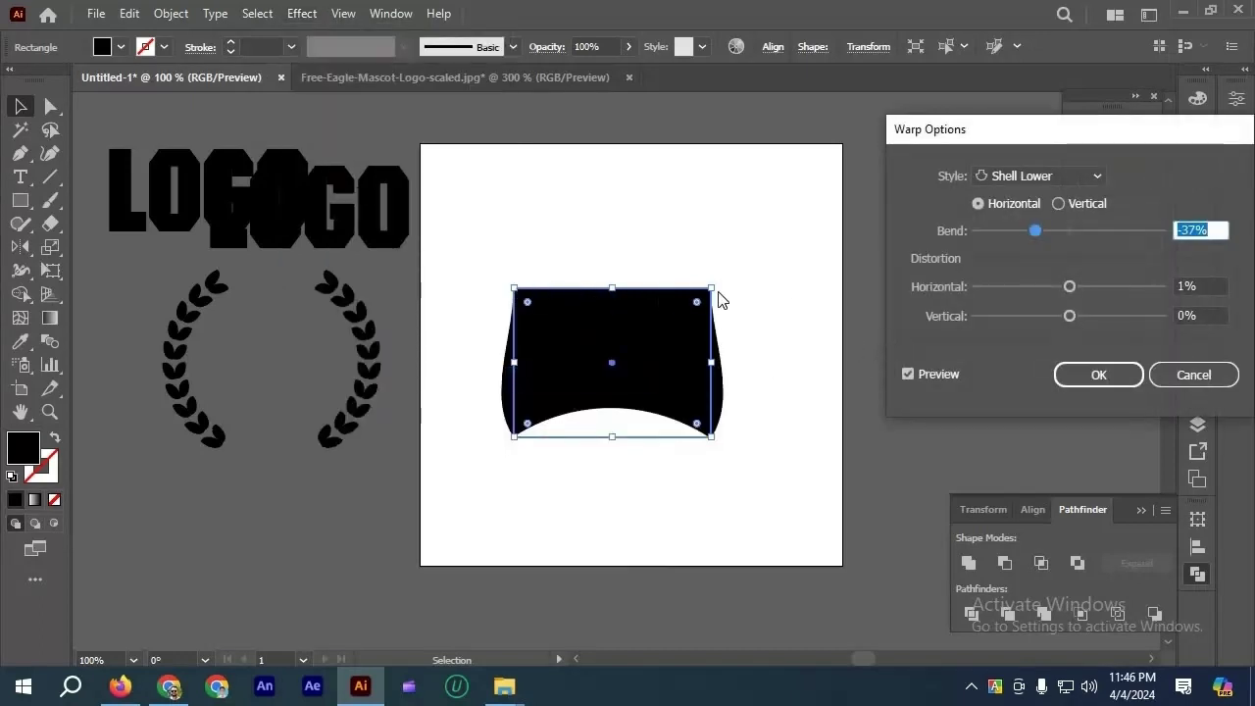
left_click_drag(1093, 232, 1115, 229)
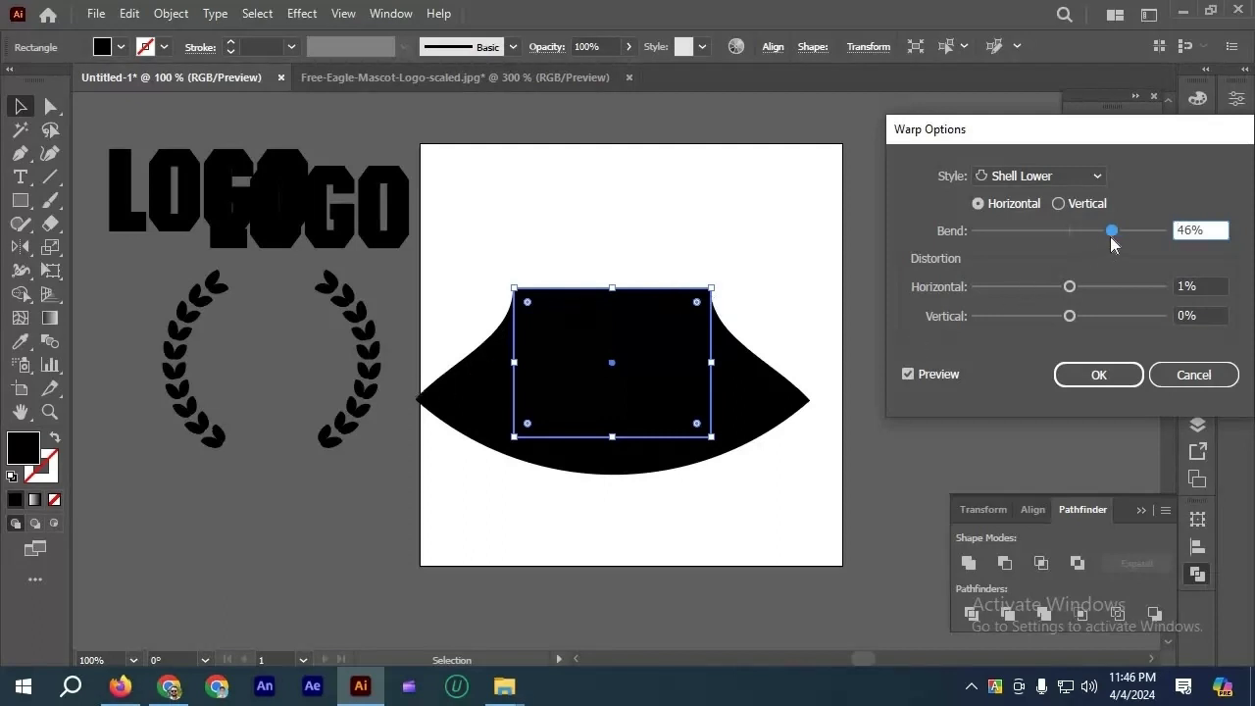
left_click_drag(1117, 232, 1021, 229)
left_click(1065, 205)
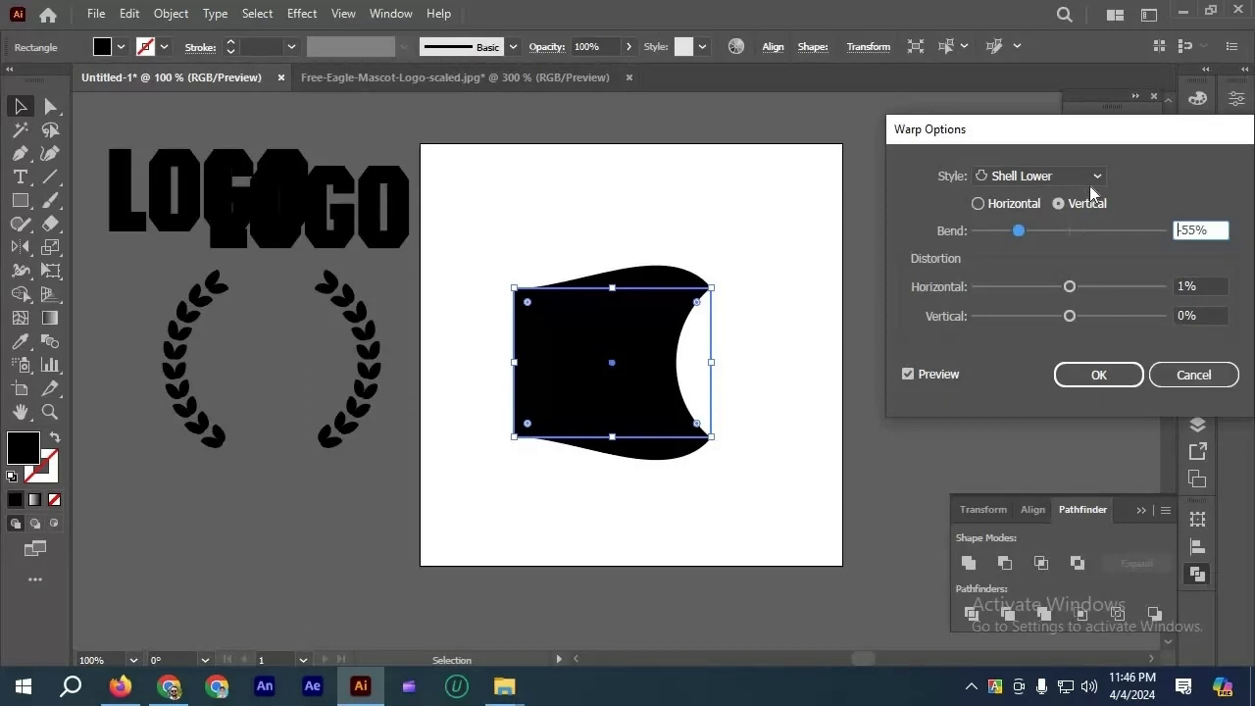
Change the warp style to Shell Upper with horizontal orientation and try bends of 30%, 35%, 27% and 4%.
left_click(1041, 176)
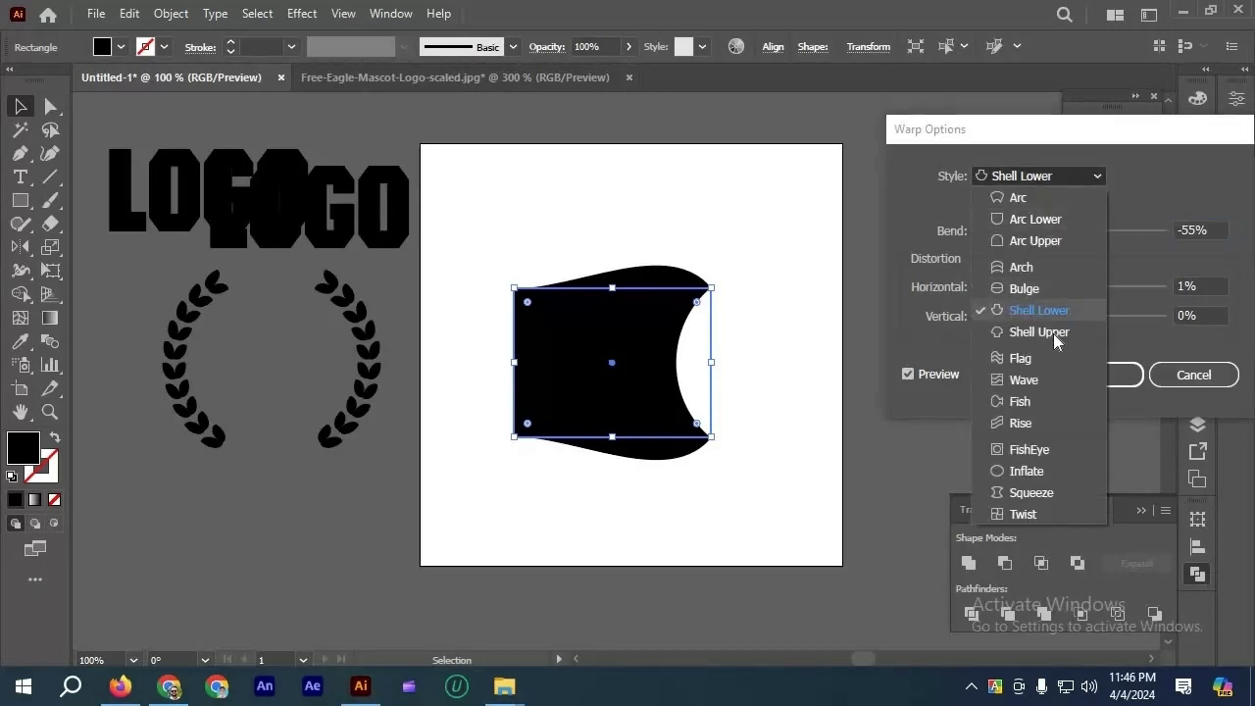
left_click(1054, 334)
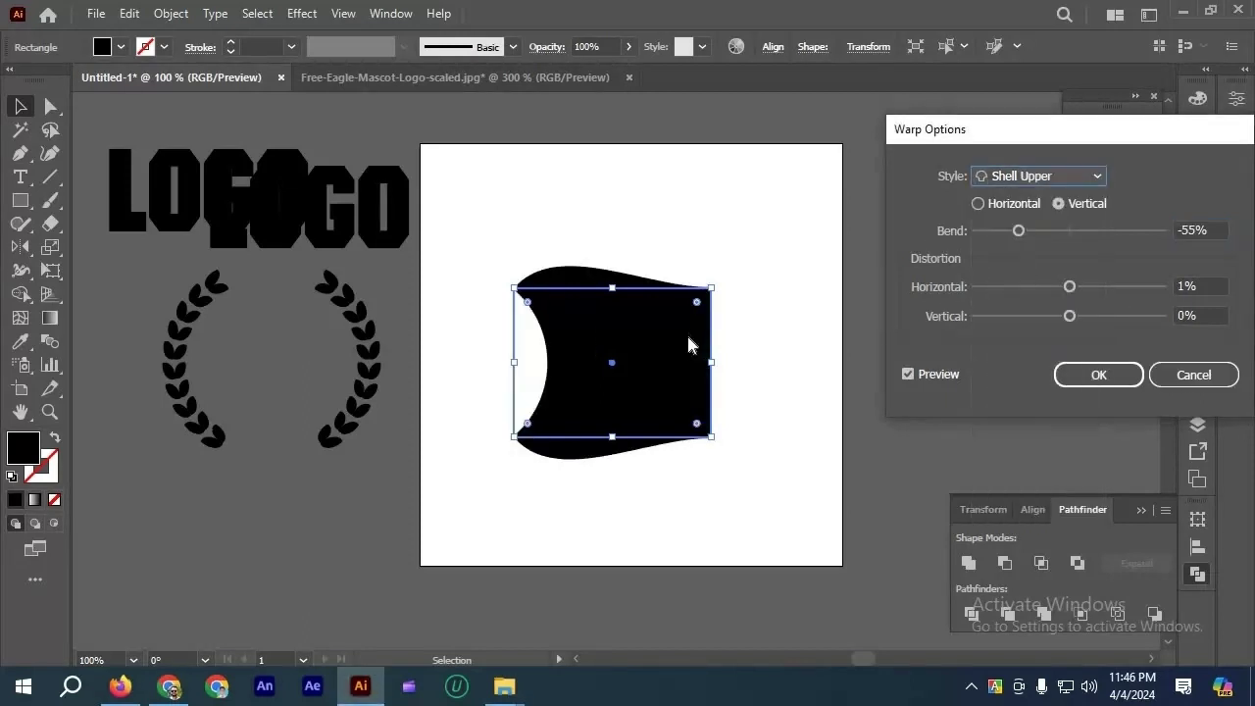
left_click(1016, 203)
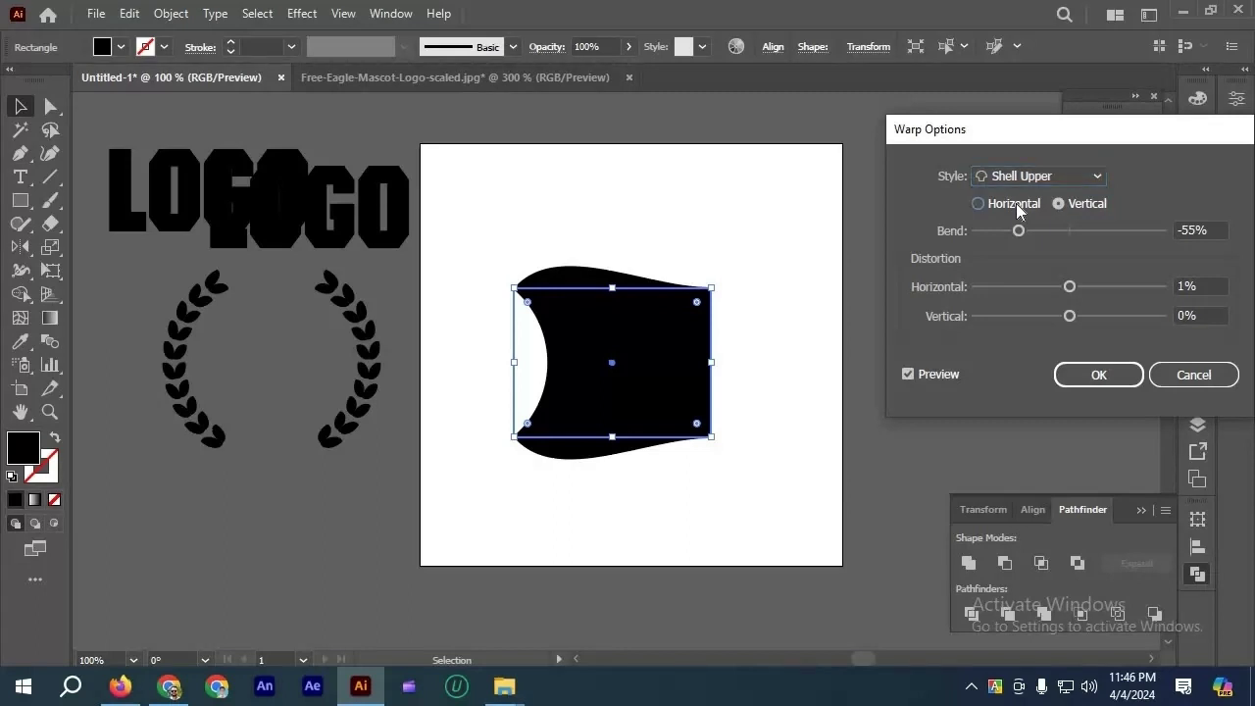
left_click(1083, 238)
left_click(1098, 238)
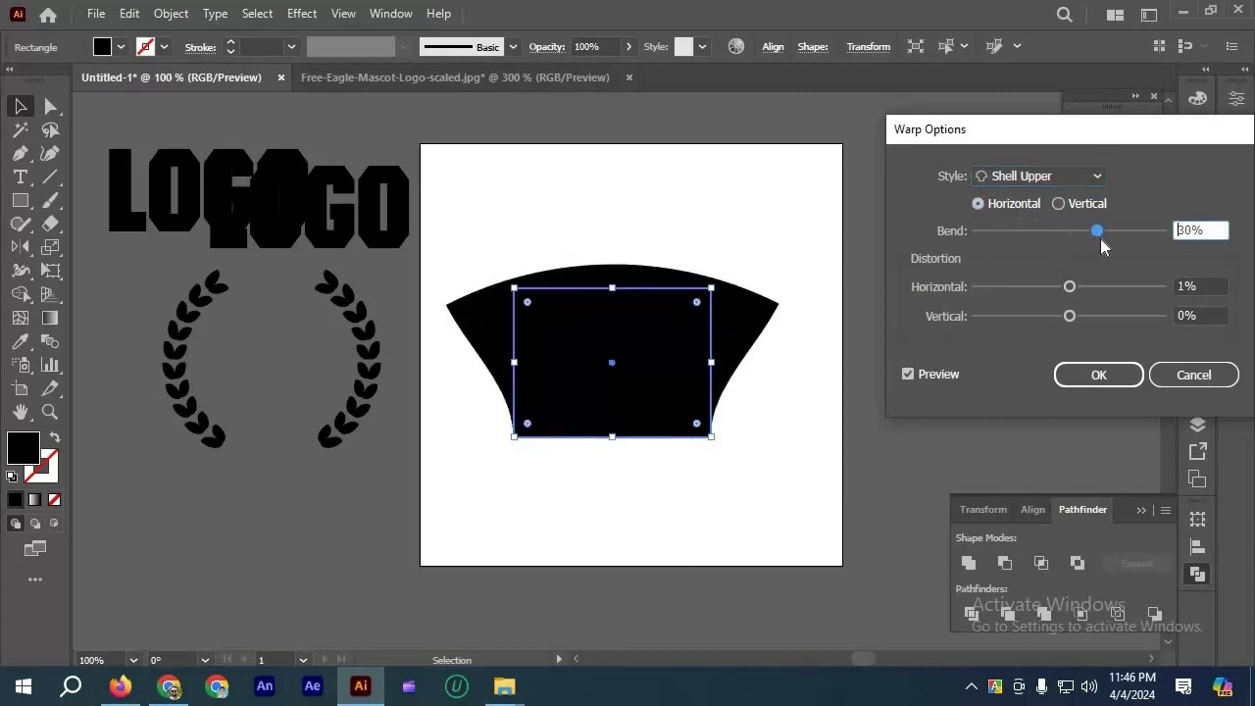
left_click(1102, 238)
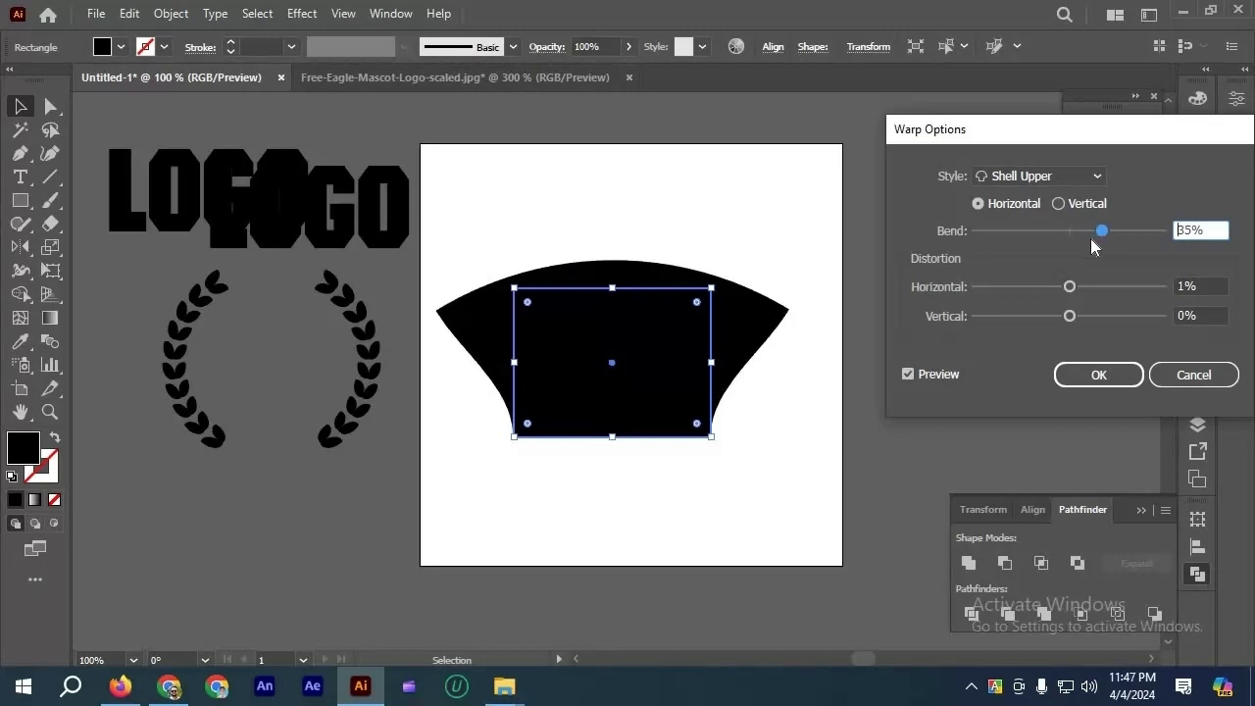
left_click(1091, 239)
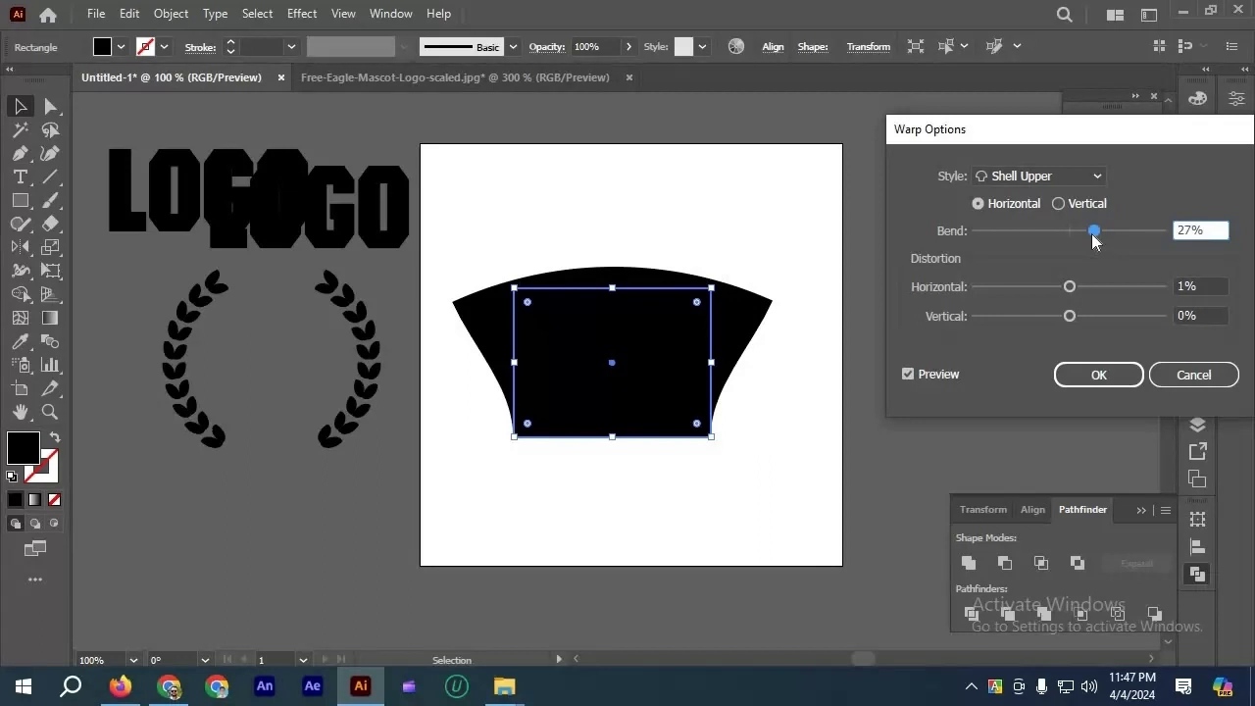
left_click(1055, 230)
mouse_move(1055, 230)
left_mouse_down()
mouse_move(1003, 225)
mouse_move(1068, 243)
left_mouse_up()
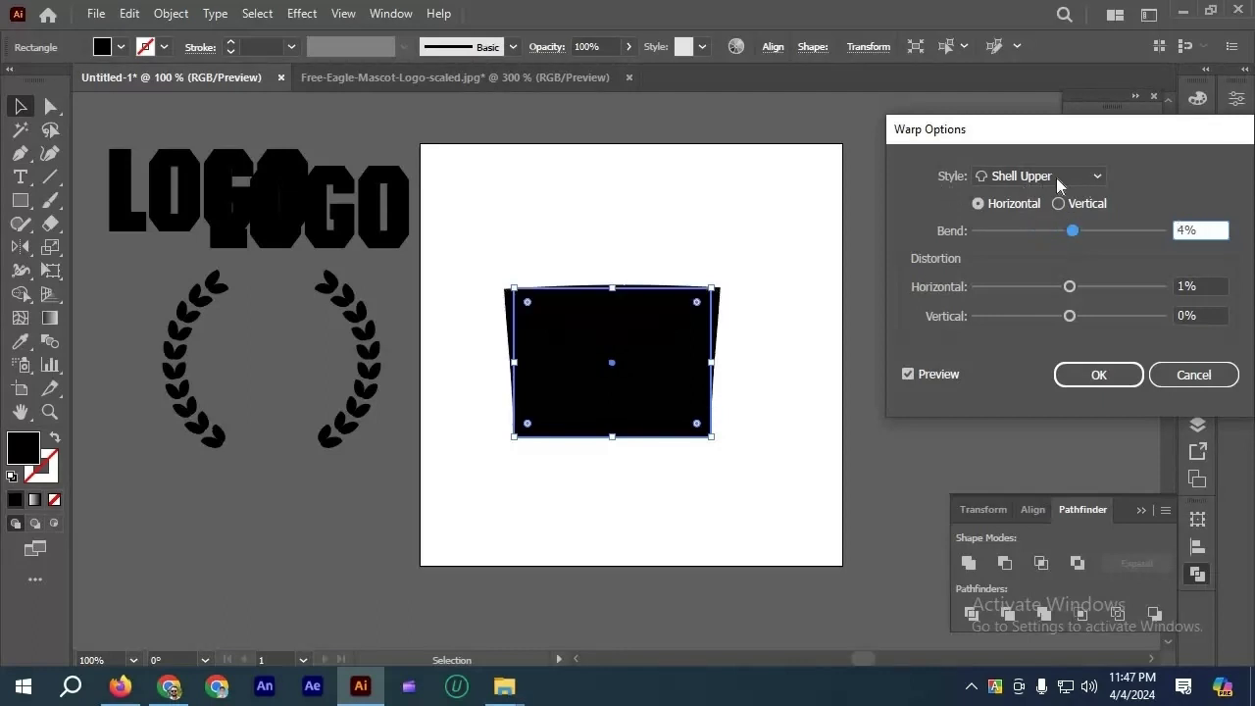
Try the Flag warp style on the rectangle and cancel the effect.
left_click(1098, 174)
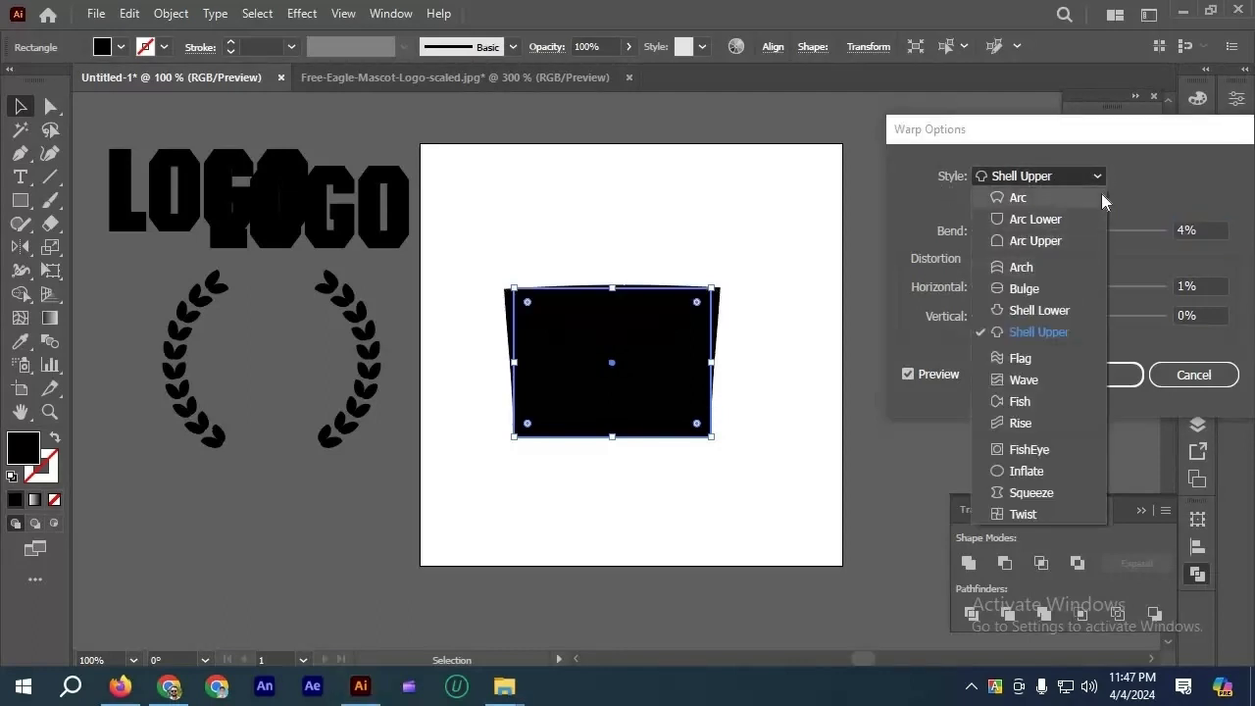
left_click(1047, 359)
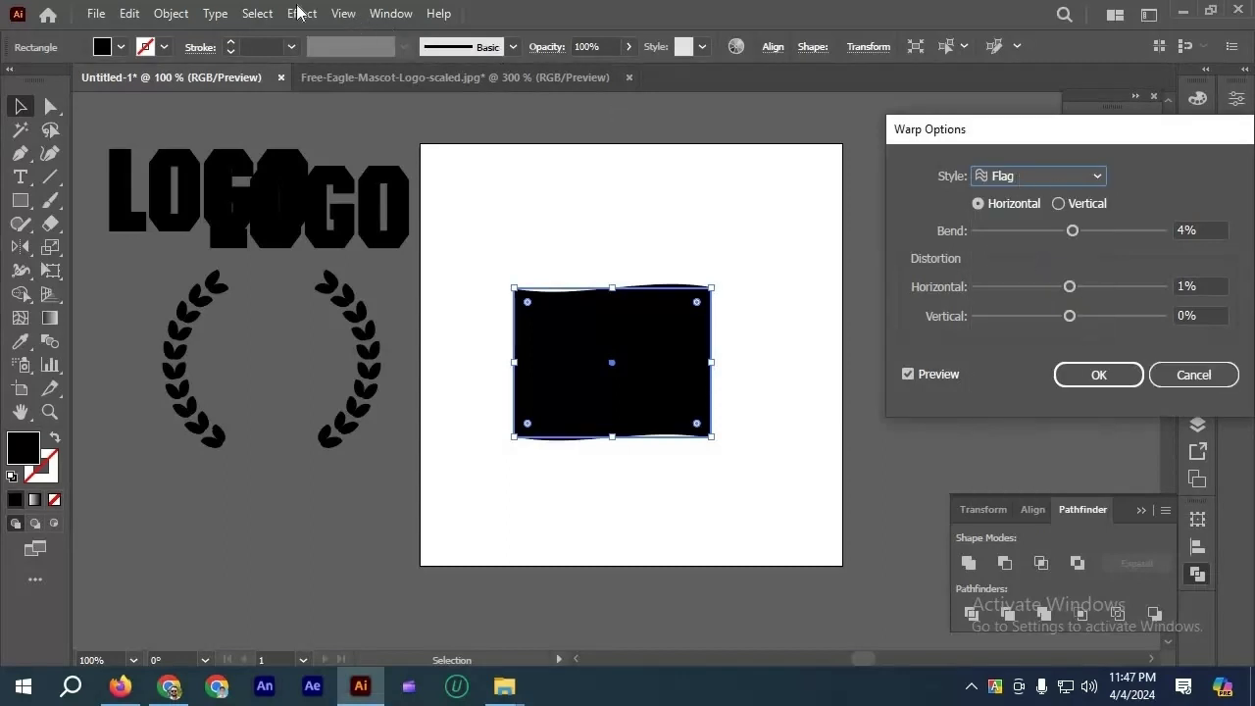
key("Escape")
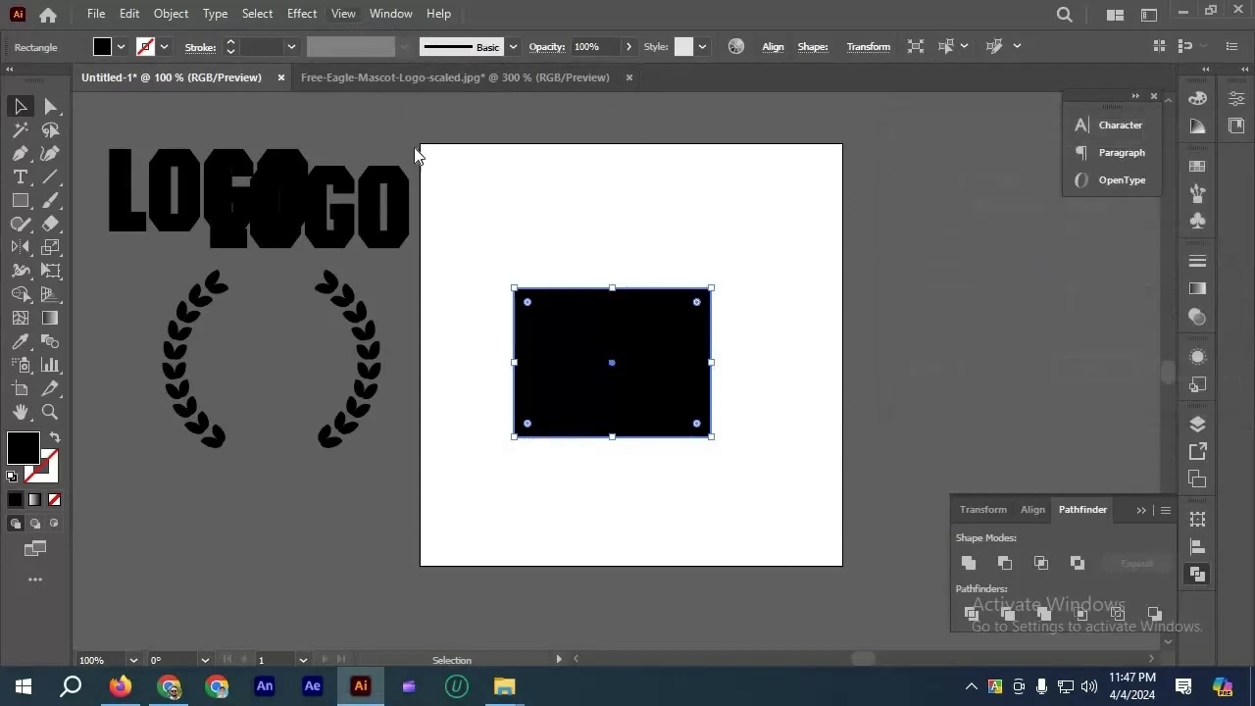
Move the black rectangle up and to the left on the artboard and widen it slightly.
left_click(302, 12)
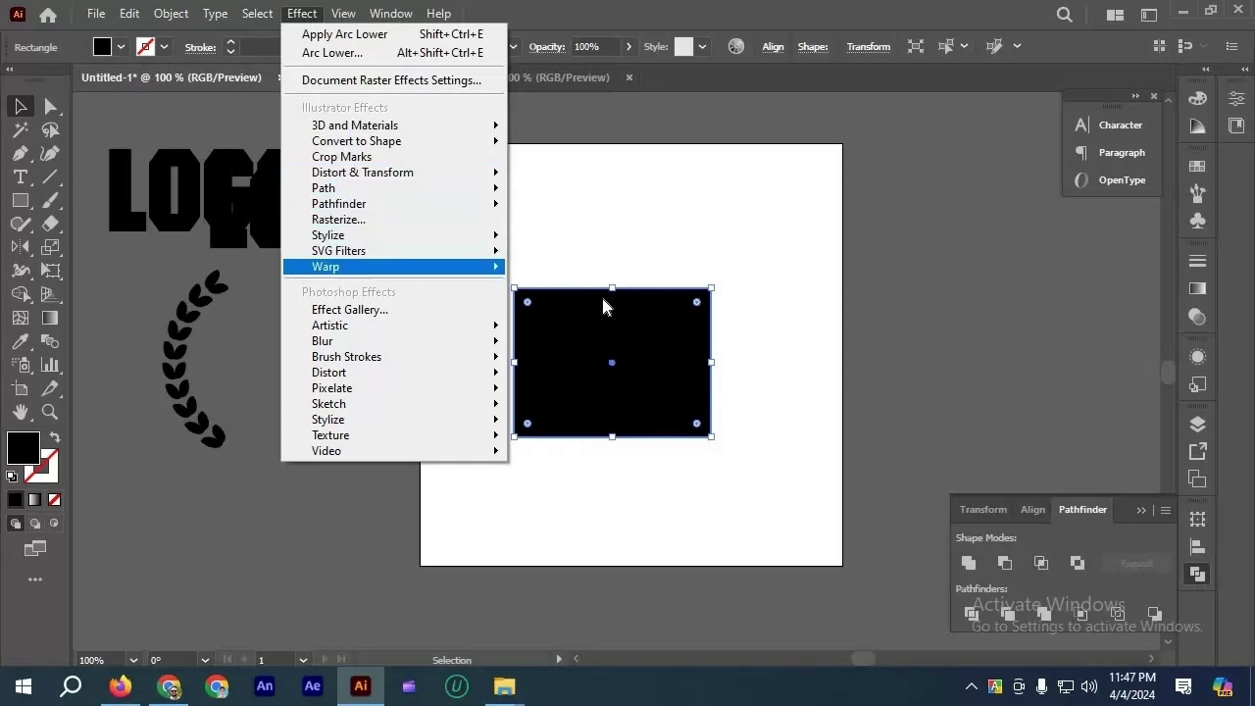
mouse_move(412, 266)
left_click(594, 235)
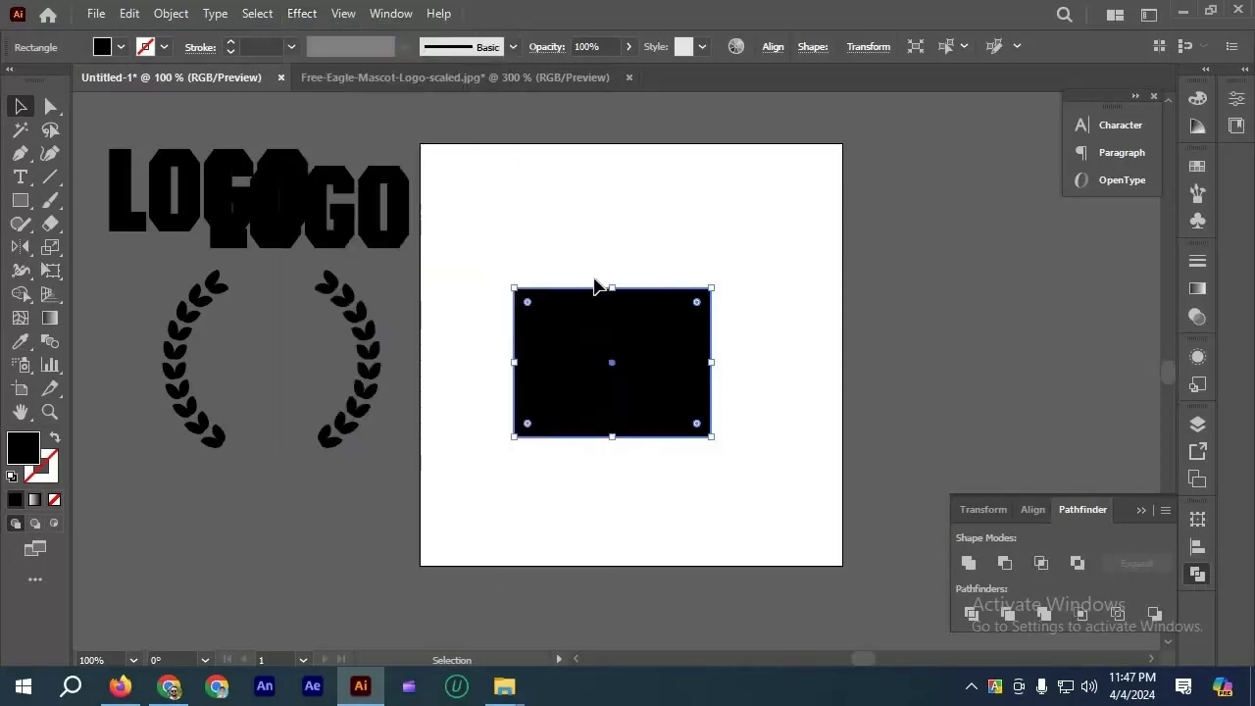
left_click_drag(657, 316, 703, 315)
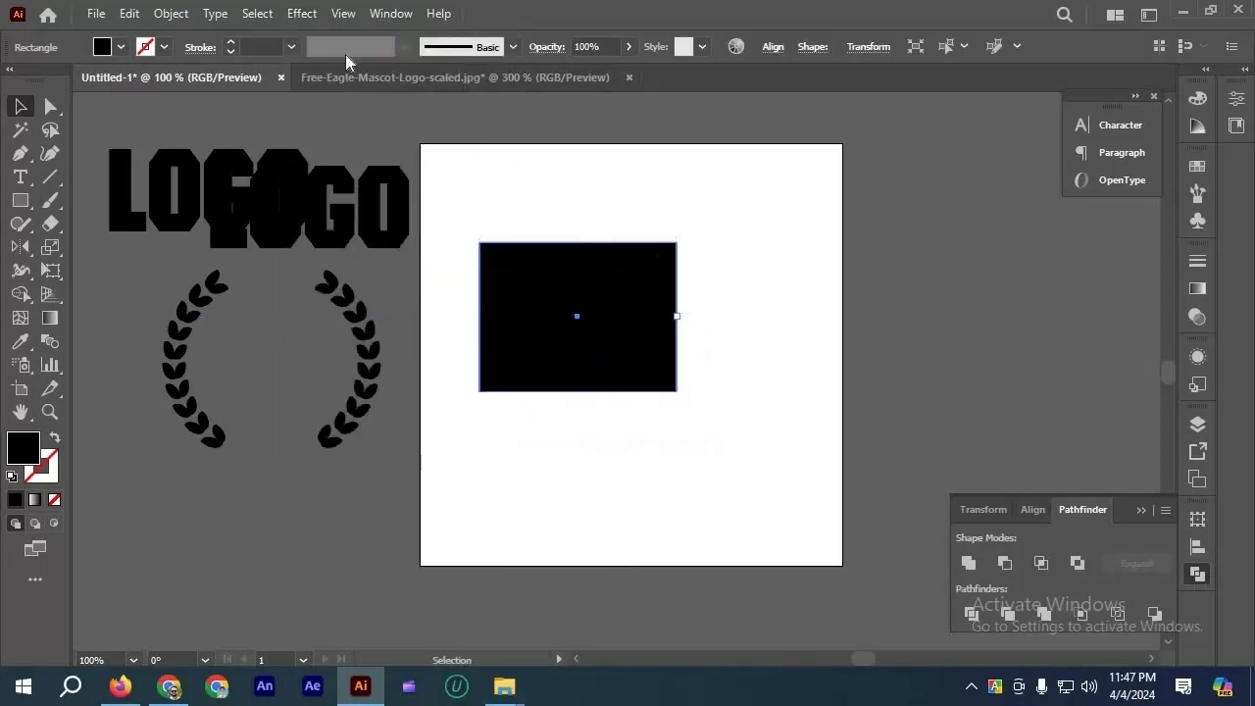
Start a warp on the widened rectangle using the Flag style with horizontal orientation and a -27% bend.
left_click(302, 13)
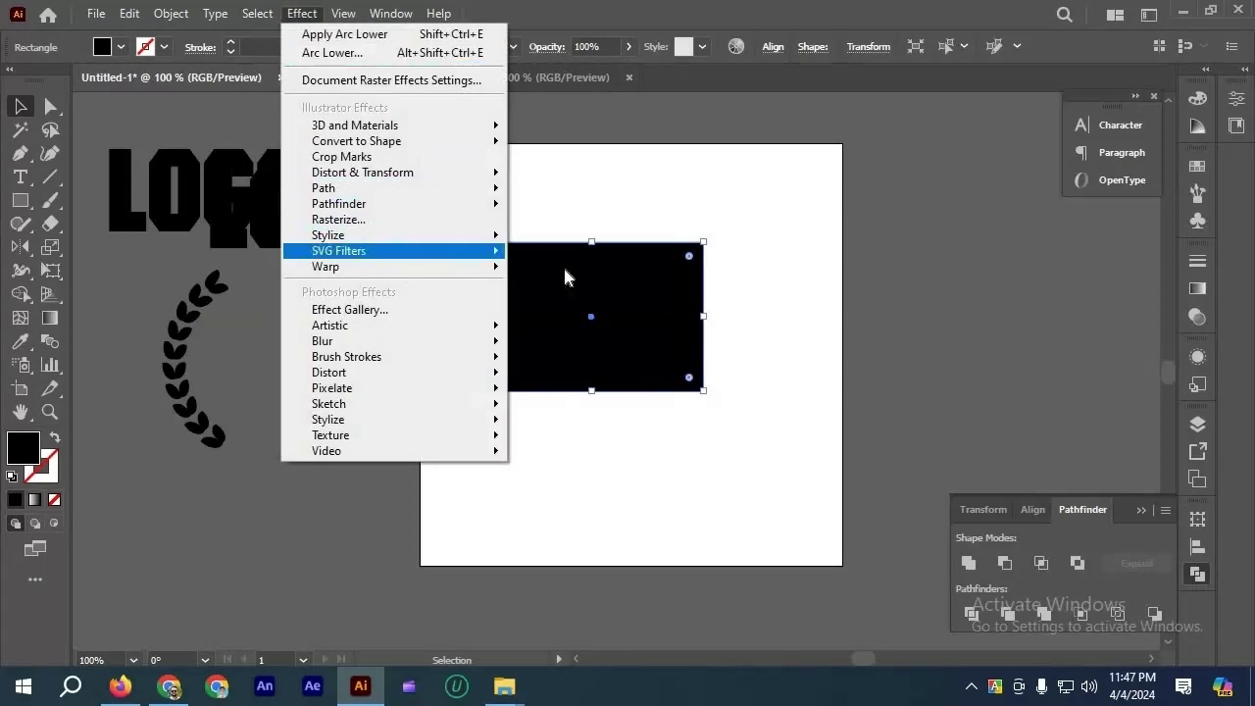
mouse_move(359, 267)
key("Return")
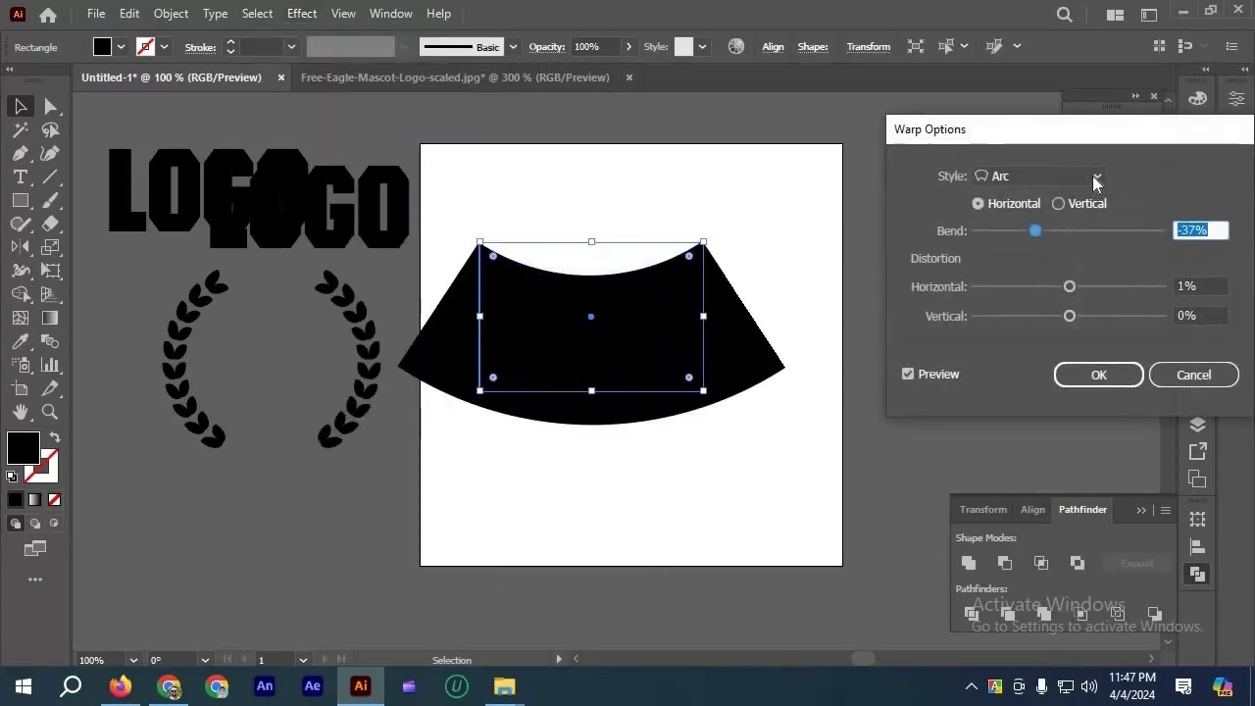
left_click(1098, 175)
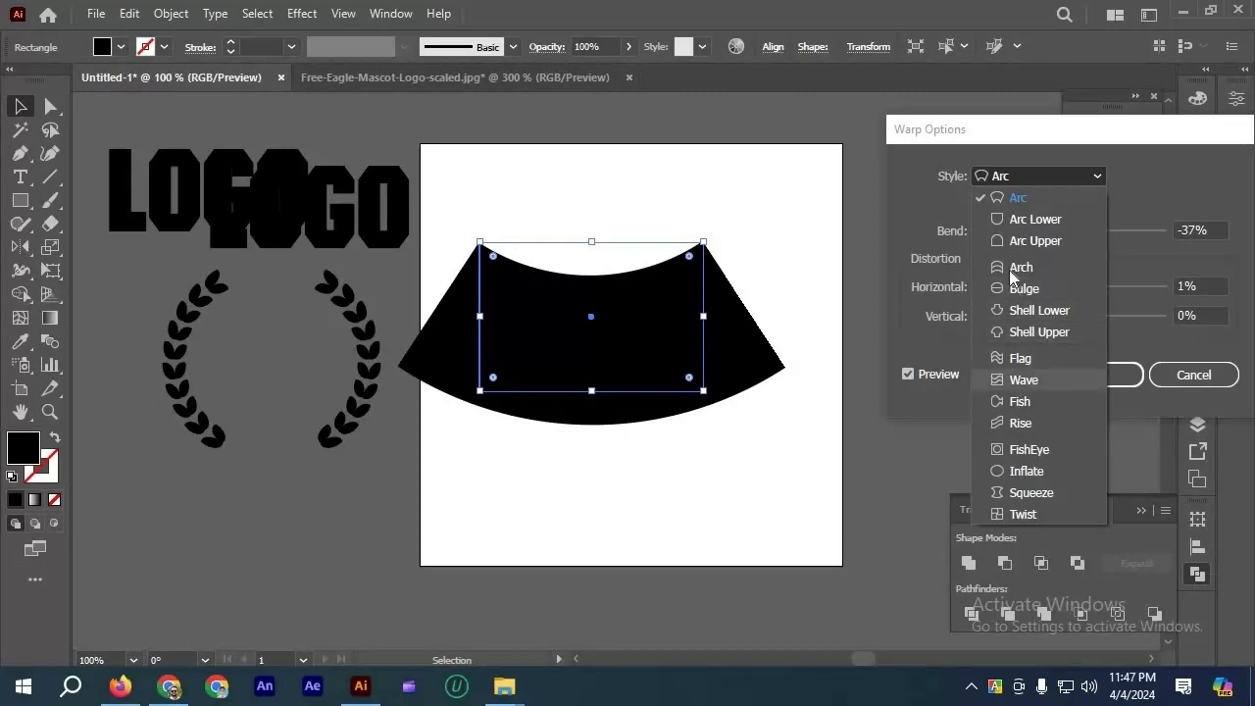
left_click(1028, 359)
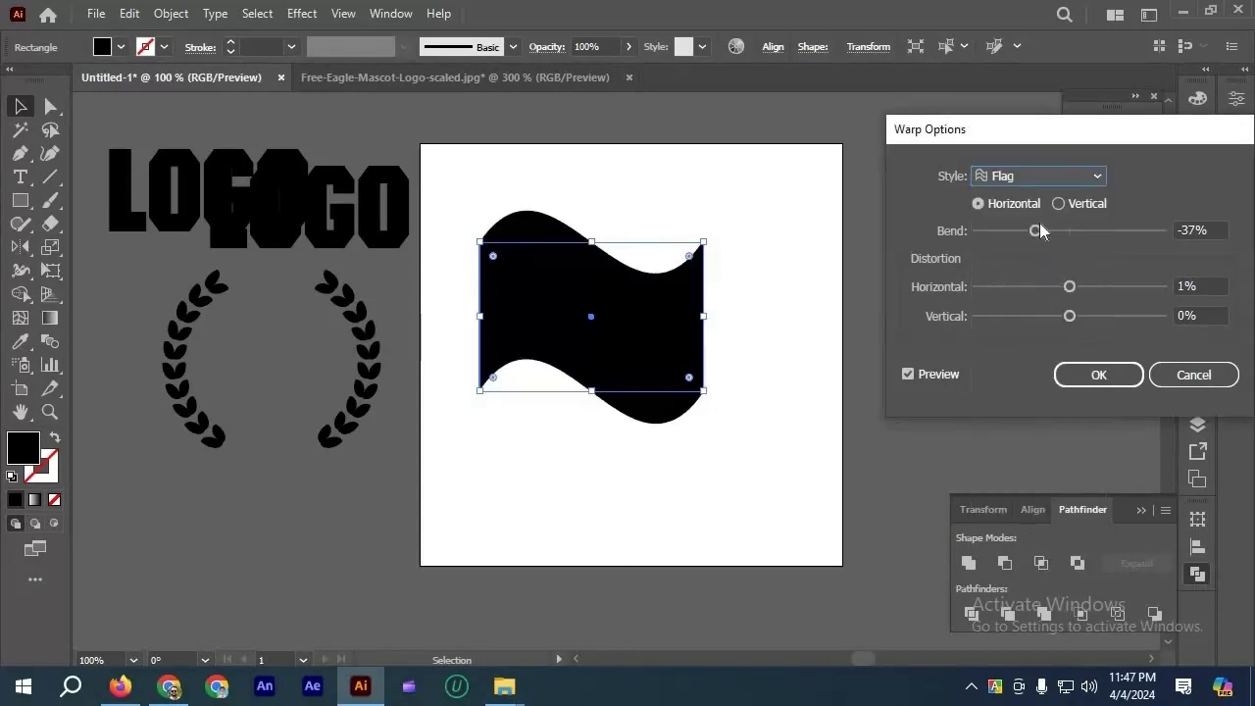
mouse_move(1040, 225)
left_mouse_down()
mouse_move(1119, 228)
mouse_move(1043, 231)
left_mouse_up()
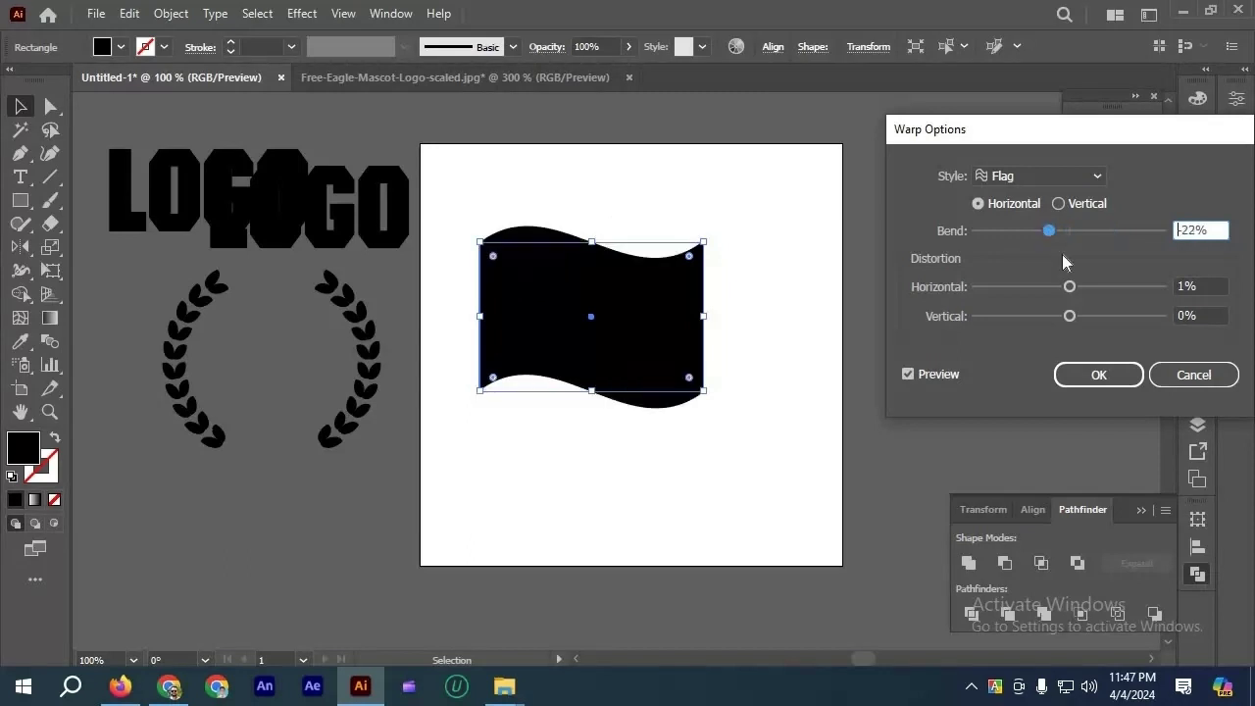
Try different distortions on the Flag warp, set -1% horizontal and 2% vertical distortion, and switch to vertical orientation.
left_click(1082, 317)
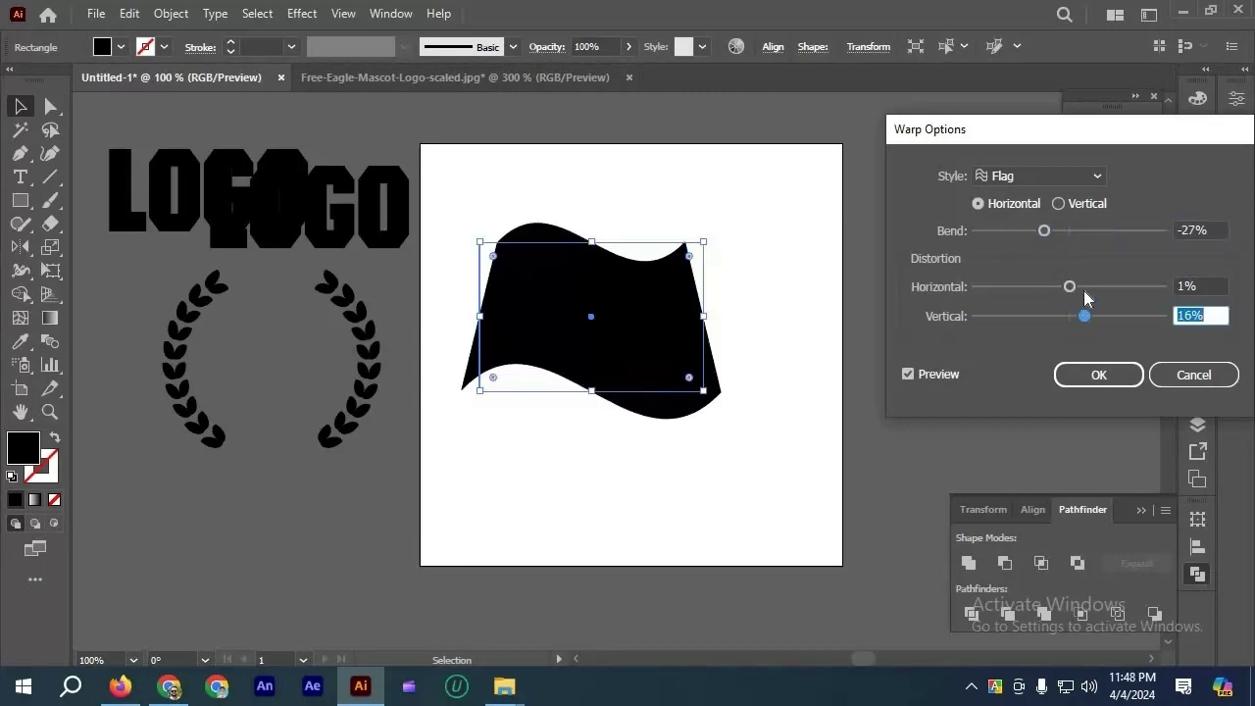
left_click_drag(1084, 291, 1089, 301)
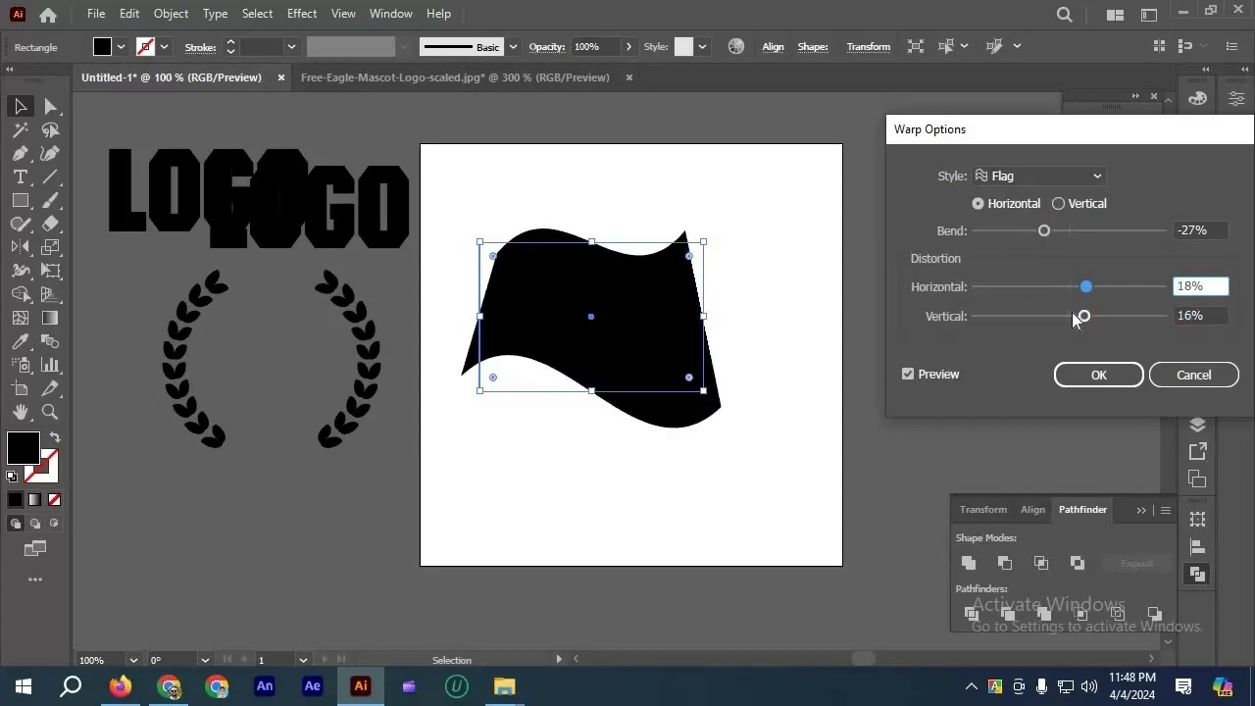
left_click(1071, 316)
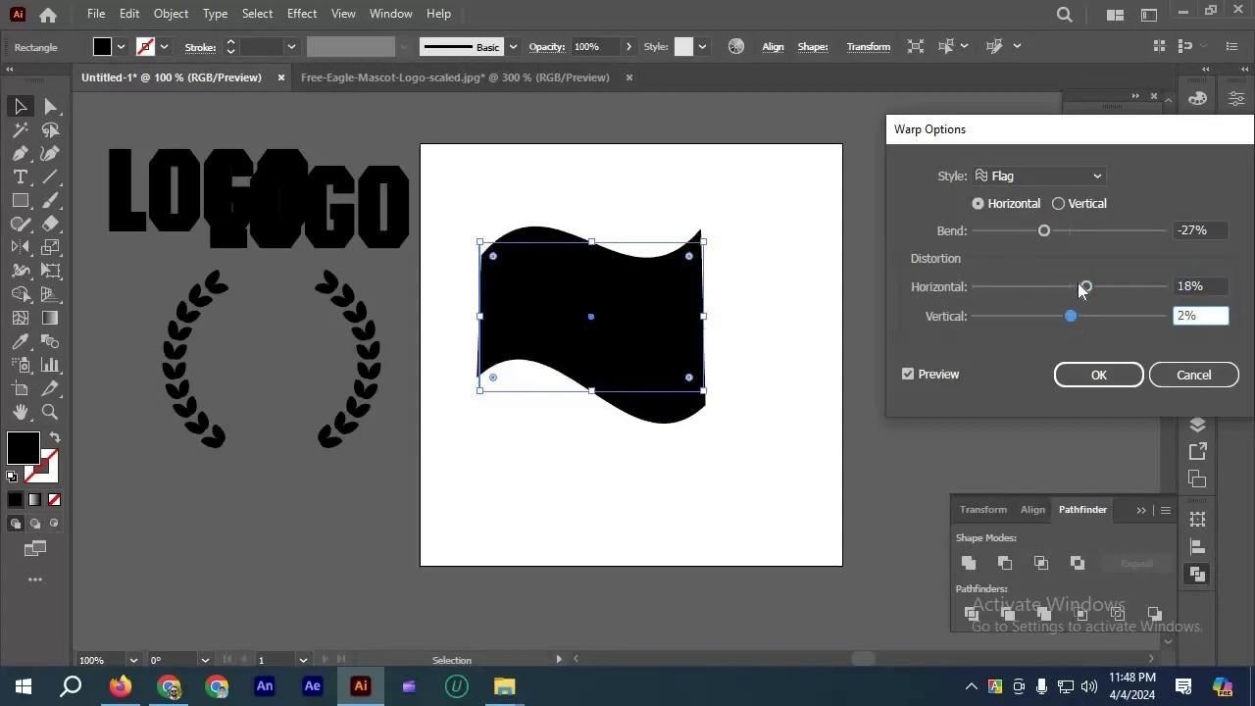
left_click(1048, 287)
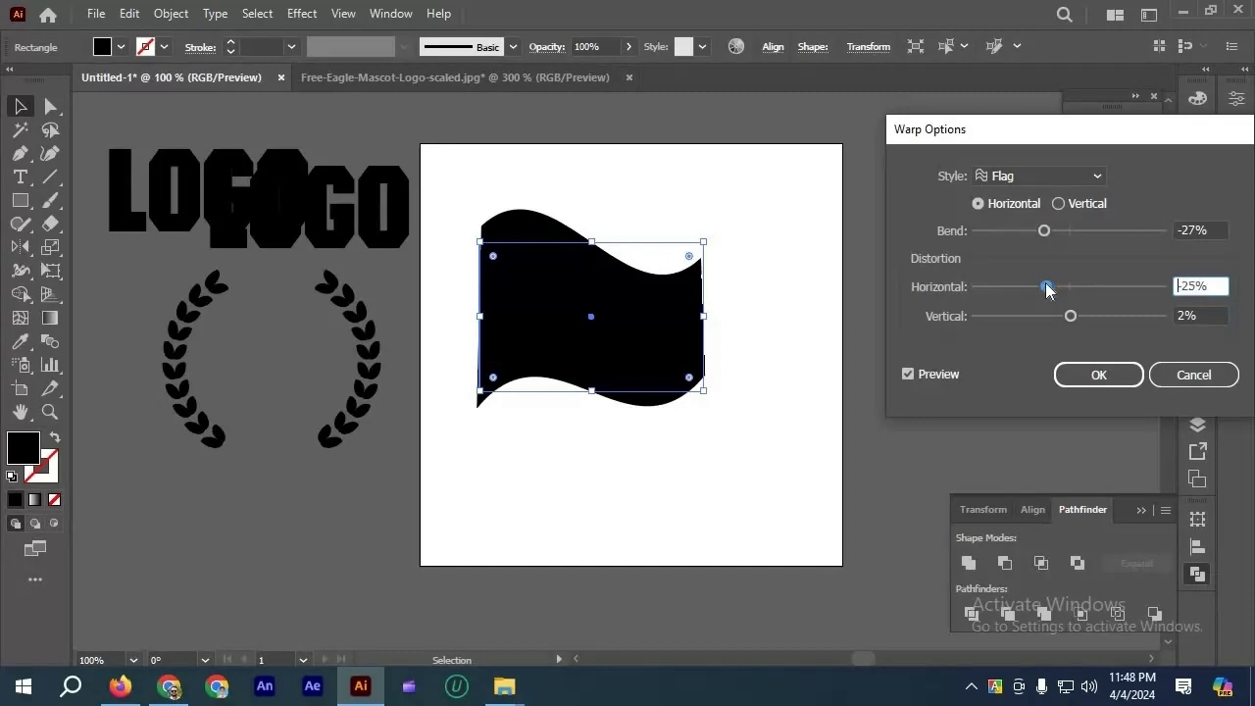
left_click(1047, 284)
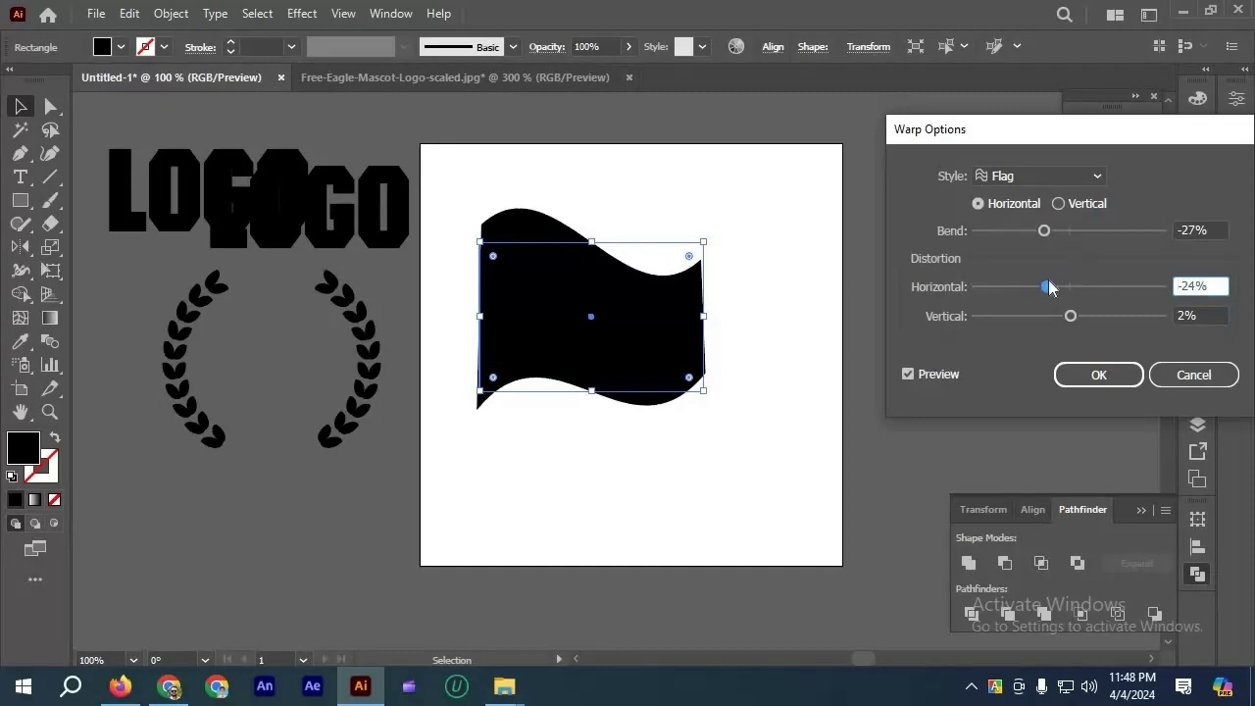
left_click(1070, 287)
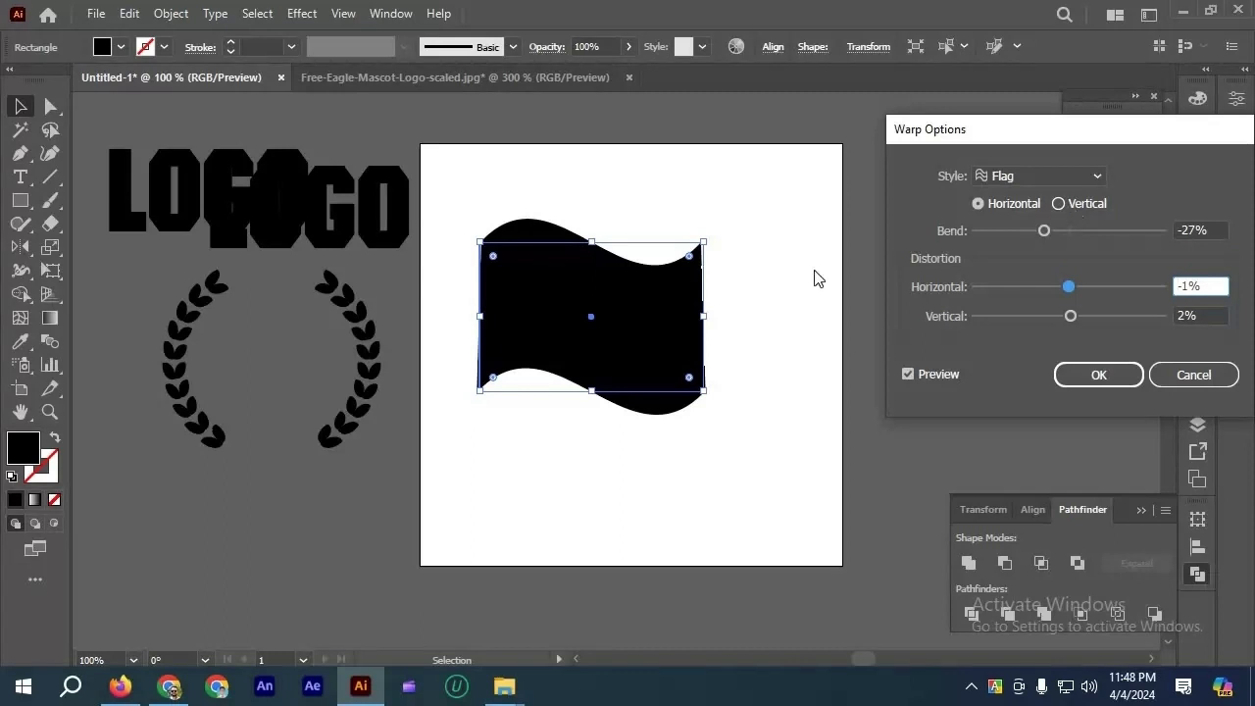
left_click(1072, 206)
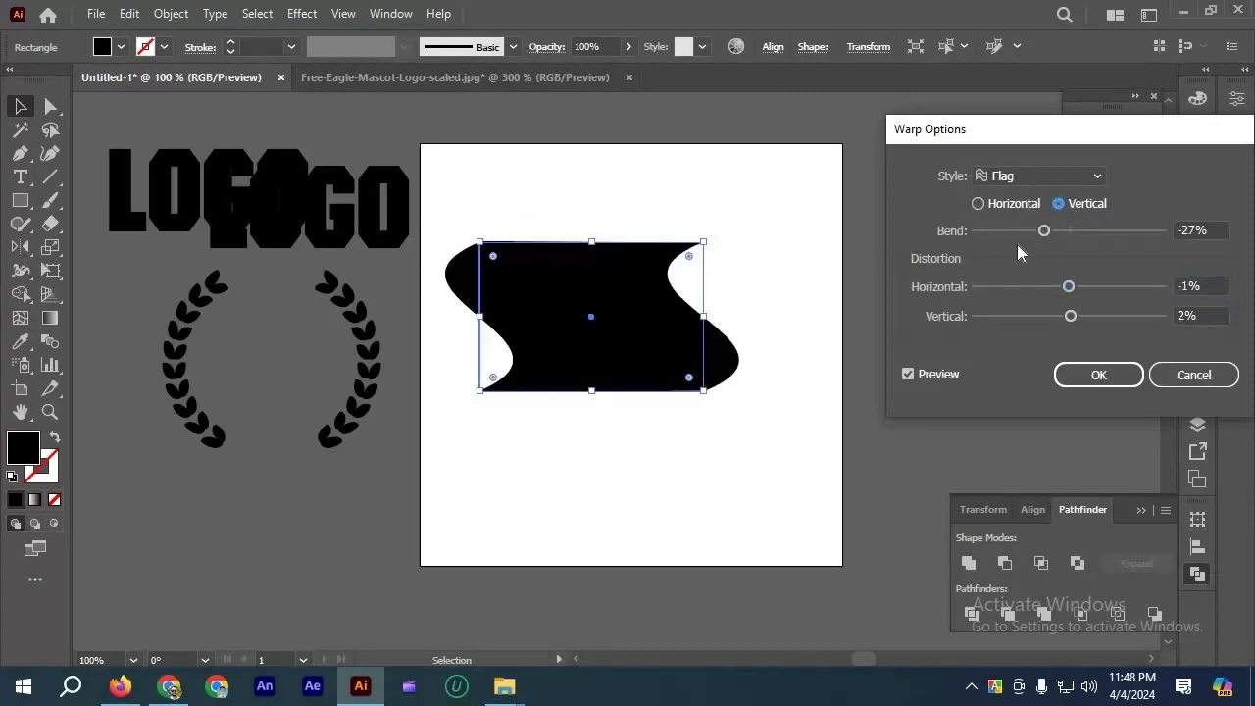
Reduce the vertical Flag warp's bend to 1%, and switch to the Wave style with horizontal orientation.
left_click_drag(1082, 232, 1096, 233)
left_click(1071, 232)
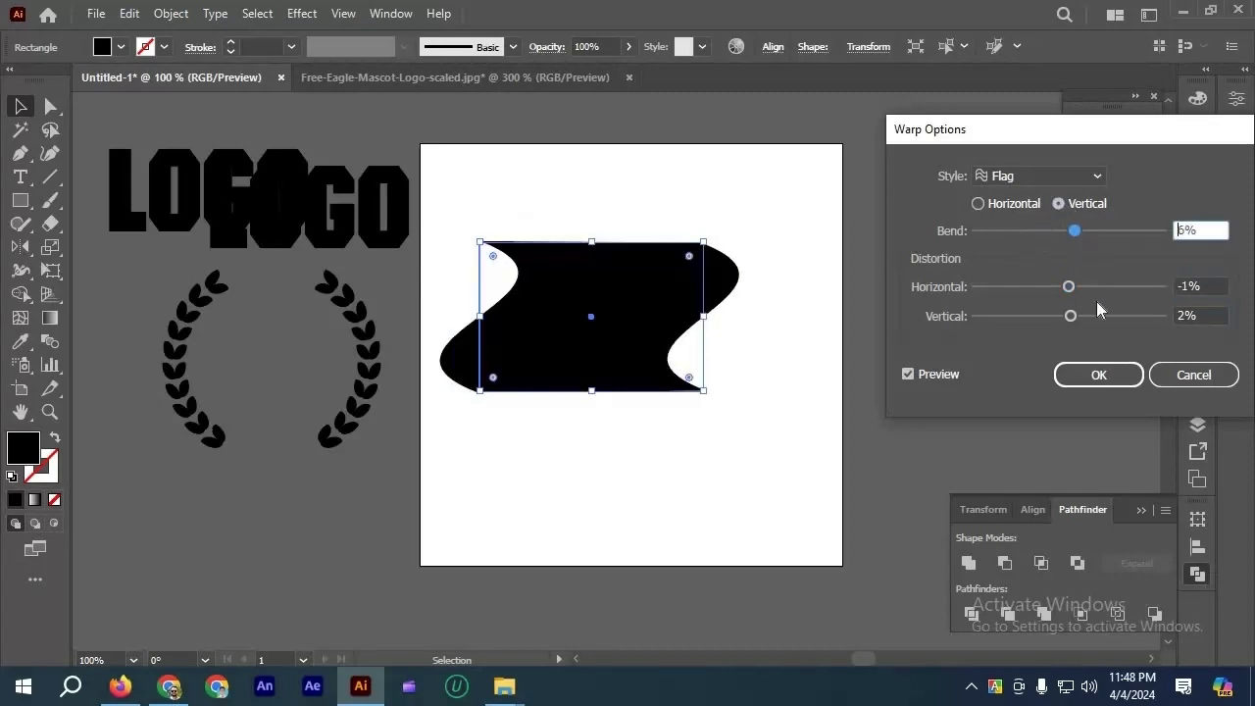
left_click(1088, 175)
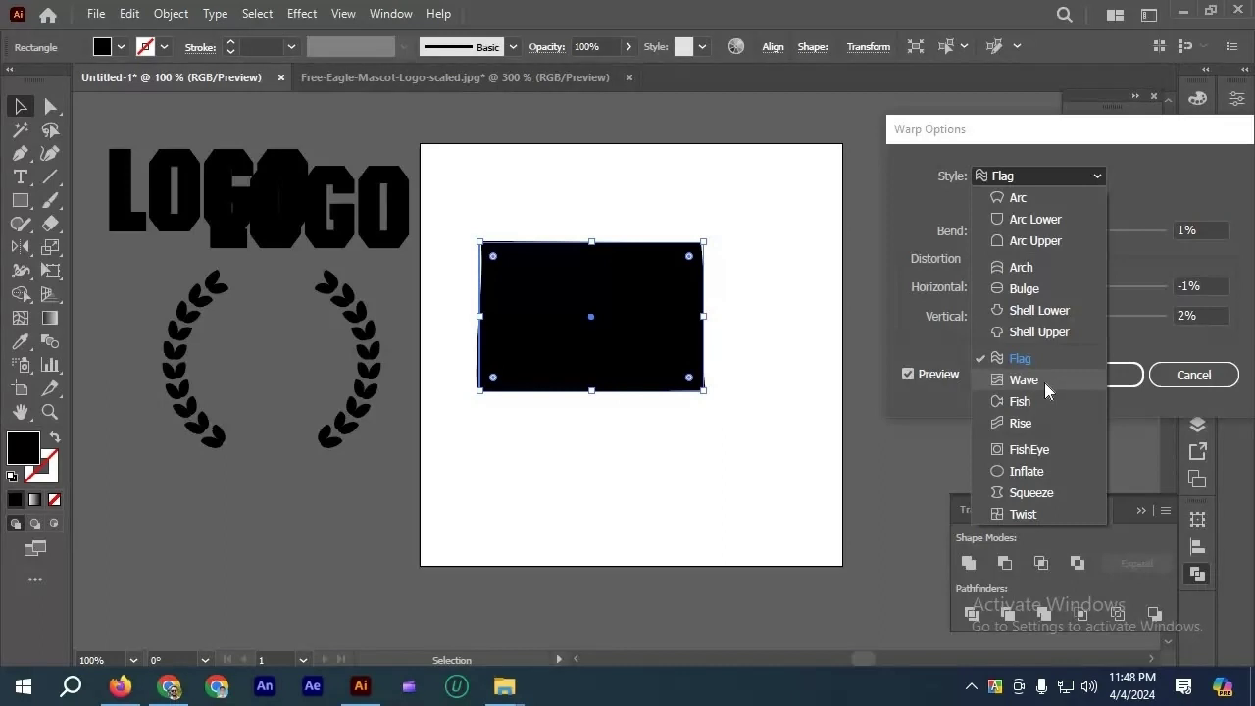
left_click(1044, 382)
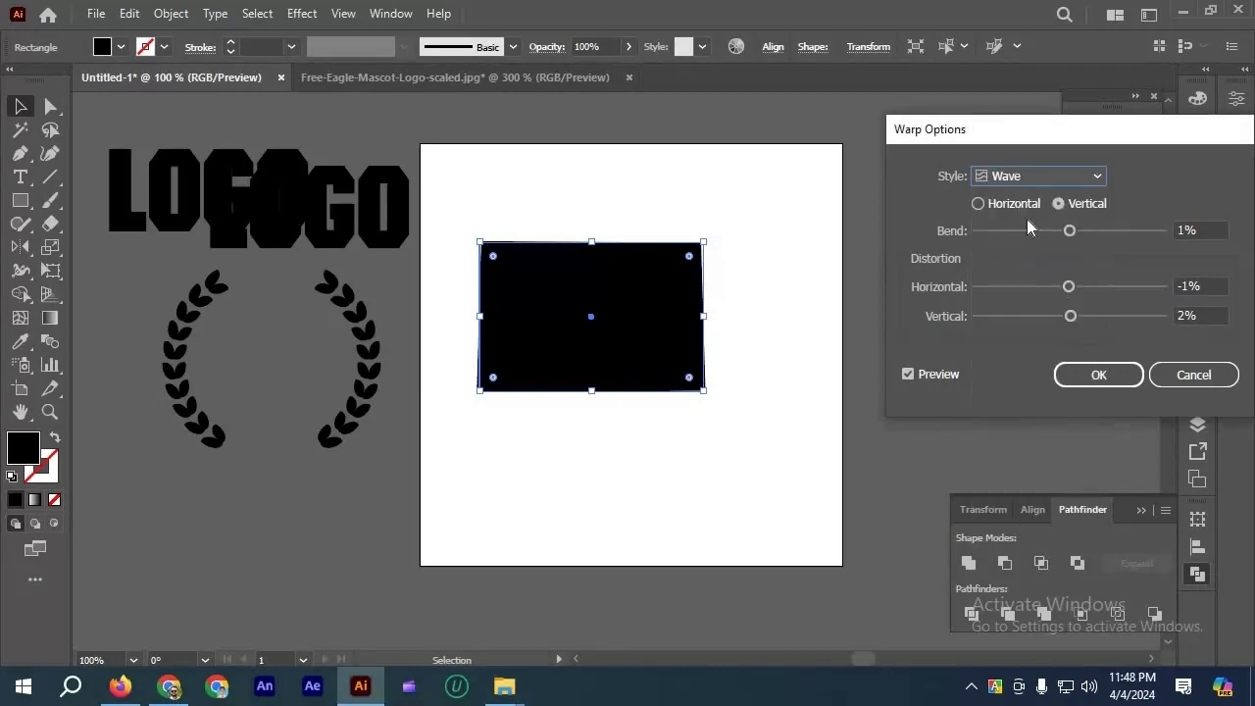
left_click(1020, 207)
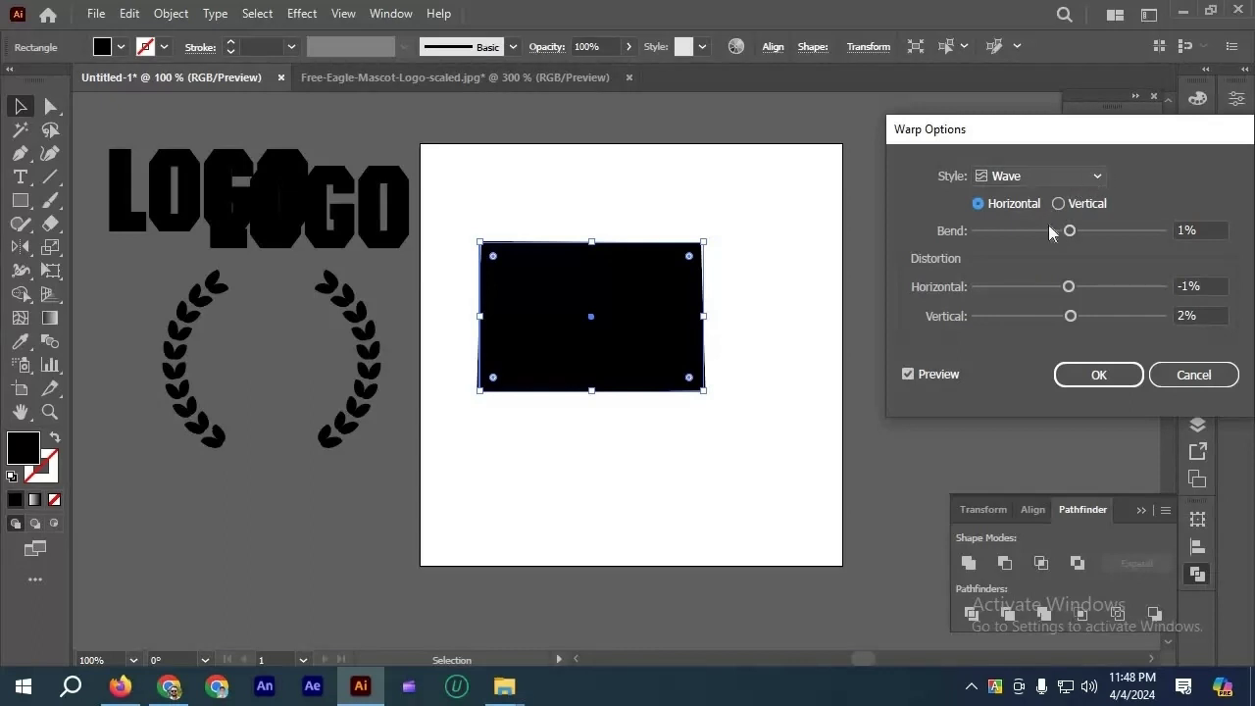
Compare the horizontal Flag and Wave warp styles on the rectangle at a 100% bend.
left_click(1039, 176)
left_click(1020, 359)
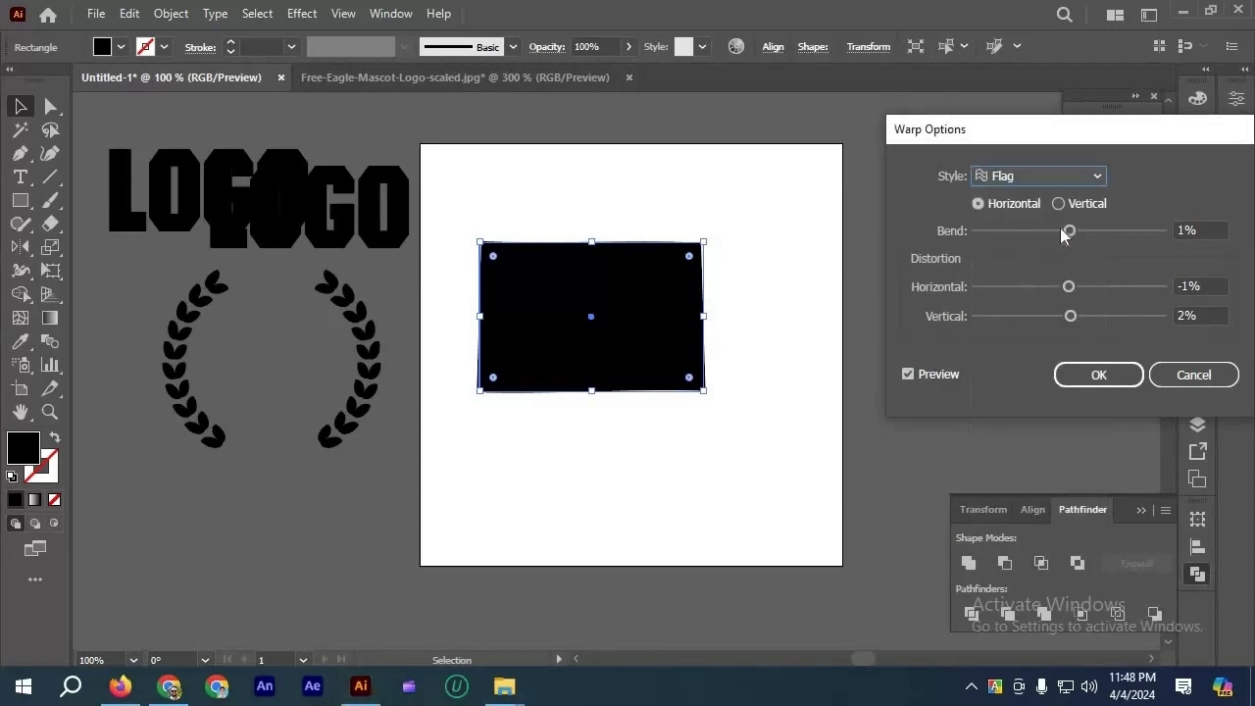
left_click(1167, 232)
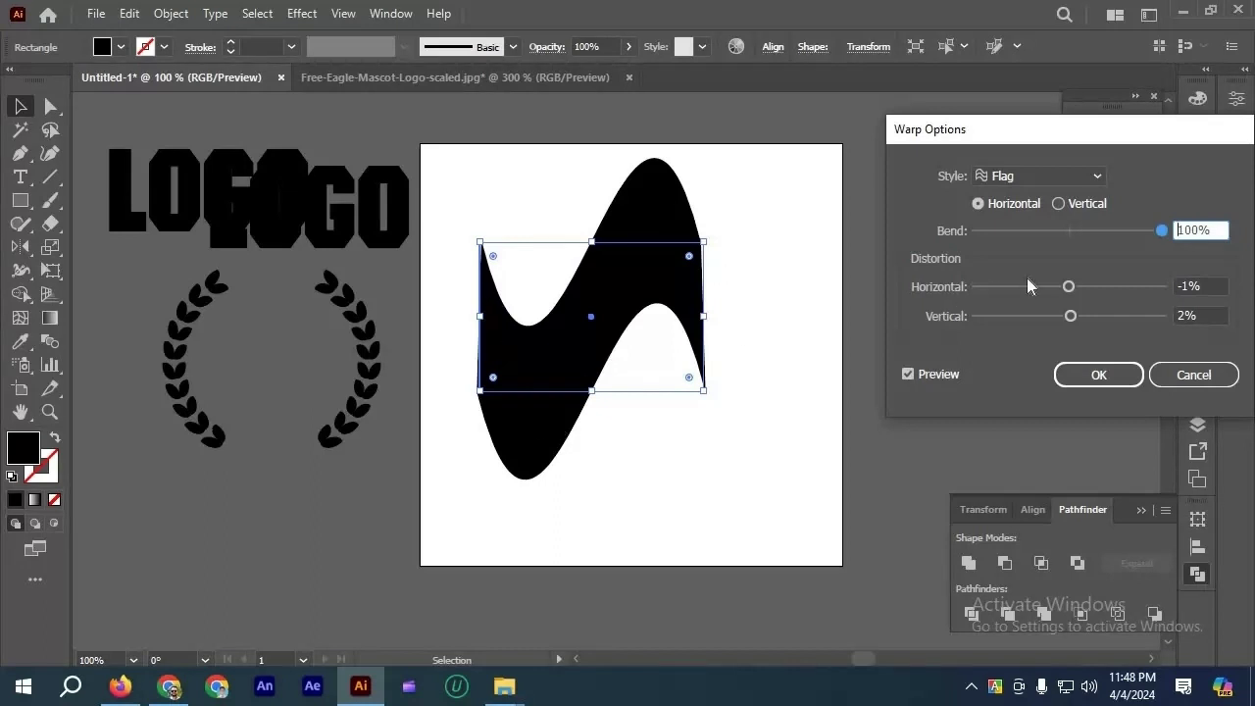
left_click(1039, 177)
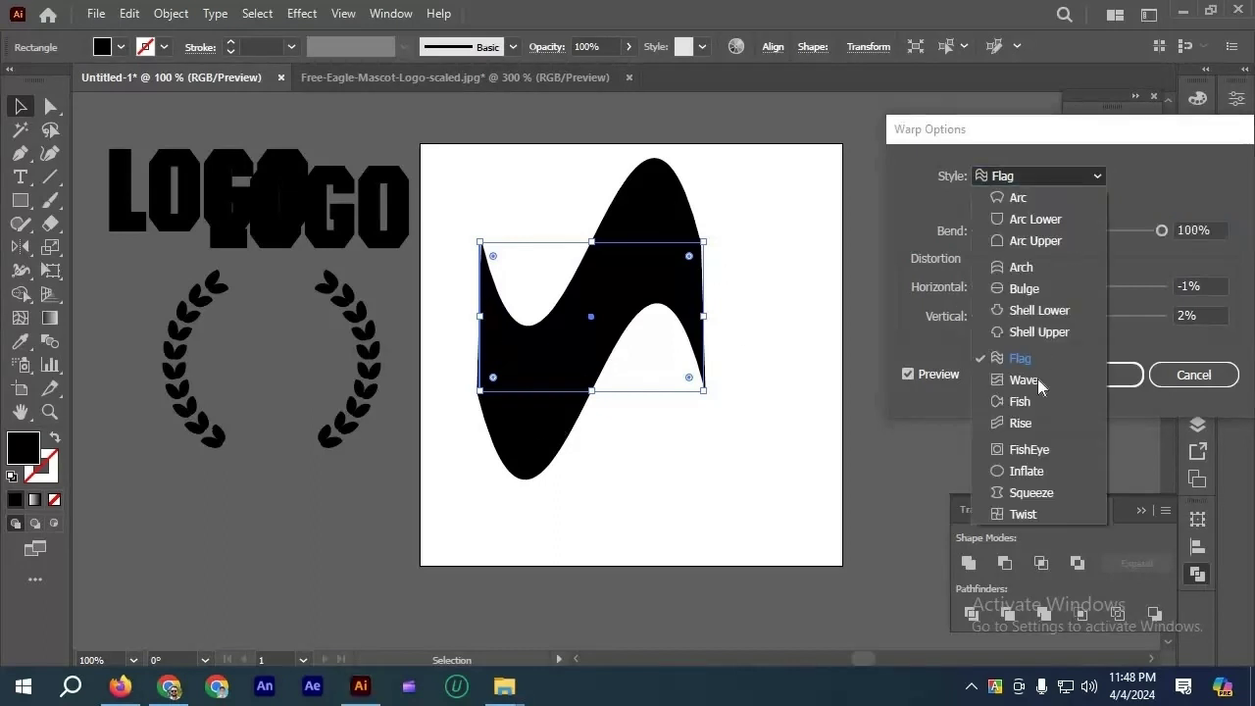
left_click(1038, 379)
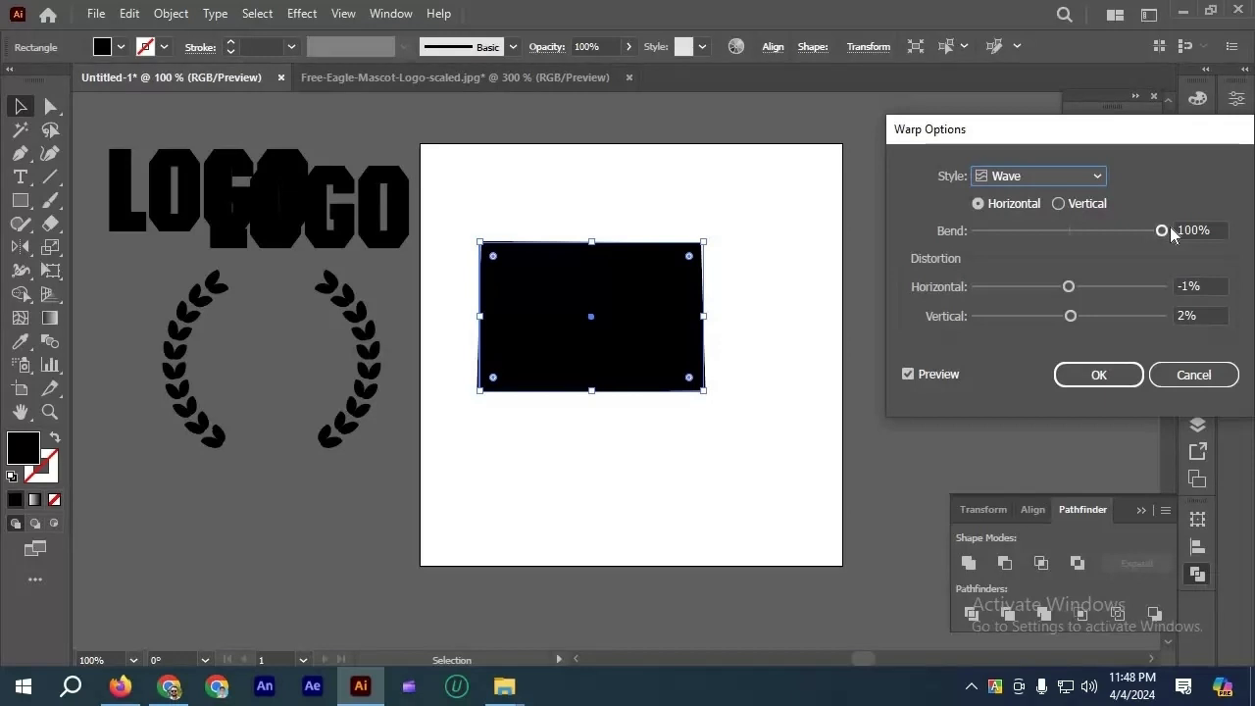
mouse_move(1162, 231)
left_mouse_down()
mouse_move(1046, 236)
mouse_move(1156, 241)
mouse_move(1170, 229)
left_mouse_up()
left_click(1077, 204)
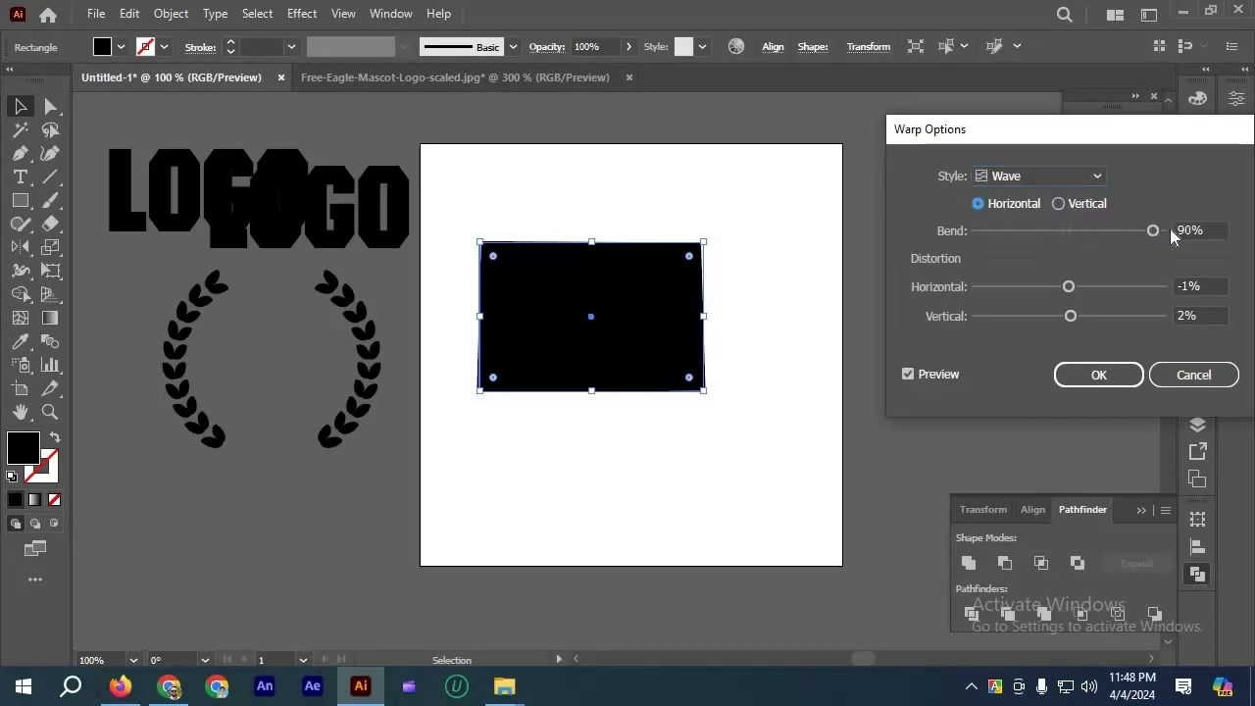
Try different horizontal and vertical distortions on the Wave warp with the preview on, and cancel the effect.
left_click(938, 374)
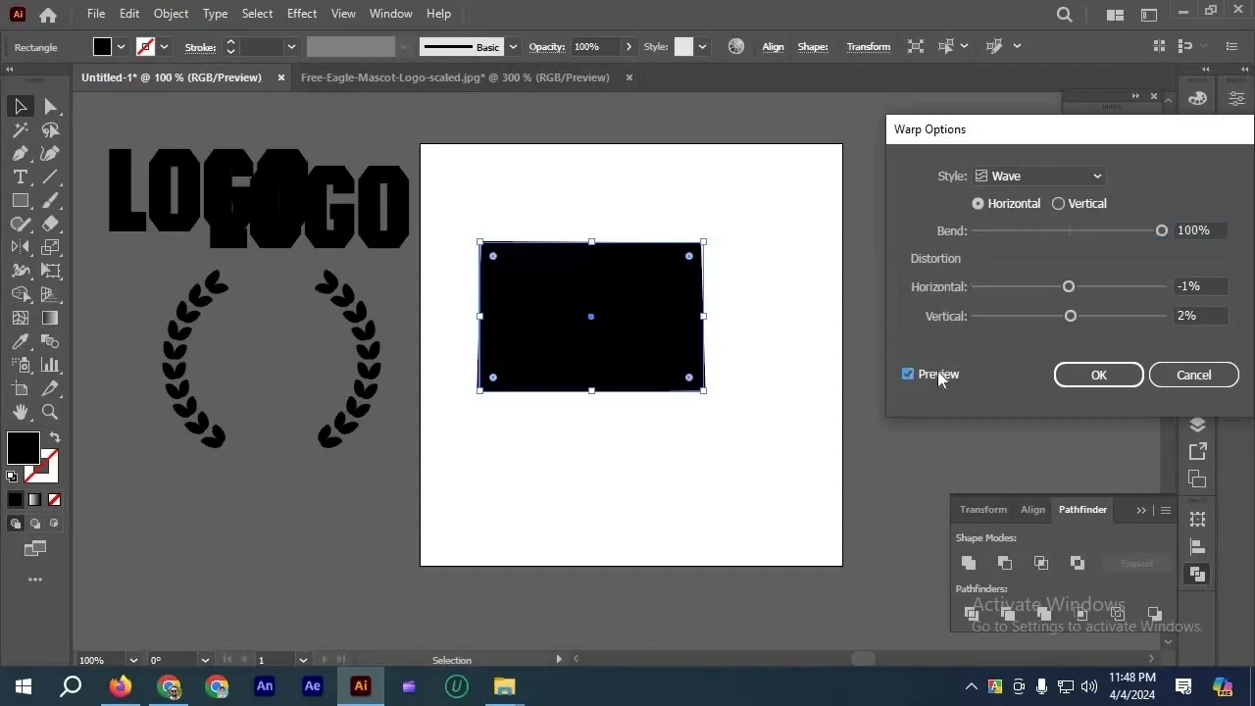
left_click(939, 374)
left_click_drag(1103, 285, 1072, 295)
left_click(1093, 312)
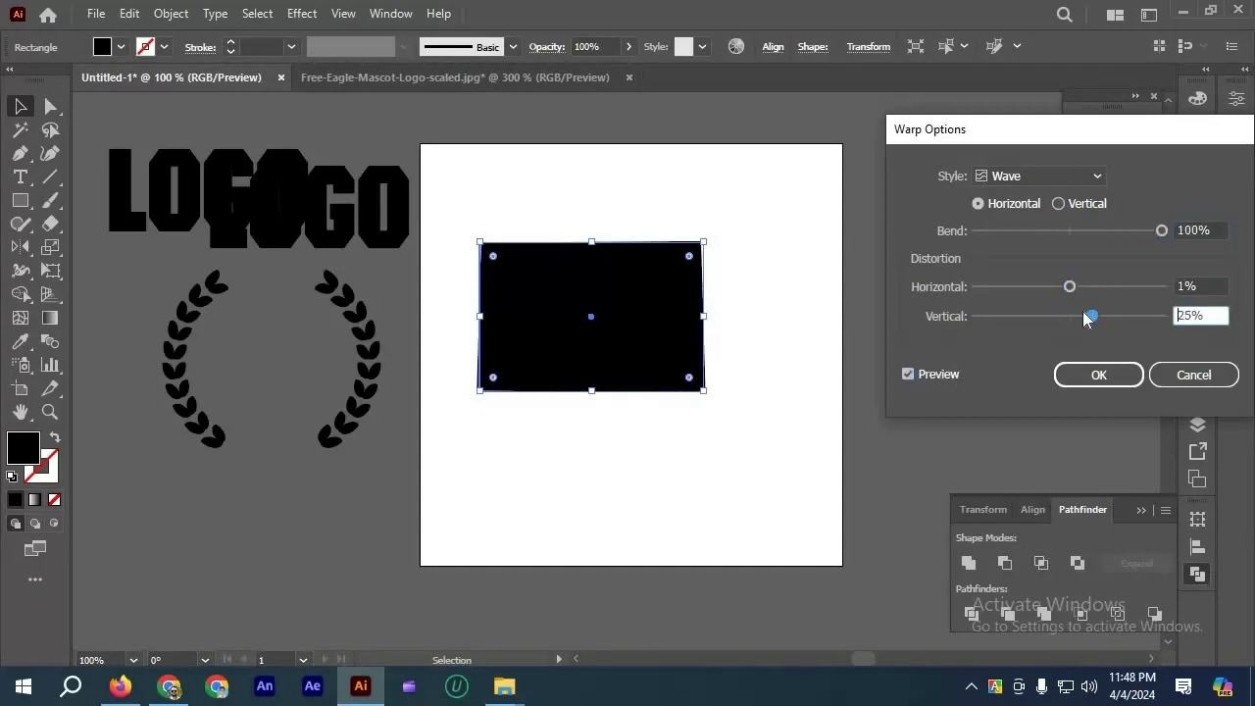
left_click(1070, 312)
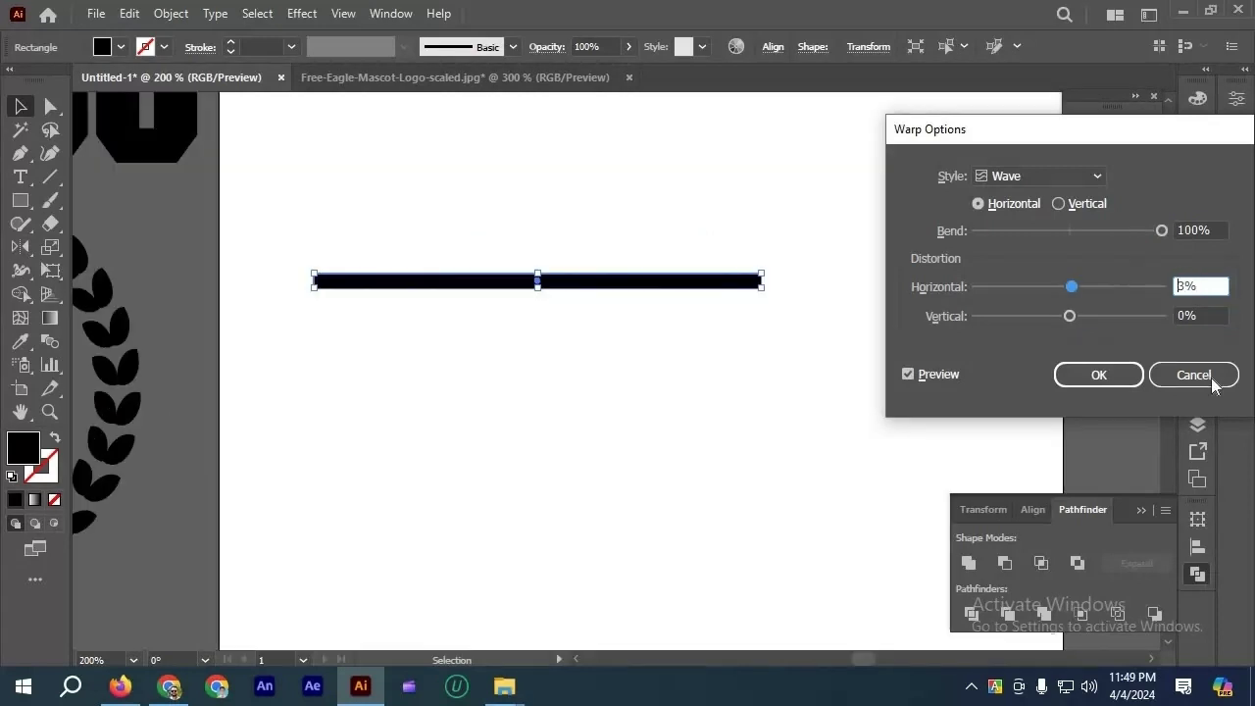
left_click(1213, 385)
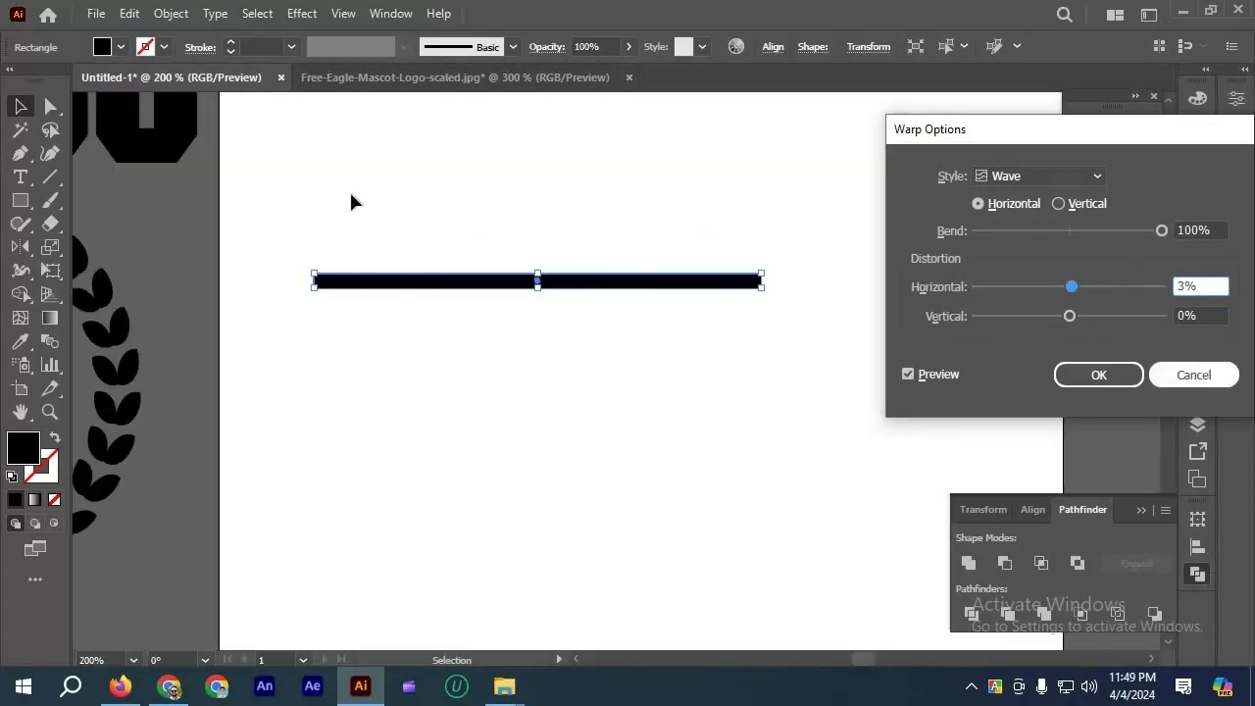
Draw a black square below the thin black bar.
key("m")
scroll(599, 464, "down", 5)
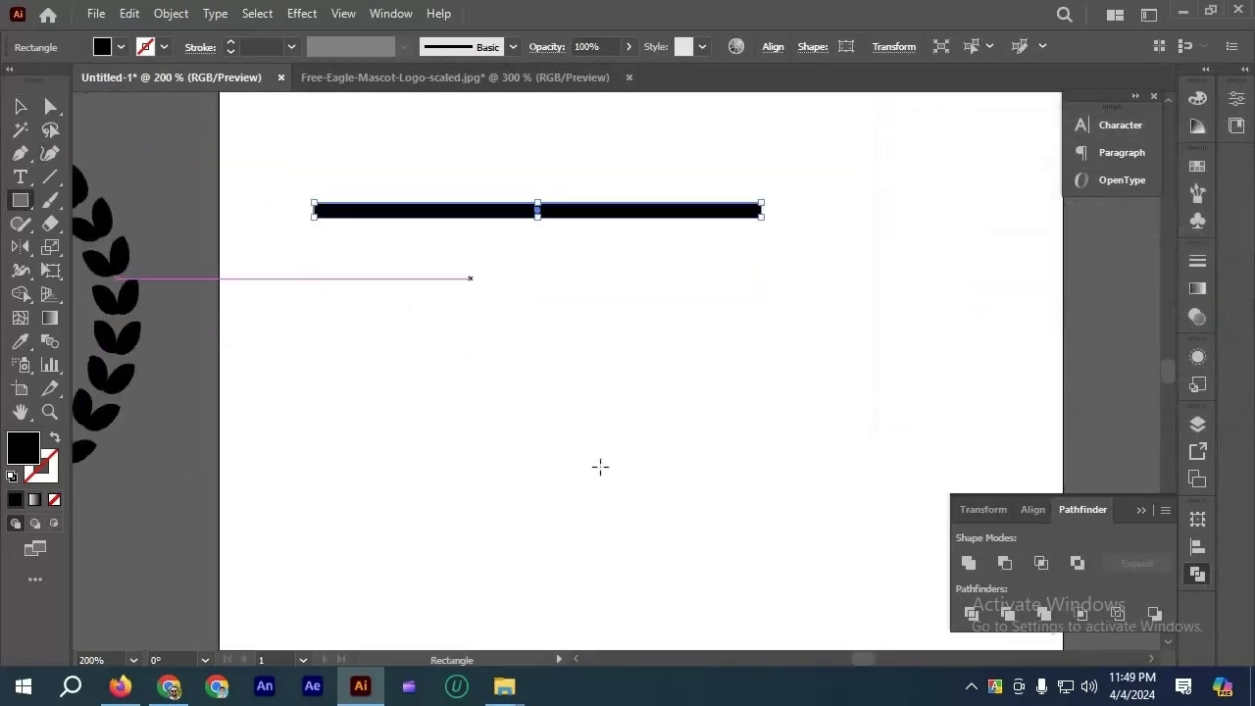
mouse_move(396, 316)
left_mouse_down()
mouse_move(521, 392)
mouse_move(601, 473)
left_mouse_up()
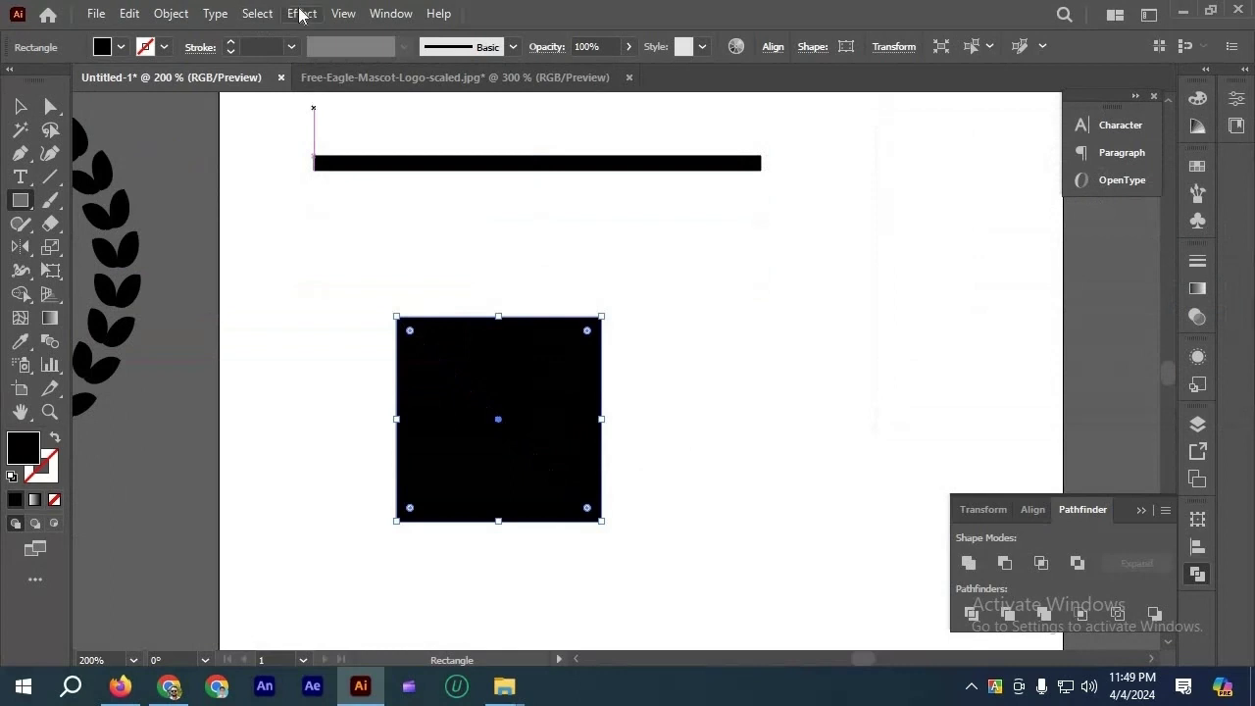
left_click(299, 14)
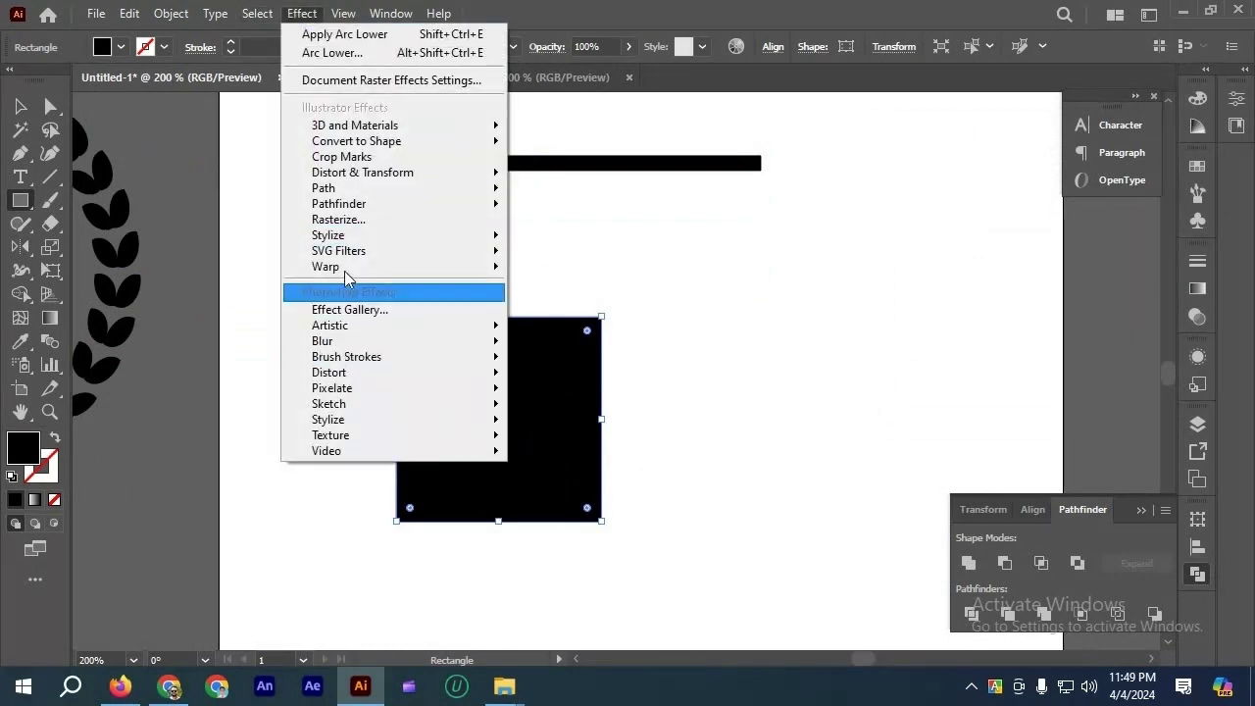
mouse_move(344, 271)
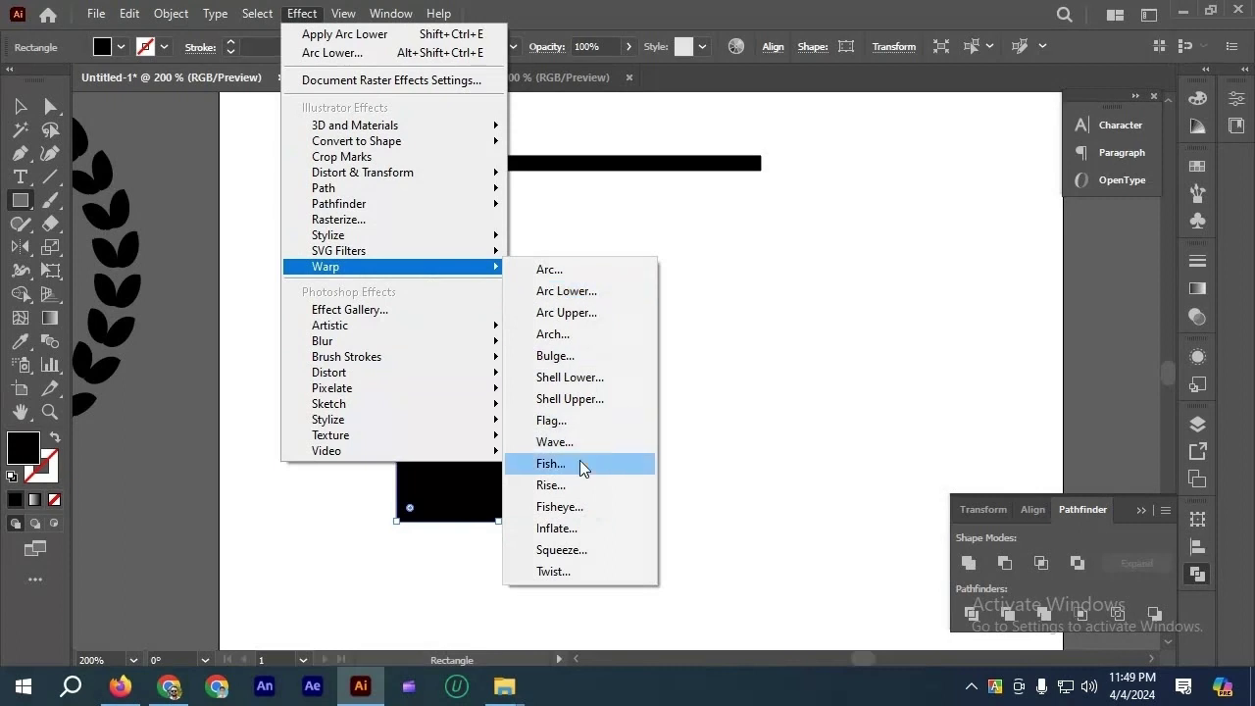
left_click(825, 288)
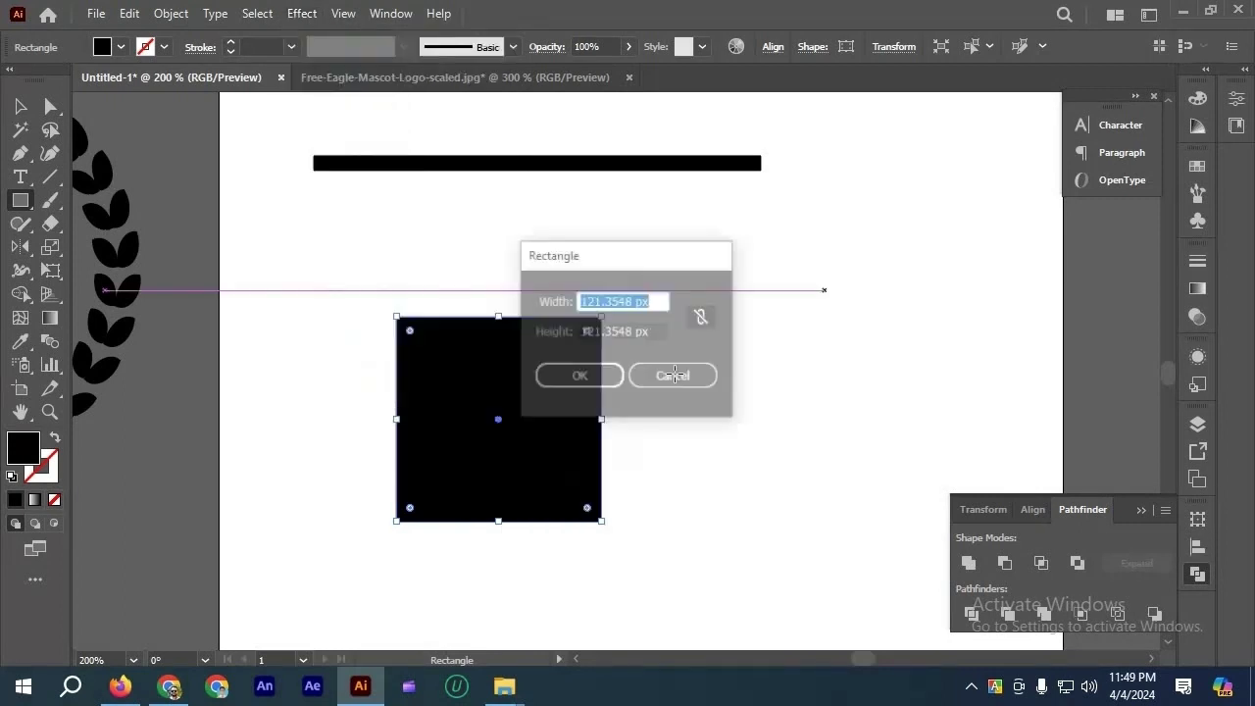
left_click(674, 373)
Widen the black square into a rectangle more than twice as wide as it is high, and move it closer to the bar.
key("v")
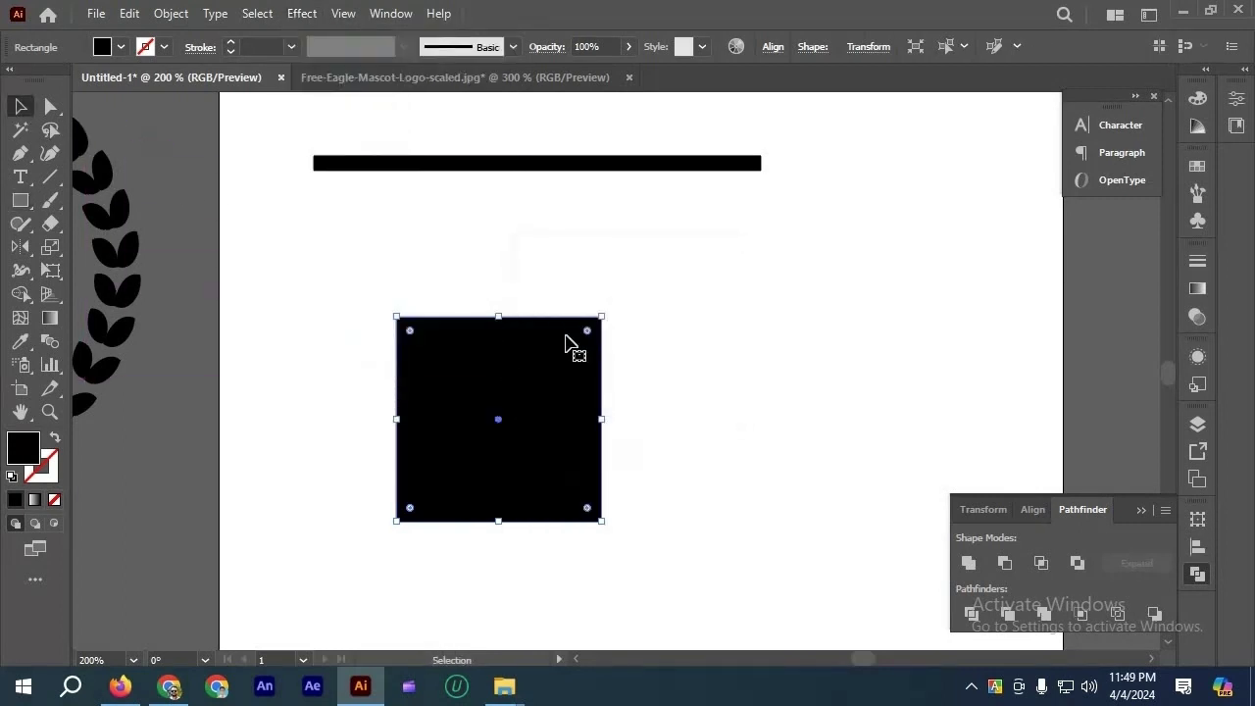
left_click_drag(575, 342, 838, 346)
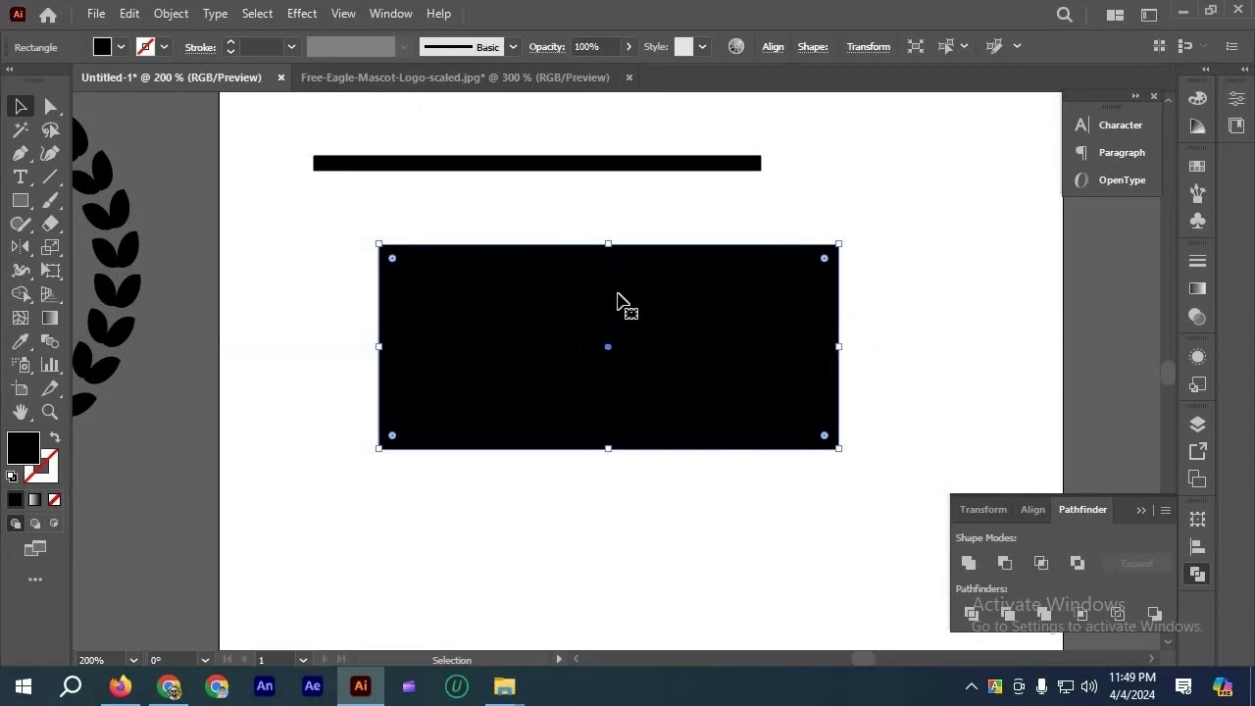
scroll(618, 299, "down", 2)
Duplicate the wide rectangle above the thin bar and narrow the copy to a square.
left_click_drag(626, 396, 641, 141)
left_click(653, 407)
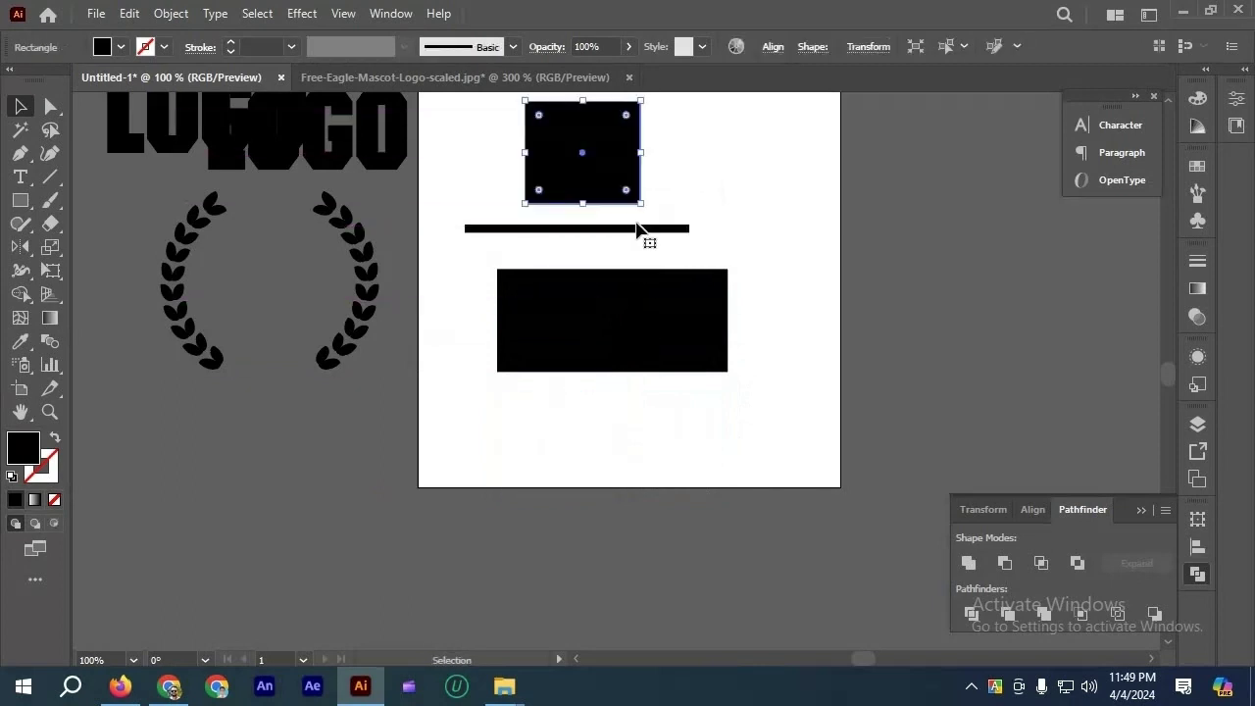
scroll(637, 224, "up", 3)
left_click_drag(640, 224, 624, 230)
scroll(622, 230, "up", 1)
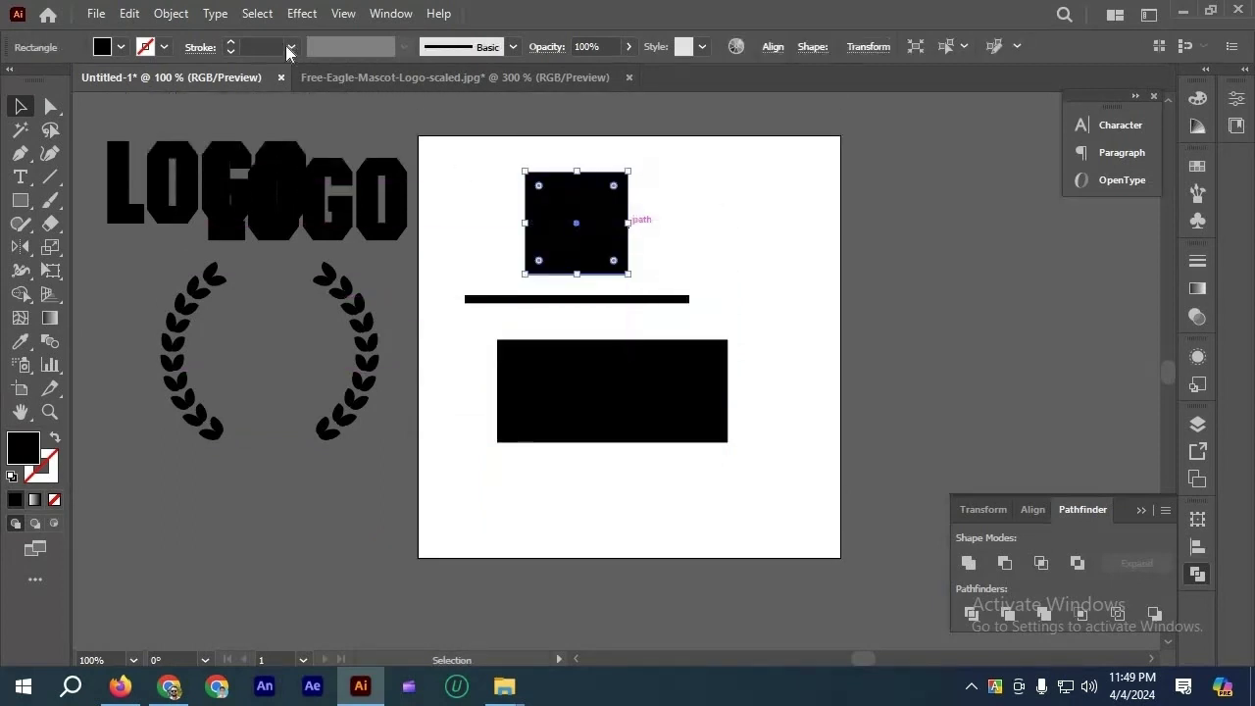
Apply a horizontal Fish warp to the upper square with a 45% bend.
left_click(302, 12)
mouse_move(406, 266)
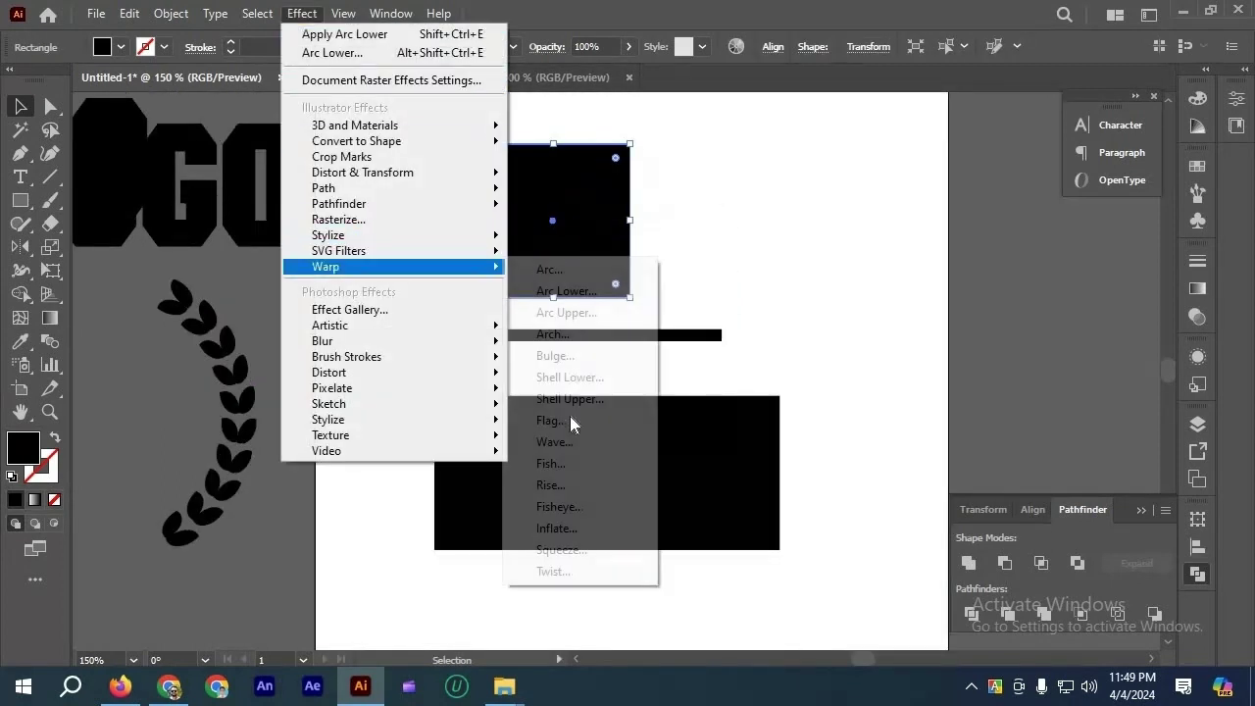
left_click(551, 463)
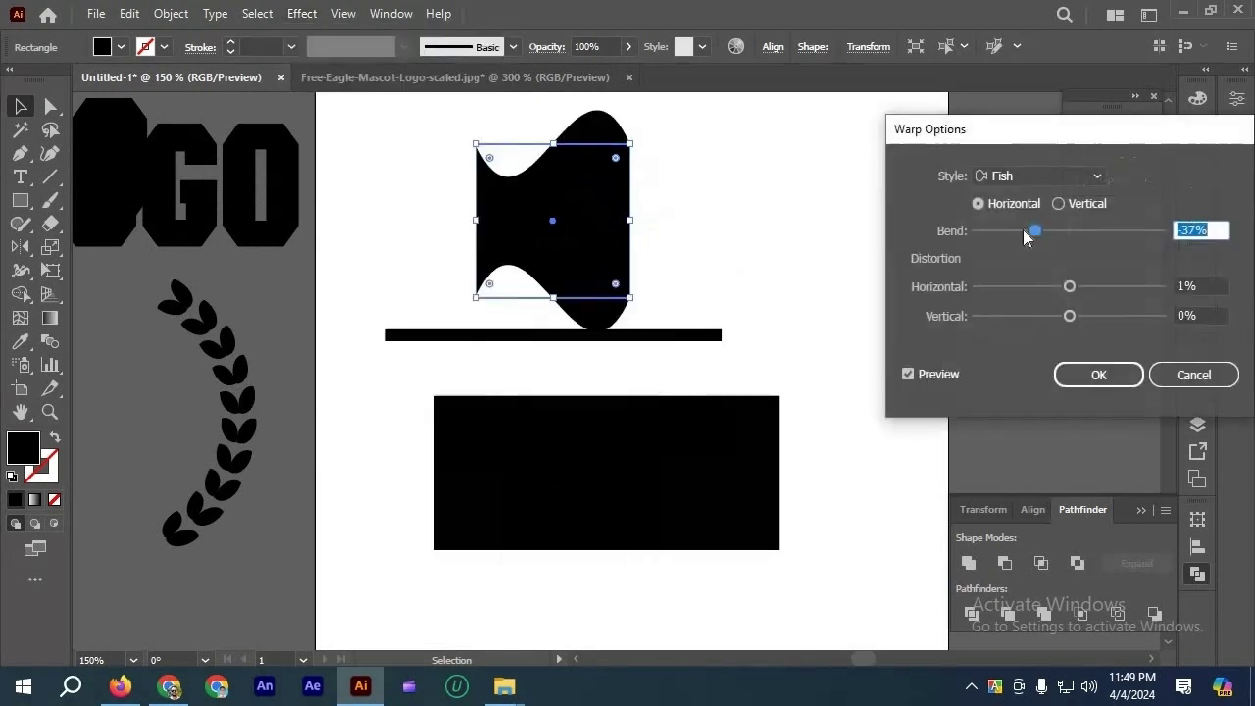
left_click_drag(1087, 236, 1105, 236)
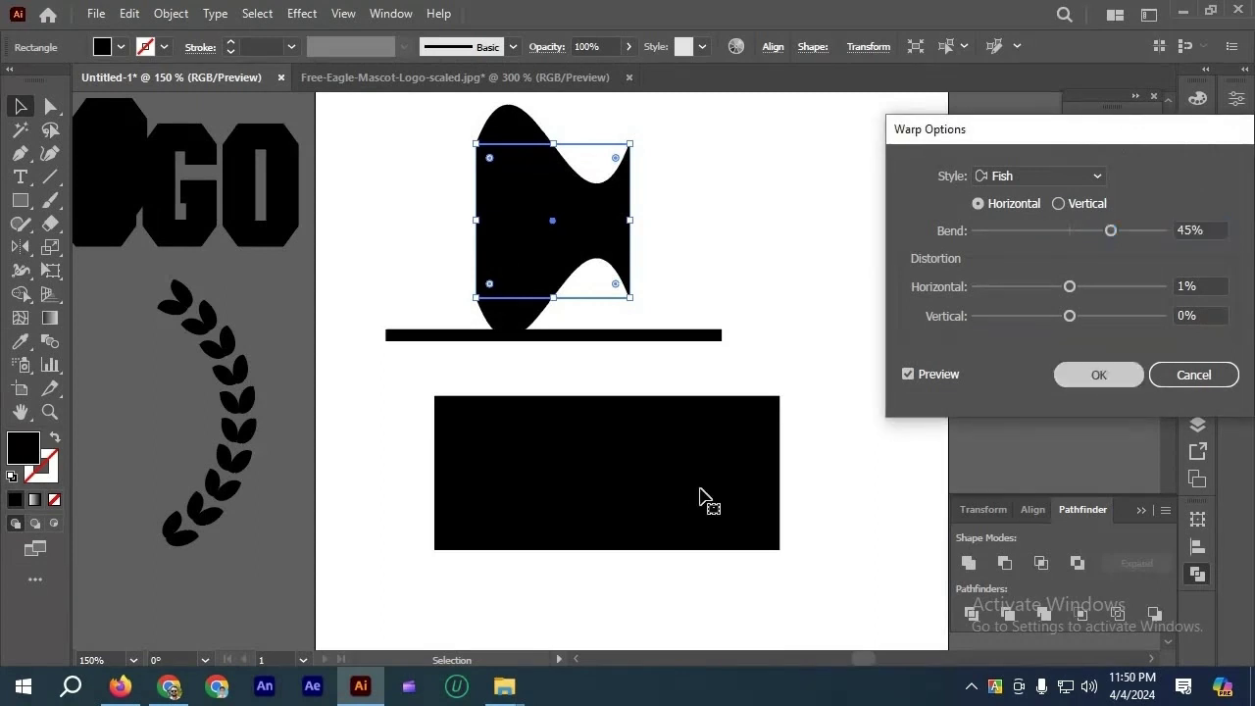
key("Return")
Start a Fish warp with a 45% bend on the wide rectangle, and try distortions of 28% horizontal and 2% vertical.
left_click(700, 496)
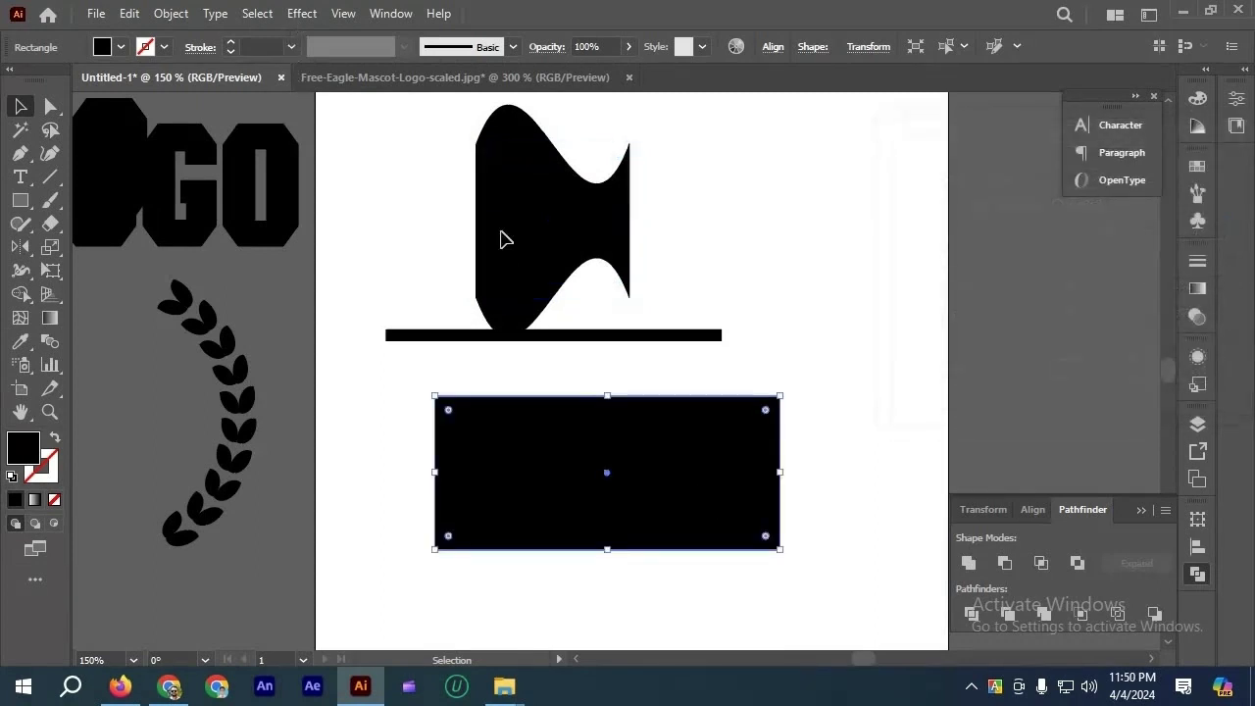
left_click(302, 13)
mouse_move(490, 266)
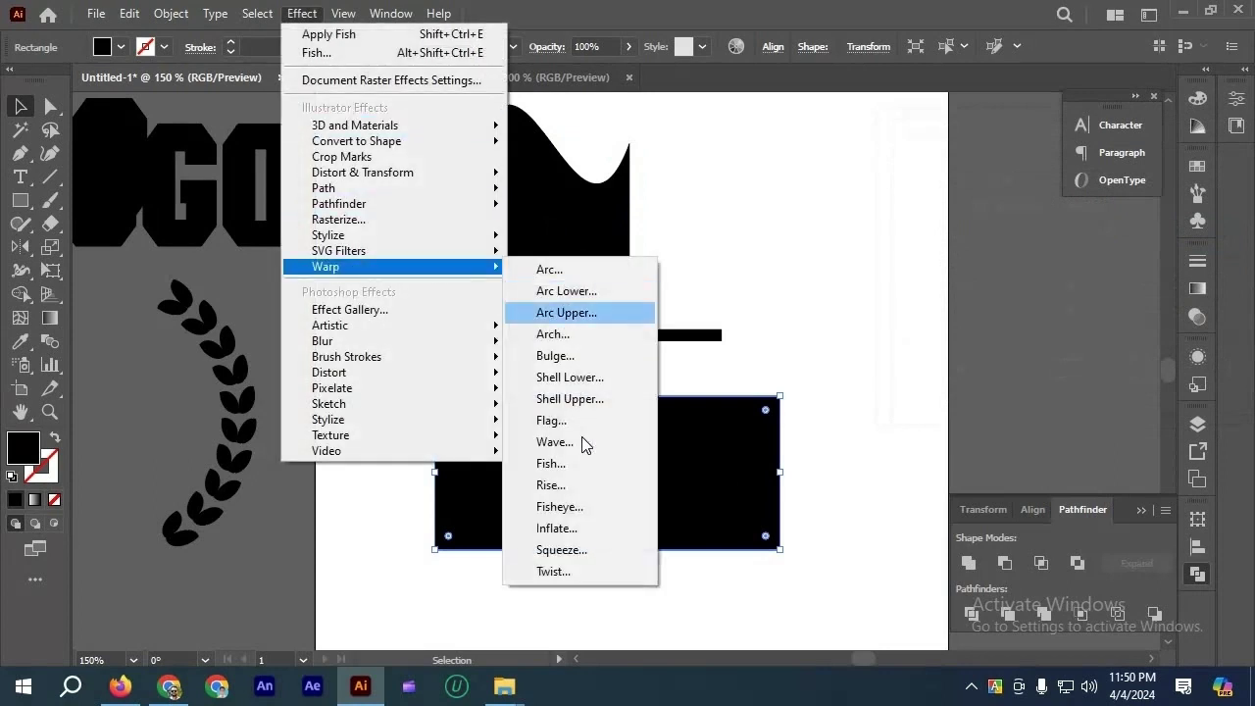
left_click(588, 464)
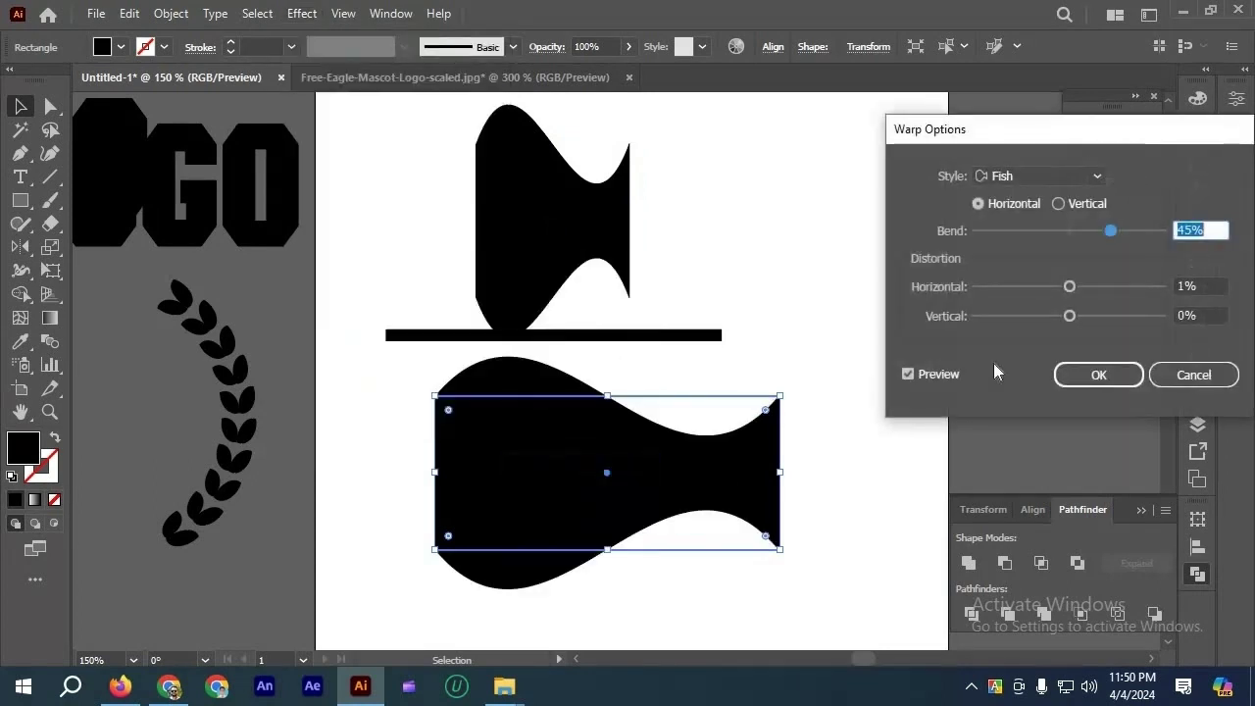
left_click_drag(1079, 285, 1072, 327)
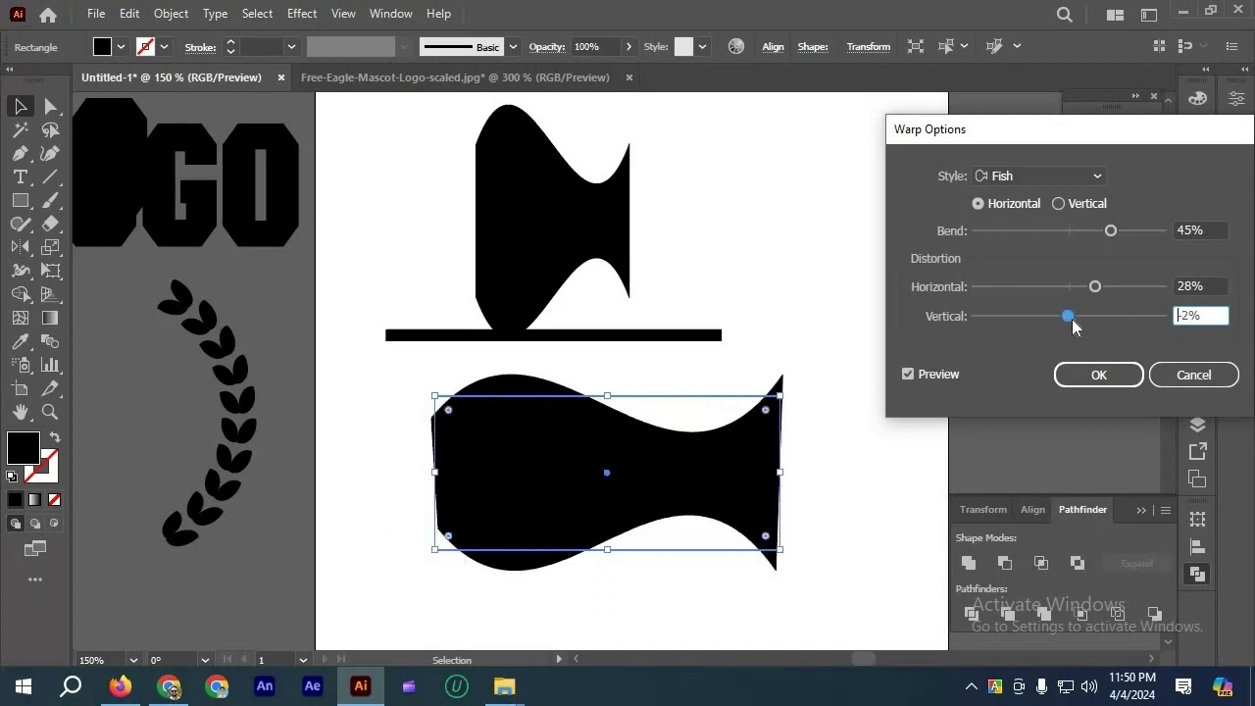
Try the Fish warp with vertical orientation and 2% horizontal distortion, return to horizontal orientation, and cancel the effect.
left_click(1062, 202)
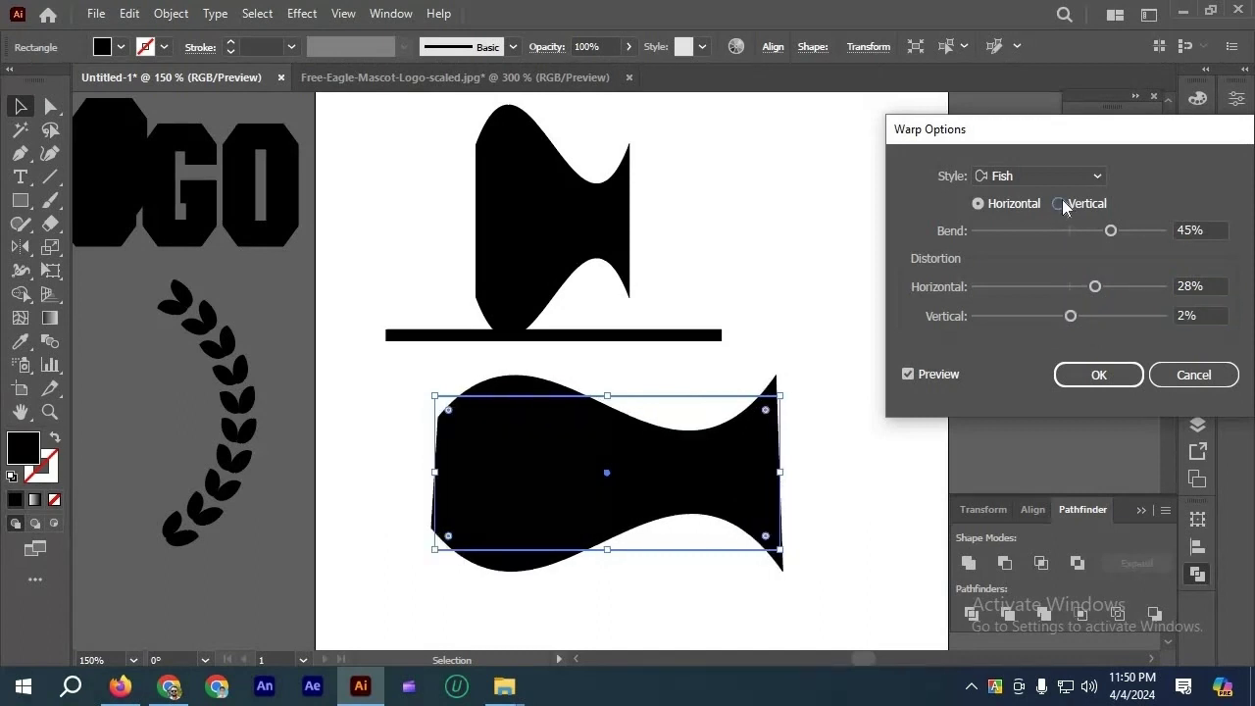
left_click(1071, 286)
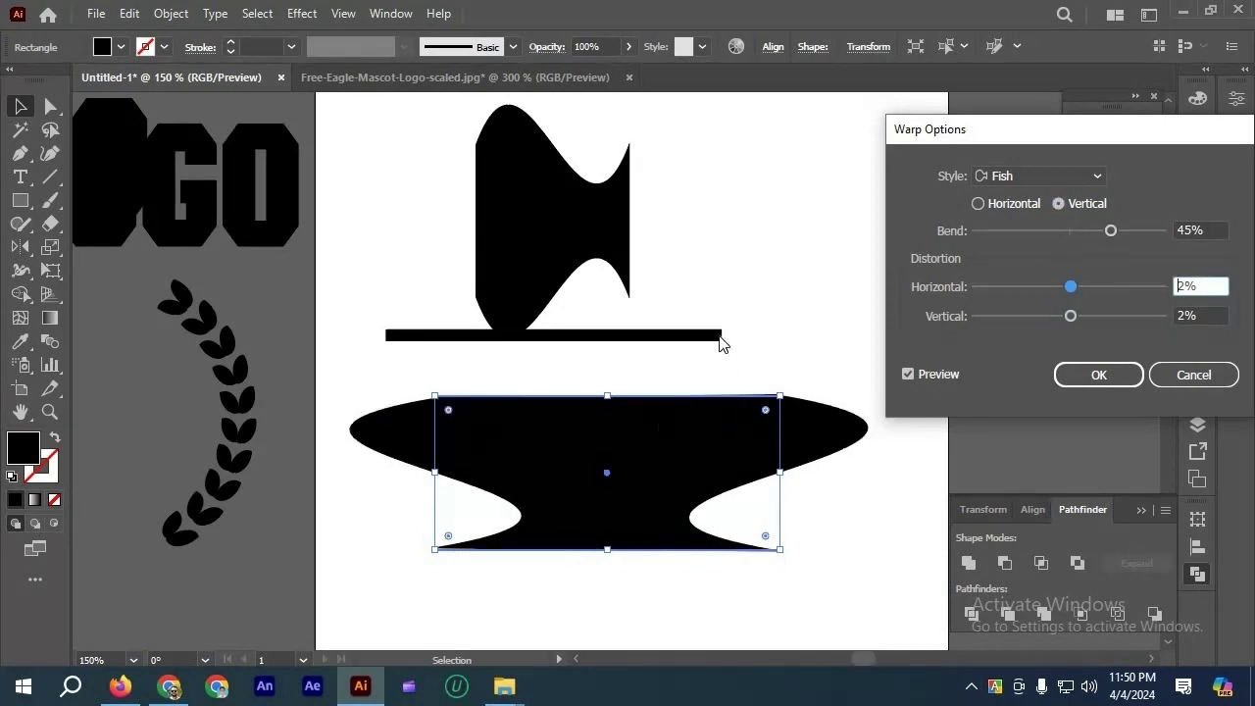
left_click(1010, 205)
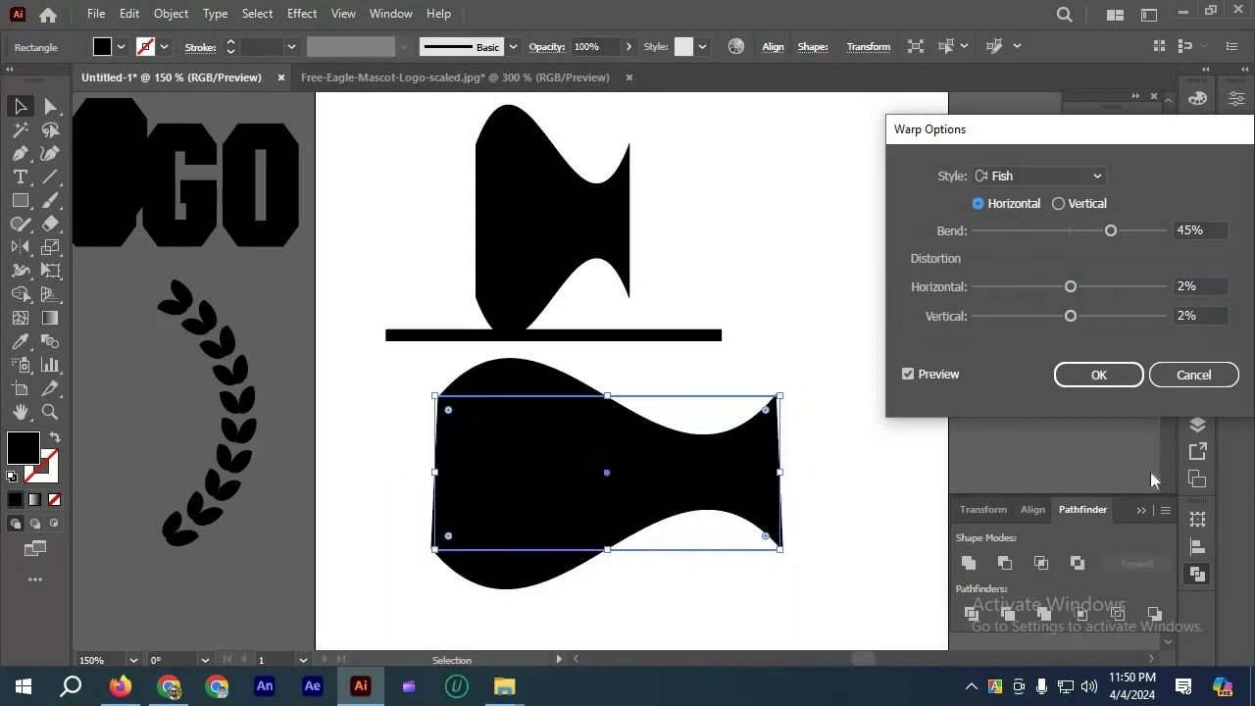
left_click(1194, 374)
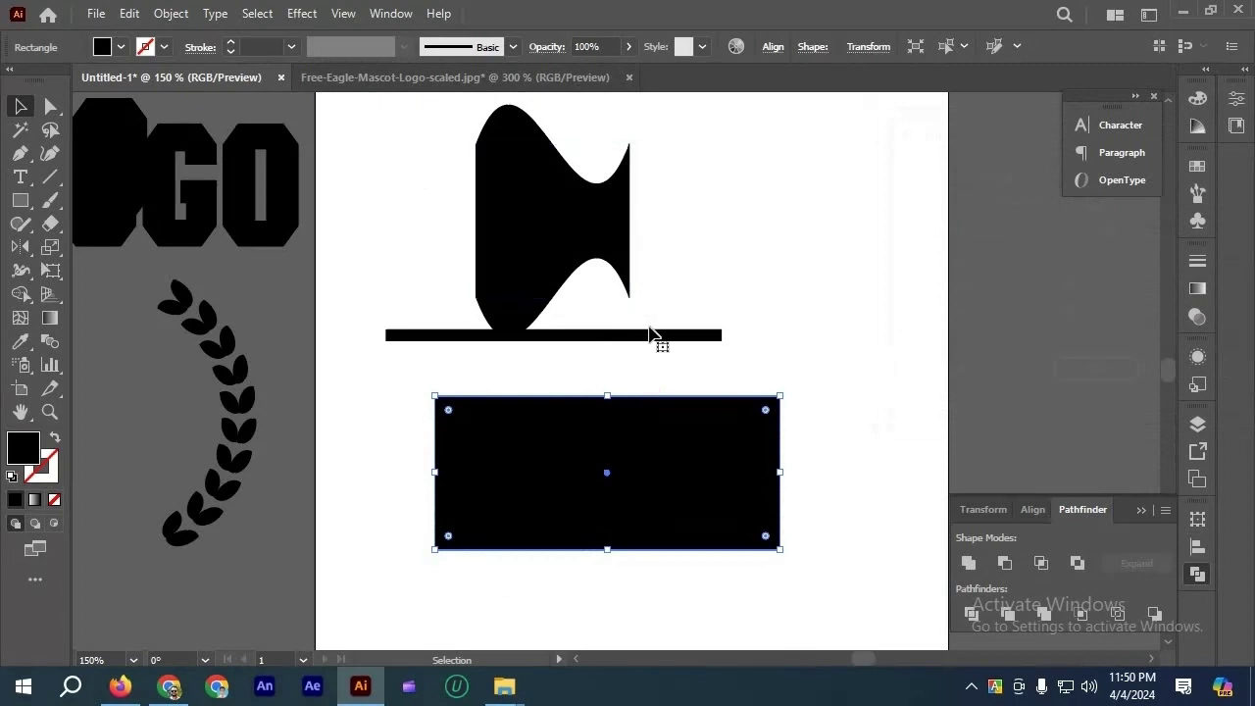
Move the fish-shaped object and thin bar up together by about 74 px, and shift the wide rectangle slightly up.
left_click_drag(650, 327, 642, 328)
scroll(644, 327, "down", 1)
left_click_drag(620, 285, 638, 387)
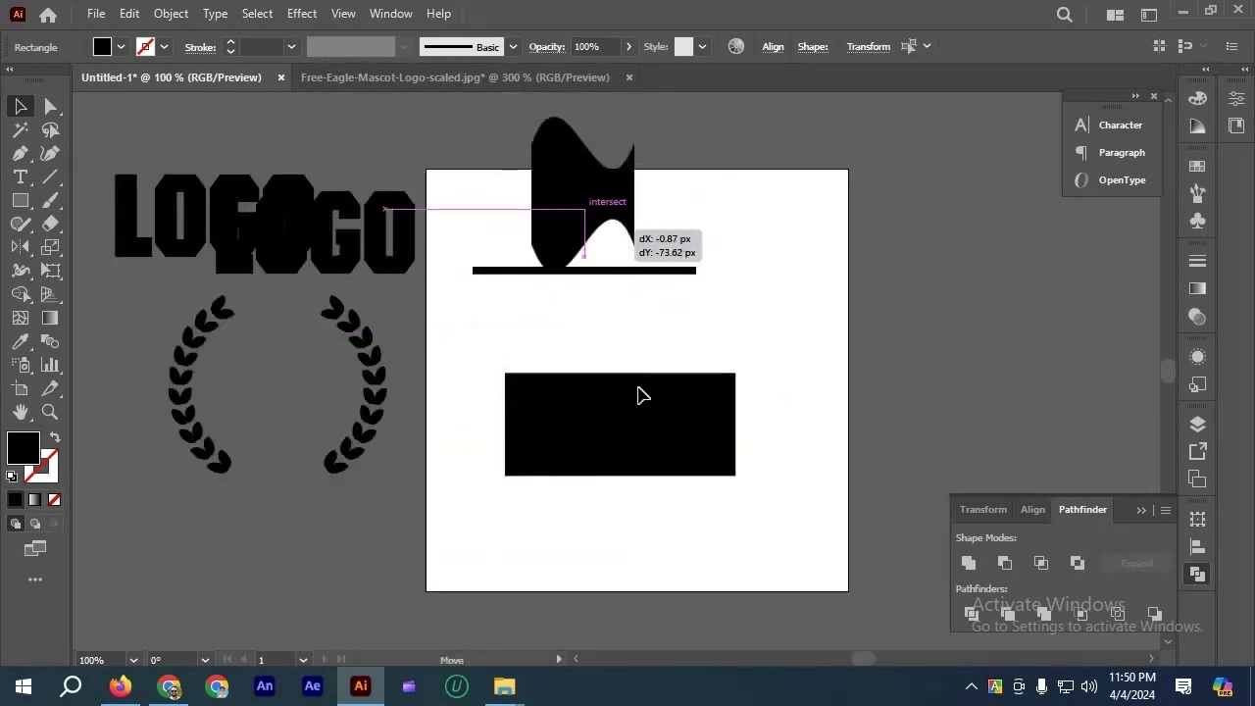
mouse_move(628, 431)
left_mouse_down()
mouse_move(620, 387)
mouse_move(633, 442)
left_mouse_up()
left_click(340, 278)
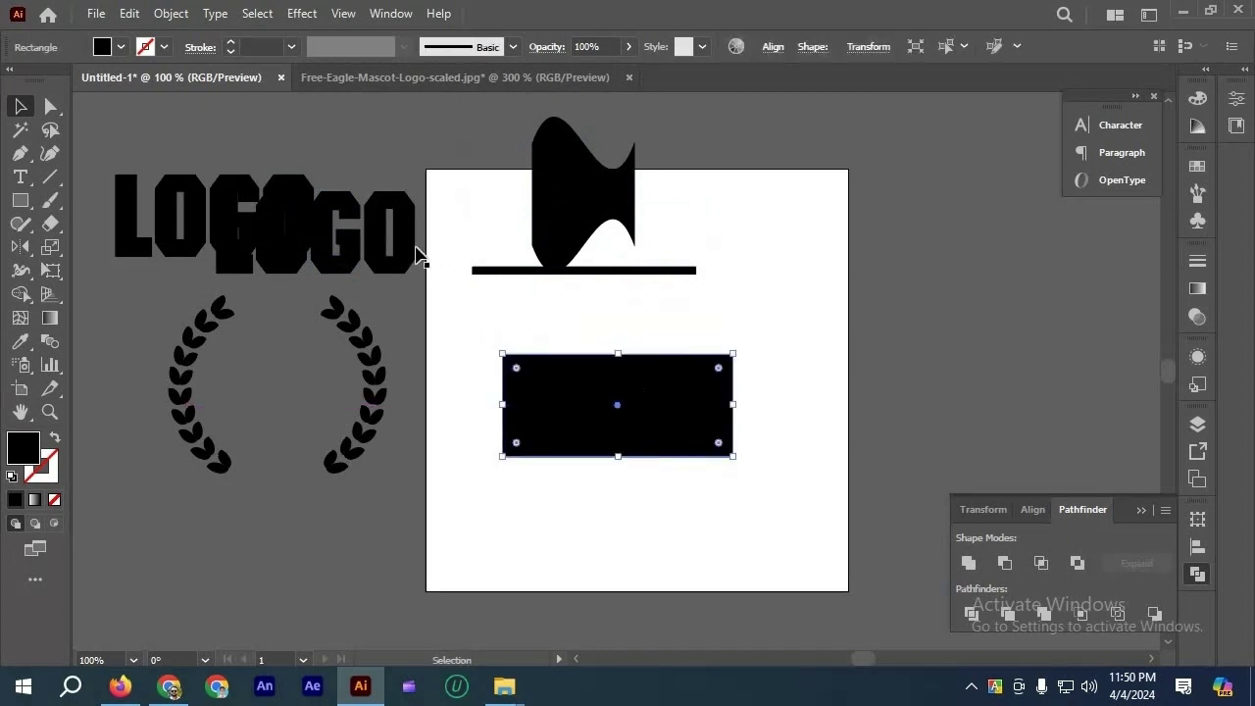
Move the front LOGO lettering slightly down so it sits just above the laurel wreath.
left_click_drag(421, 274, 424, 296)
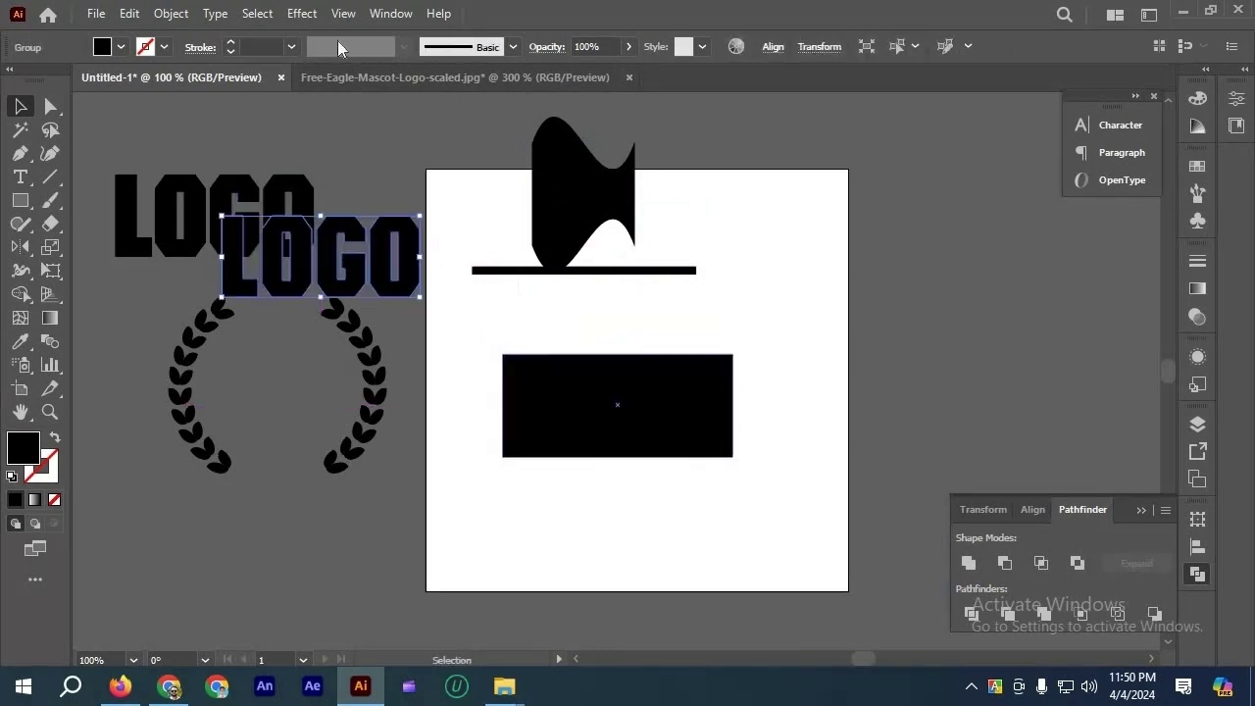
key("ctrl+z")
Try a horizontal Rise warp on the wide rectangle with the bend reduced to 0% and 1% horizontal distortion, and cancel the effect.
left_click(301, 14)
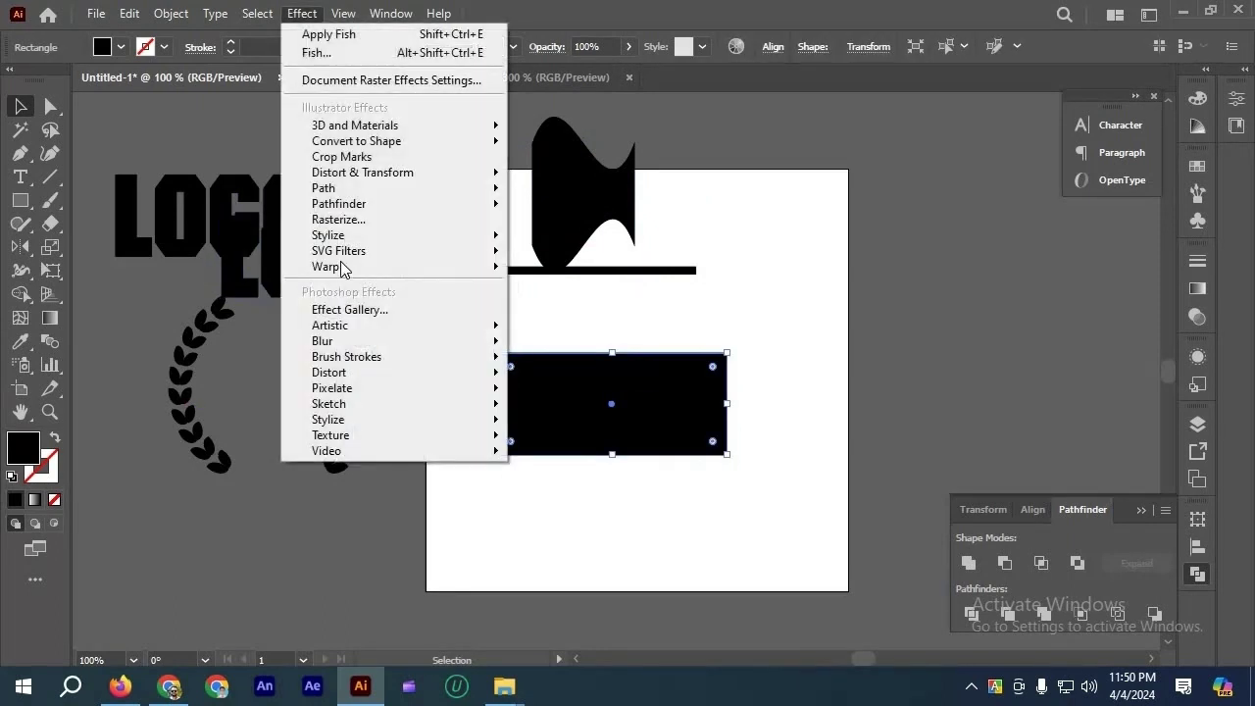
mouse_move(340, 265)
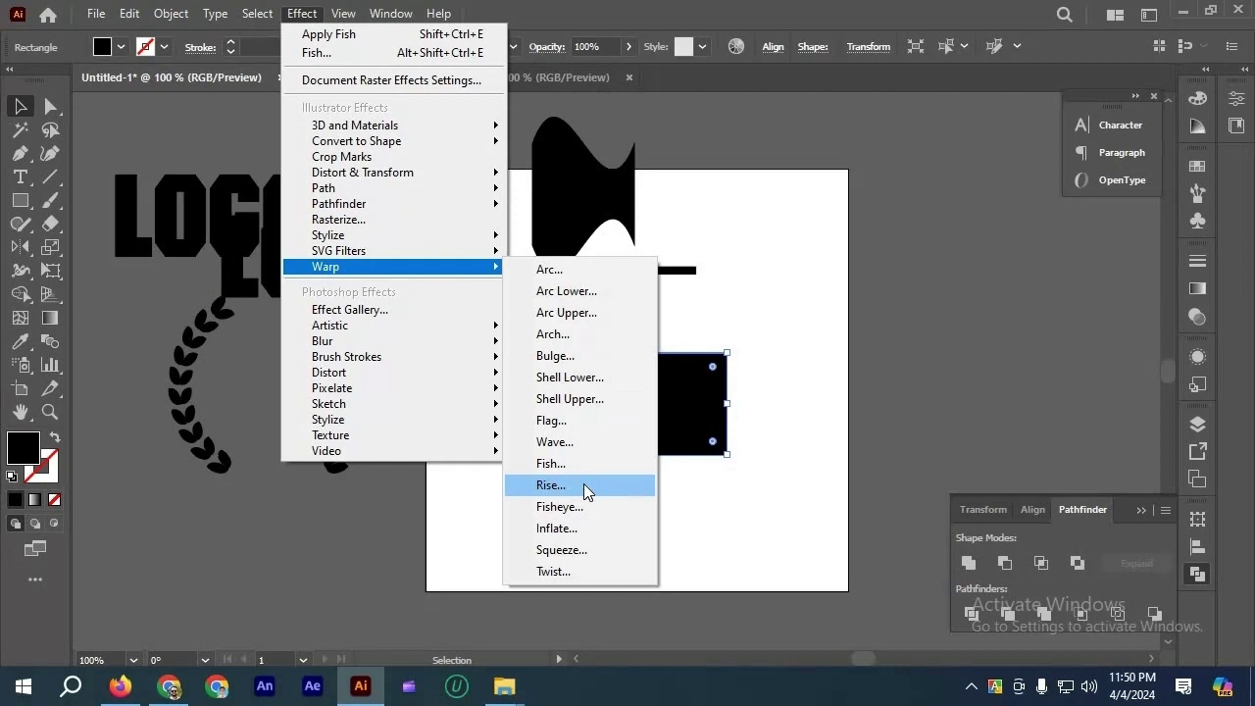
left_click(550, 485)
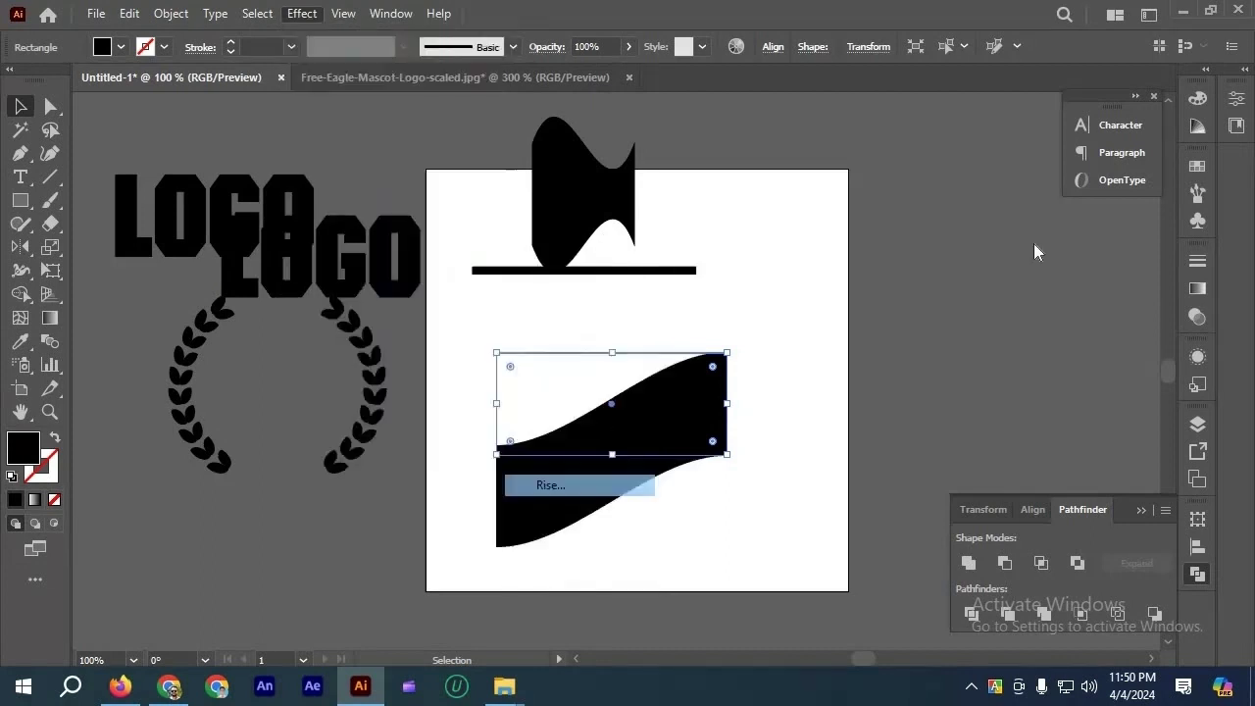
left_click_drag(1143, 235, 1074, 237)
left_click_drag(1096, 285, 1108, 287)
left_click(1072, 286)
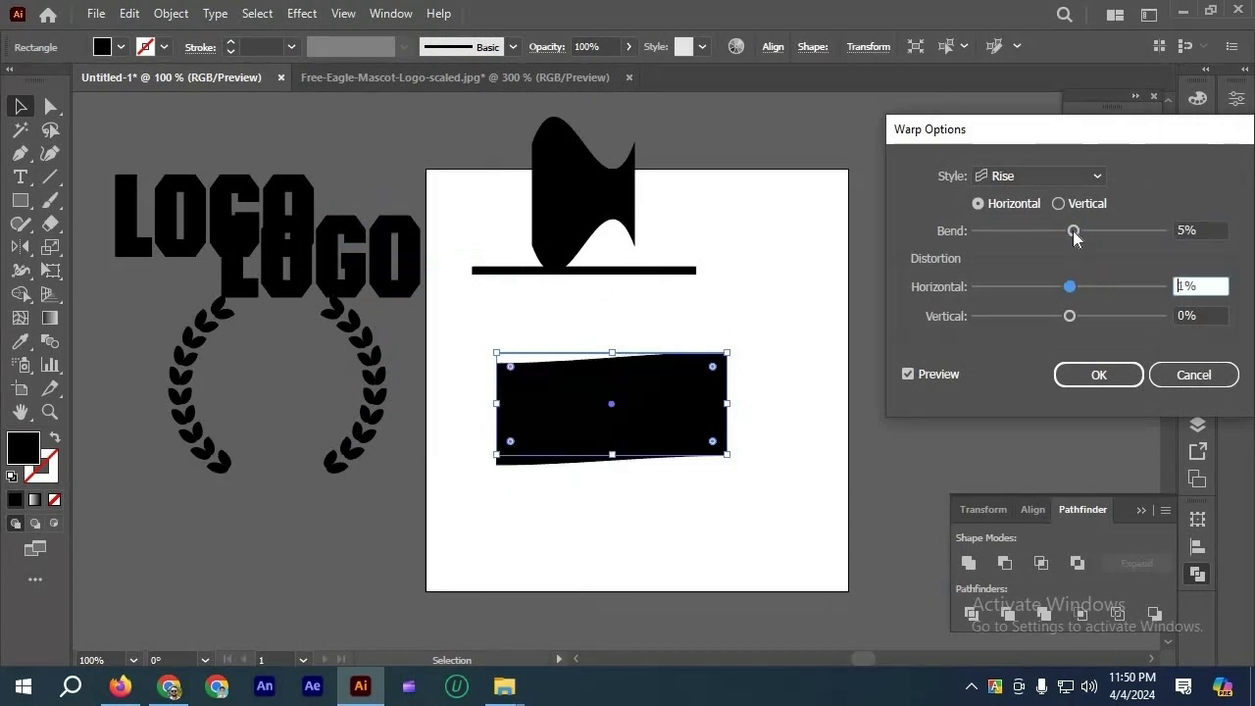
left_click_drag(1073, 234, 1068, 234)
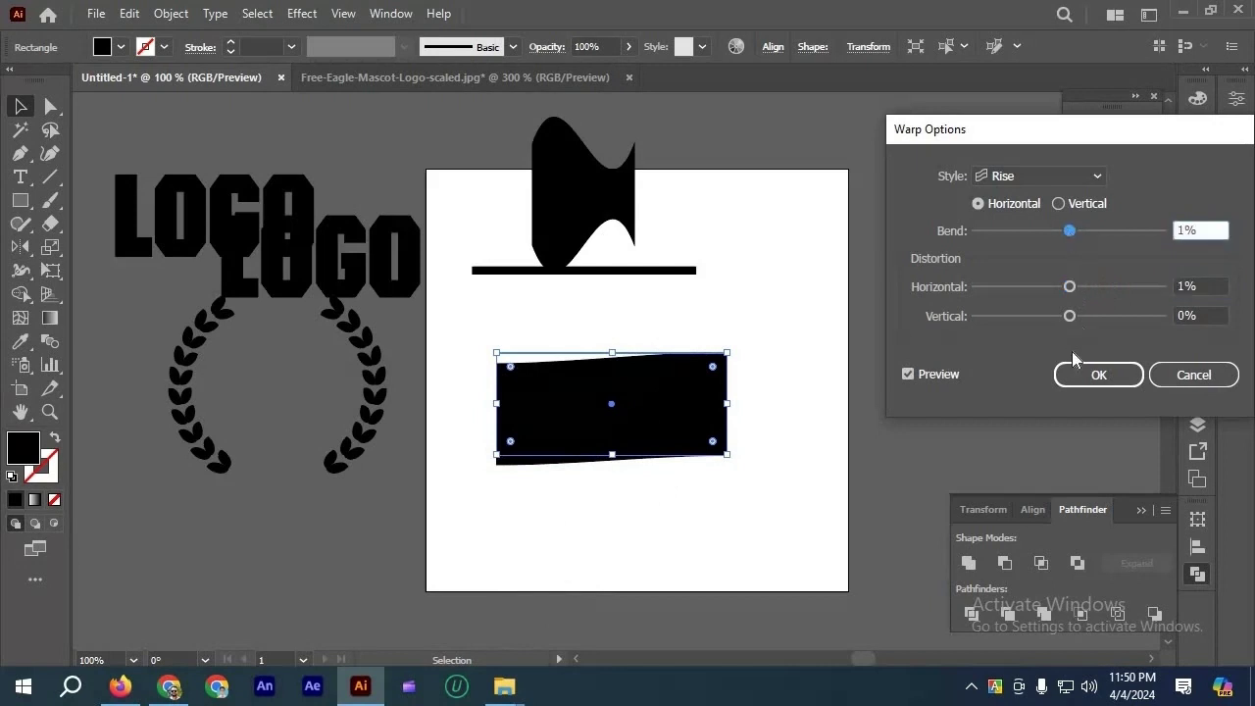
left_click(1098, 169)
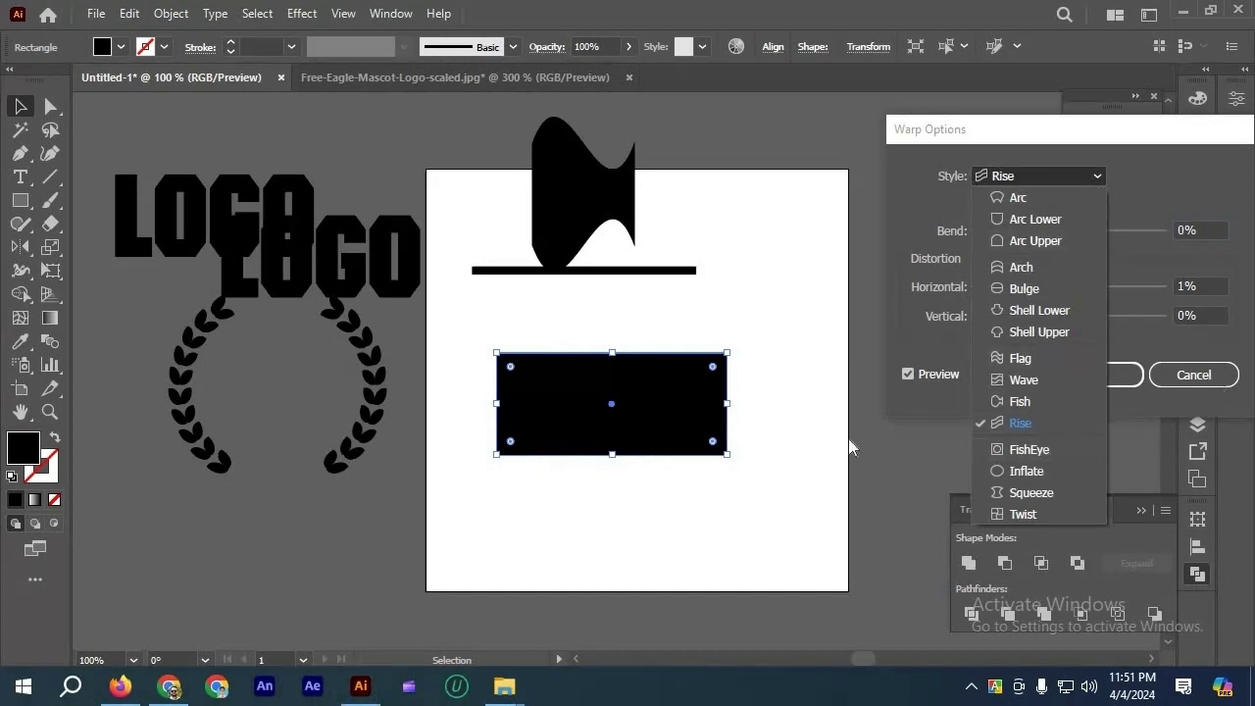
key("Escape")
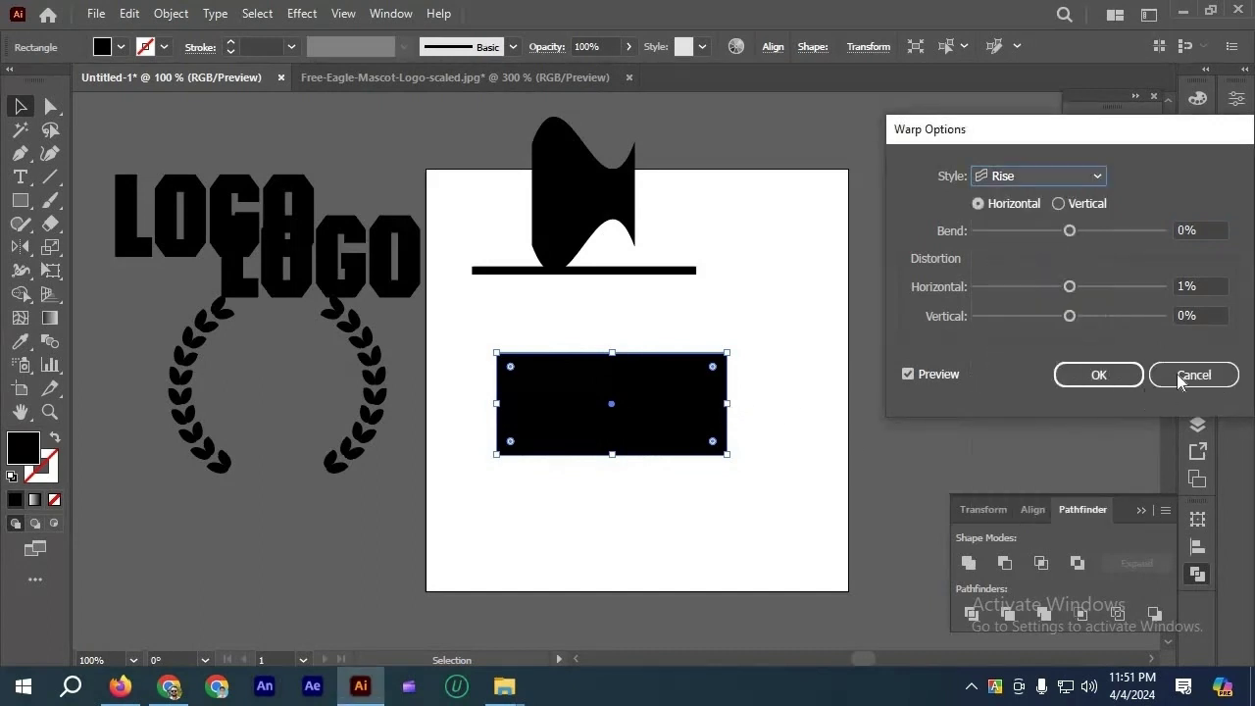
key("Escape")
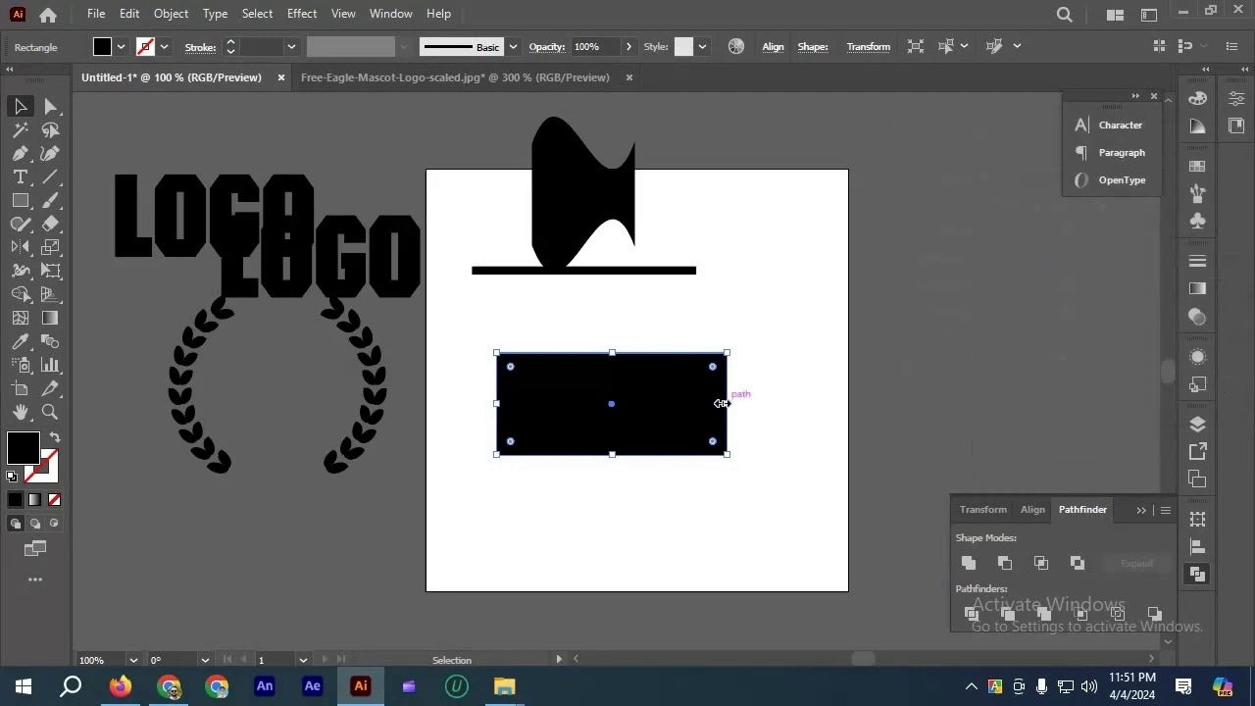
Narrow the wide rectangle to about half its width, and try a FishEye warp on it with 98% bend and -1% horizontal distortion.
left_click_drag(723, 402, 605, 412)
left_click(302, 13)
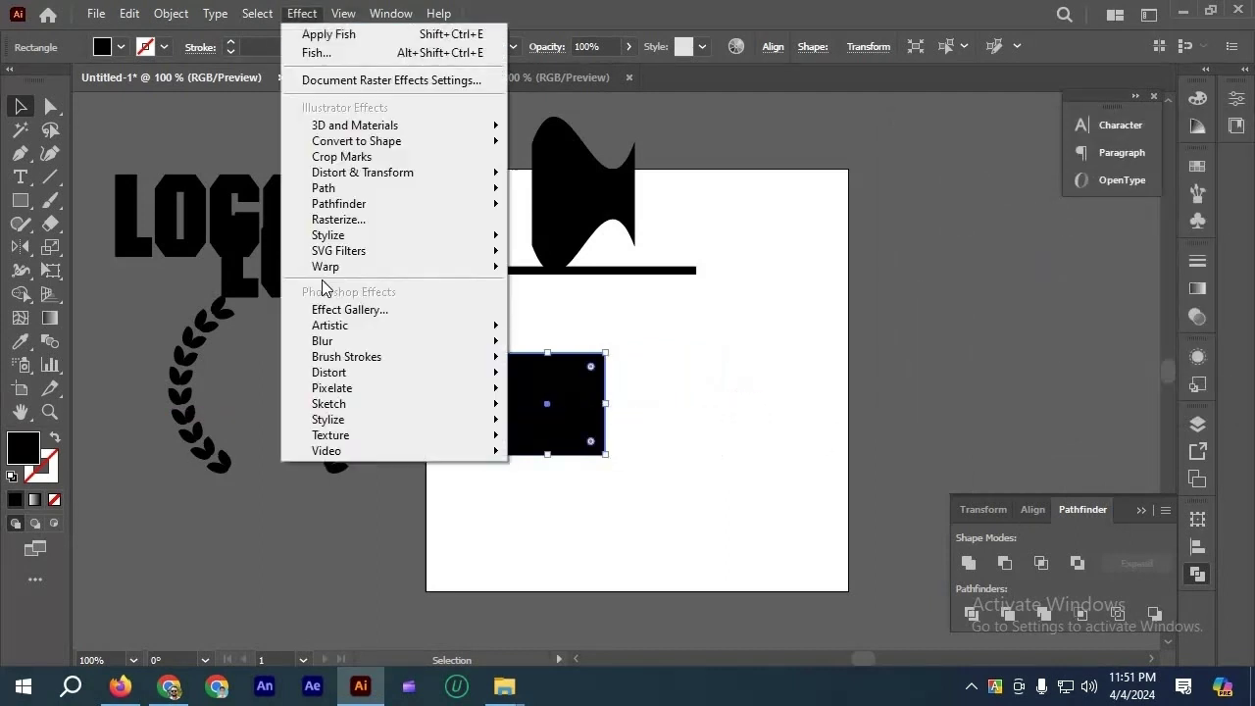
mouse_move(392, 265)
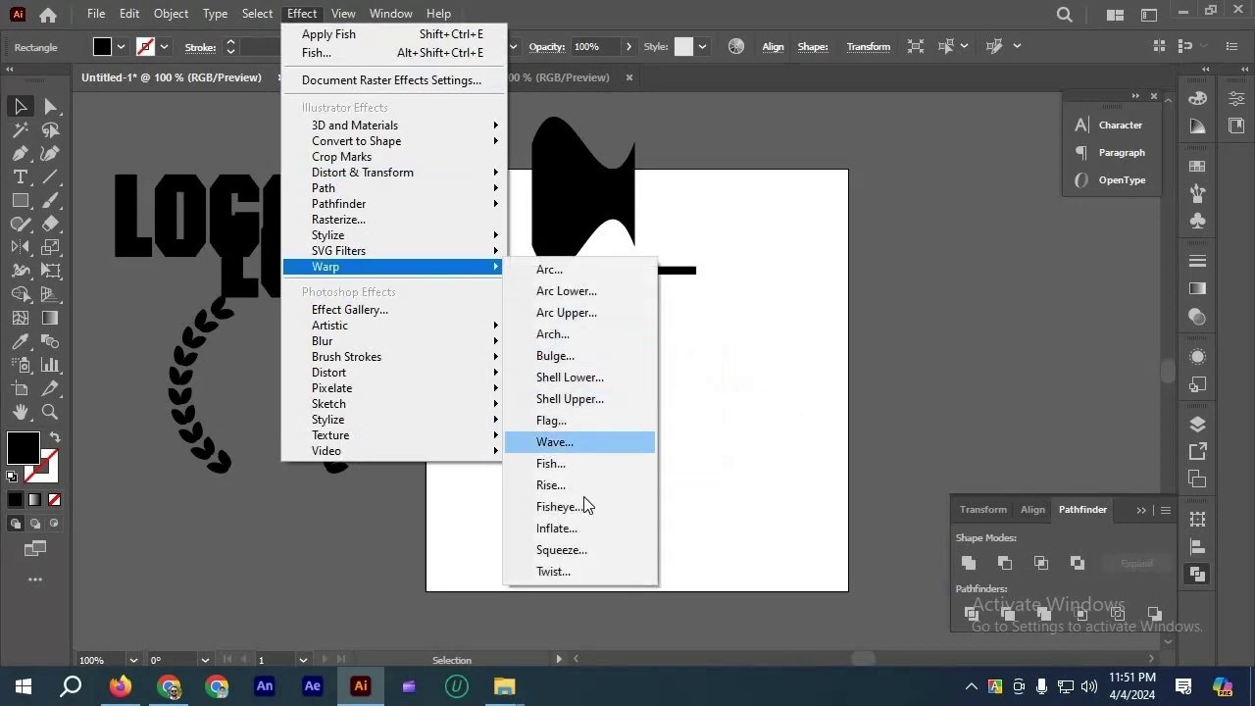
left_click(585, 504)
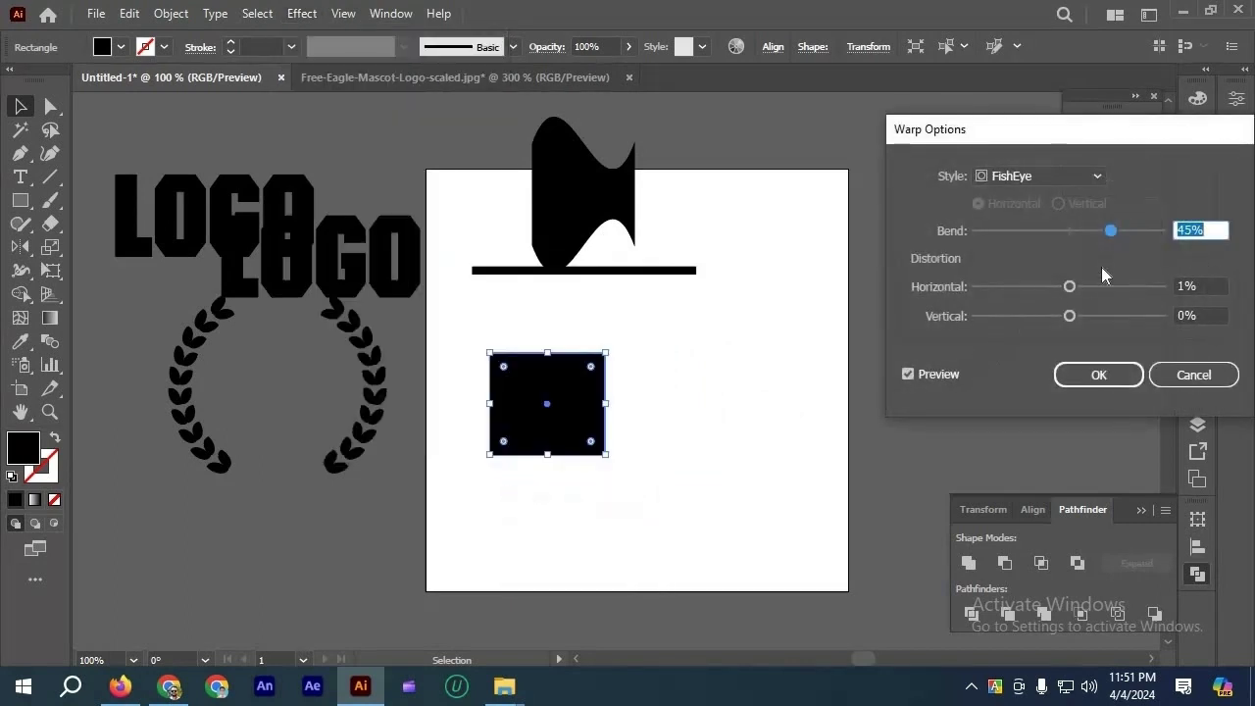
left_click_drag(1110, 232, 1160, 230)
left_click_drag(1095, 290, 1067, 292)
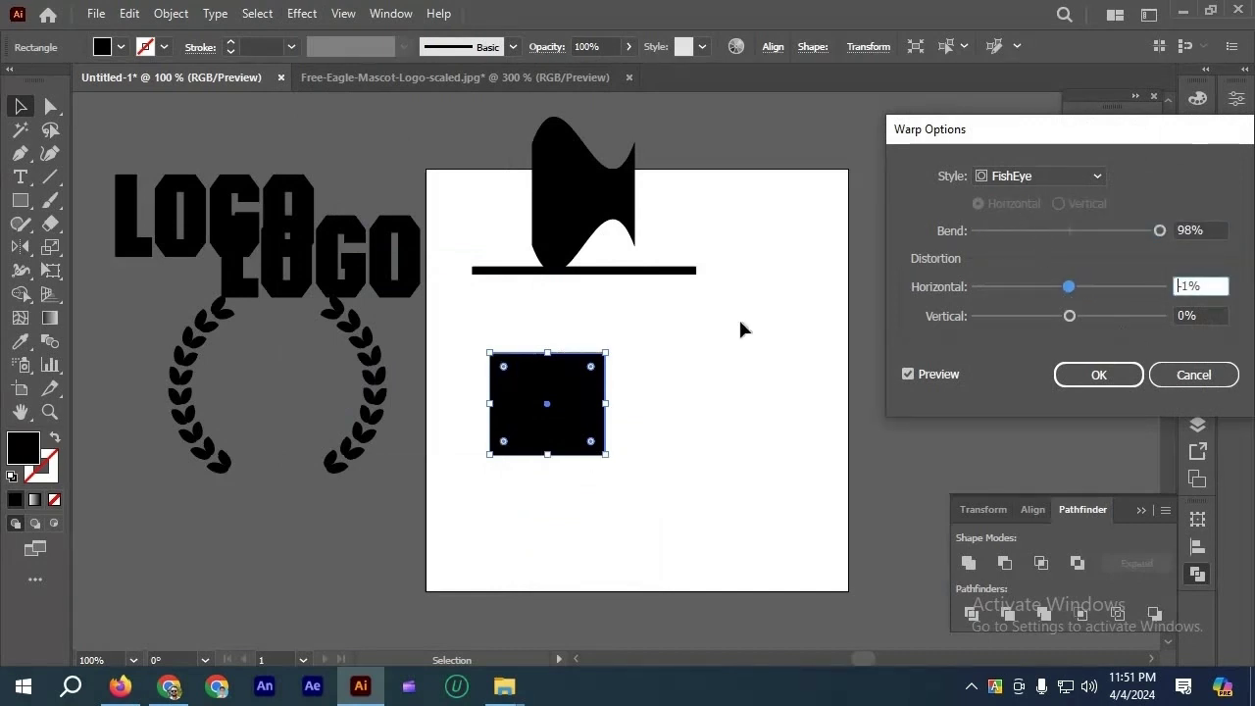
key("Escape")
Draw a circle about 125 px in diameter beside the rectangle on the artboard with the Ellipse tool.
left_click(202, 283)
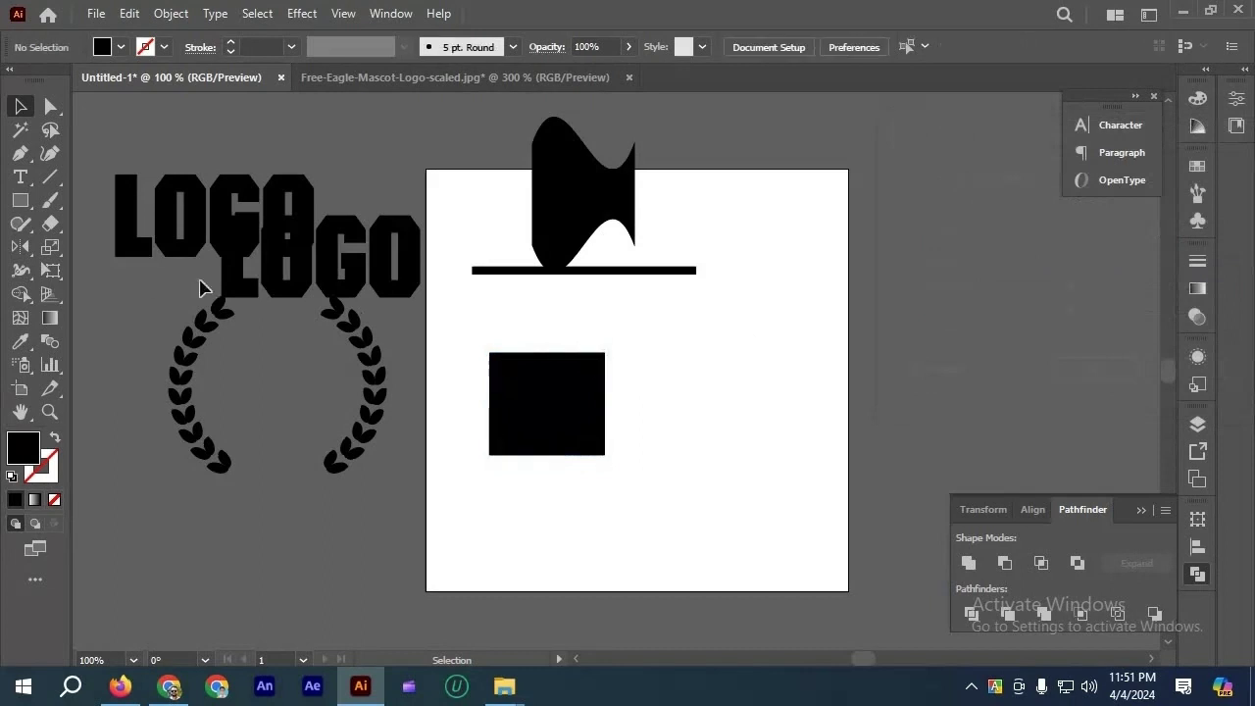
left_click(20, 201)
left_click(82, 246)
mouse_move(653, 319)
left_mouse_down()
mouse_move(683, 368)
mouse_move(807, 473)
left_mouse_up()
Try the FishEye warp on the circle with bends of 87% and -88%, and cancel the effect.
left_click(299, 14)
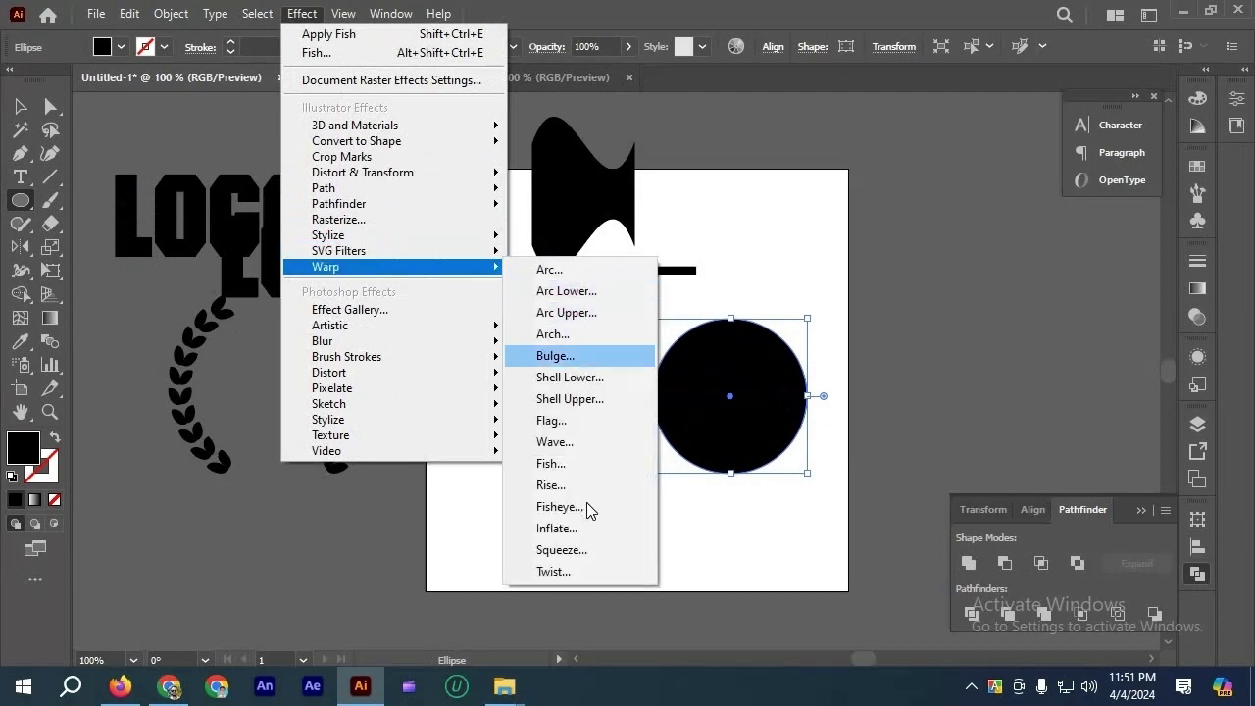
left_click(564, 507)
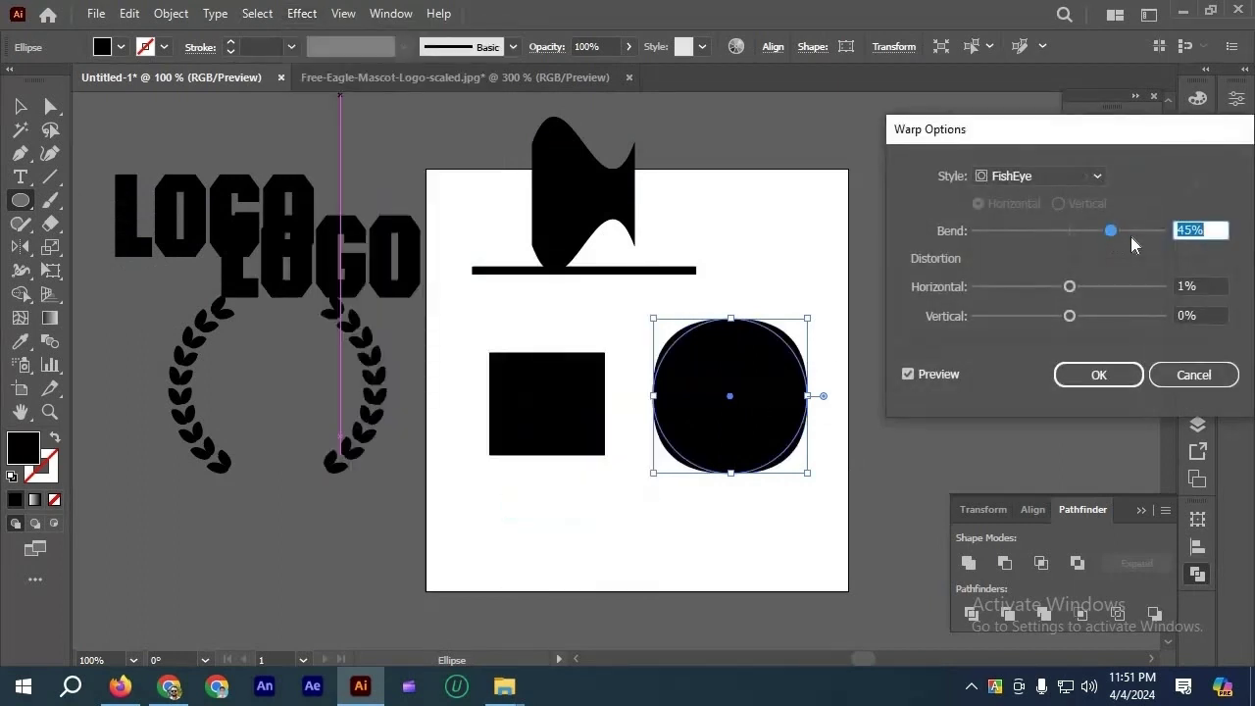
left_click_drag(1135, 237, 1150, 245)
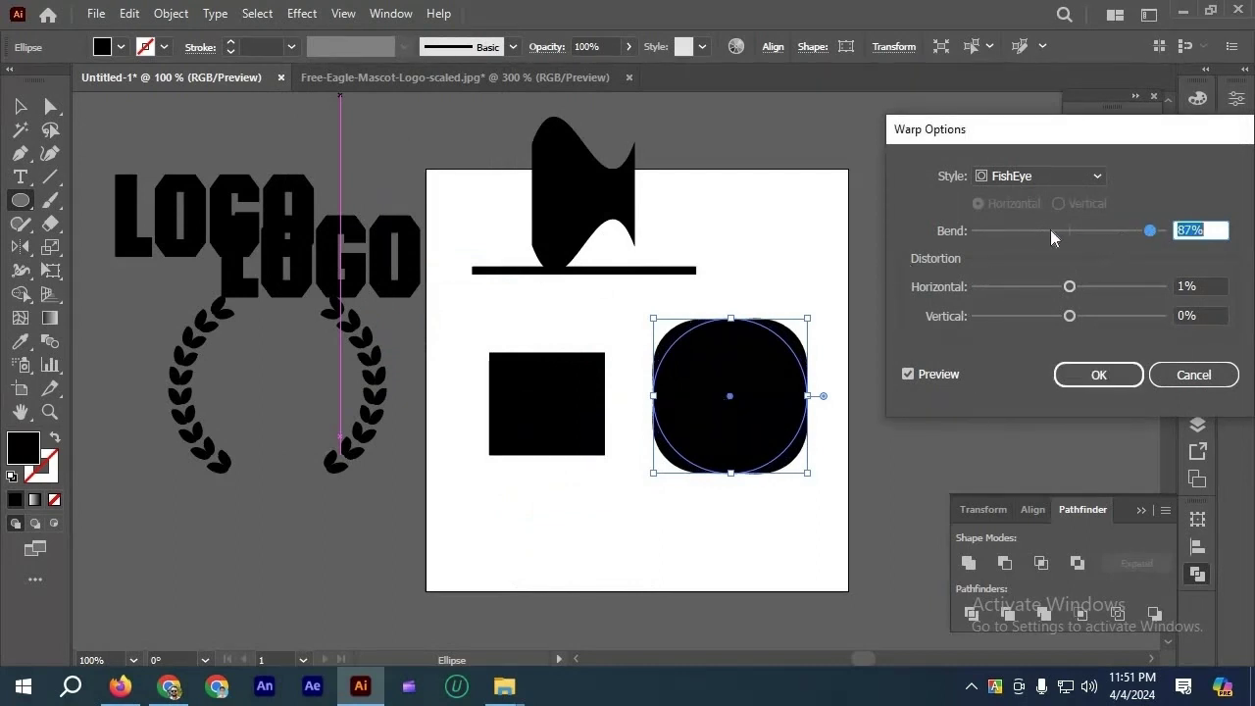
left_click_drag(1050, 230, 1008, 238)
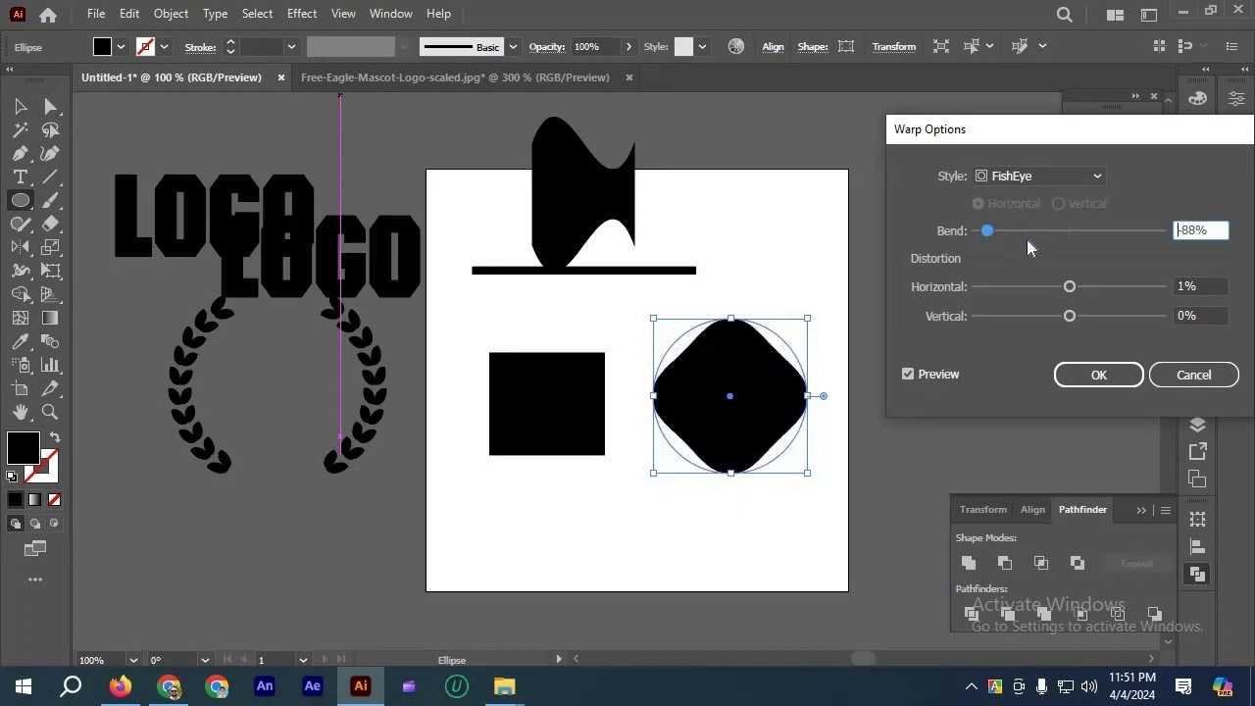
left_click(1187, 382)
Start an Inflate warp on the circle, trying a 77% bend and a negative bend before setting it to 3%.
left_click(302, 14)
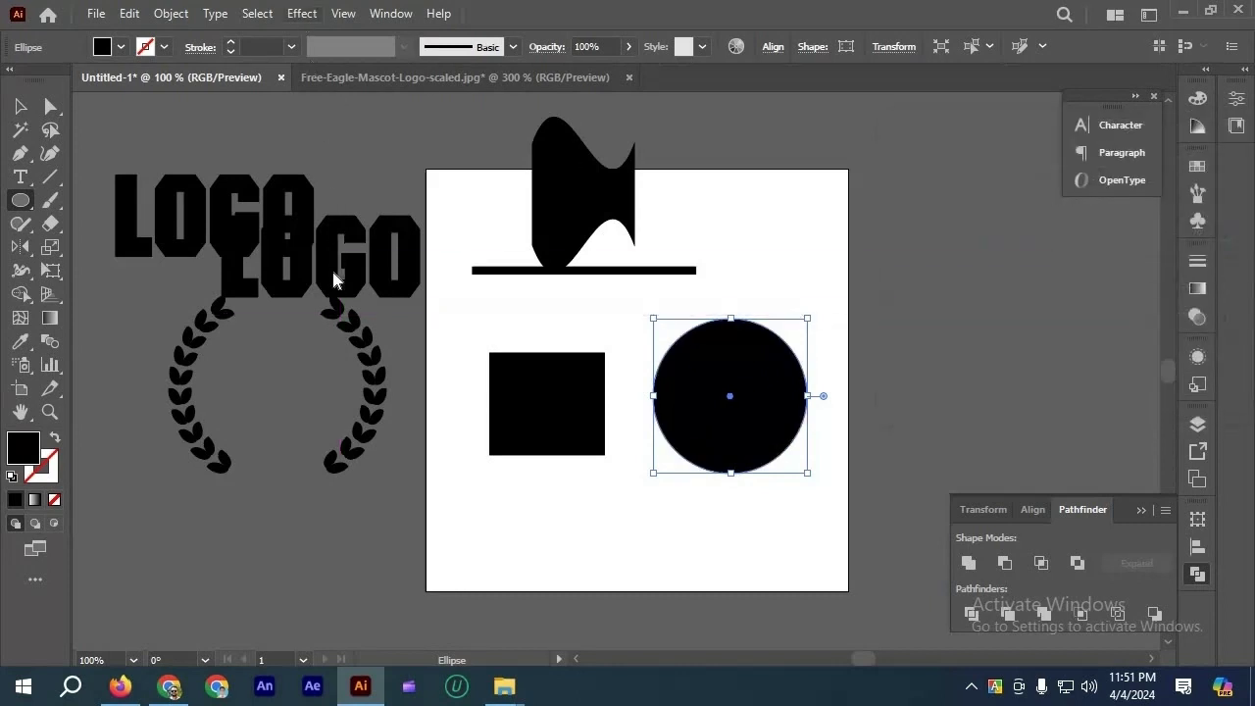
mouse_move(490, 267)
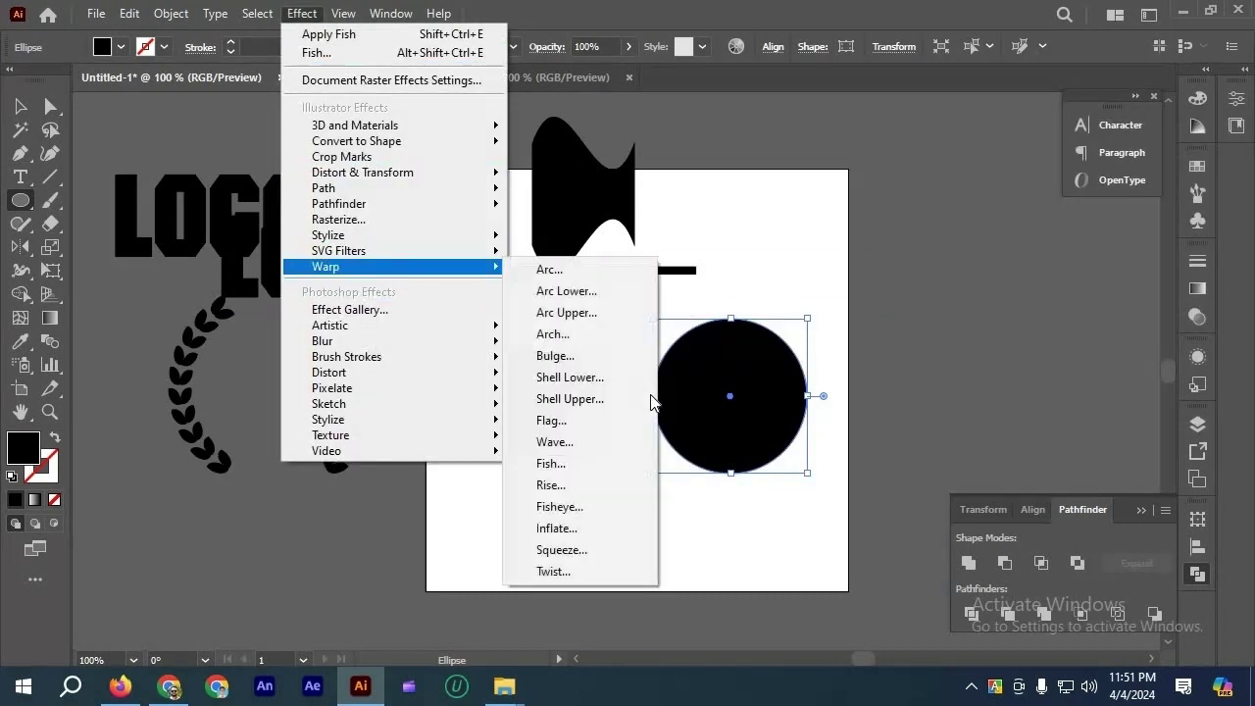
left_click(613, 531)
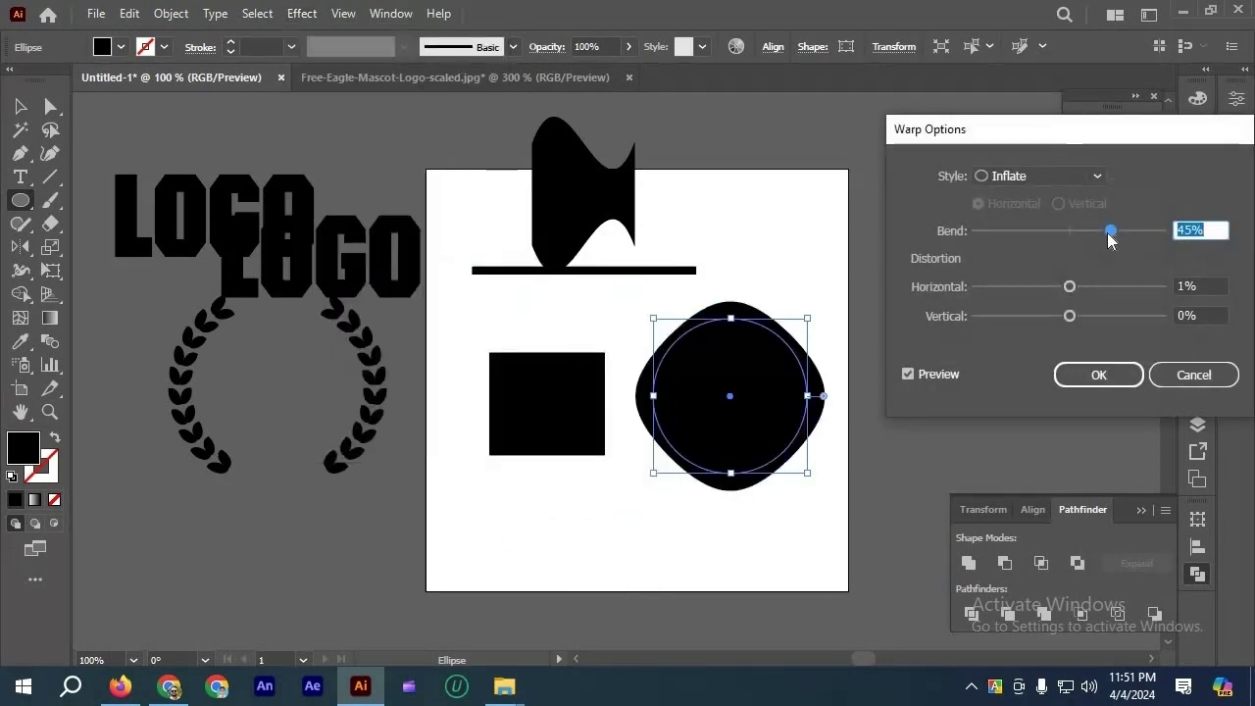
left_click_drag(1115, 233, 1142, 235)
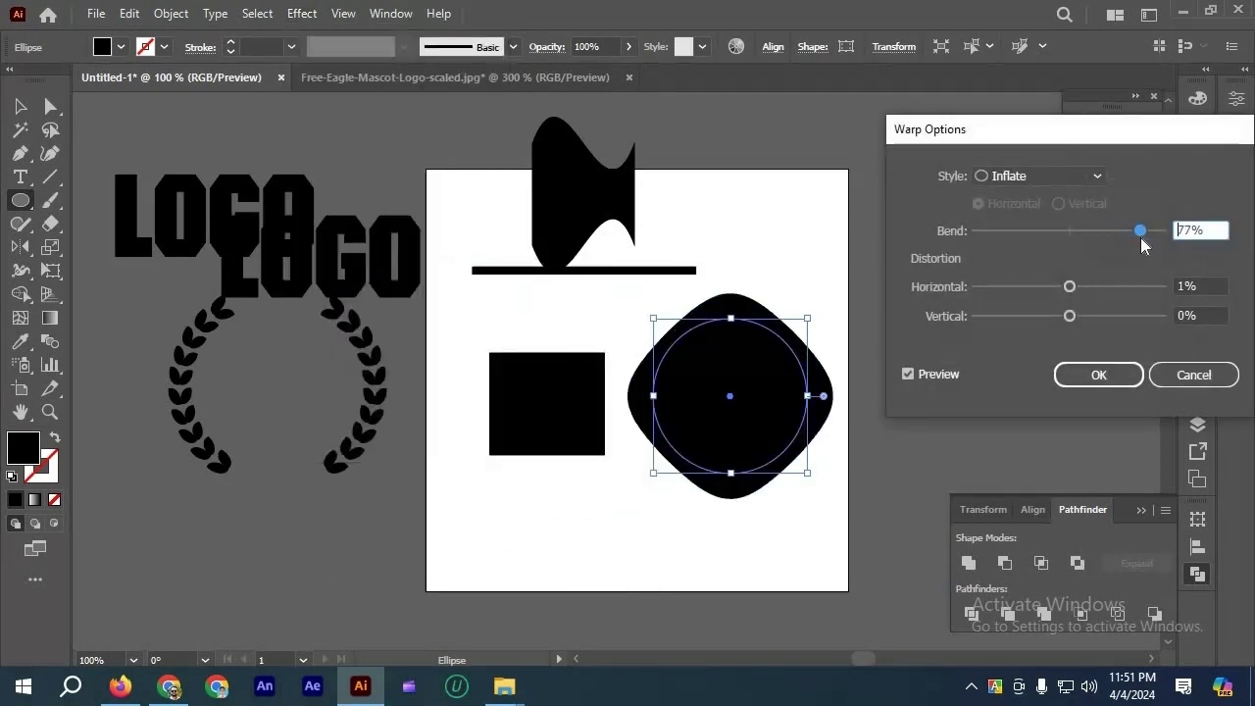
left_click_drag(1051, 250, 1015, 238)
left_click(1074, 236)
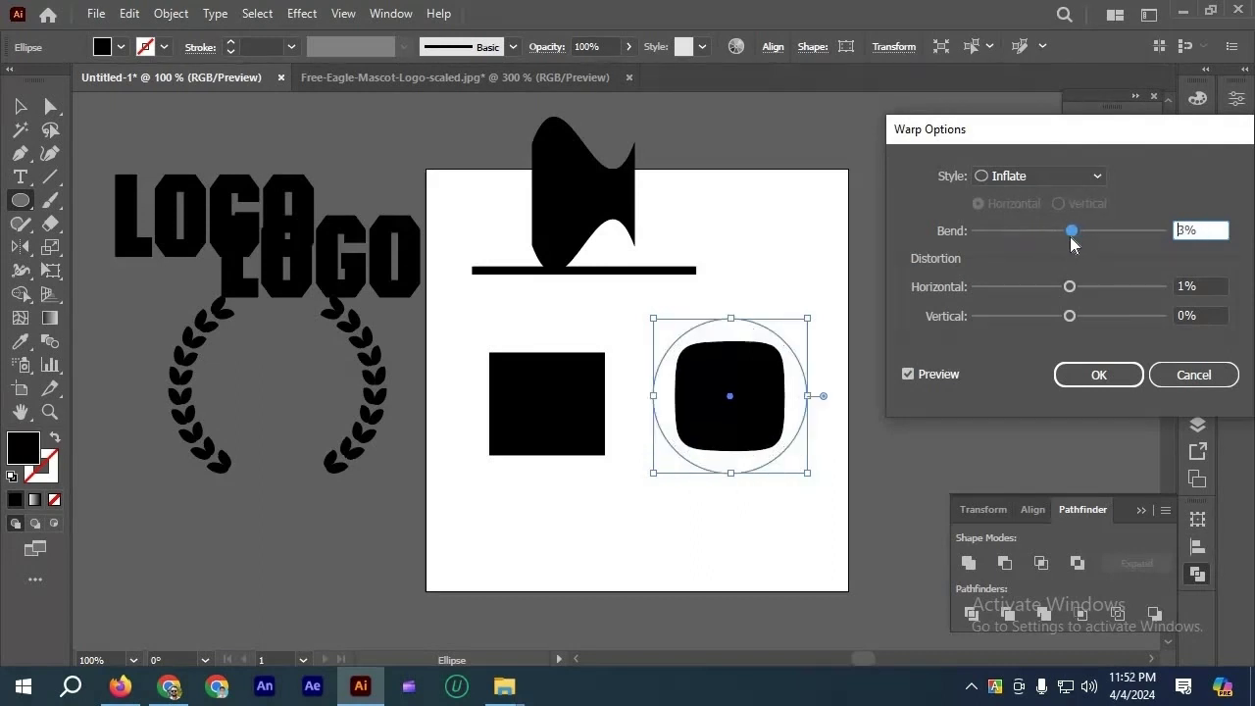
Switch the circle's warp style to Squeeze with a 77% bend and vertical orientation.
left_click(1099, 177)
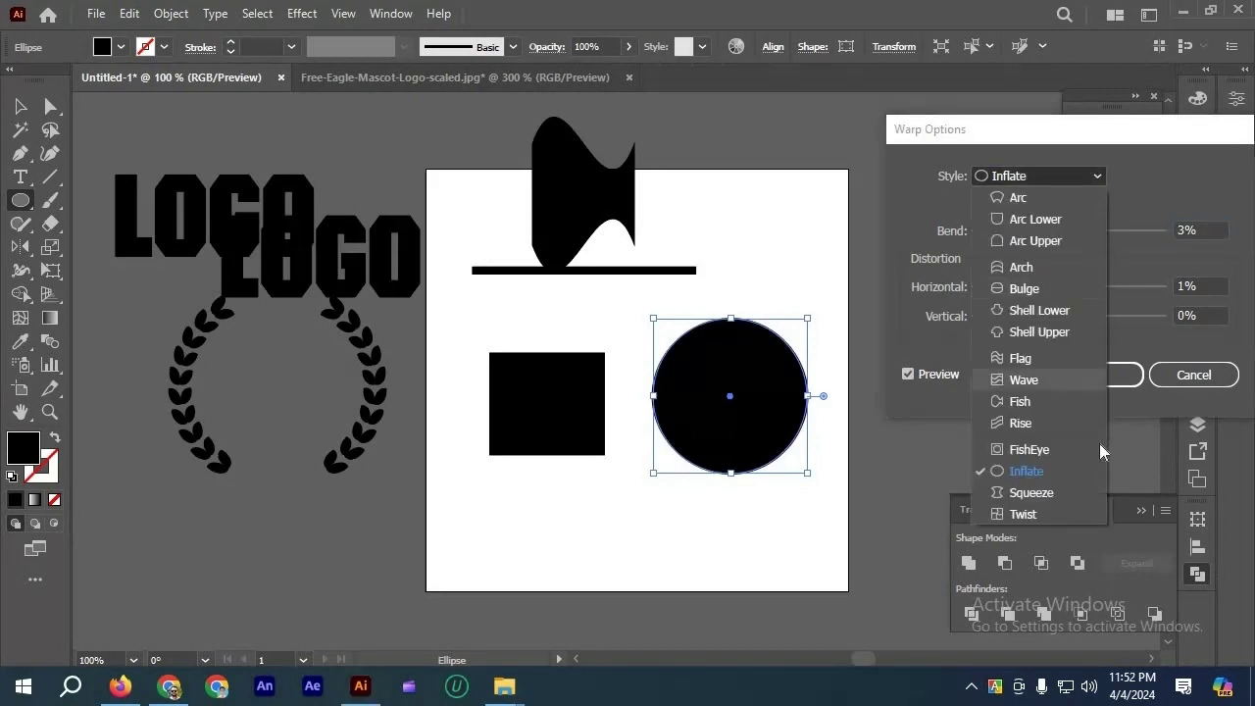
left_click(1079, 492)
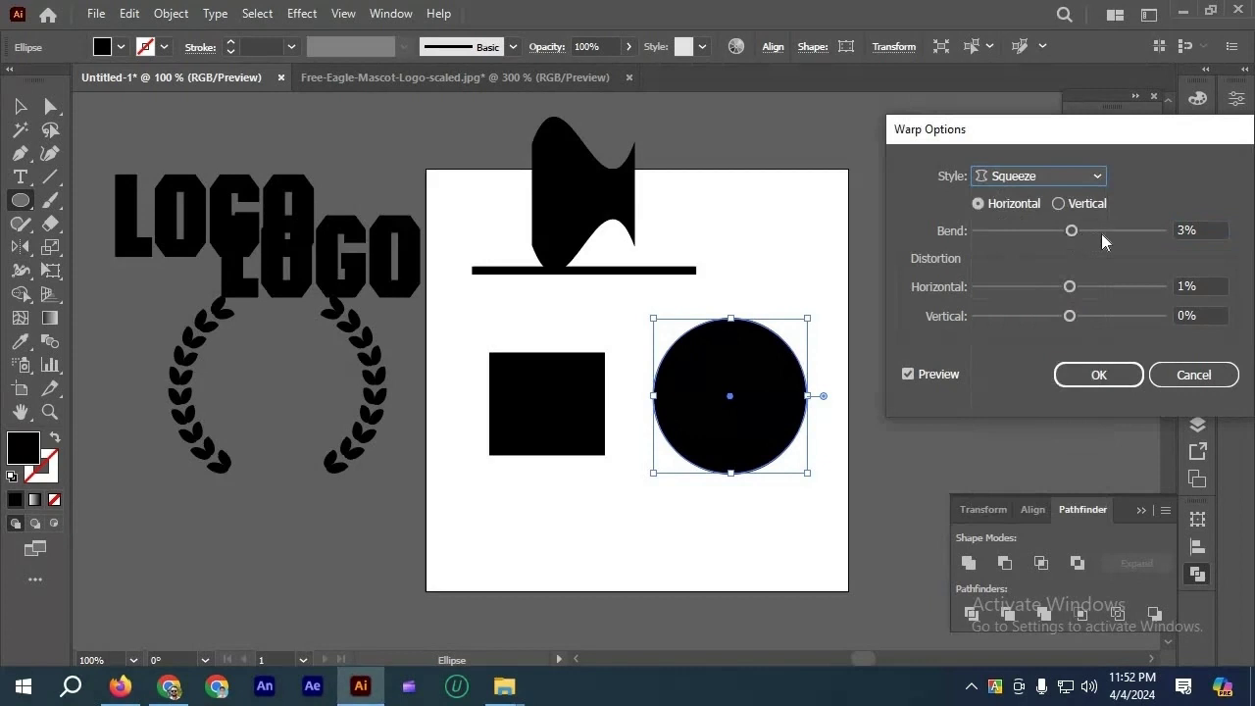
left_click_drag(1072, 232, 1141, 240)
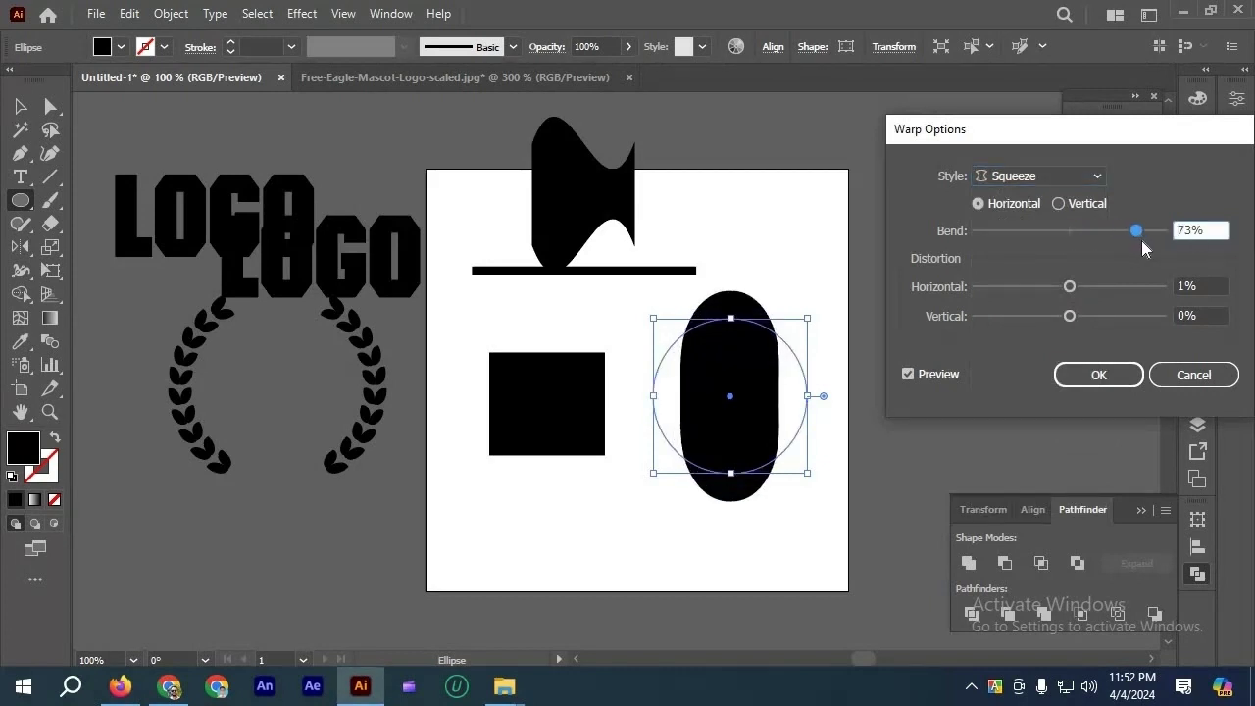
left_click(1084, 203)
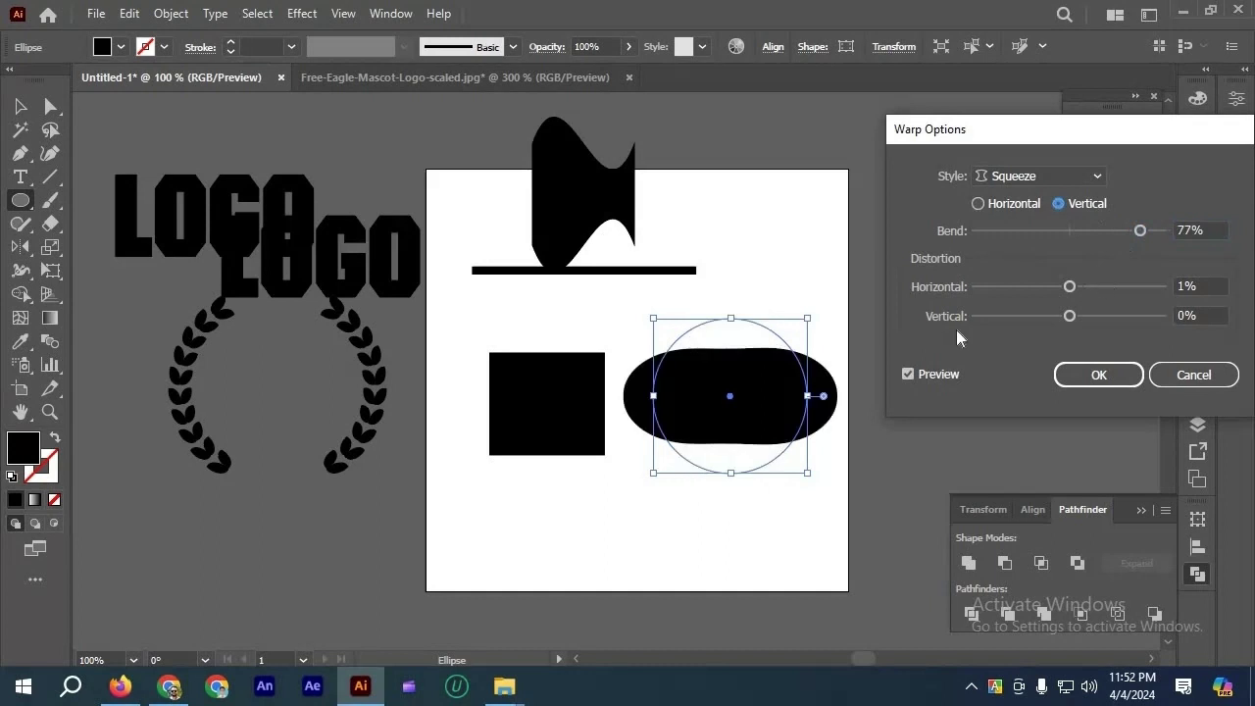
Try horizontal distortions of 31%, 59%, 74% and 96% on the Squeeze warp, with vertical distortion at 31% and -2%.
left_click(1098, 288)
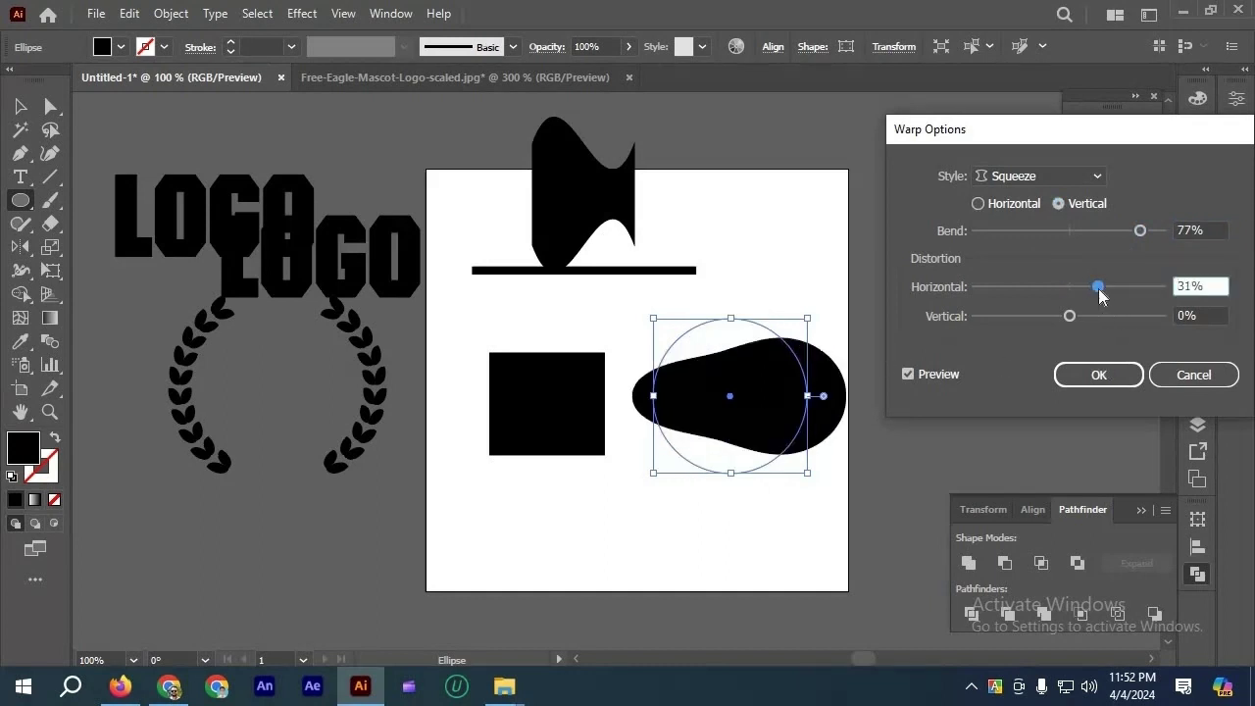
left_click(1124, 289)
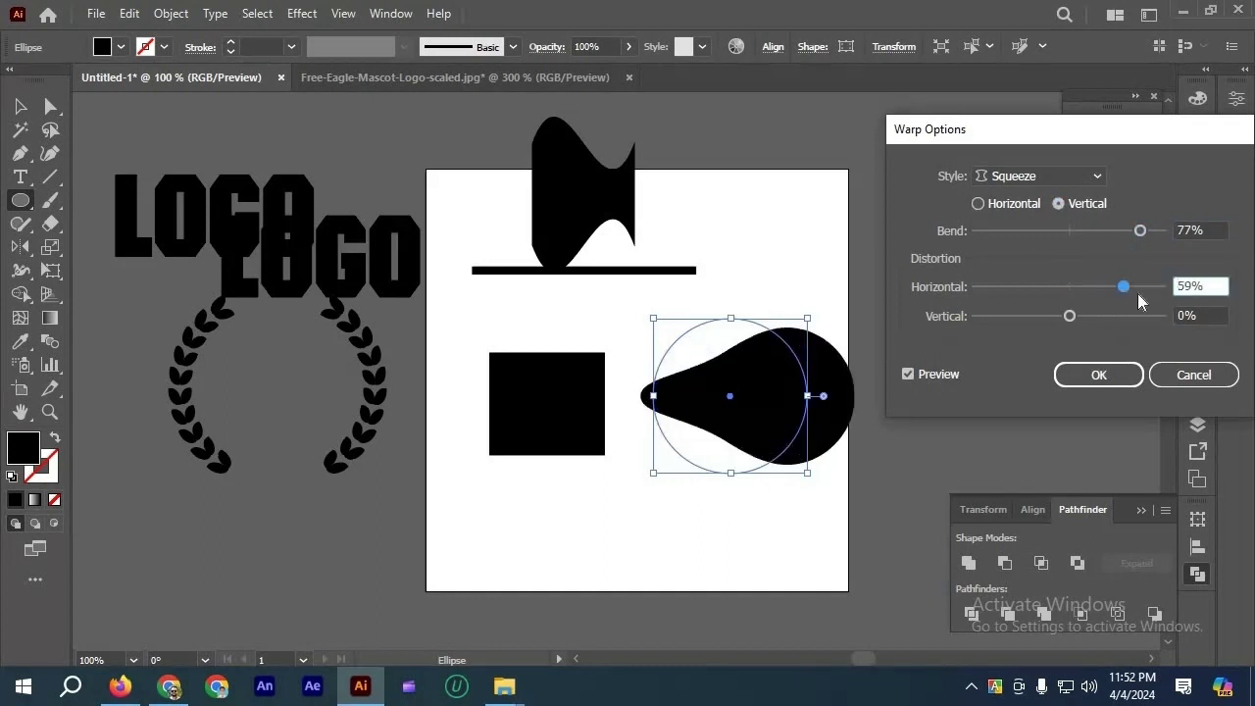
left_click(1137, 293)
left_click_drag(1103, 318, 1072, 316)
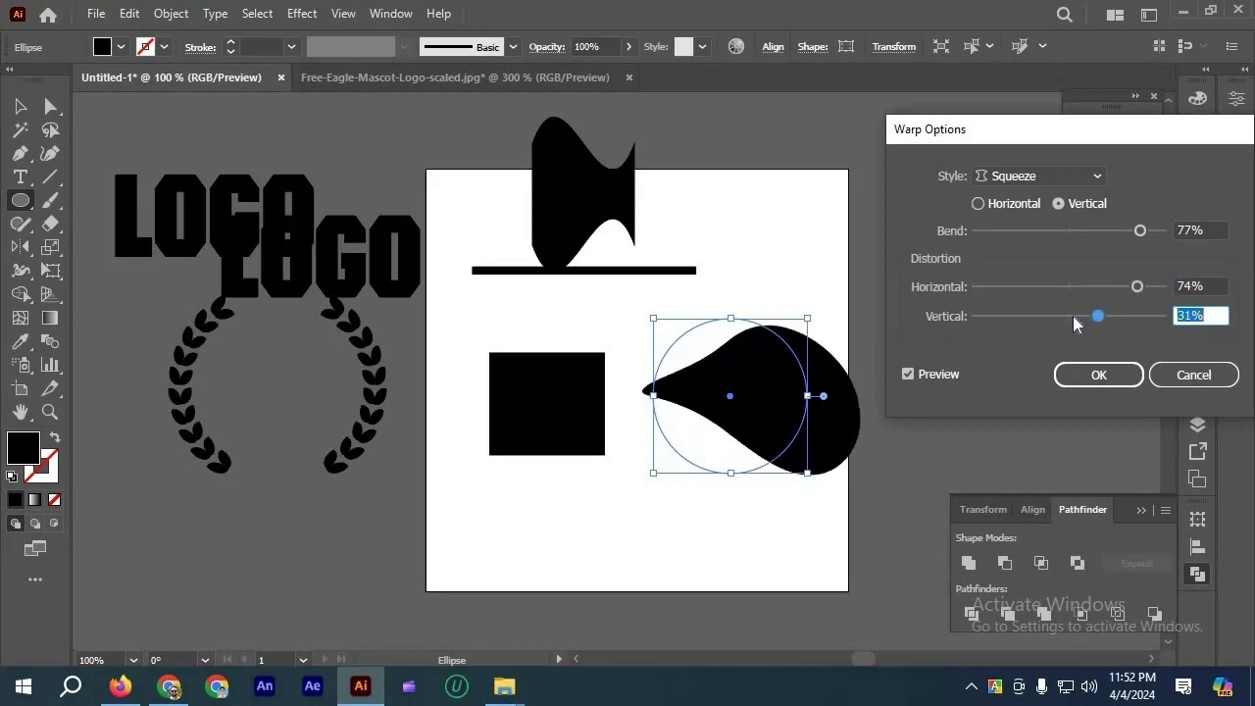
left_click(1156, 287)
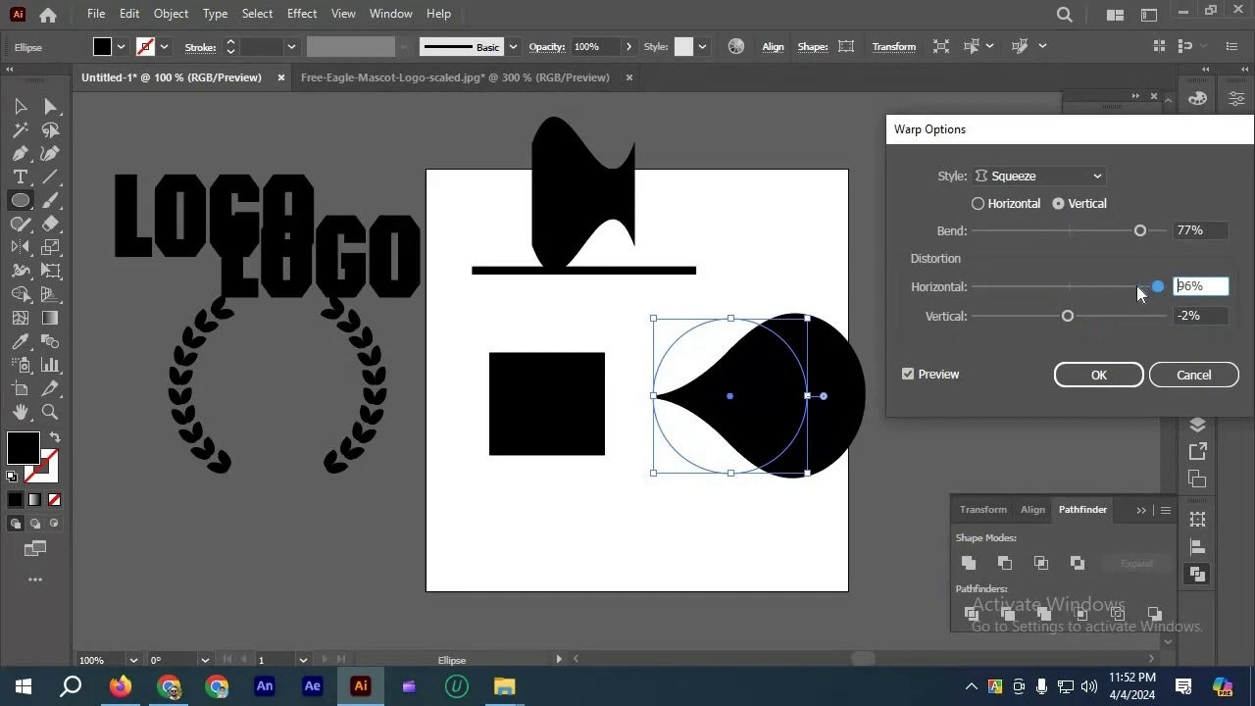
Compare the Squeeze warp's horizontal and vertical orientations, trying horizontal distortions of 71%, 2% and 36% and vertical distortions of 13% and 3%.
left_click(1017, 205)
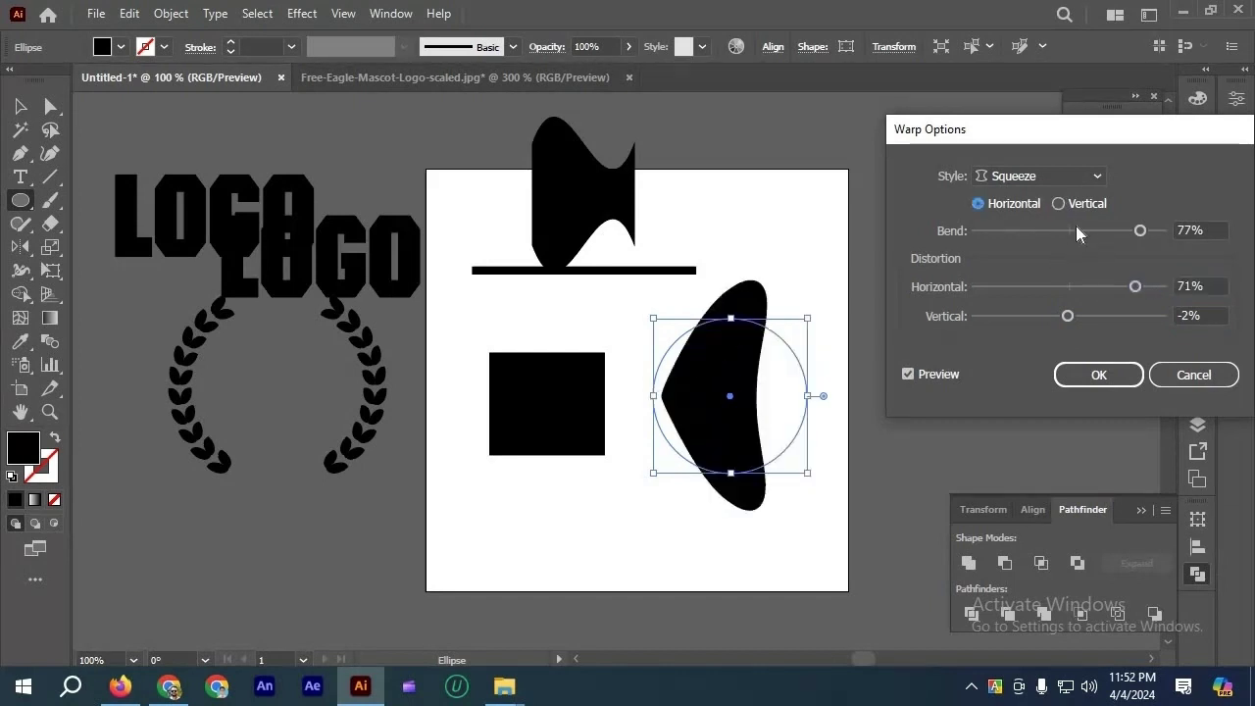
left_click(1073, 206)
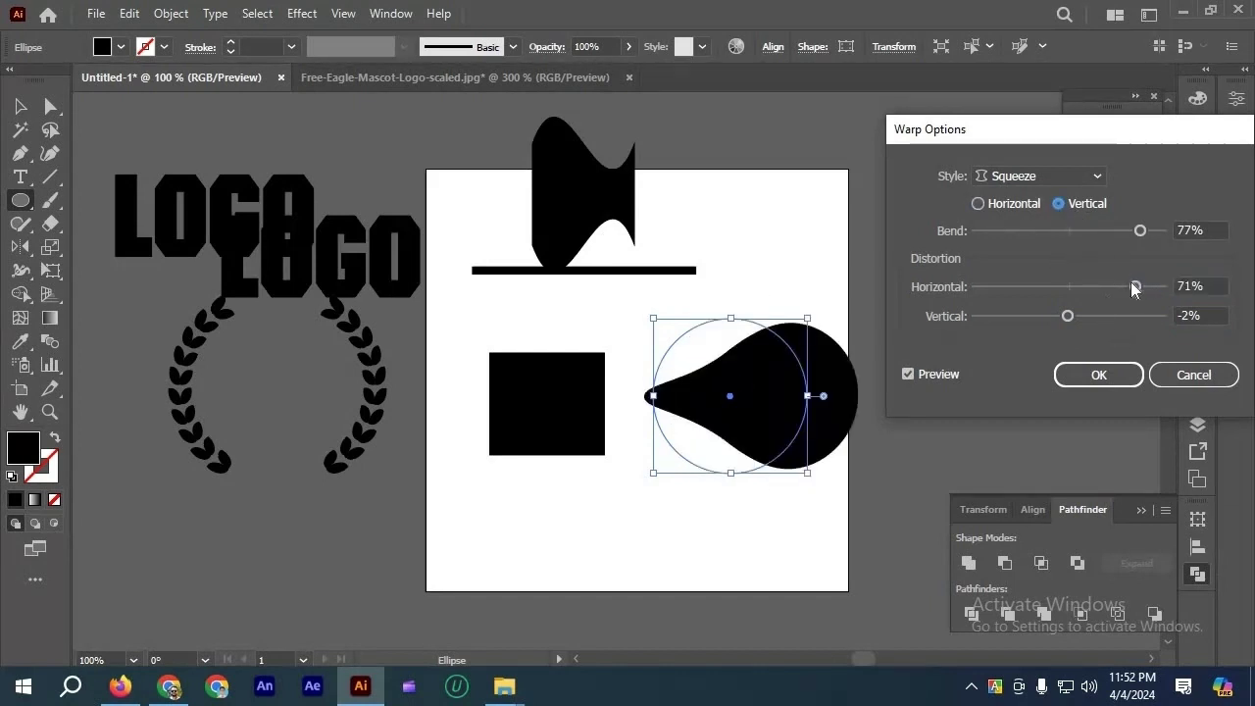
left_click(1068, 286)
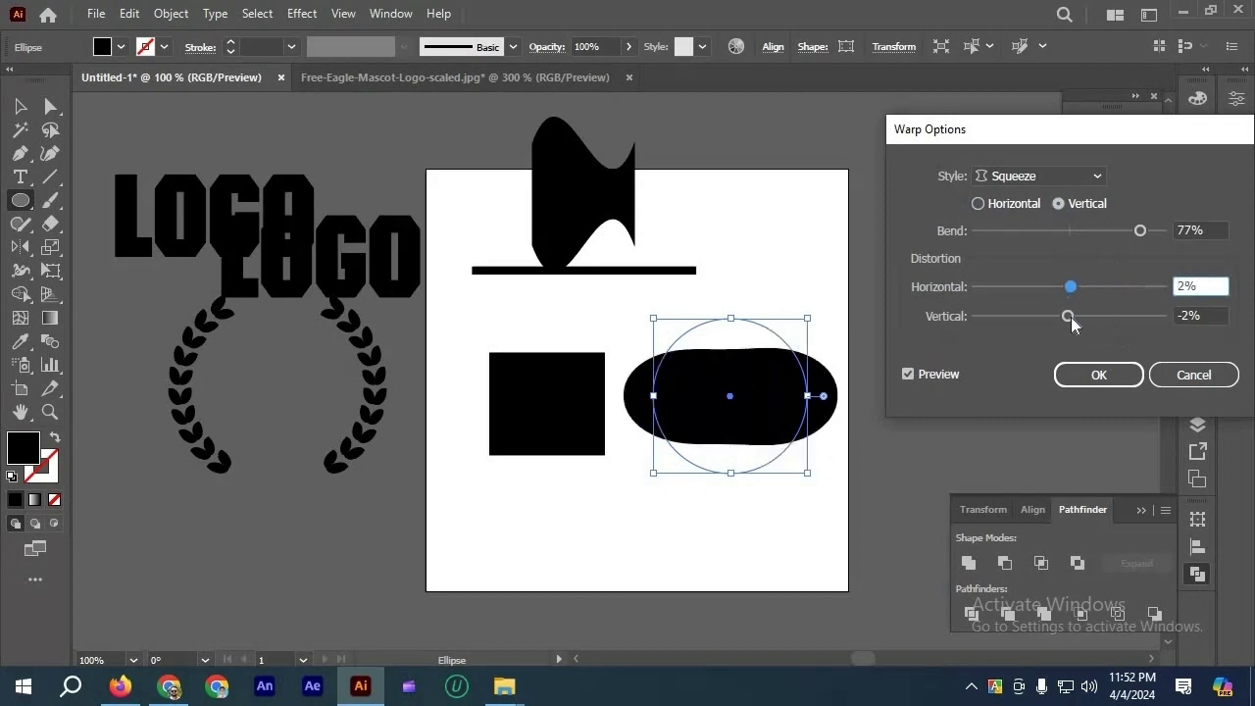
left_click(1081, 315)
left_click(1102, 286)
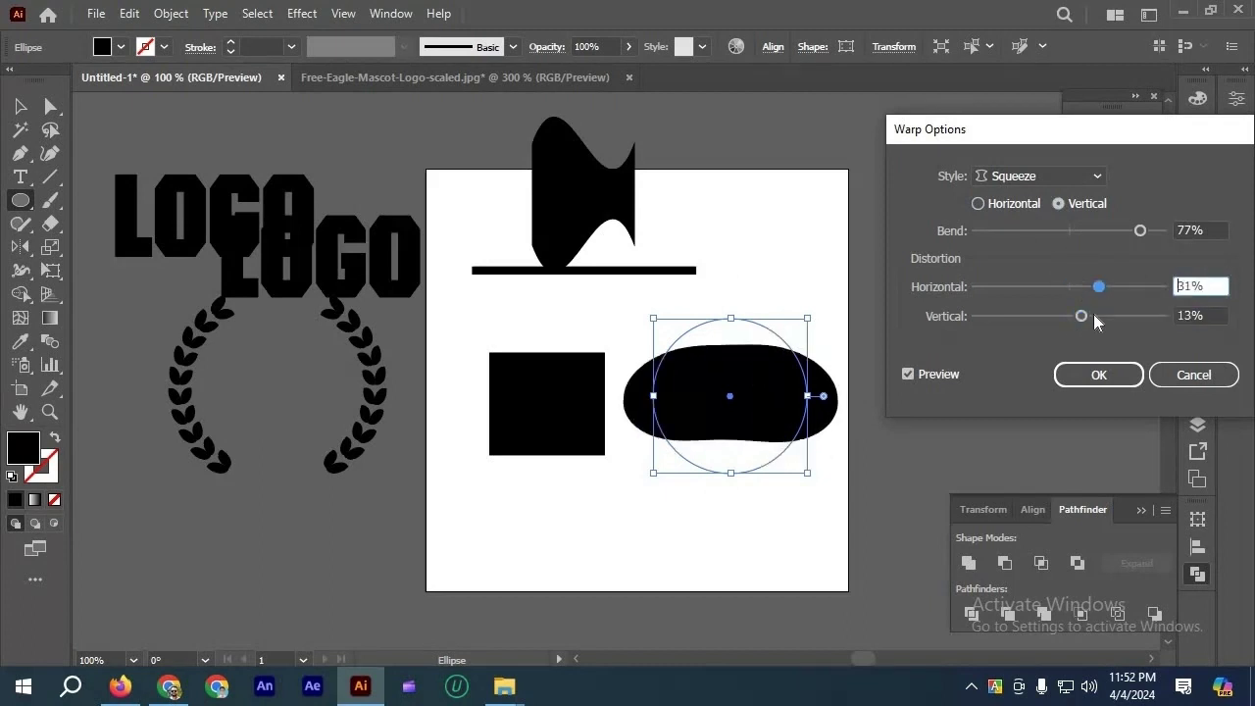
left_click(1071, 315)
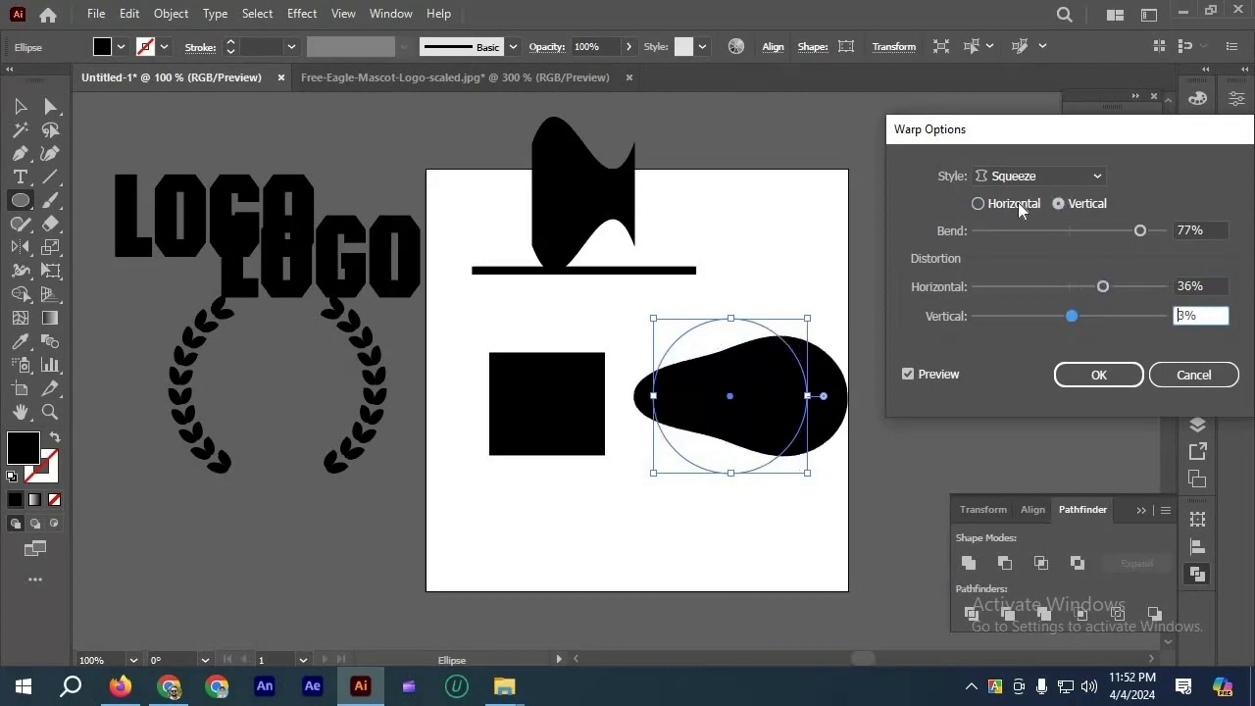
Switch the circle's Squeeze warp to horizontal orientation with a 50% horizontal distortion and a -30% bend.
left_click(1019, 206)
left_click(1119, 286)
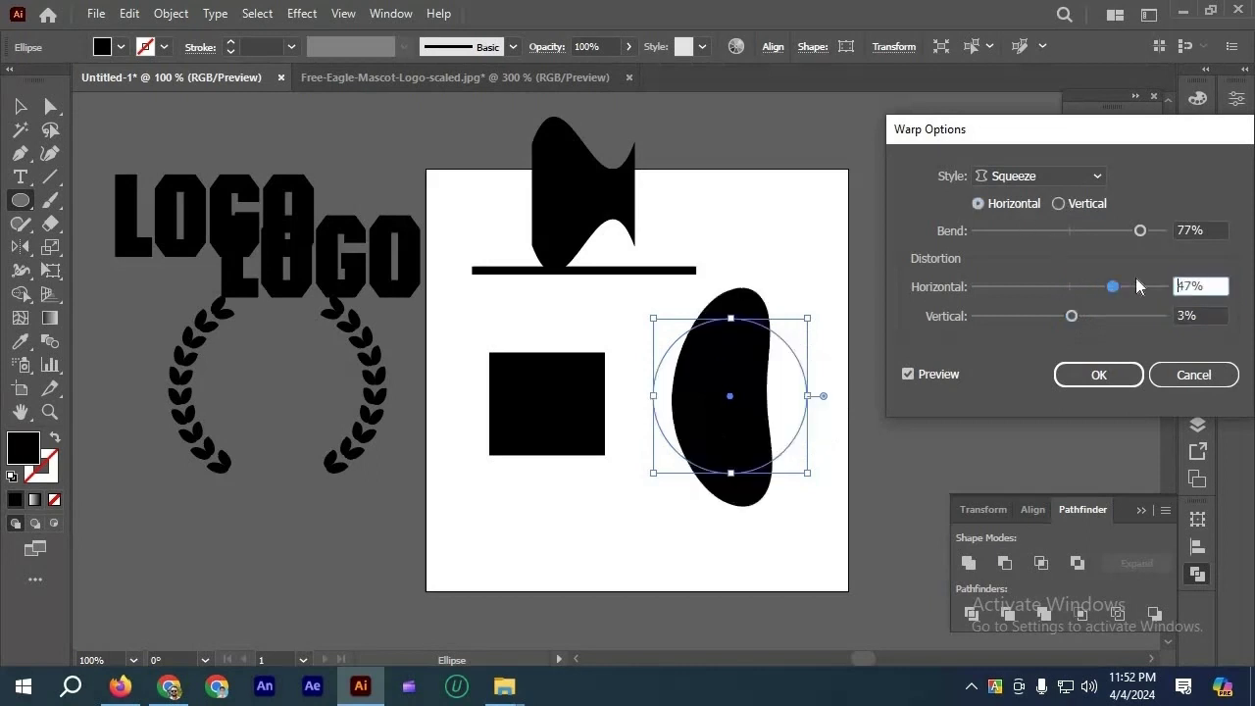
left_click_drag(1139, 231, 1036, 241)
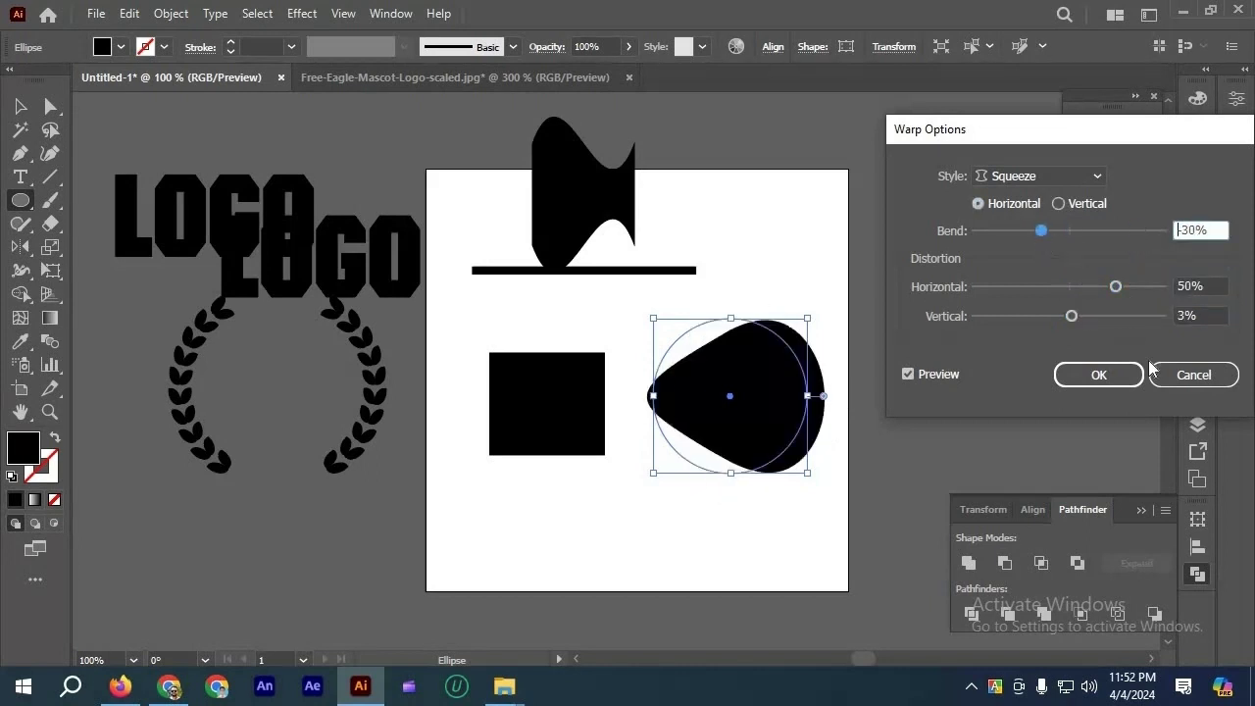
Try the Twist warp on the circle with a 59% bend, vertical orientation and 3% horizontal distortion, and cancel the effect.
left_click(1096, 177)
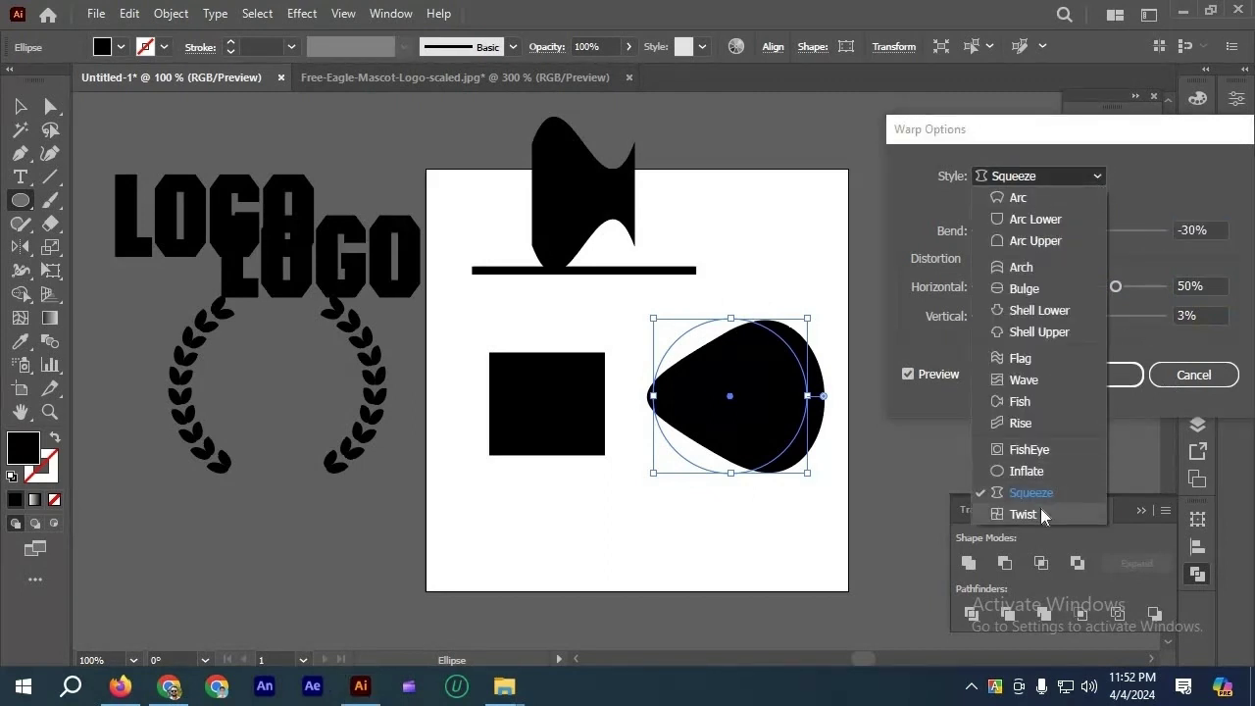
left_click(1080, 514)
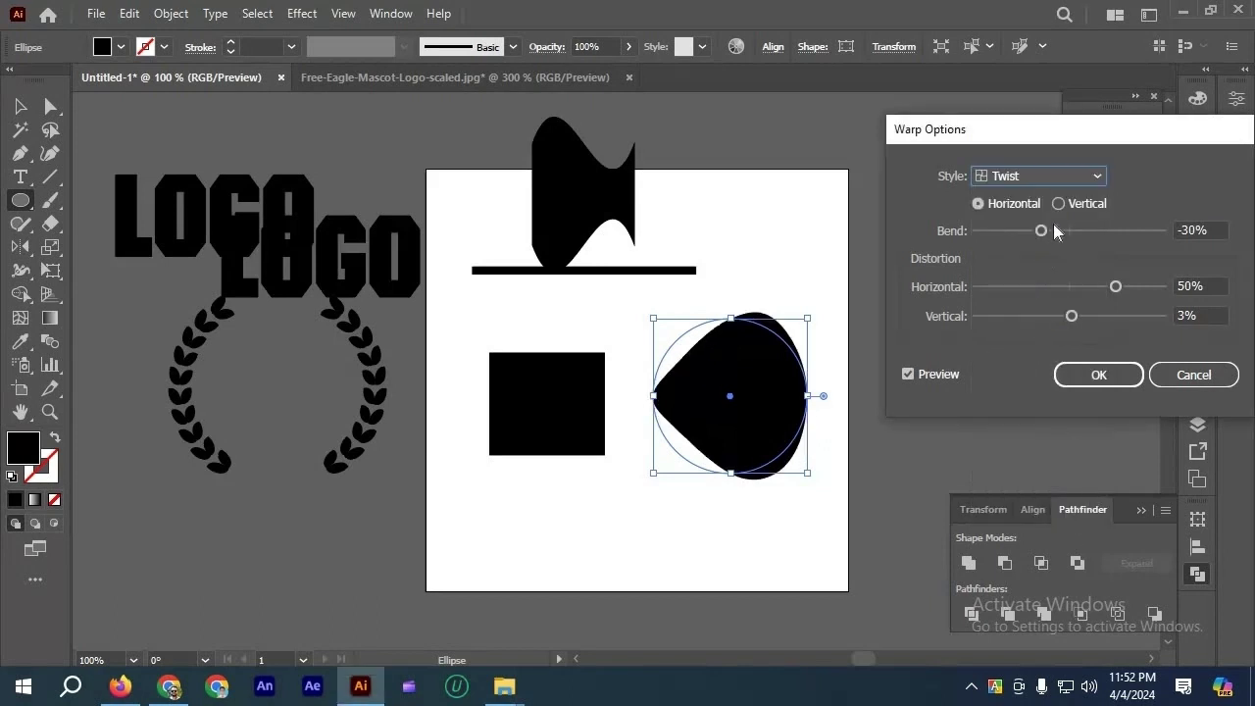
left_click_drag(1091, 228, 1167, 371)
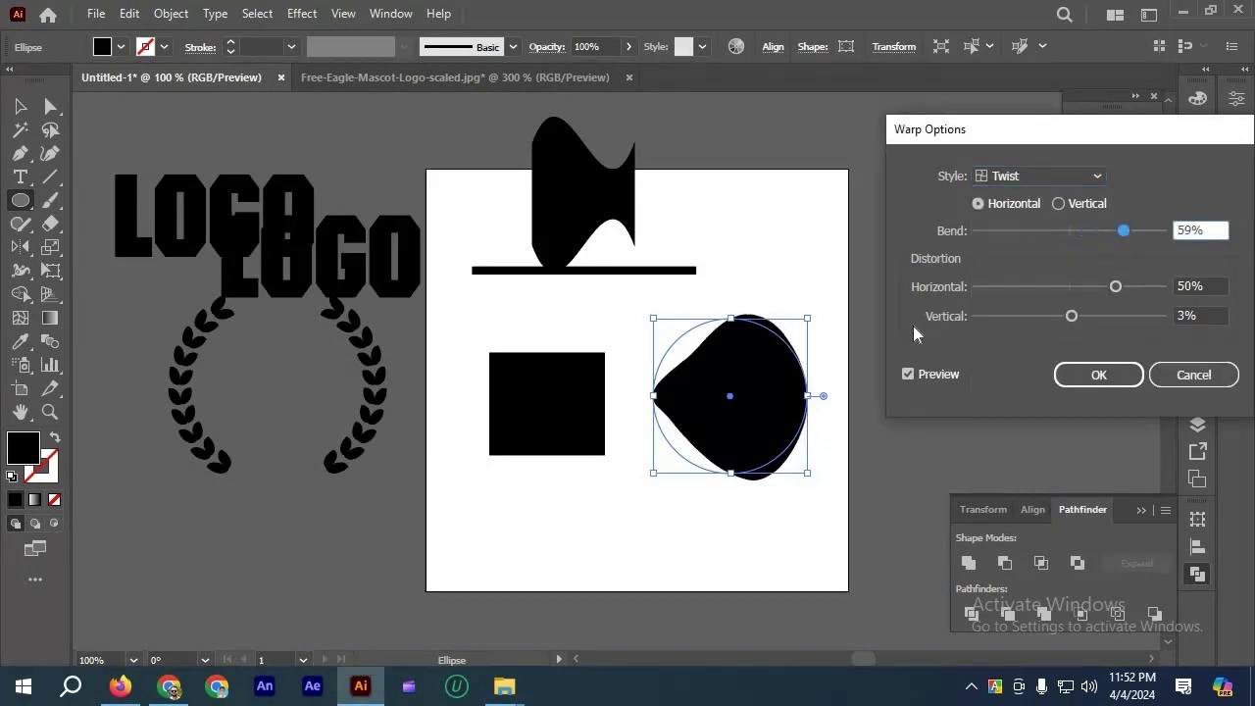
left_click(1060, 203)
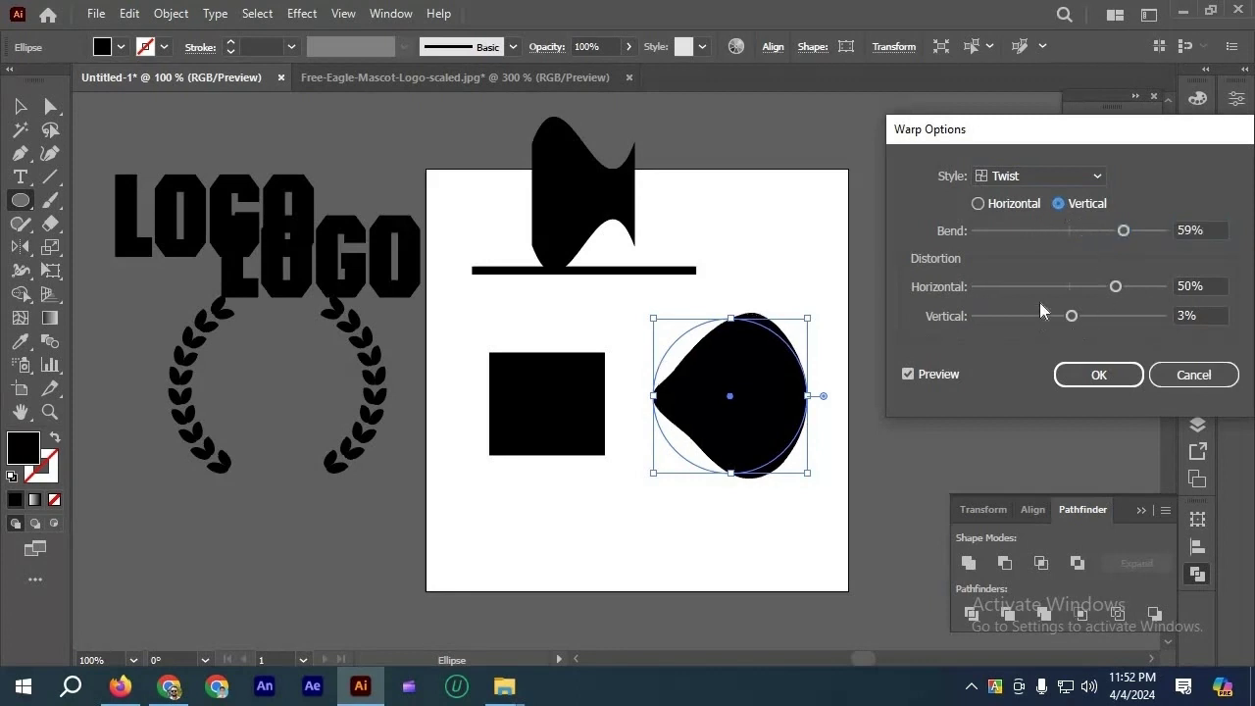
left_click(1067, 286)
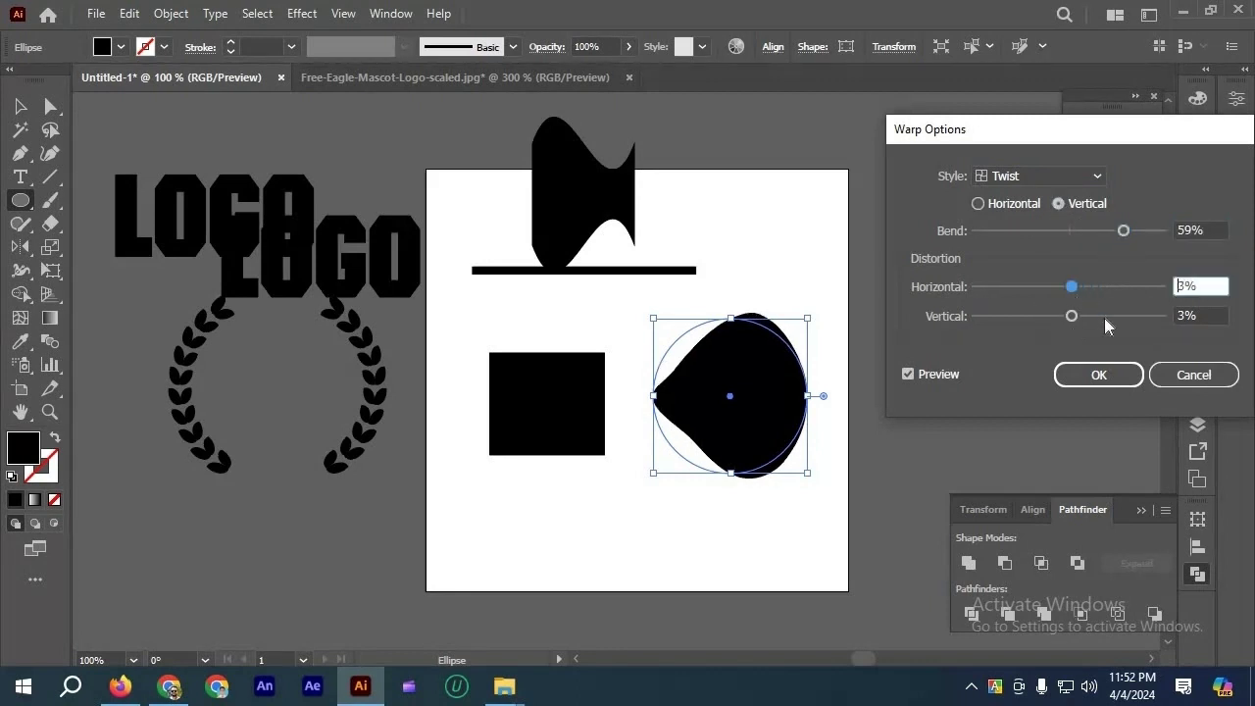
left_click(1175, 379)
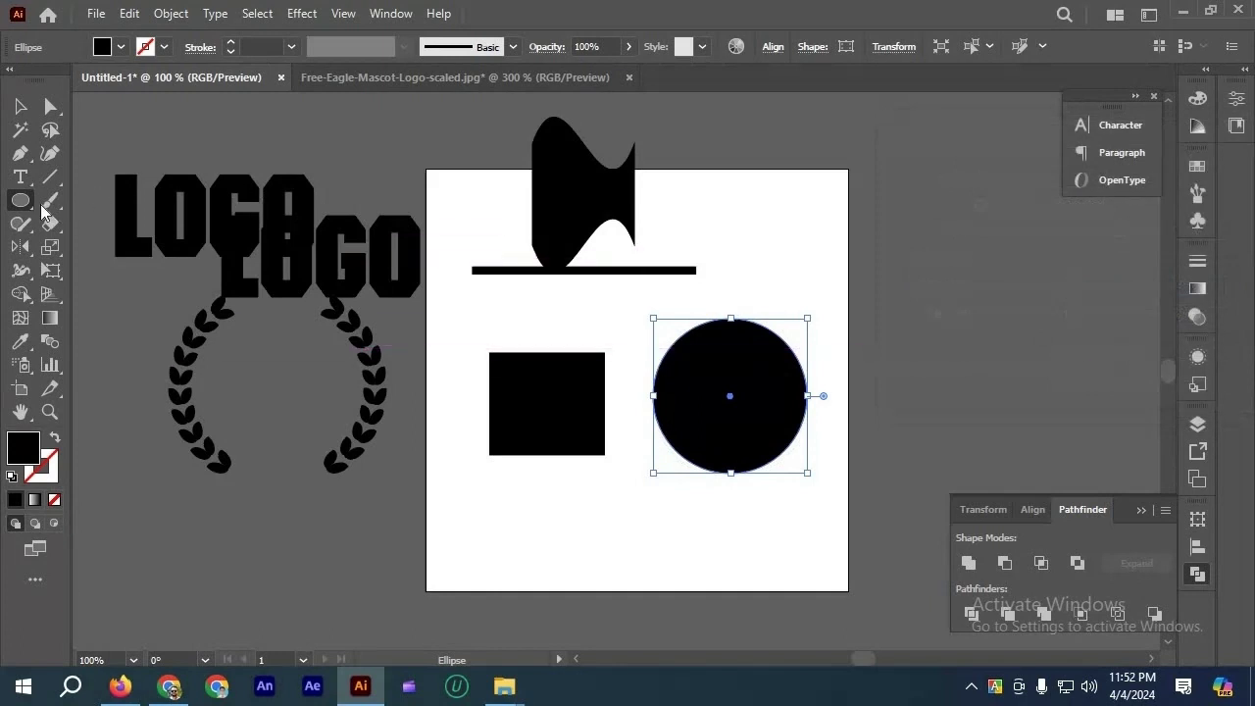
Draw a five-pointed black star above the circle with the Star tool and switch to the Selection tool.
right_click(21, 204)
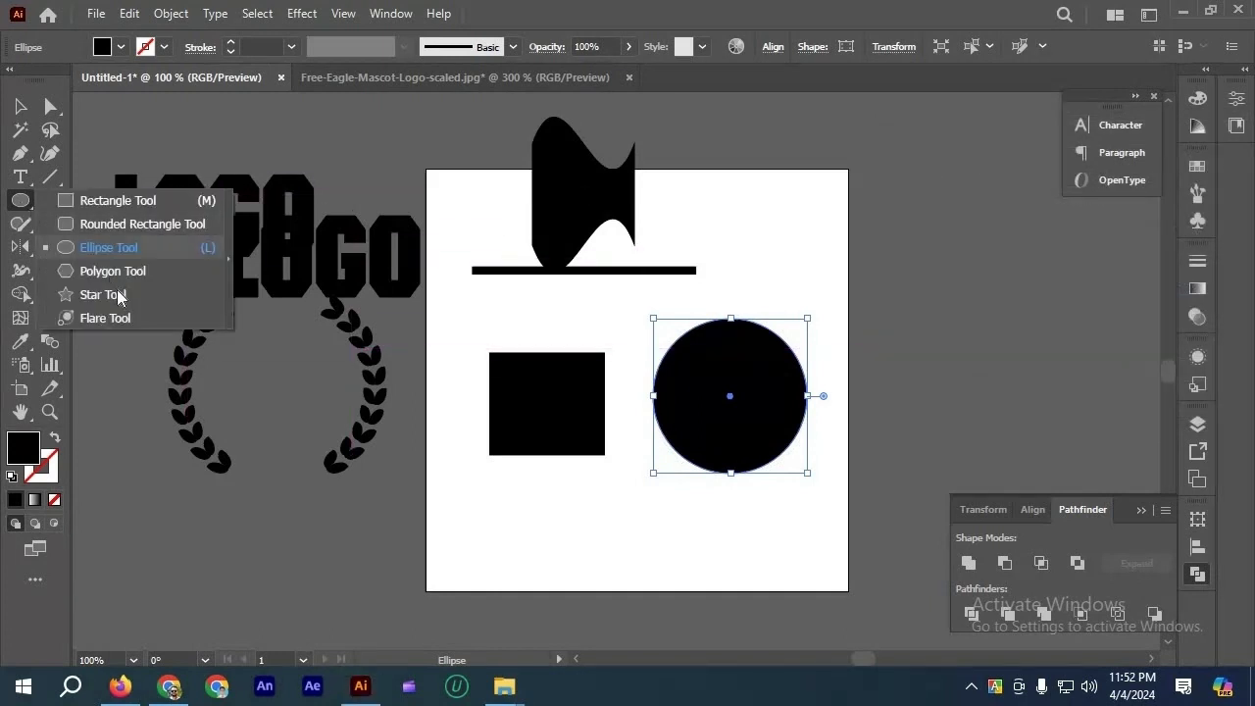
left_click(103, 294)
mouse_move(729, 214)
left_mouse_down()
mouse_move(781, 288)
mouse_move(771, 272)
left_mouse_up()
left_click(21, 105)
scroll(799, 312, "up", 1)
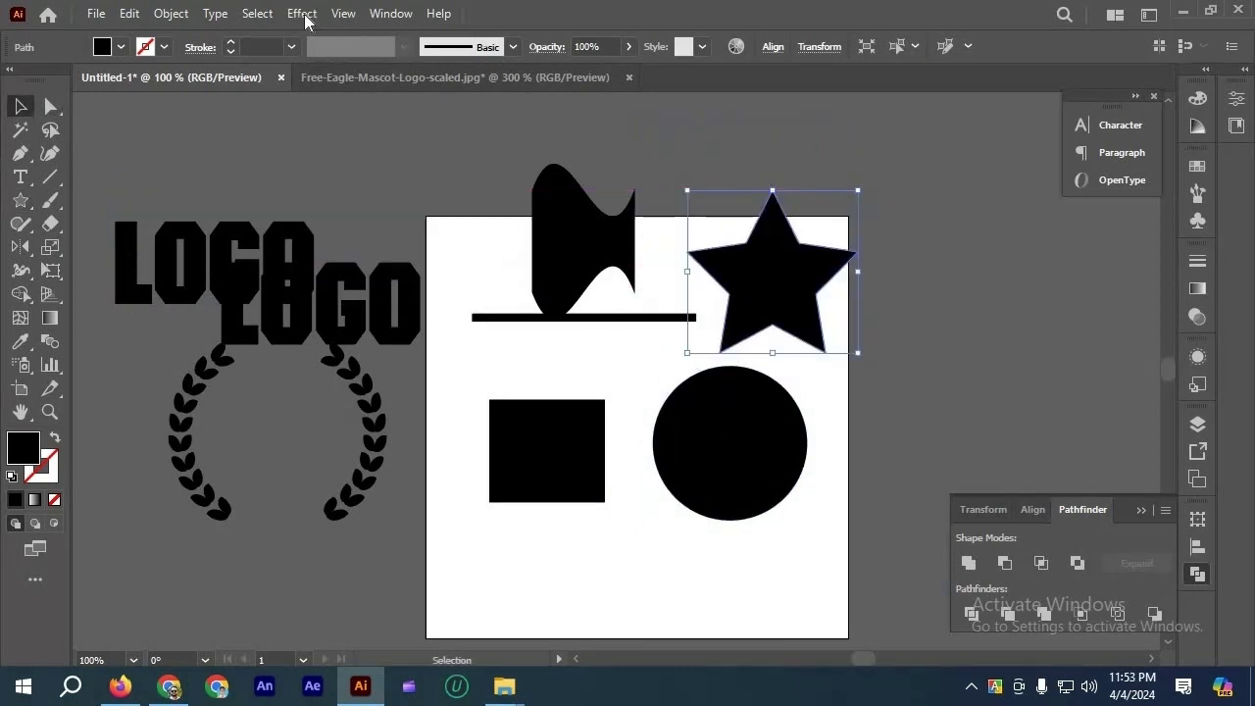
Start a Twist warp on the star, trying bends of 80% and 88% and comparing the vertical and horizontal orientations.
left_click(302, 13)
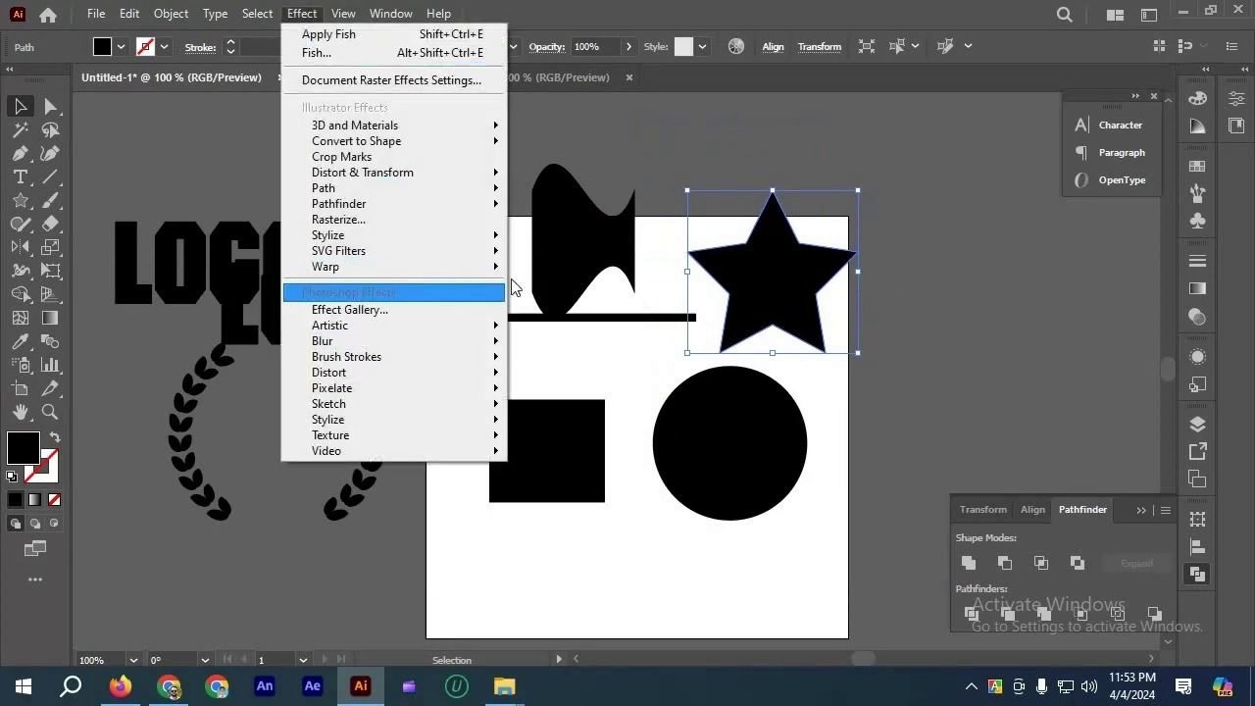
mouse_move(471, 267)
left_click(579, 571)
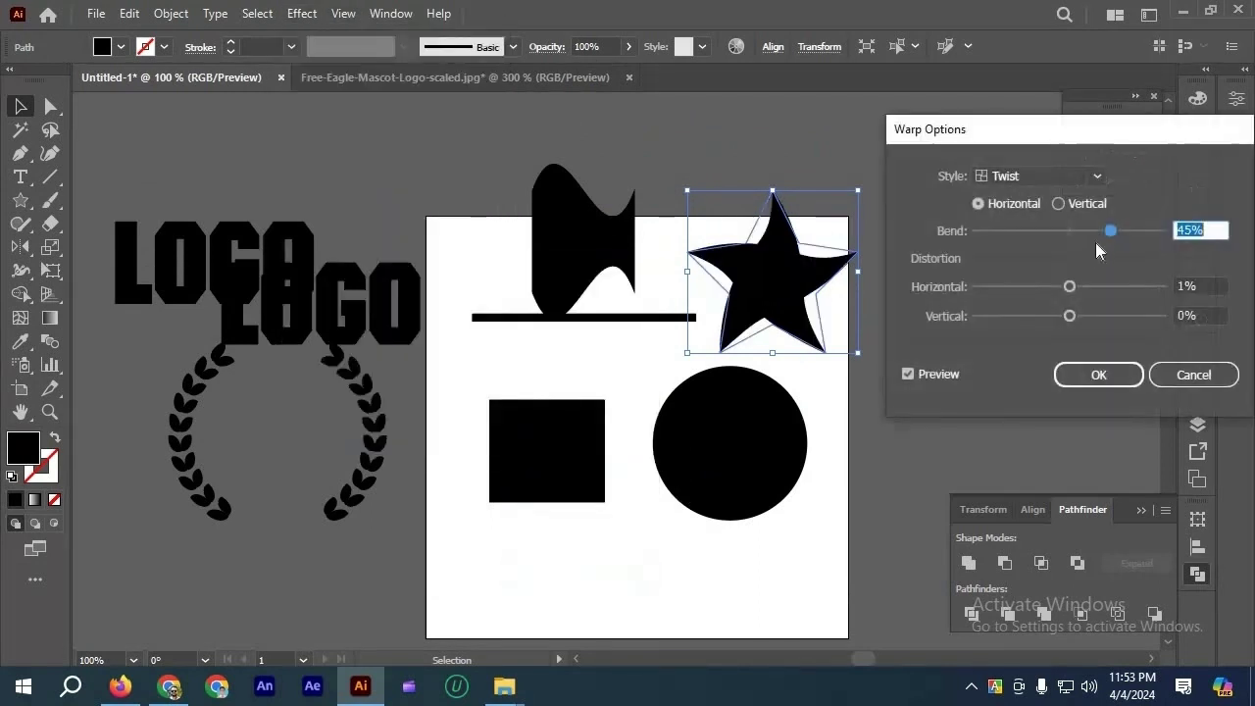
left_click_drag(1095, 243, 1142, 242)
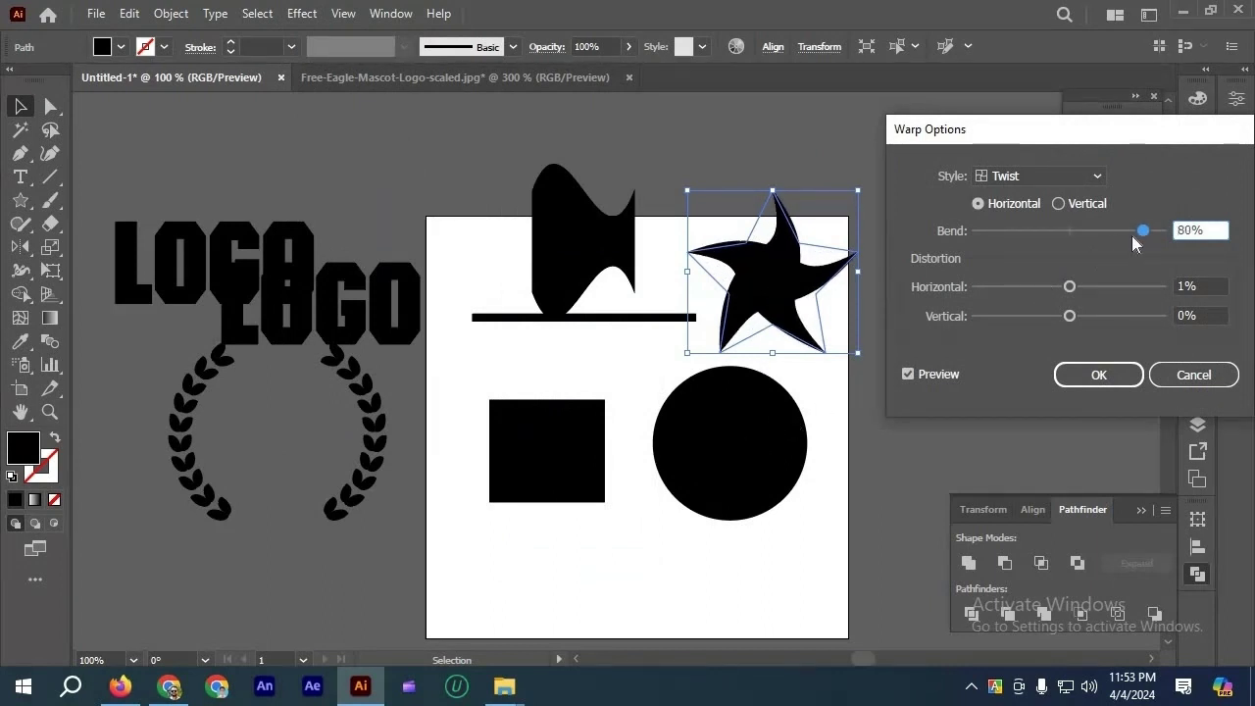
left_click_drag(1143, 238, 1125, 238)
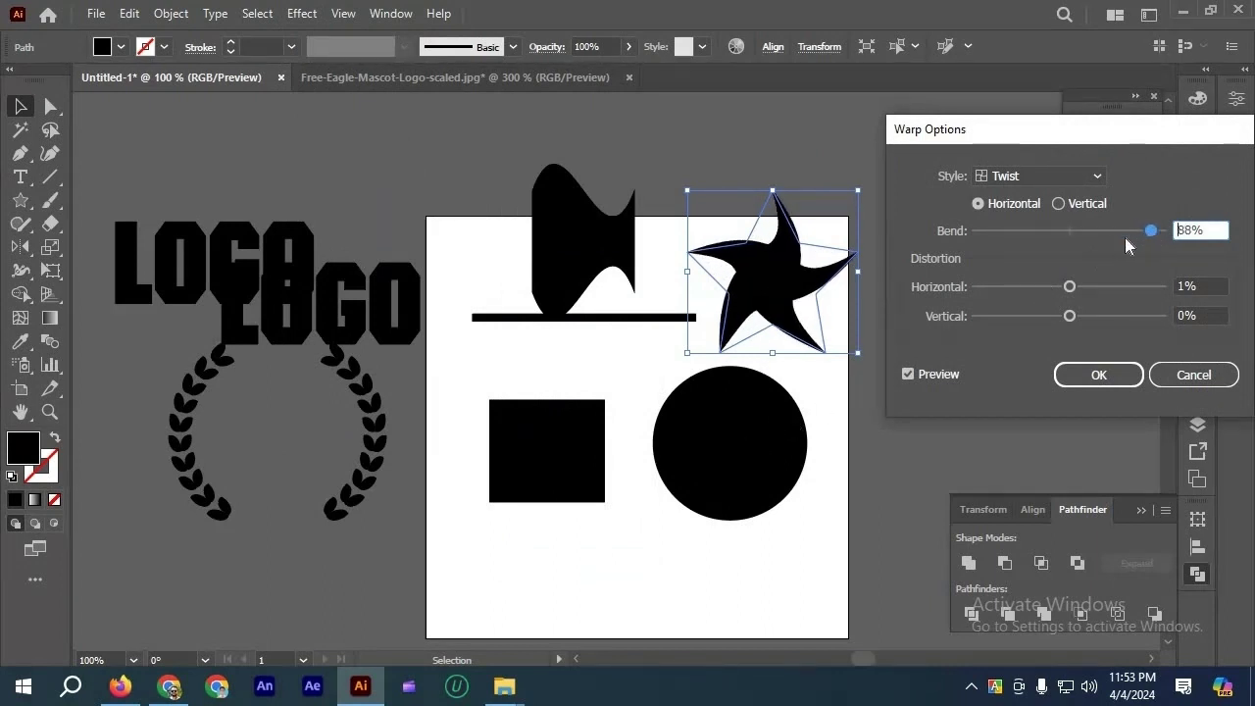
left_click(1079, 203)
left_click(979, 204)
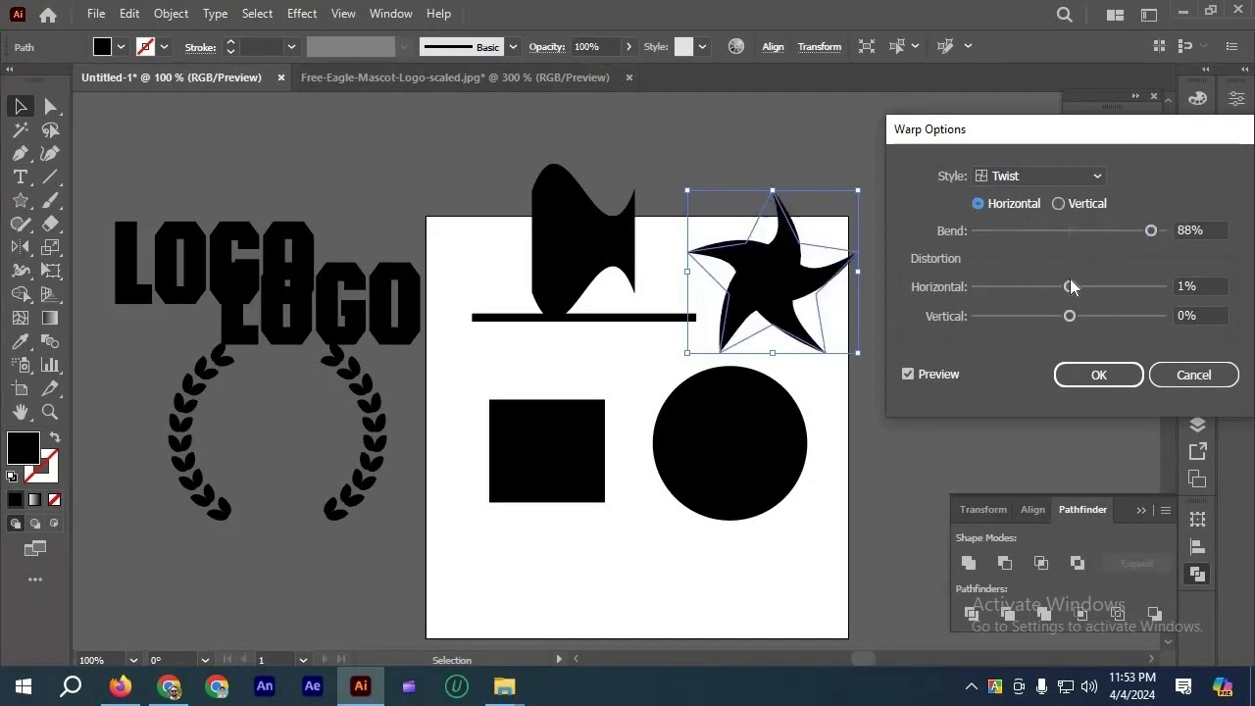
Try a 51% horizontal distortion with vertical distortions of 30%, 44% and 27% on the star's Twist warp, and cancel the effect.
mouse_move(1102, 287)
left_mouse_down()
mouse_move(1115, 287)
mouse_move(1102, 311)
left_mouse_up()
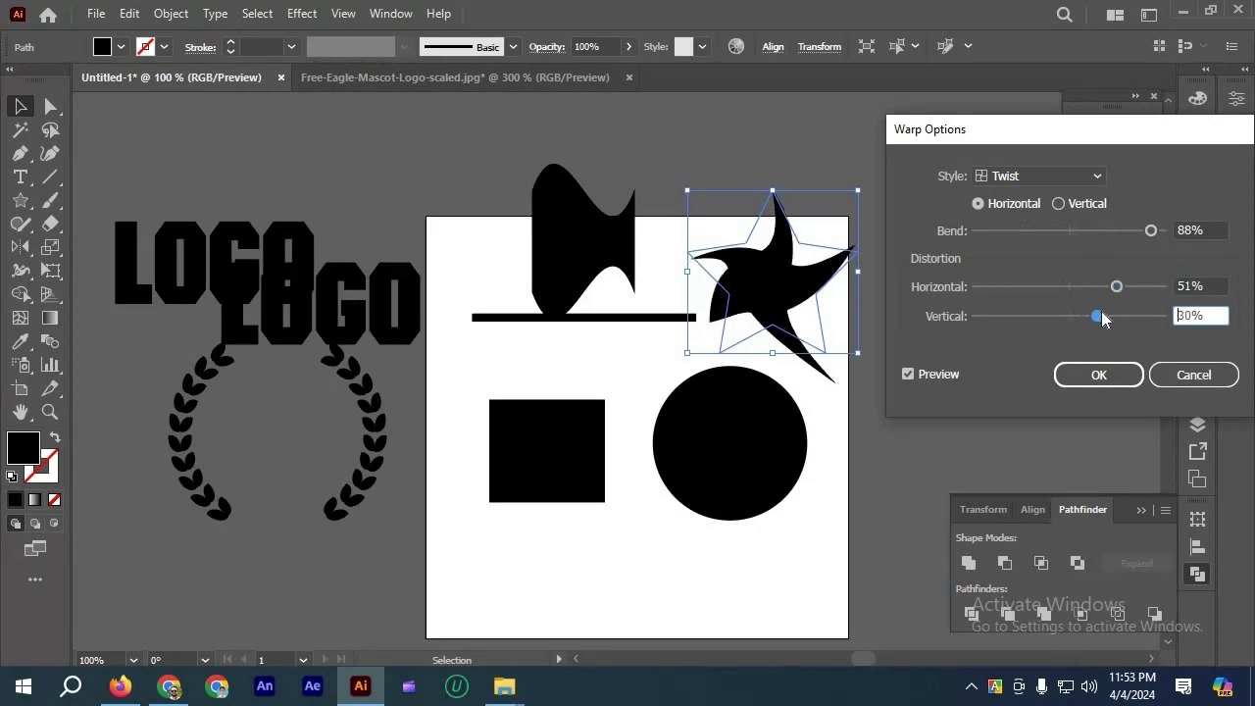
left_click(1110, 315)
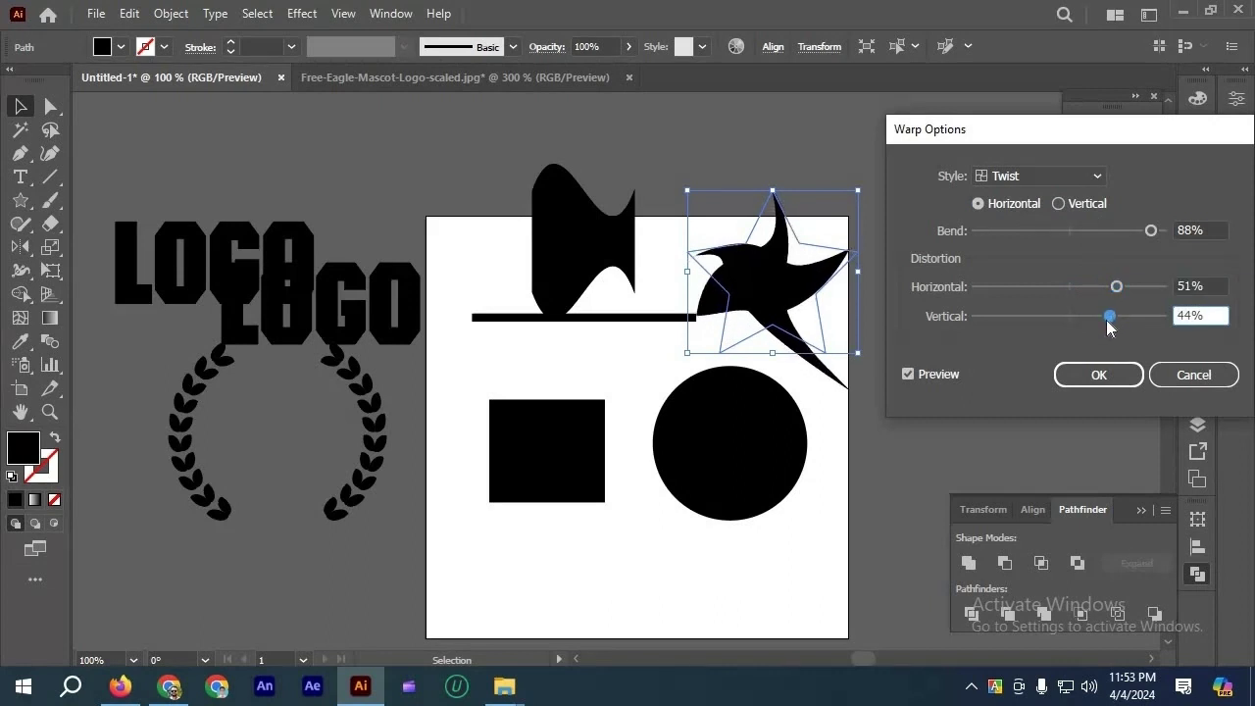
left_click(1093, 318)
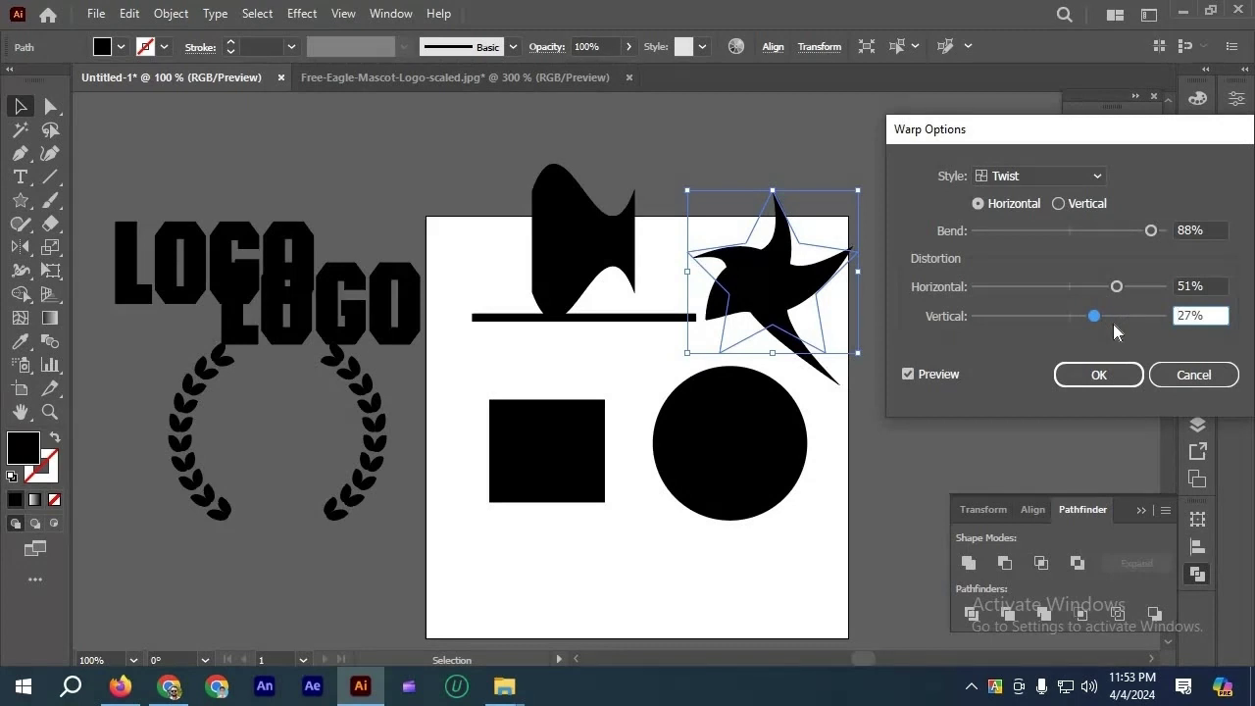
left_click(1179, 372)
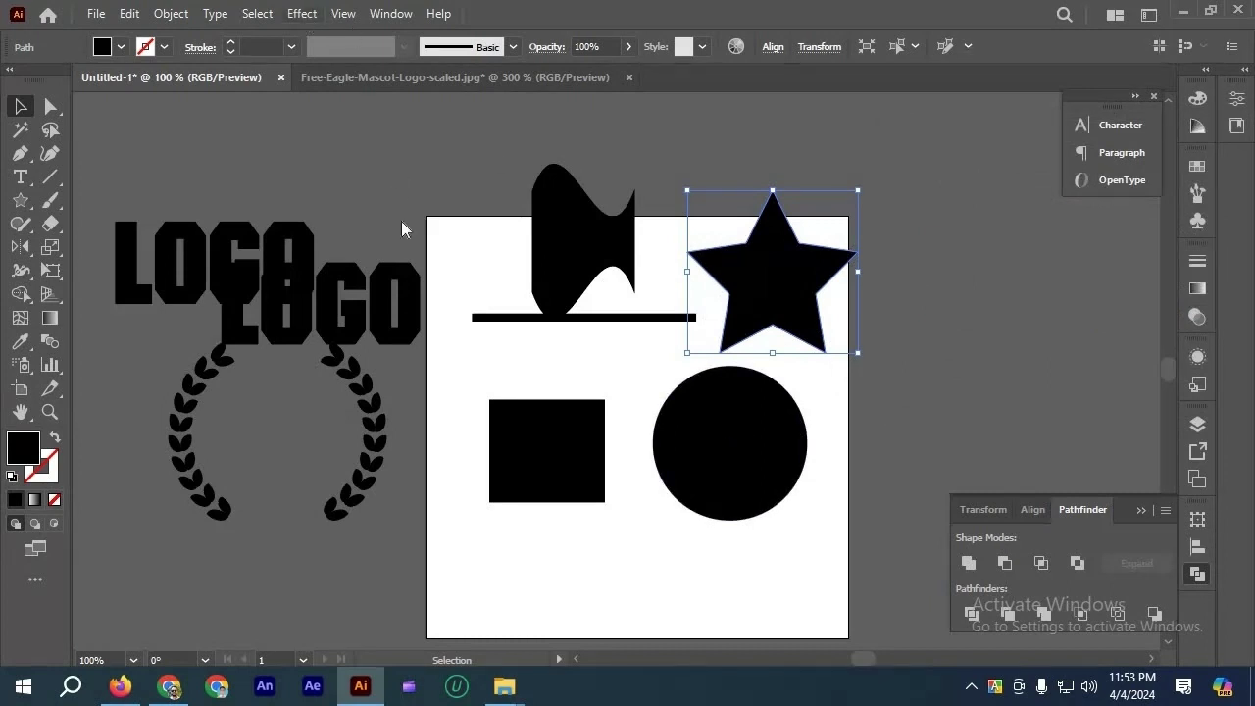
Show the list of Warp effects available for the star.
left_click(302, 14)
mouse_move(405, 267)
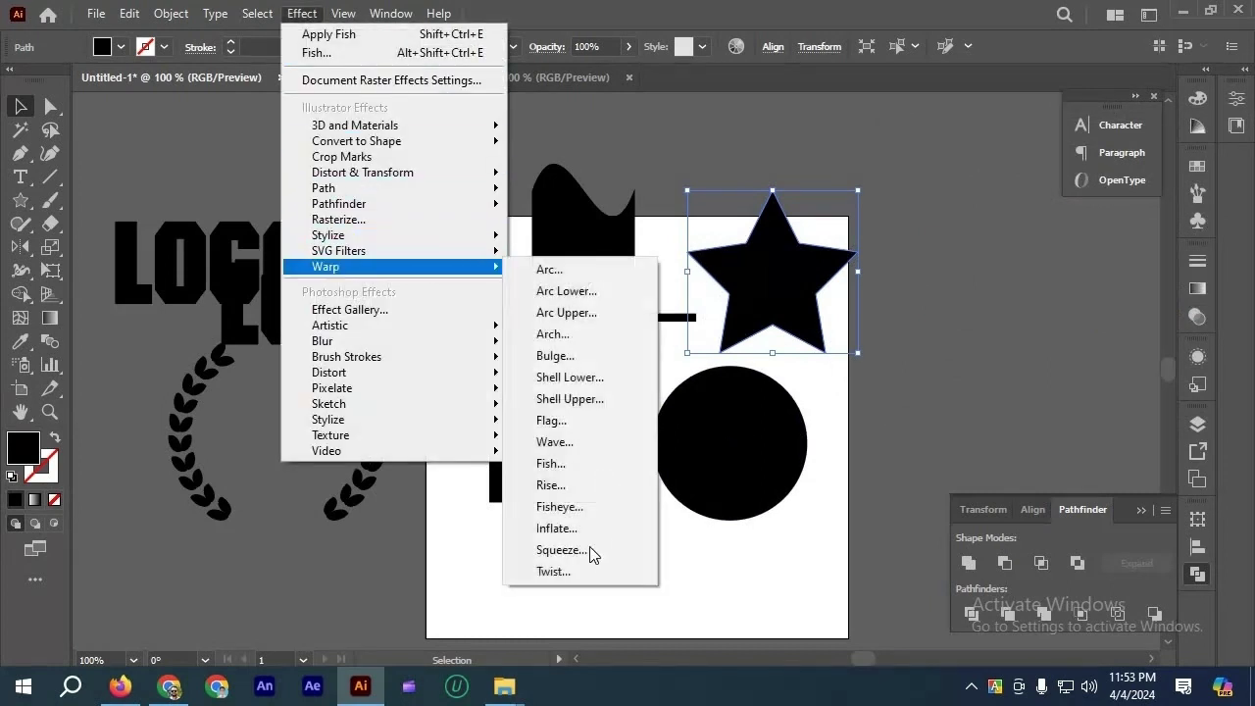